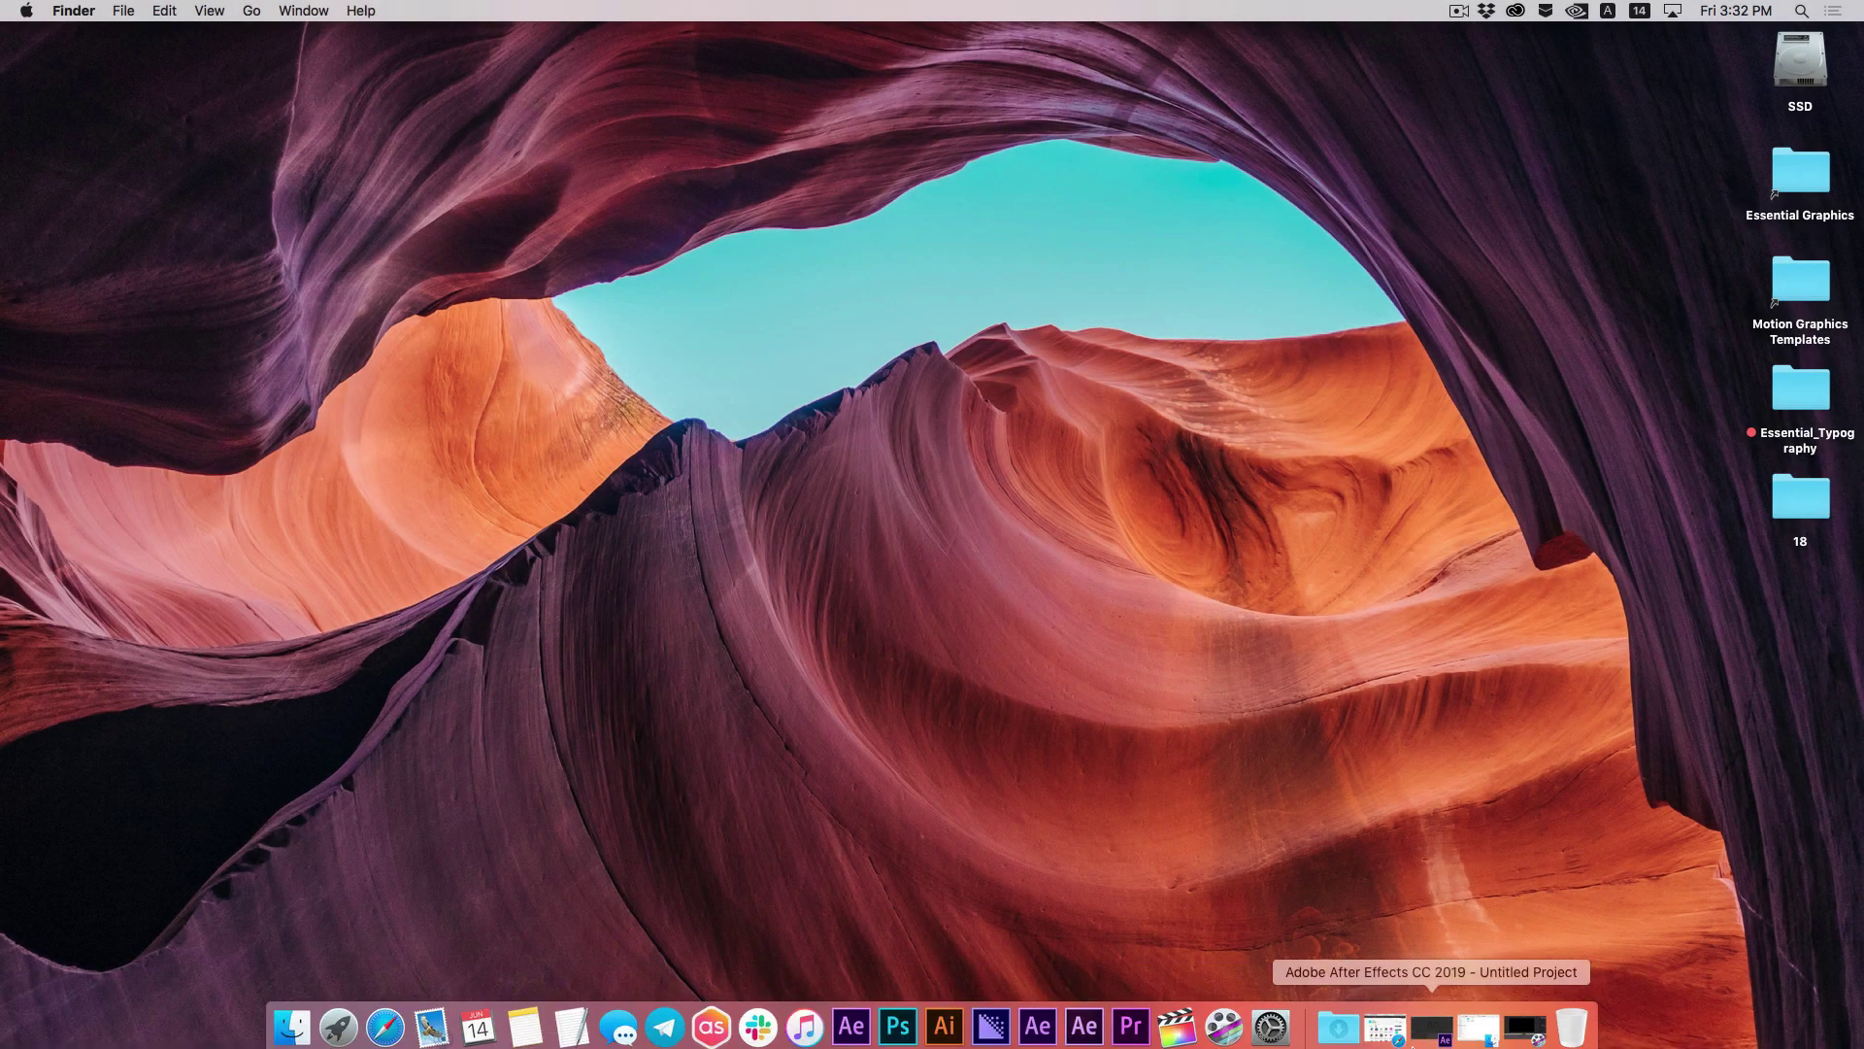
Open the unzipped ESSENTIAL TYPOGRAPHY folder in Downloads and show its contents in column view
left_click(1483, 1021)
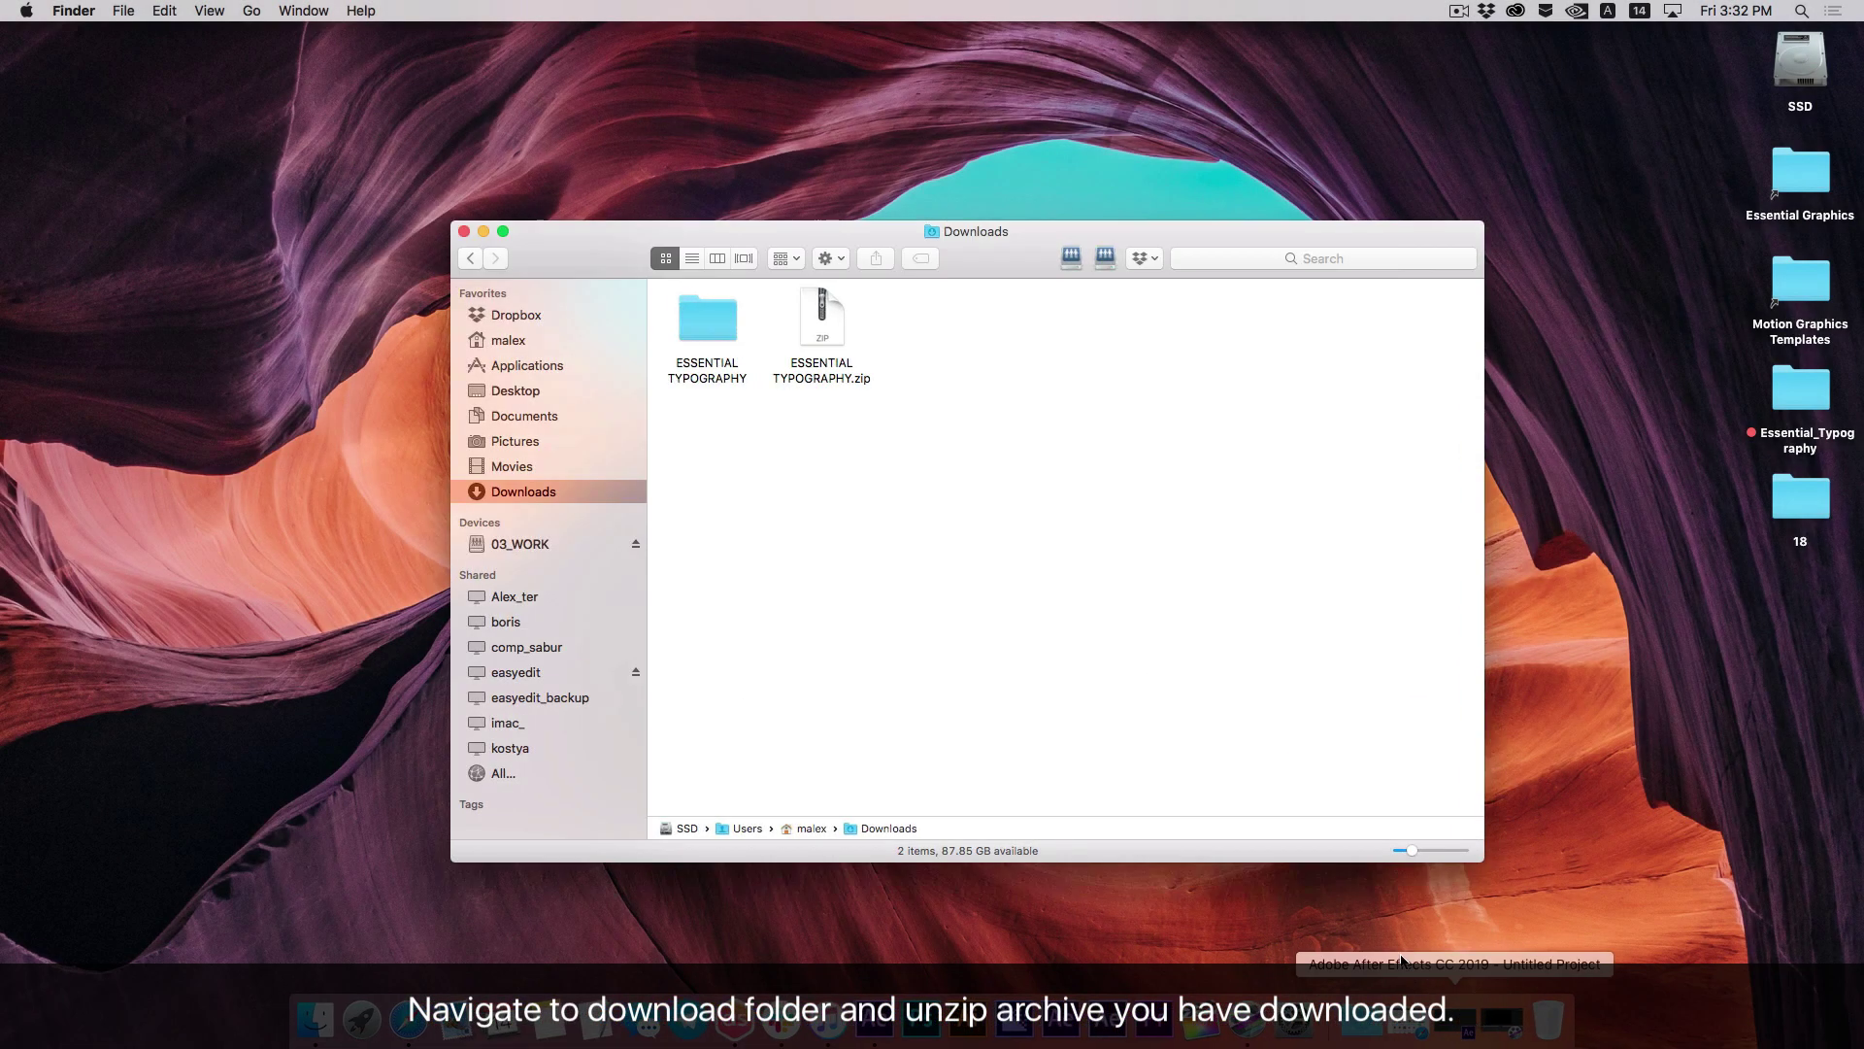
left_click(837, 386)
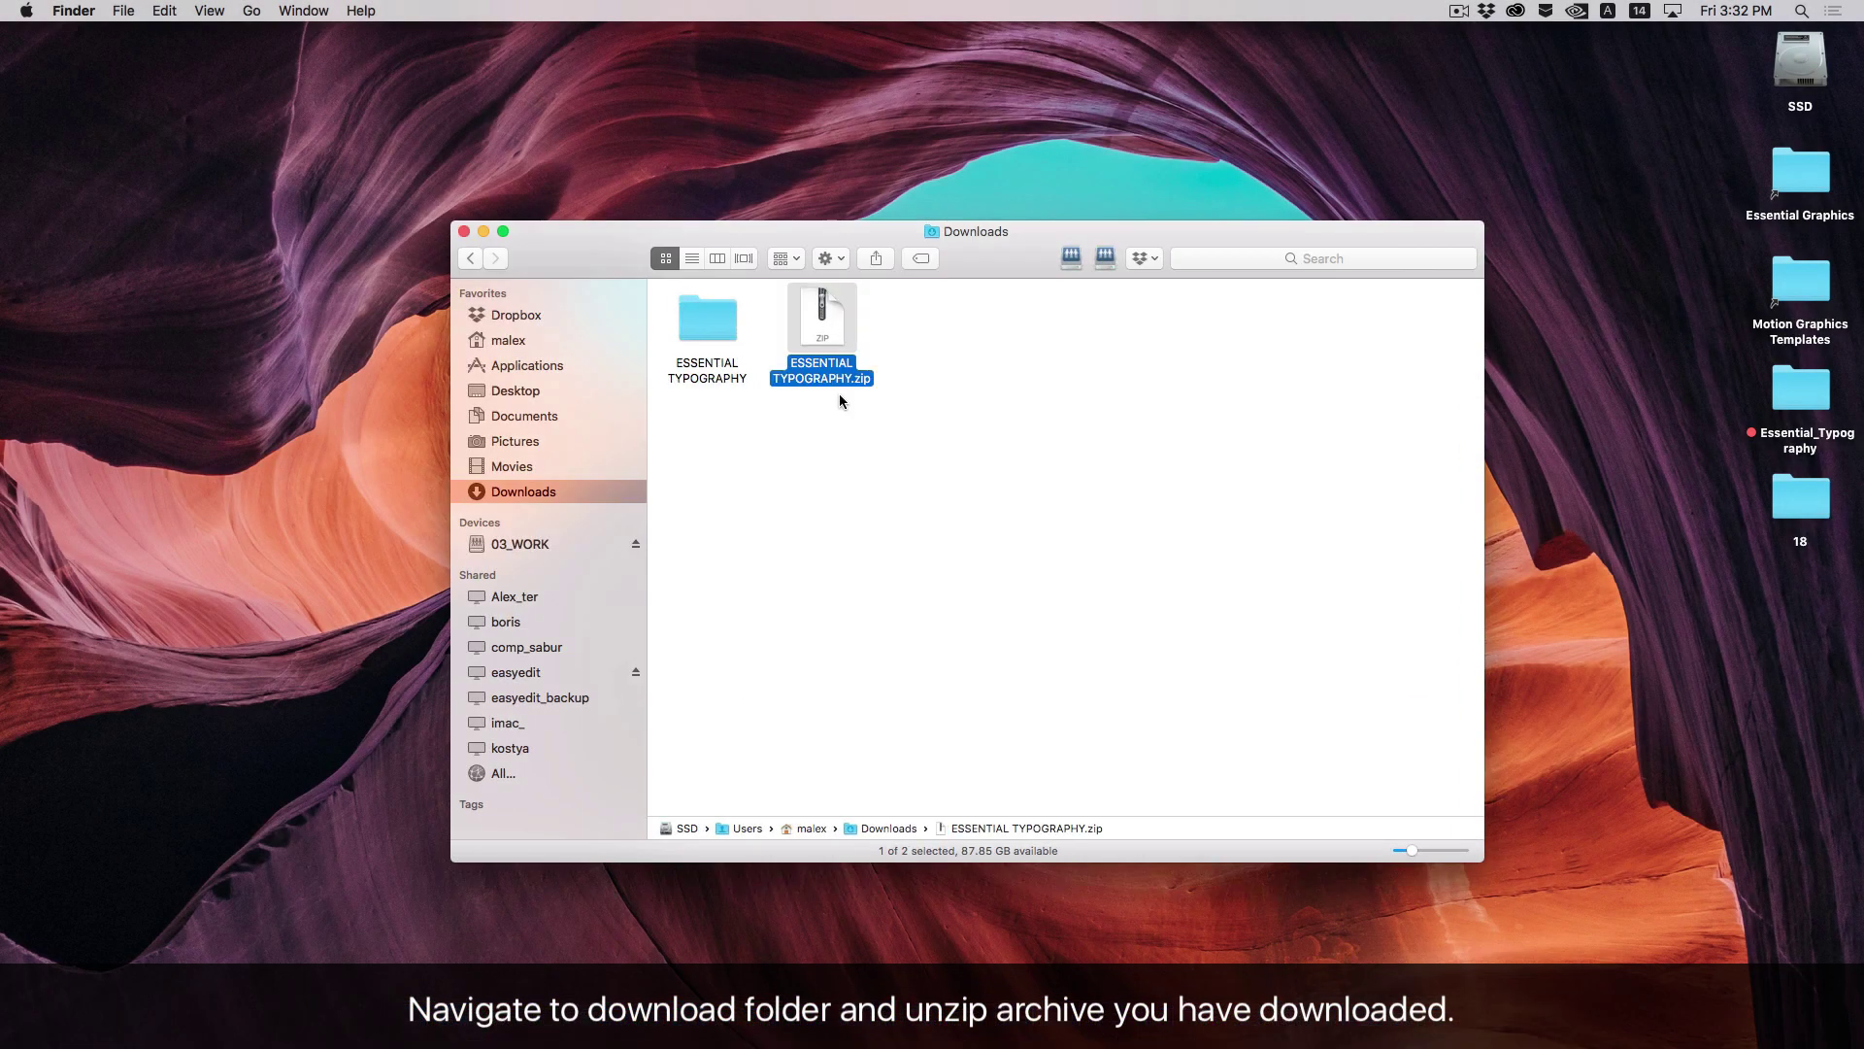
left_click(704, 325)
double_click(704, 320)
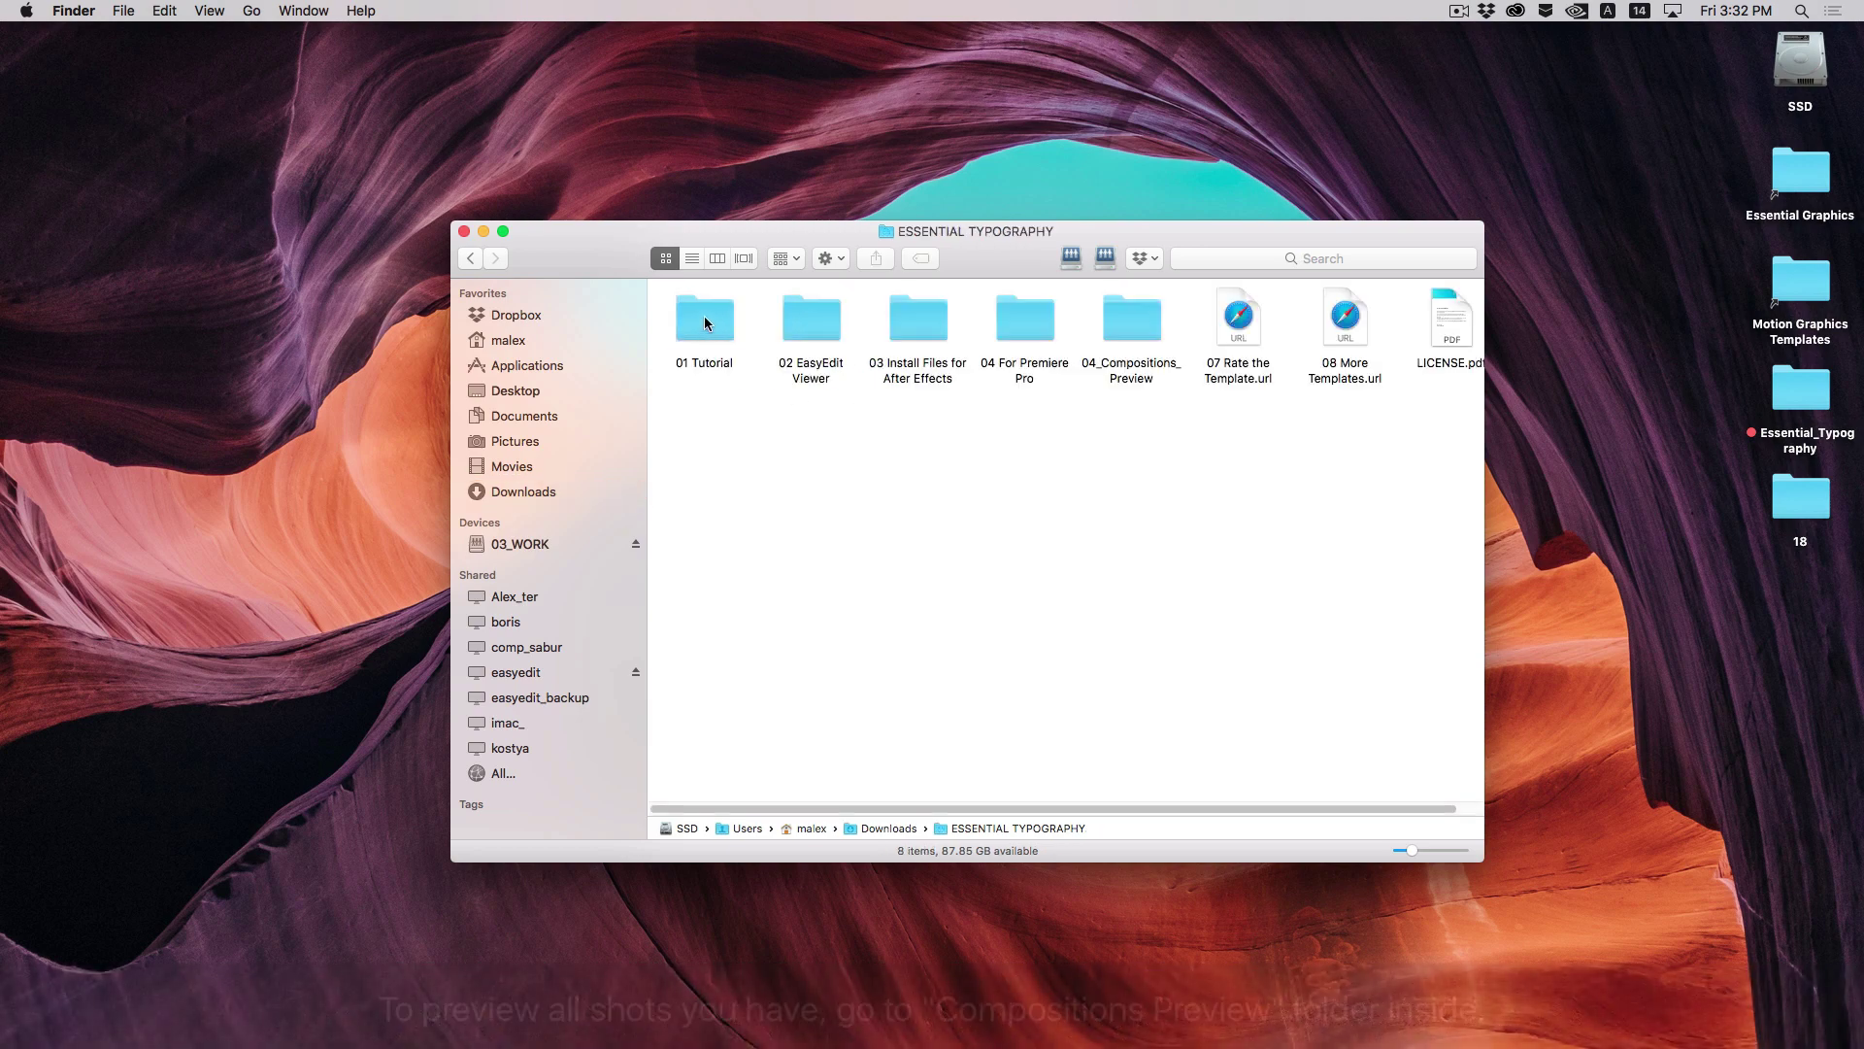
left_click(716, 259)
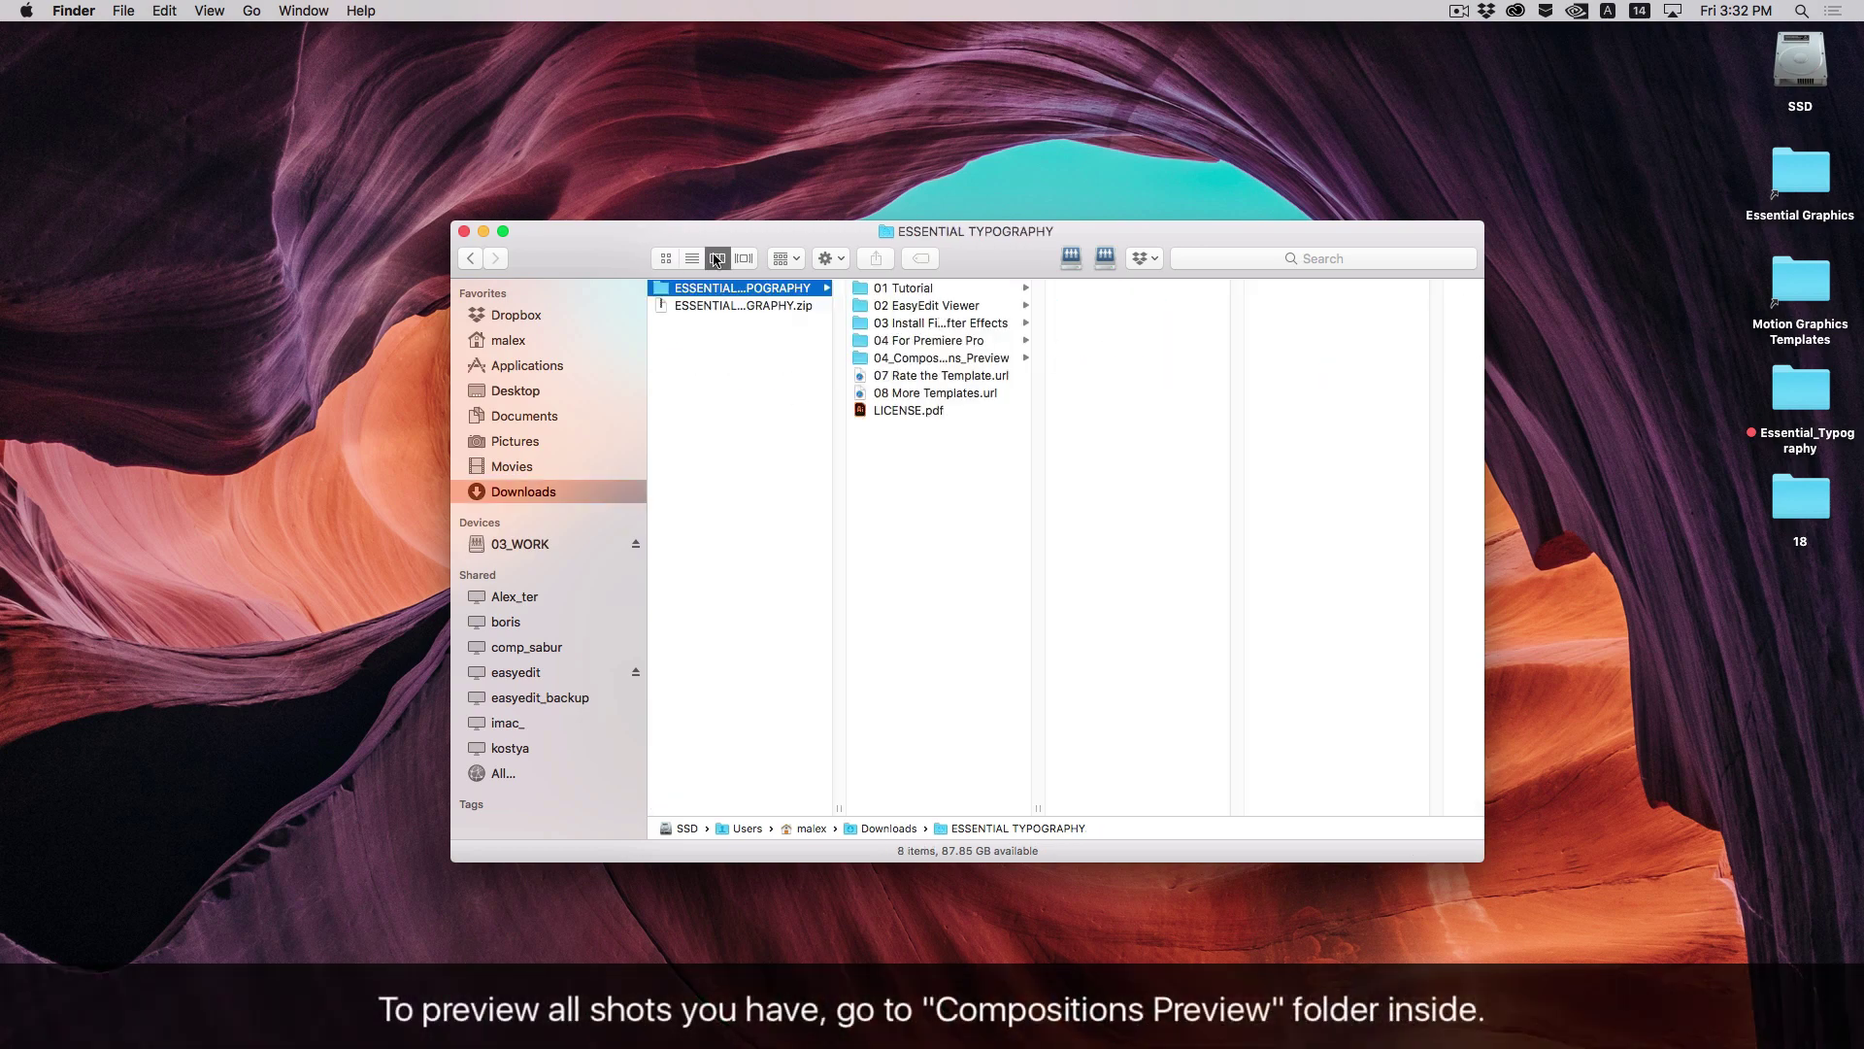
Open preview_local.html from the 04_Compositions_Preview folder in the web browser
left_click(943, 359)
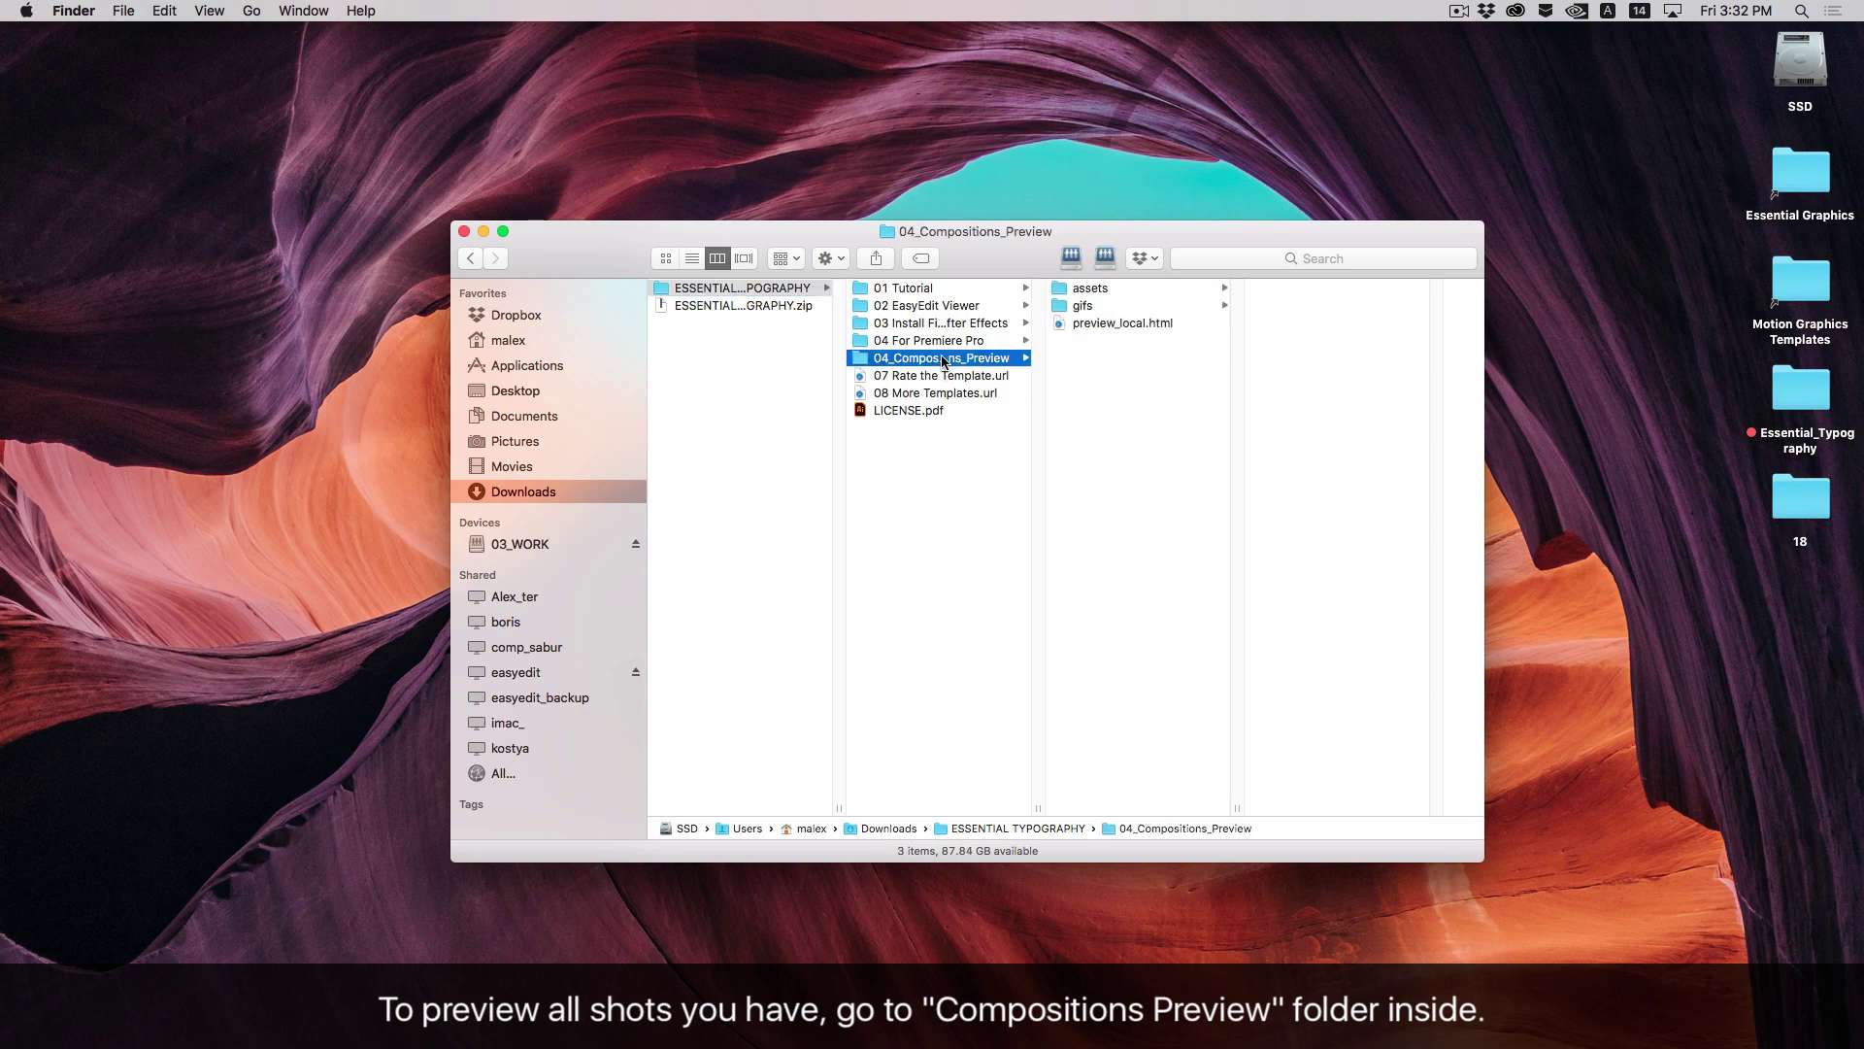
left_click(1125, 322)
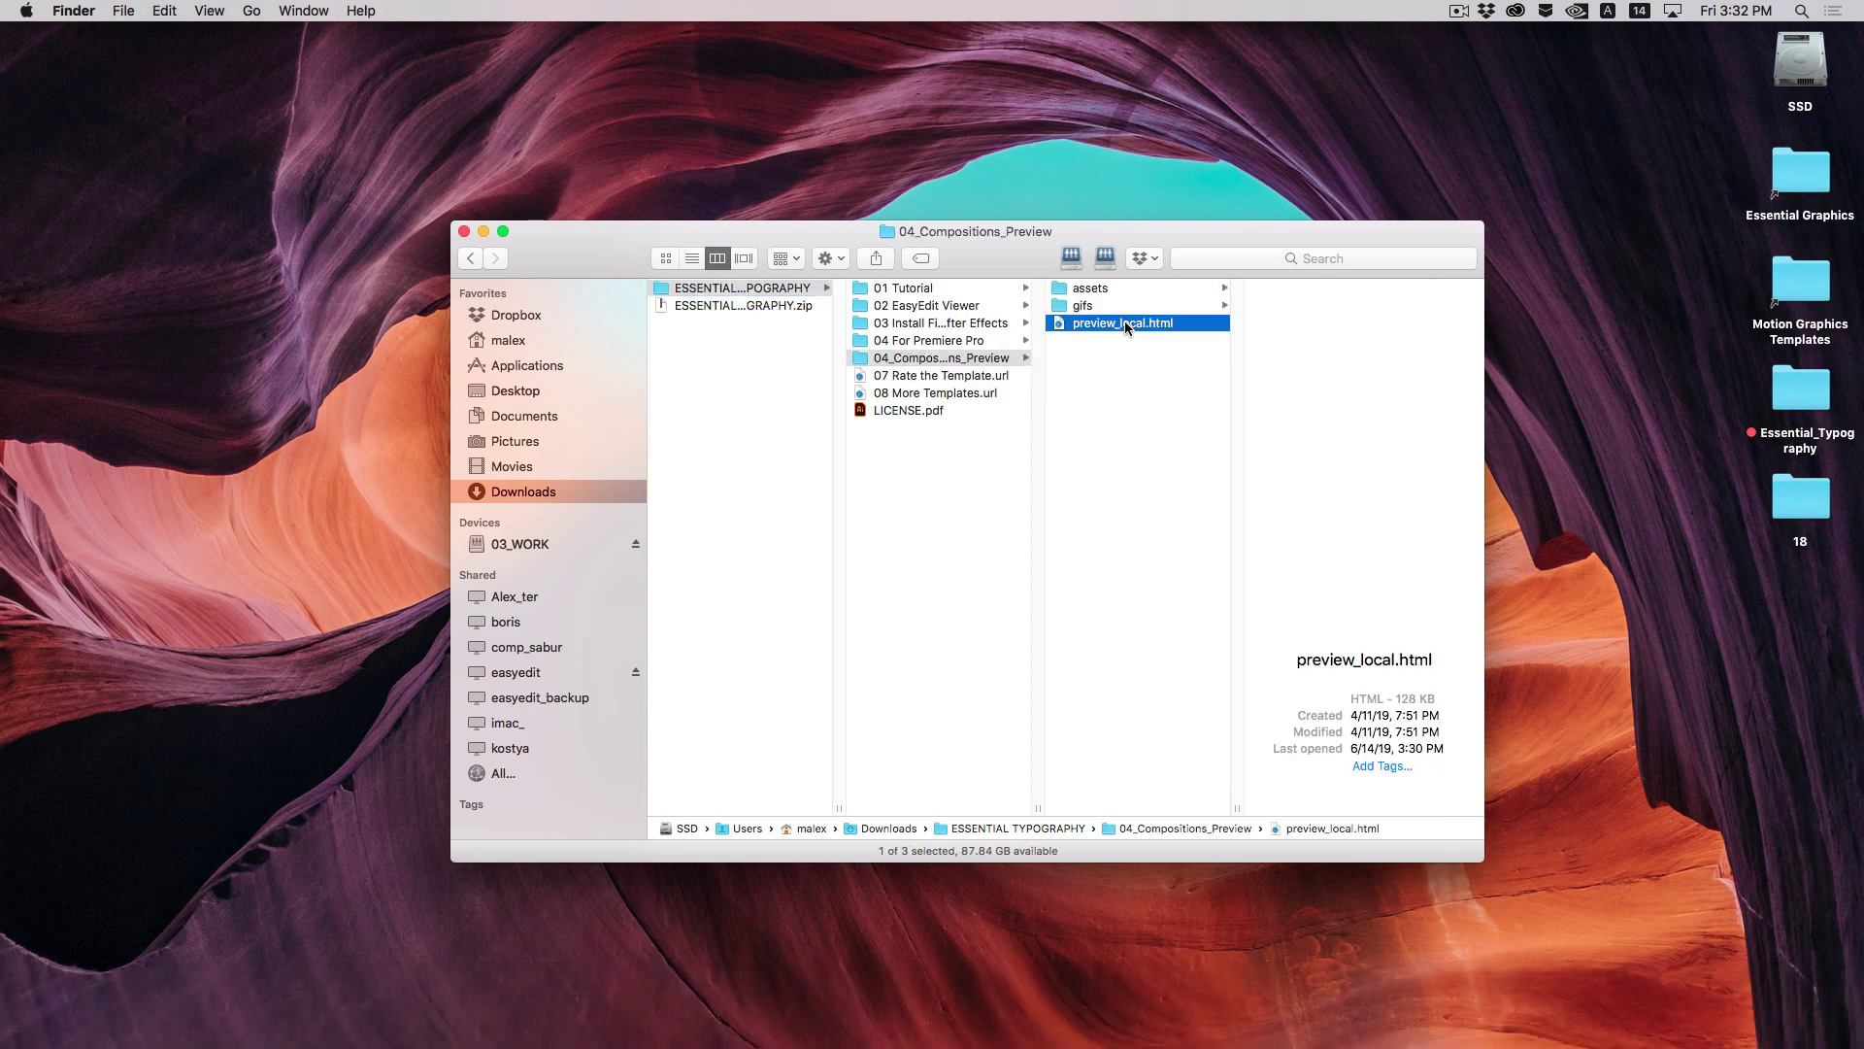
right_click(1102, 326)
left_click(1141, 336)
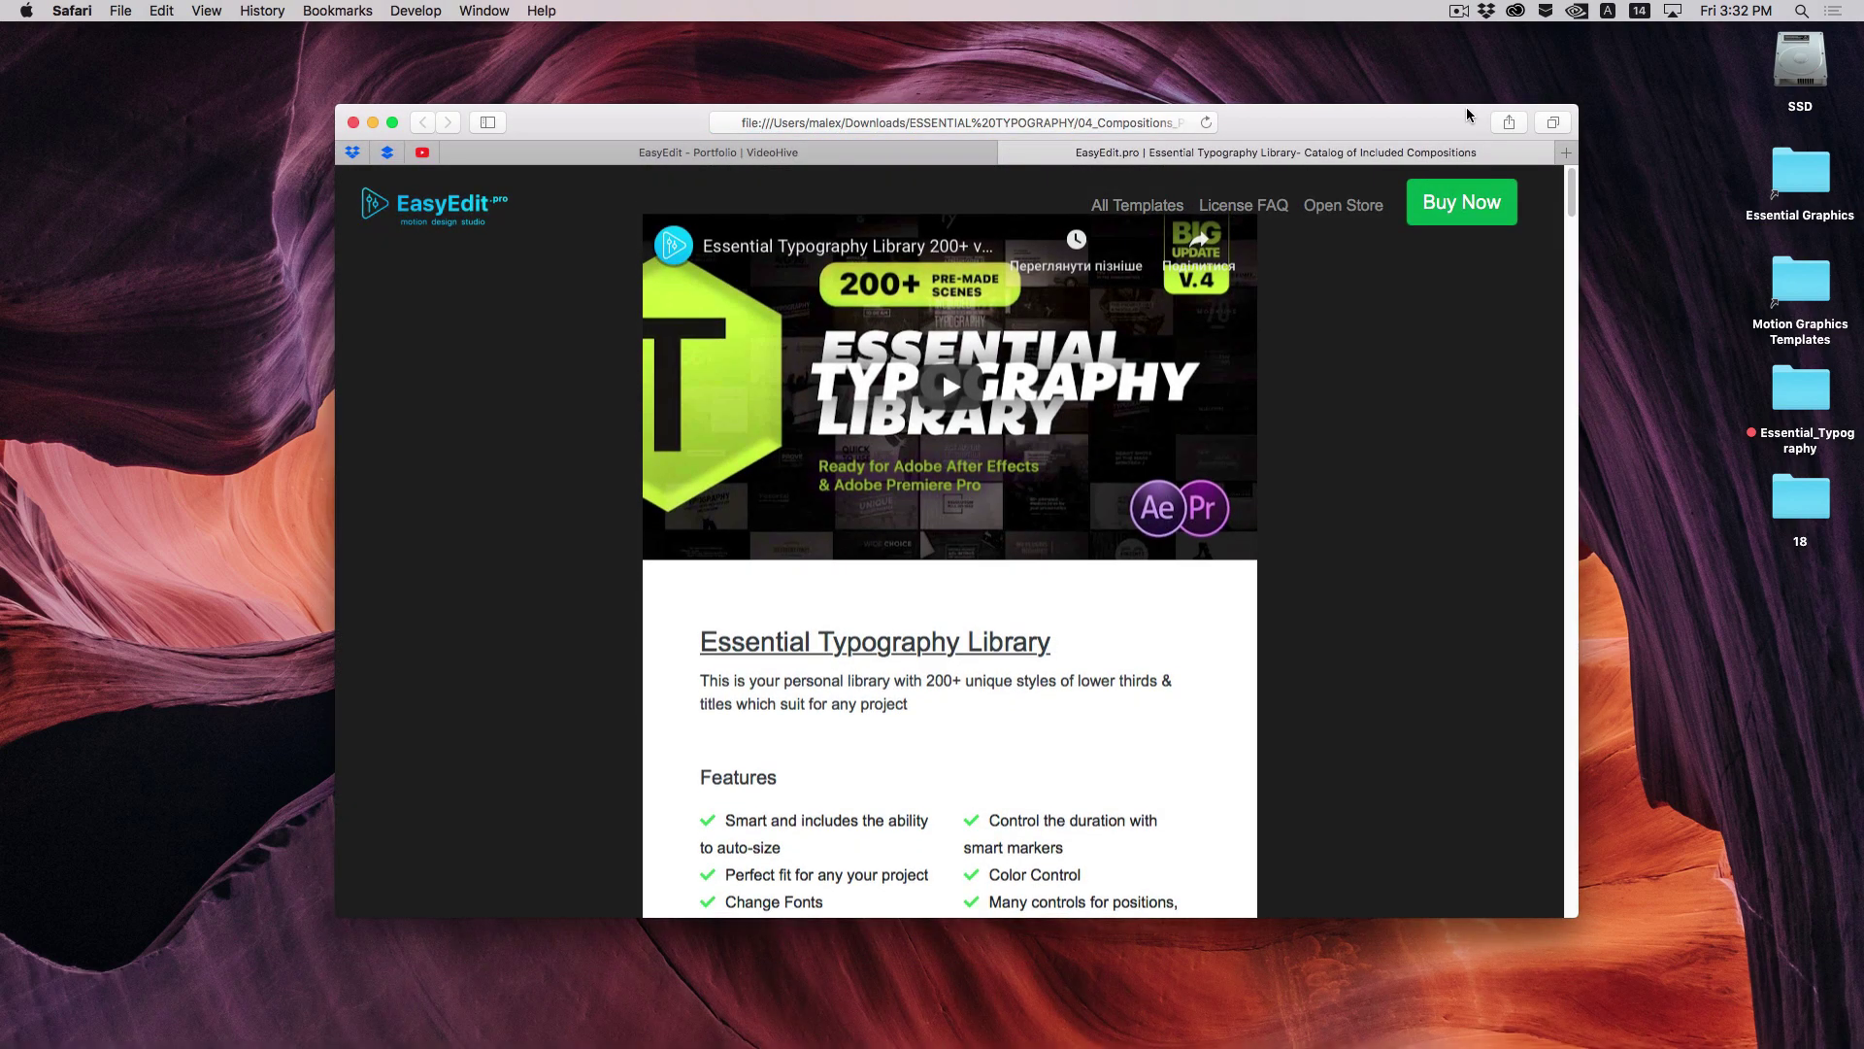
Look through the catalog of included animated compositions and their names, from Titles V4 down to Titles V3
left_click_drag(1469, 104, 1472, 6)
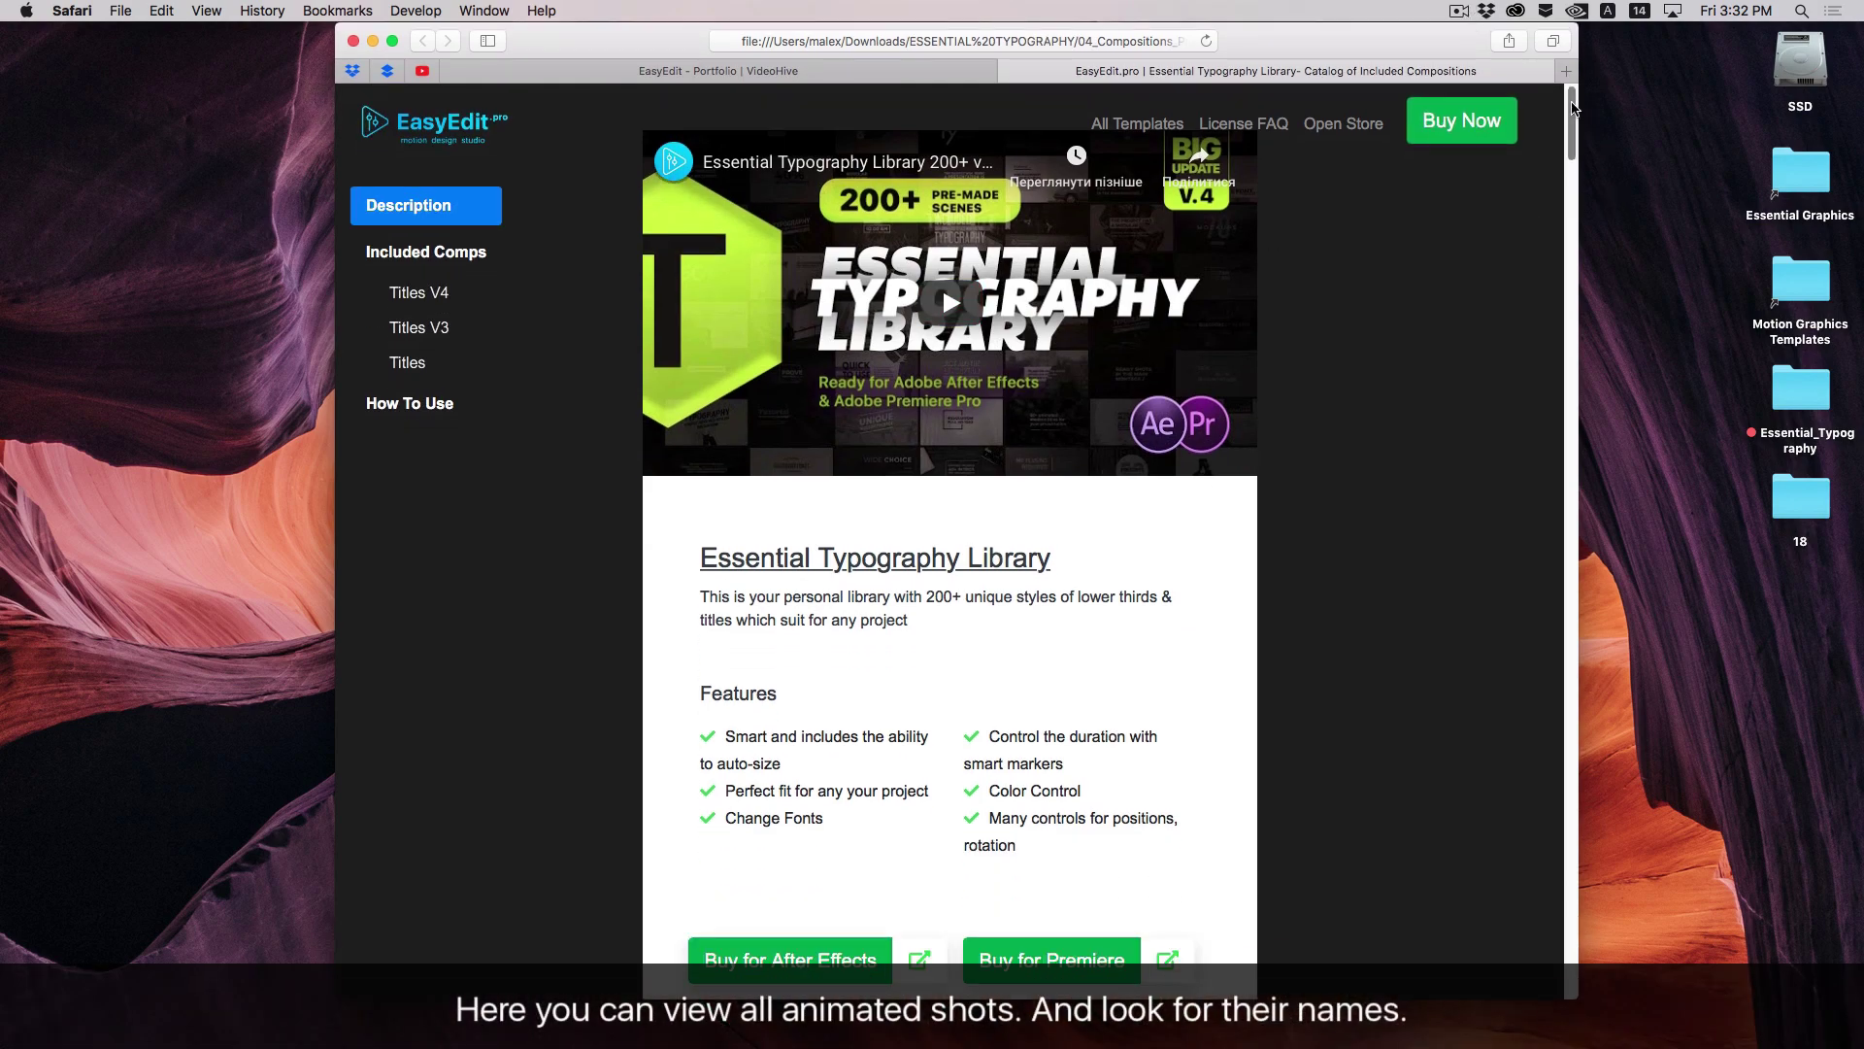
left_click_drag(1576, 110, 1579, 139)
scroll(1554, 194, "down", 10)
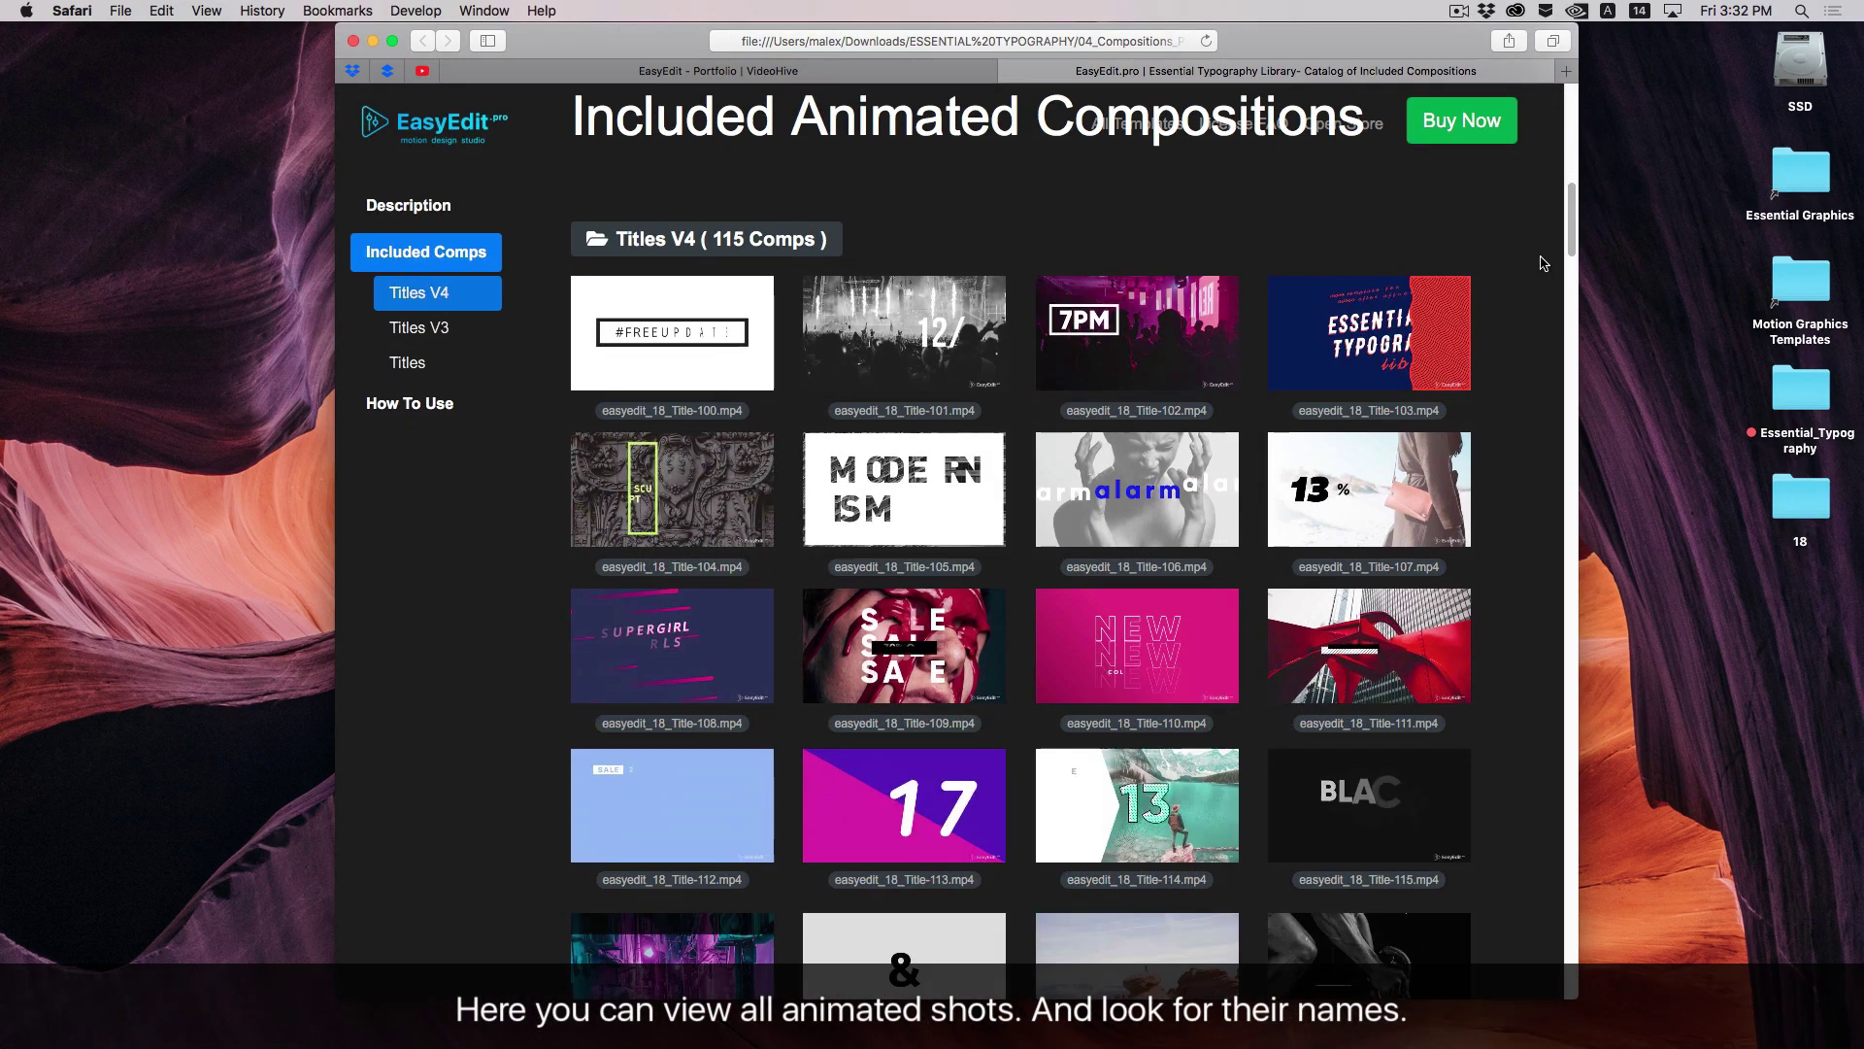
scroll(1454, 327, "down", 8)
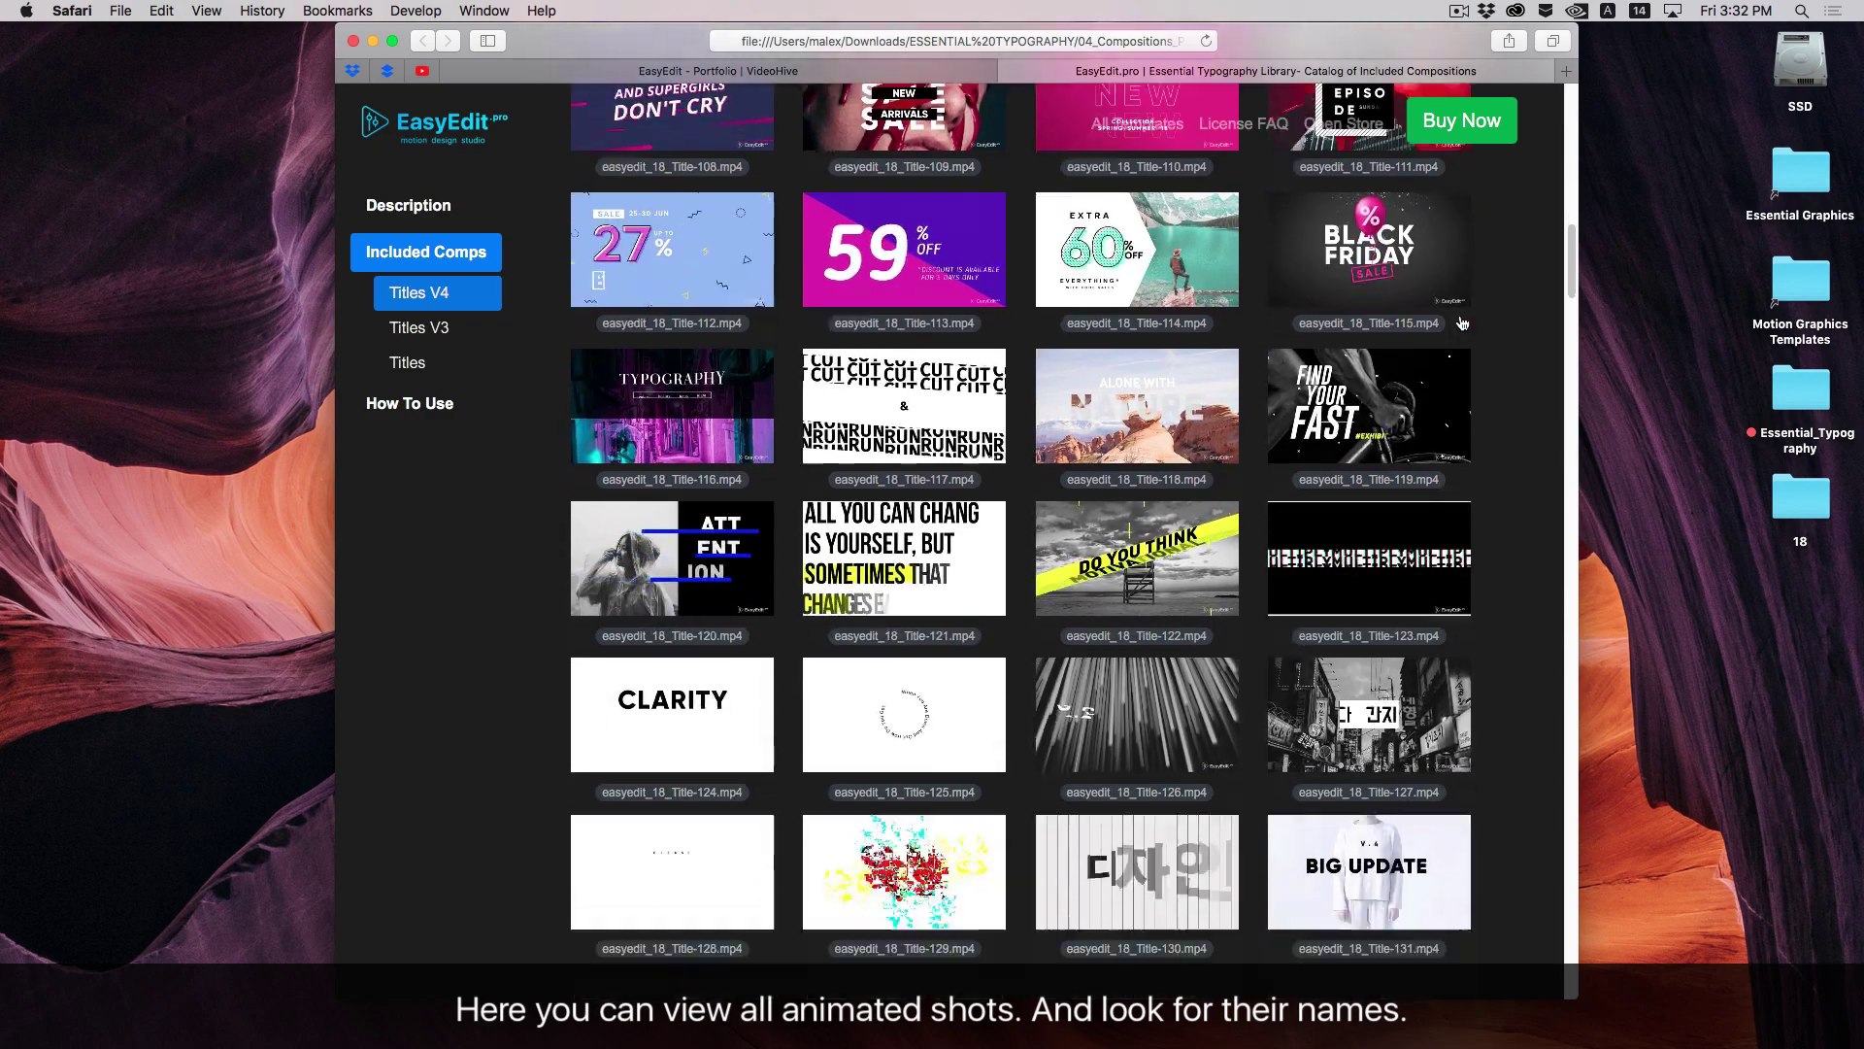
scroll(1461, 321, "down", 6)
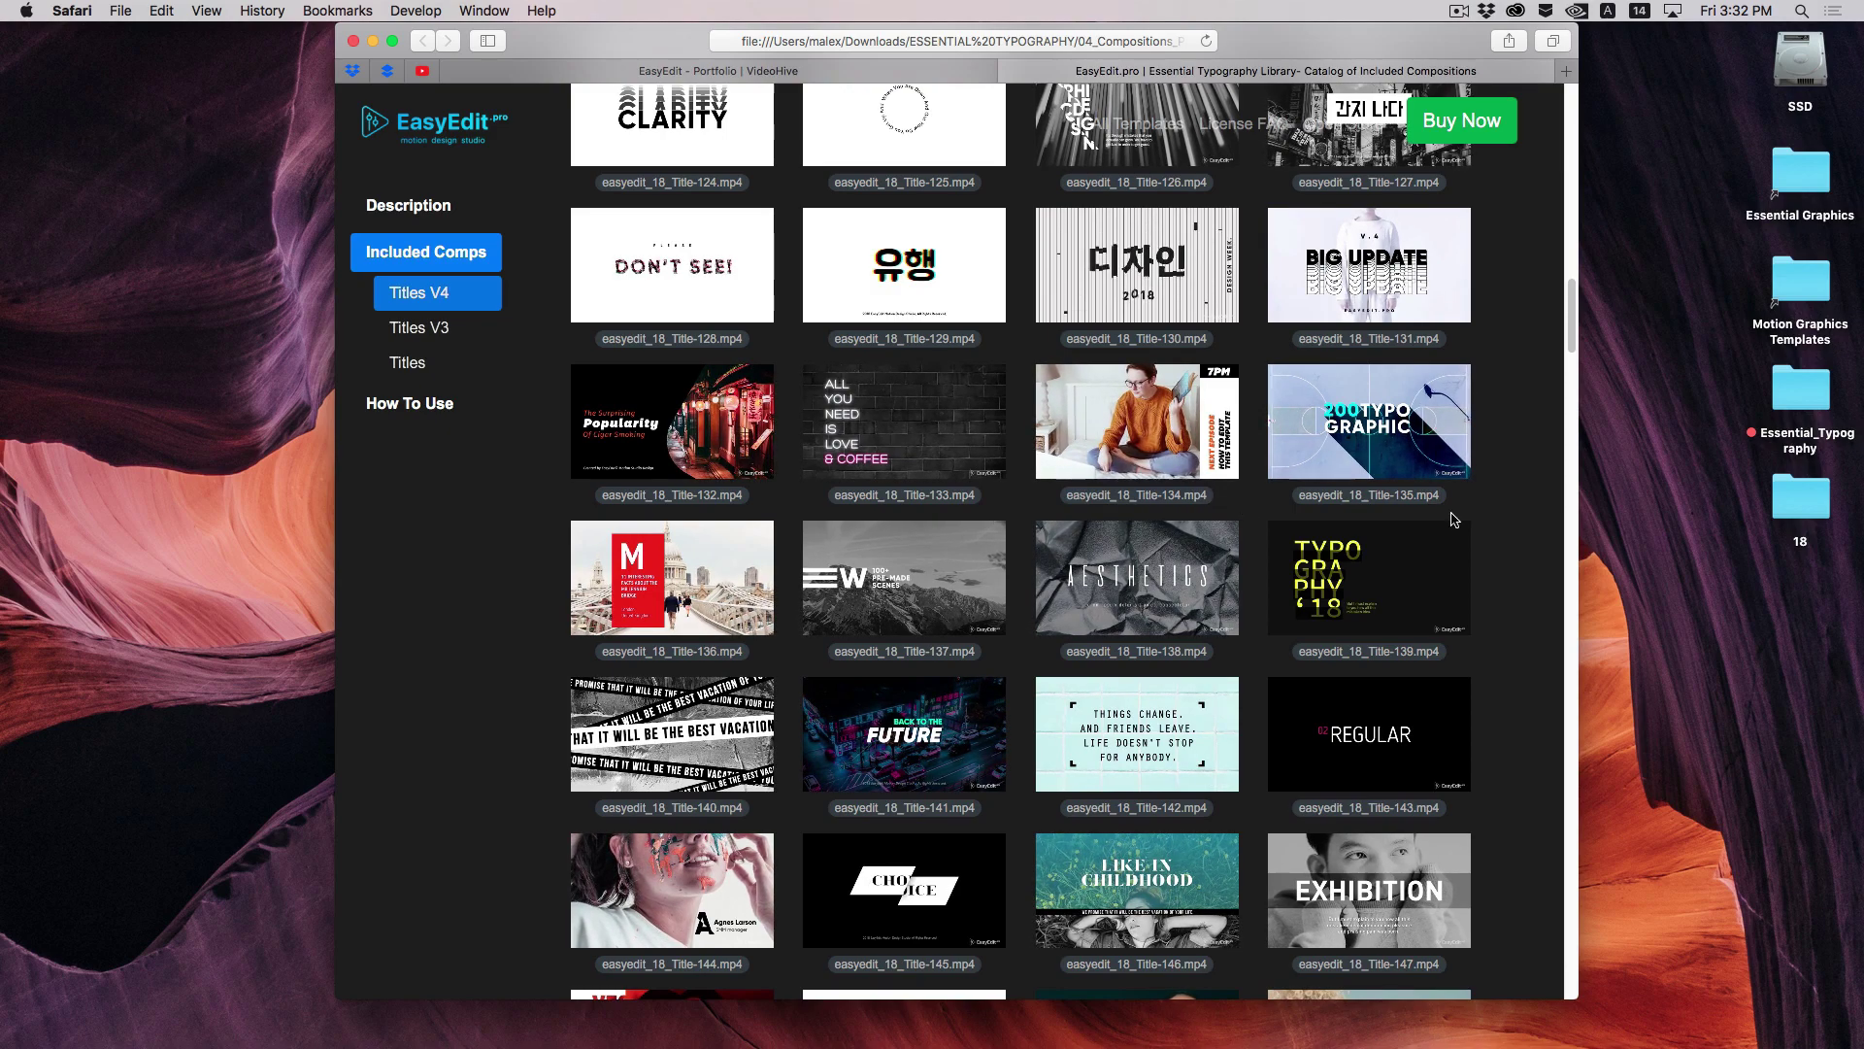
left_click_drag(1567, 299, 1580, 397)
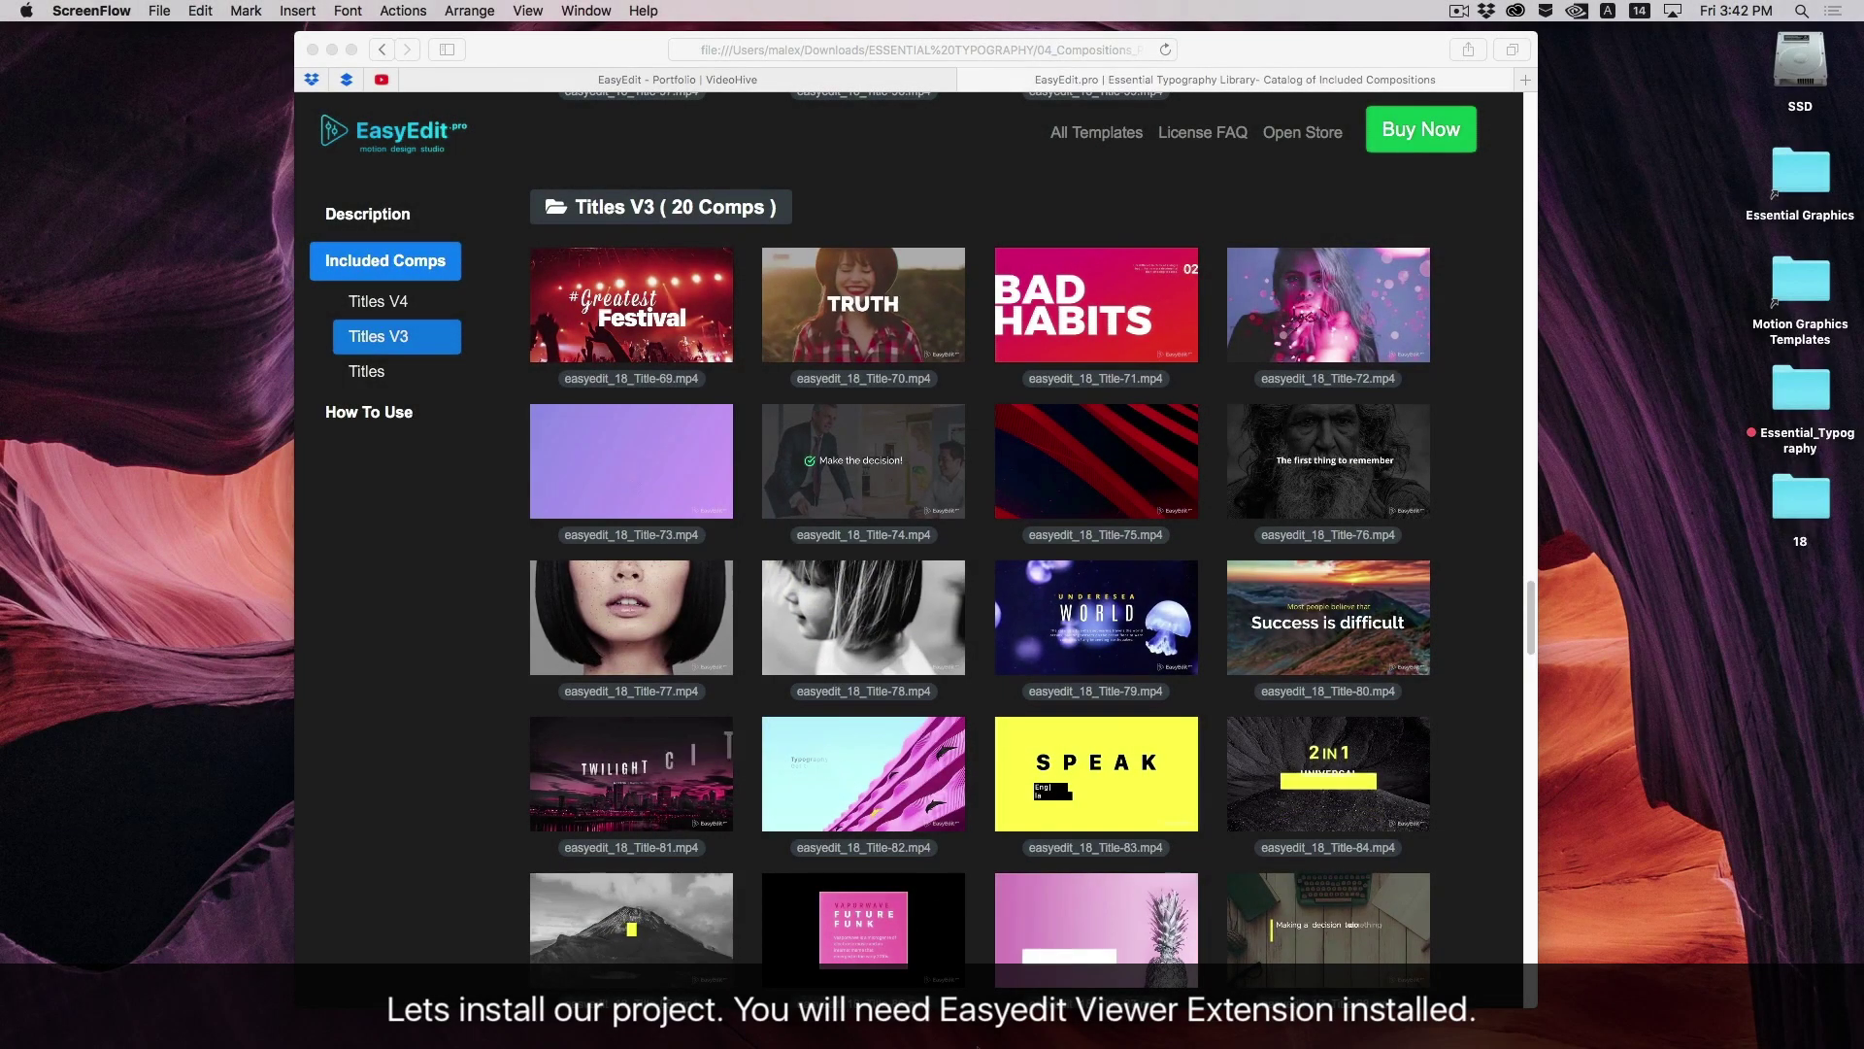
Switch to After Effects, open the EasyEdit Viewer extension and dock it as a wide panel beside the Composition panel
left_click(901, 1028)
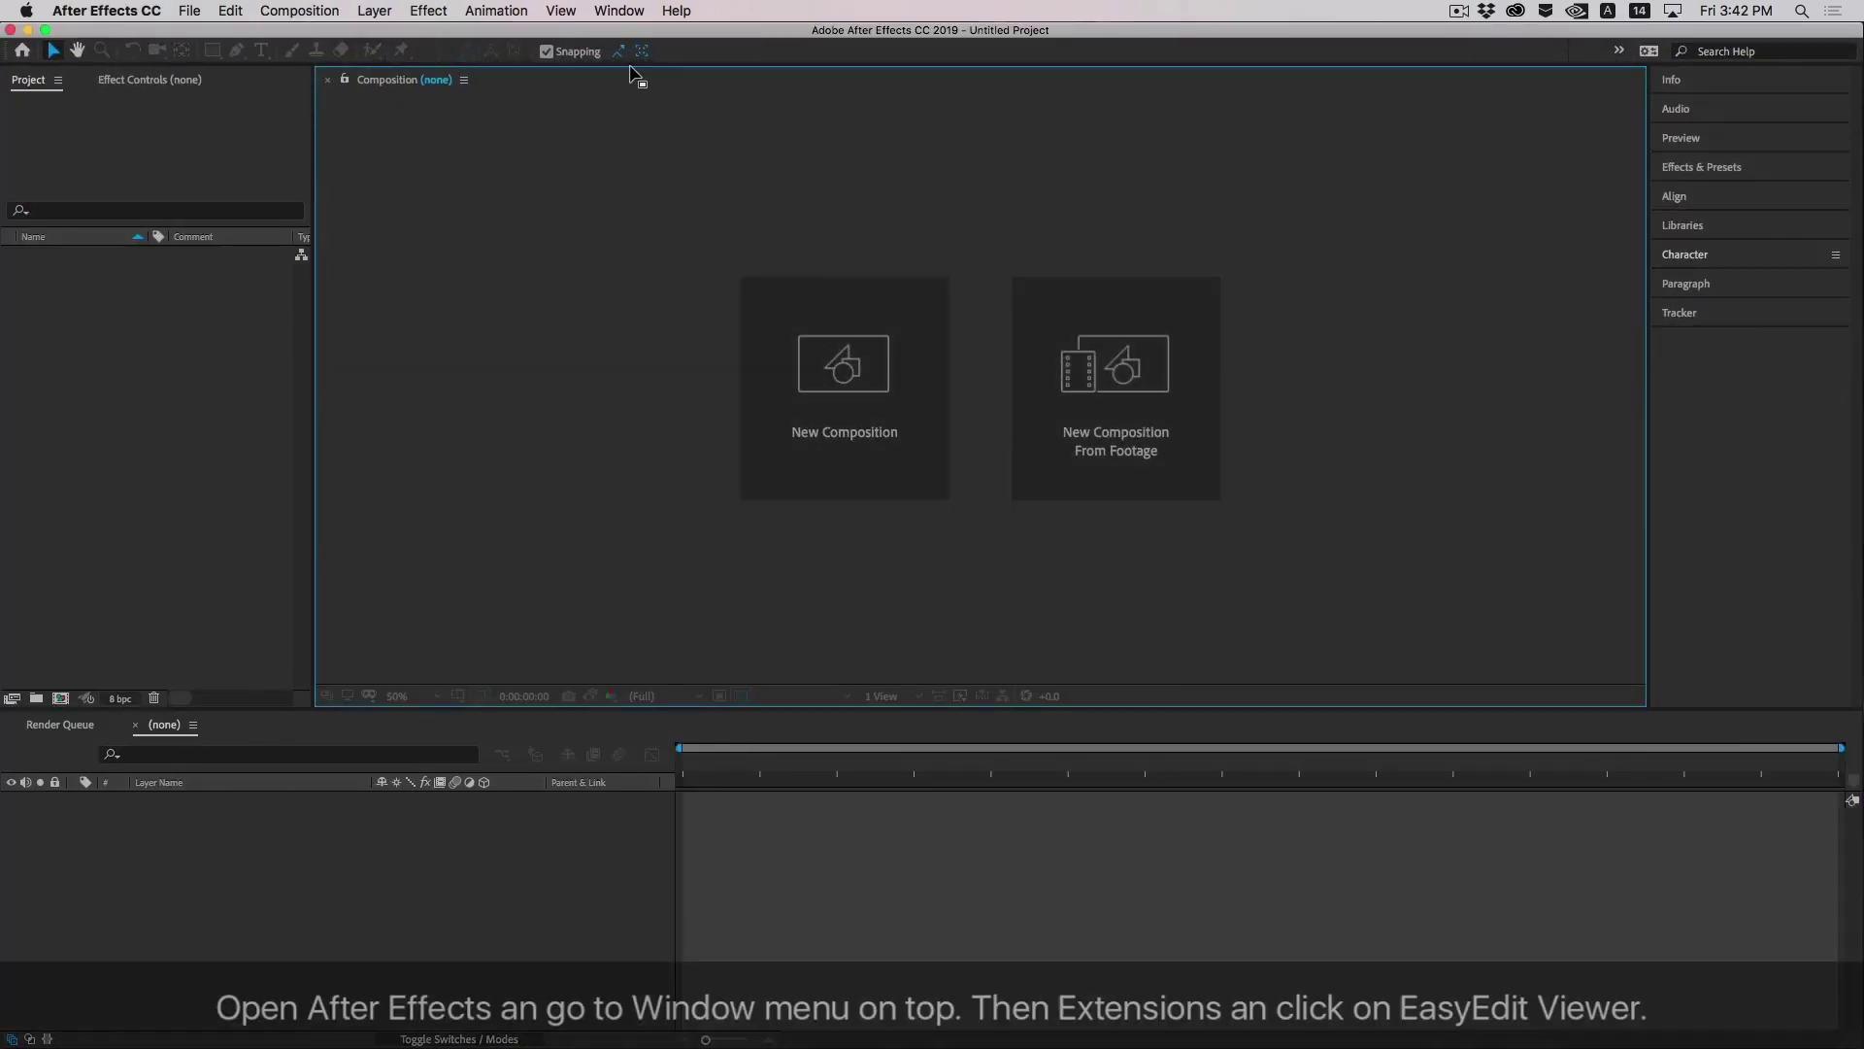
left_click(626, 14)
mouse_move(632, 115)
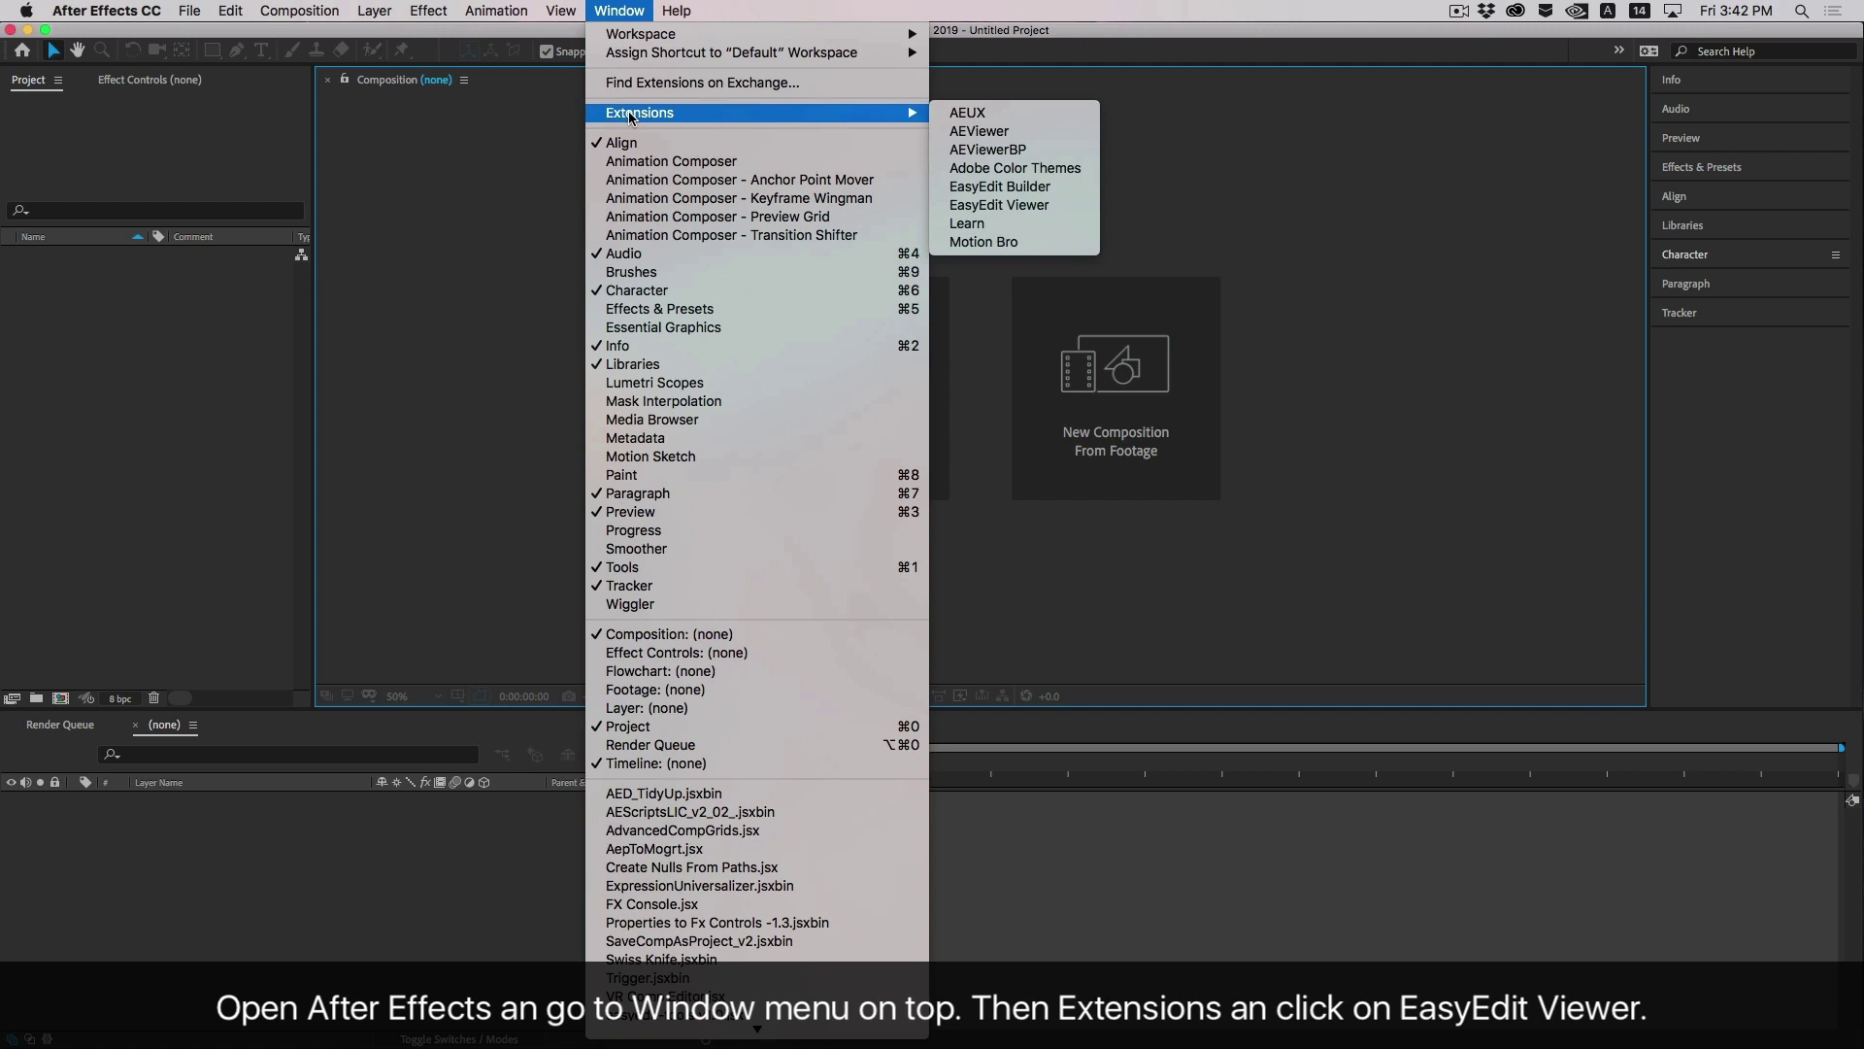
left_click(1042, 207)
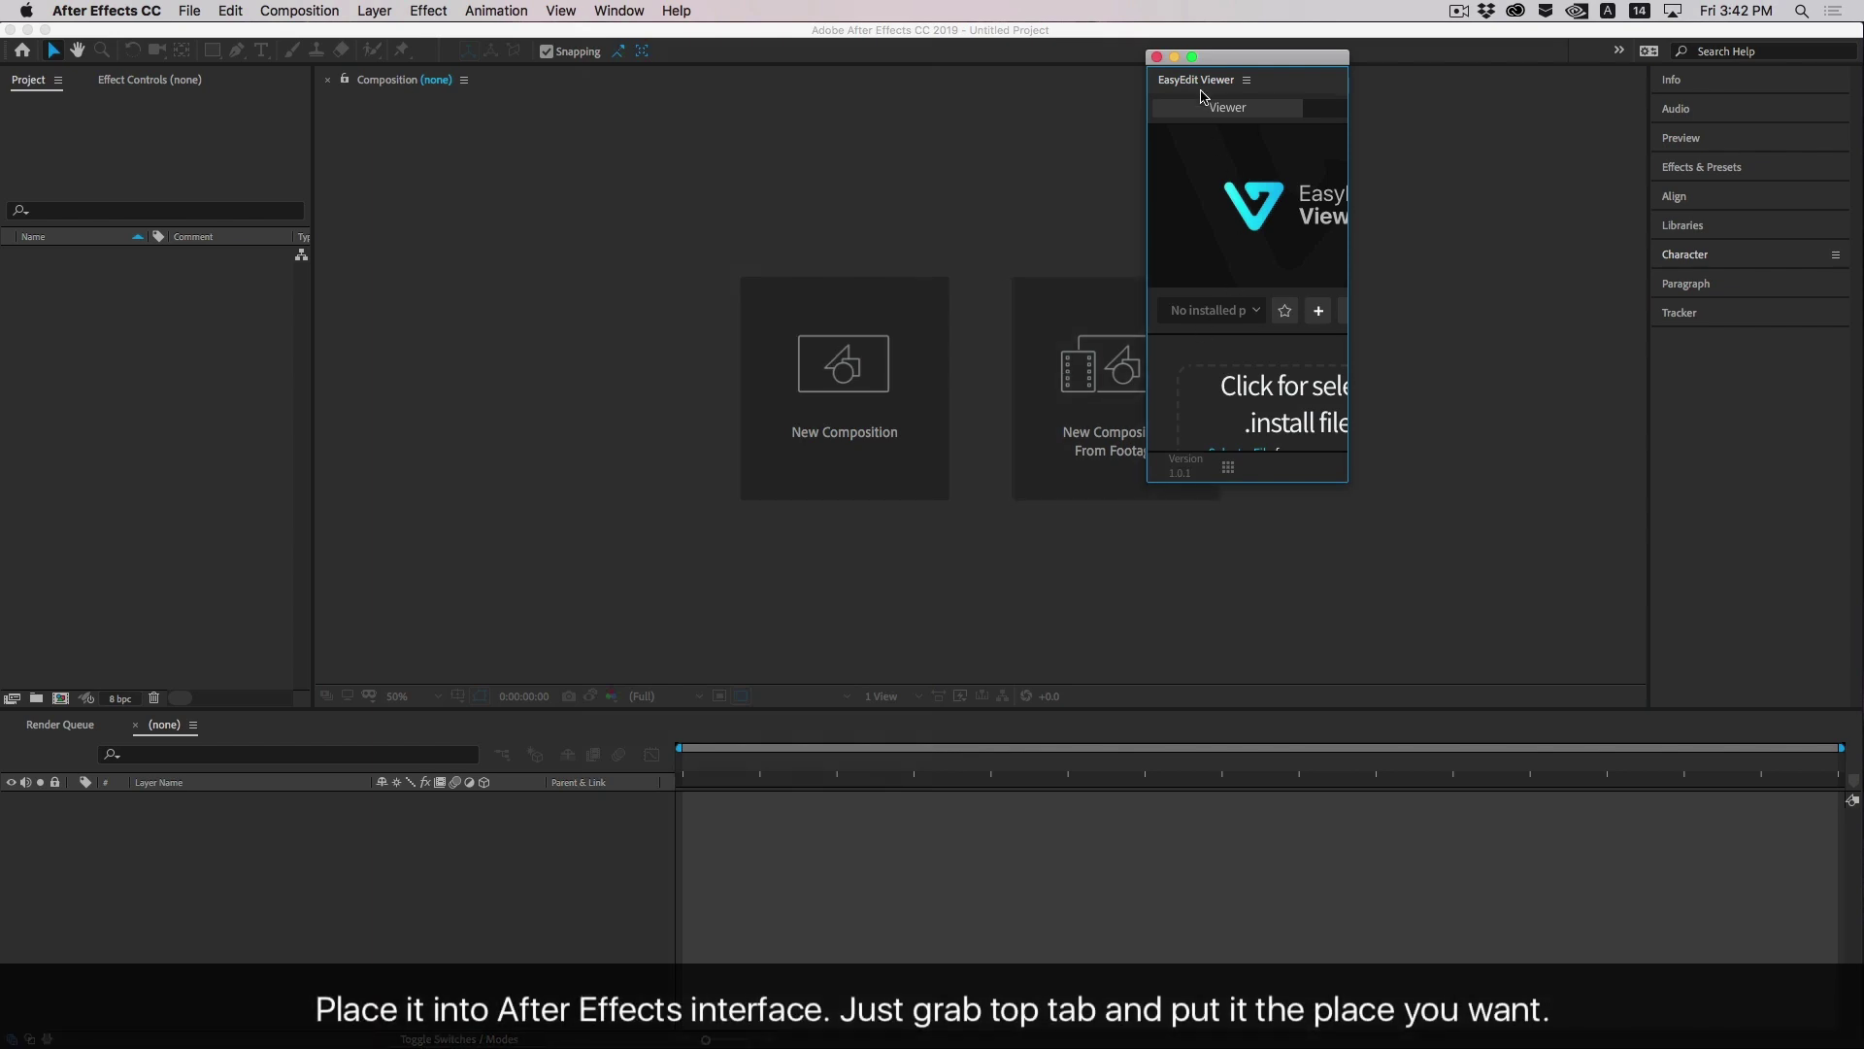
left_click_drag(1201, 96, 1621, 206)
left_click_drag(1446, 629, 1151, 628)
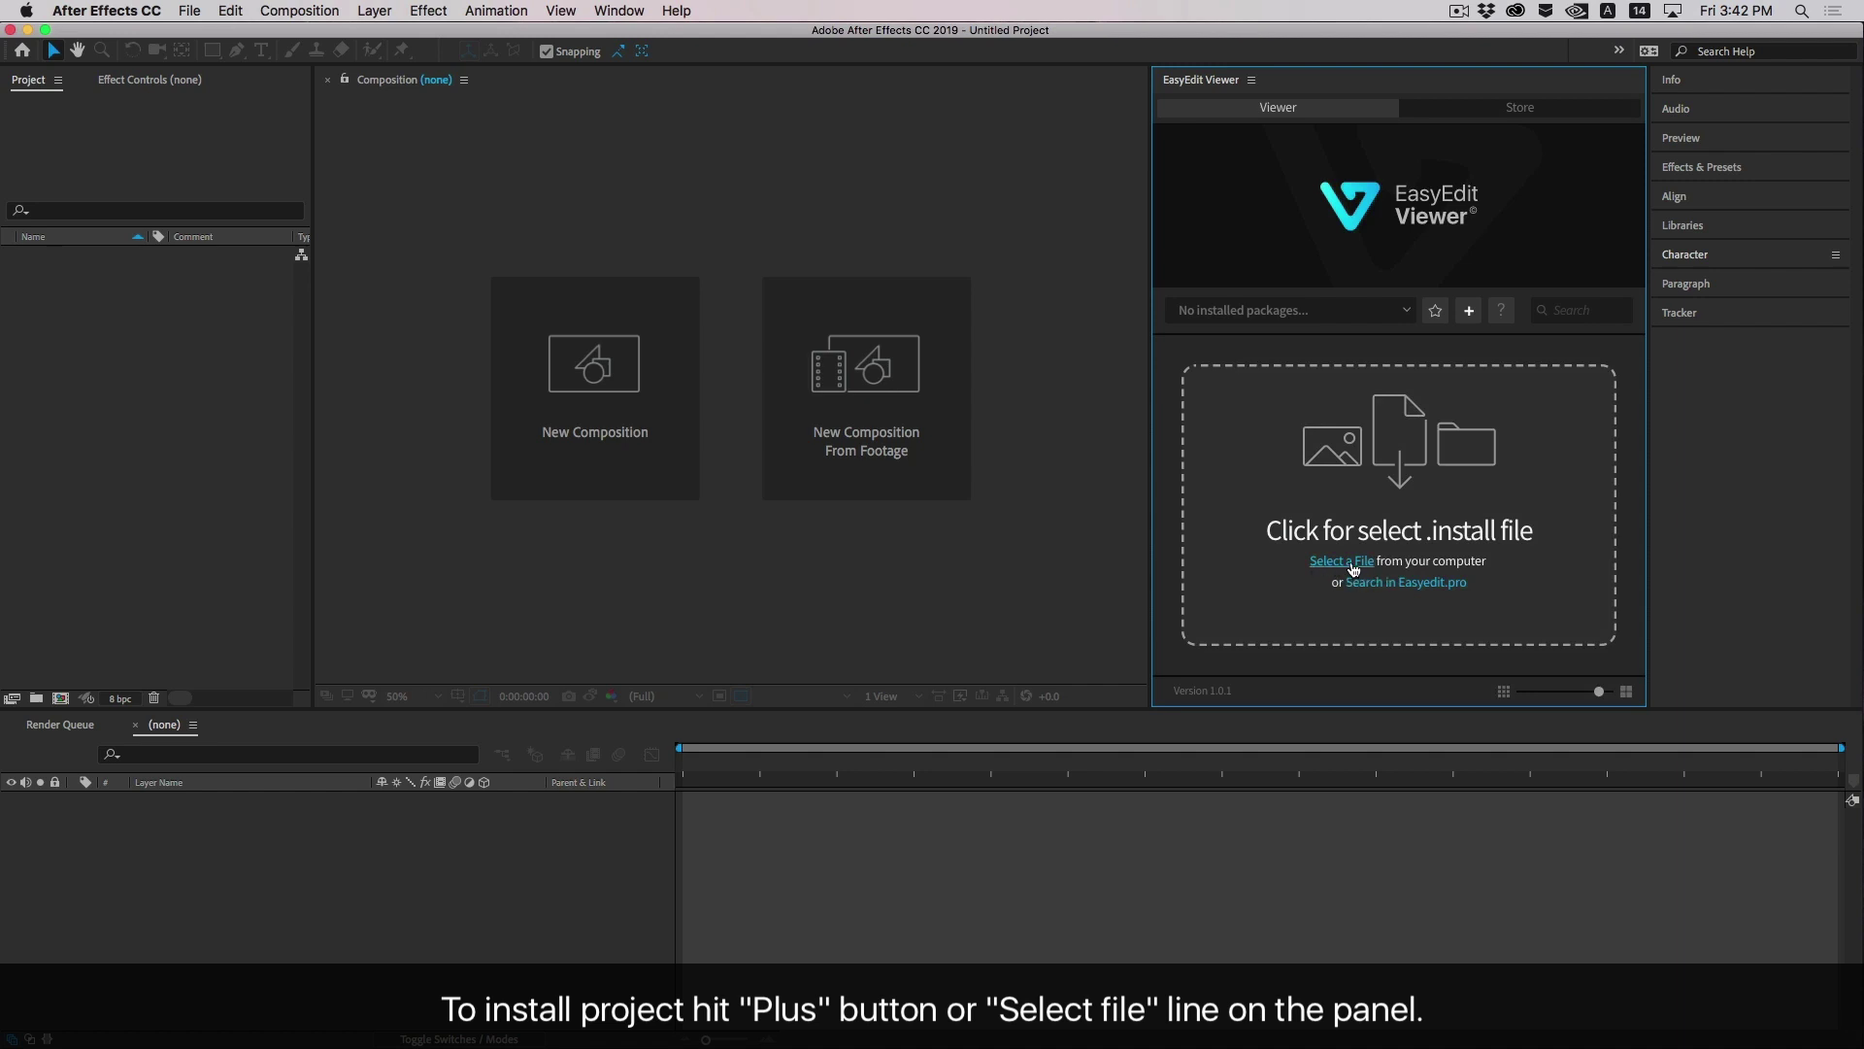
Load [CC_18_19] ESSENTIAL_TYPOGRAPHY_v5.install into EasyEdit Viewer from the 03 Install Files for After Effects folder in Downloads/ESSENTIAL TYPOGRAPHY
left_click(1353, 569)
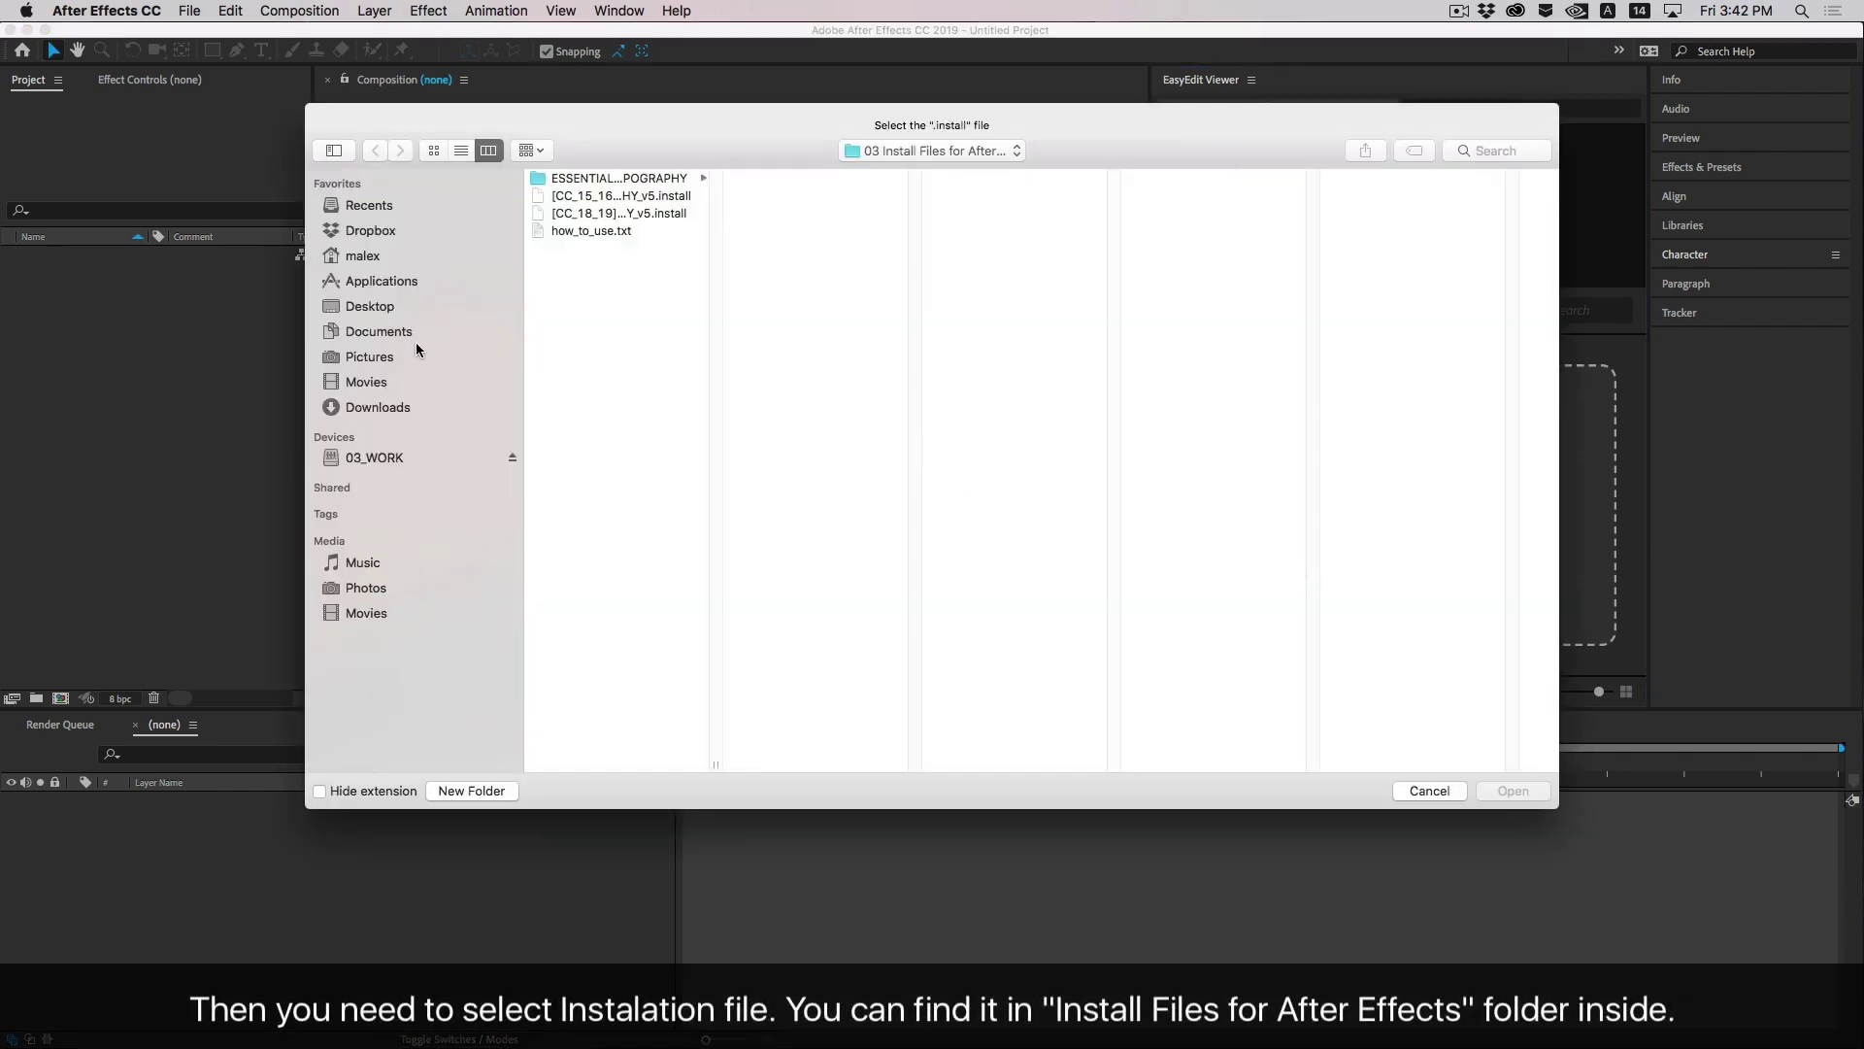
left_click(405, 409)
left_click(627, 178)
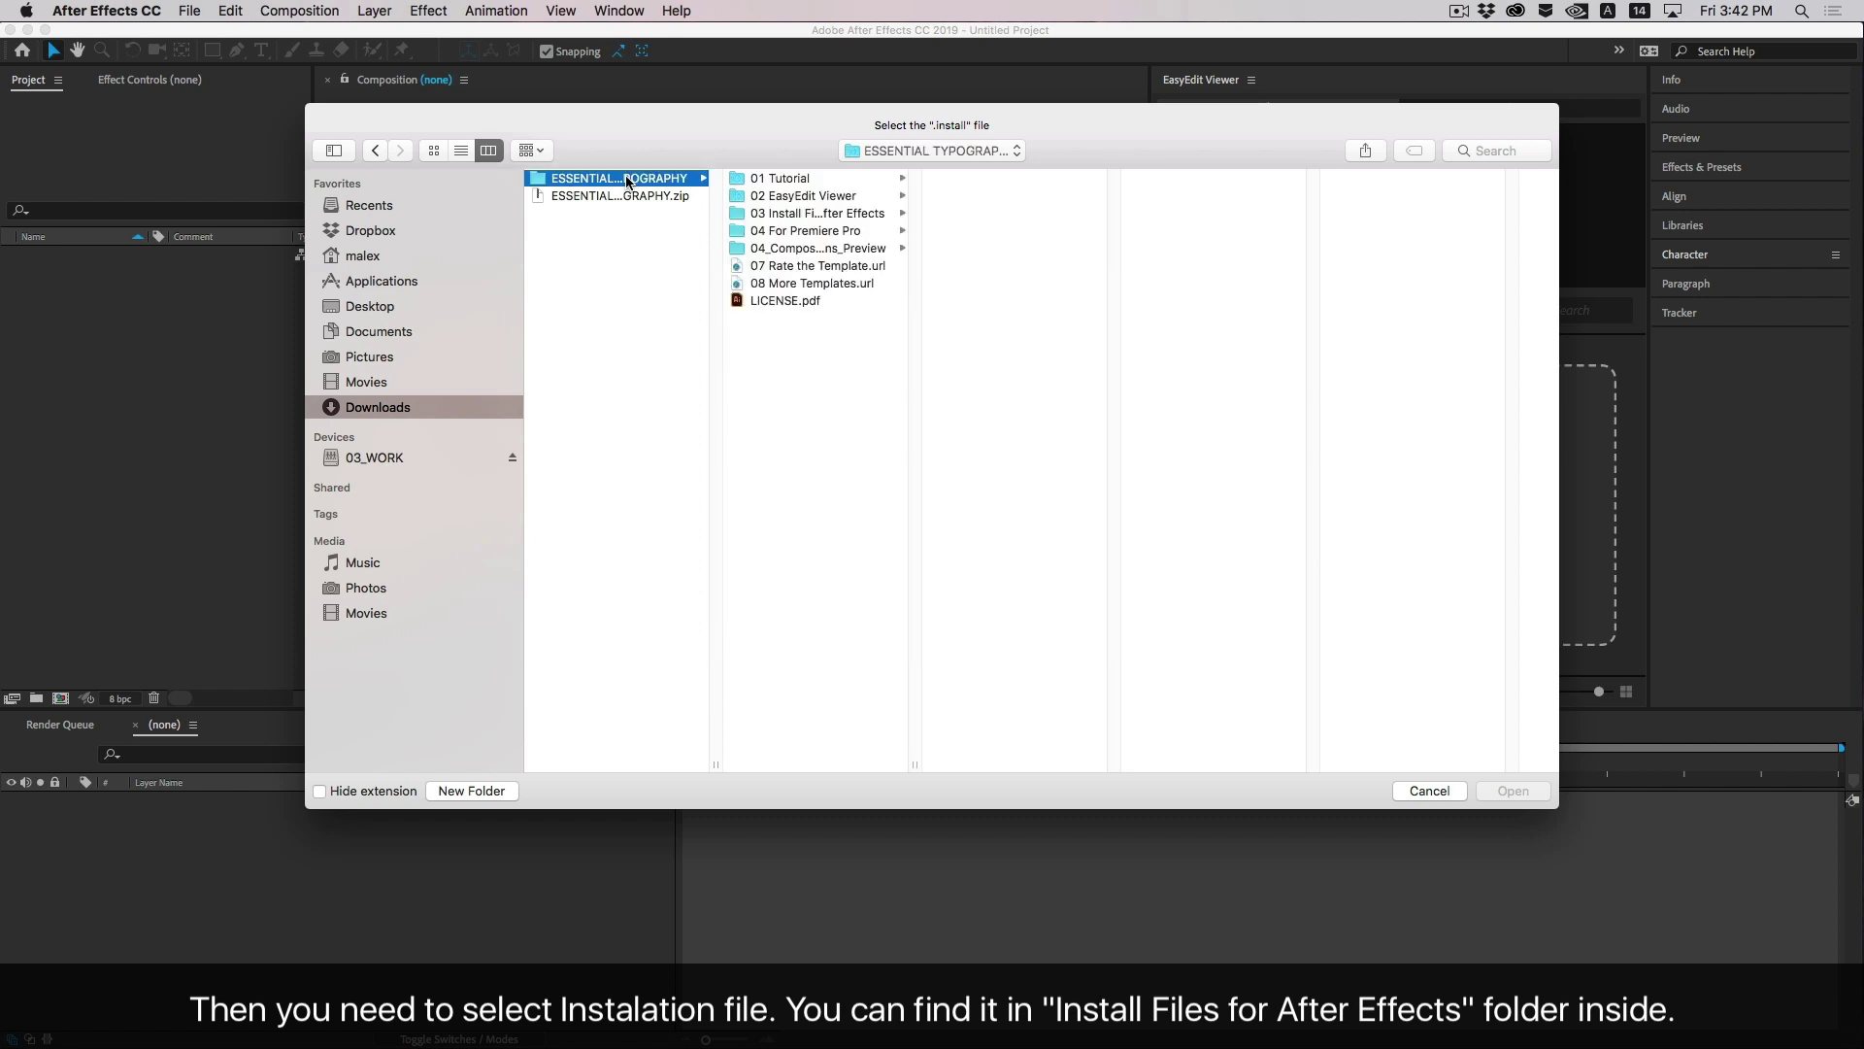
left_click(832, 214)
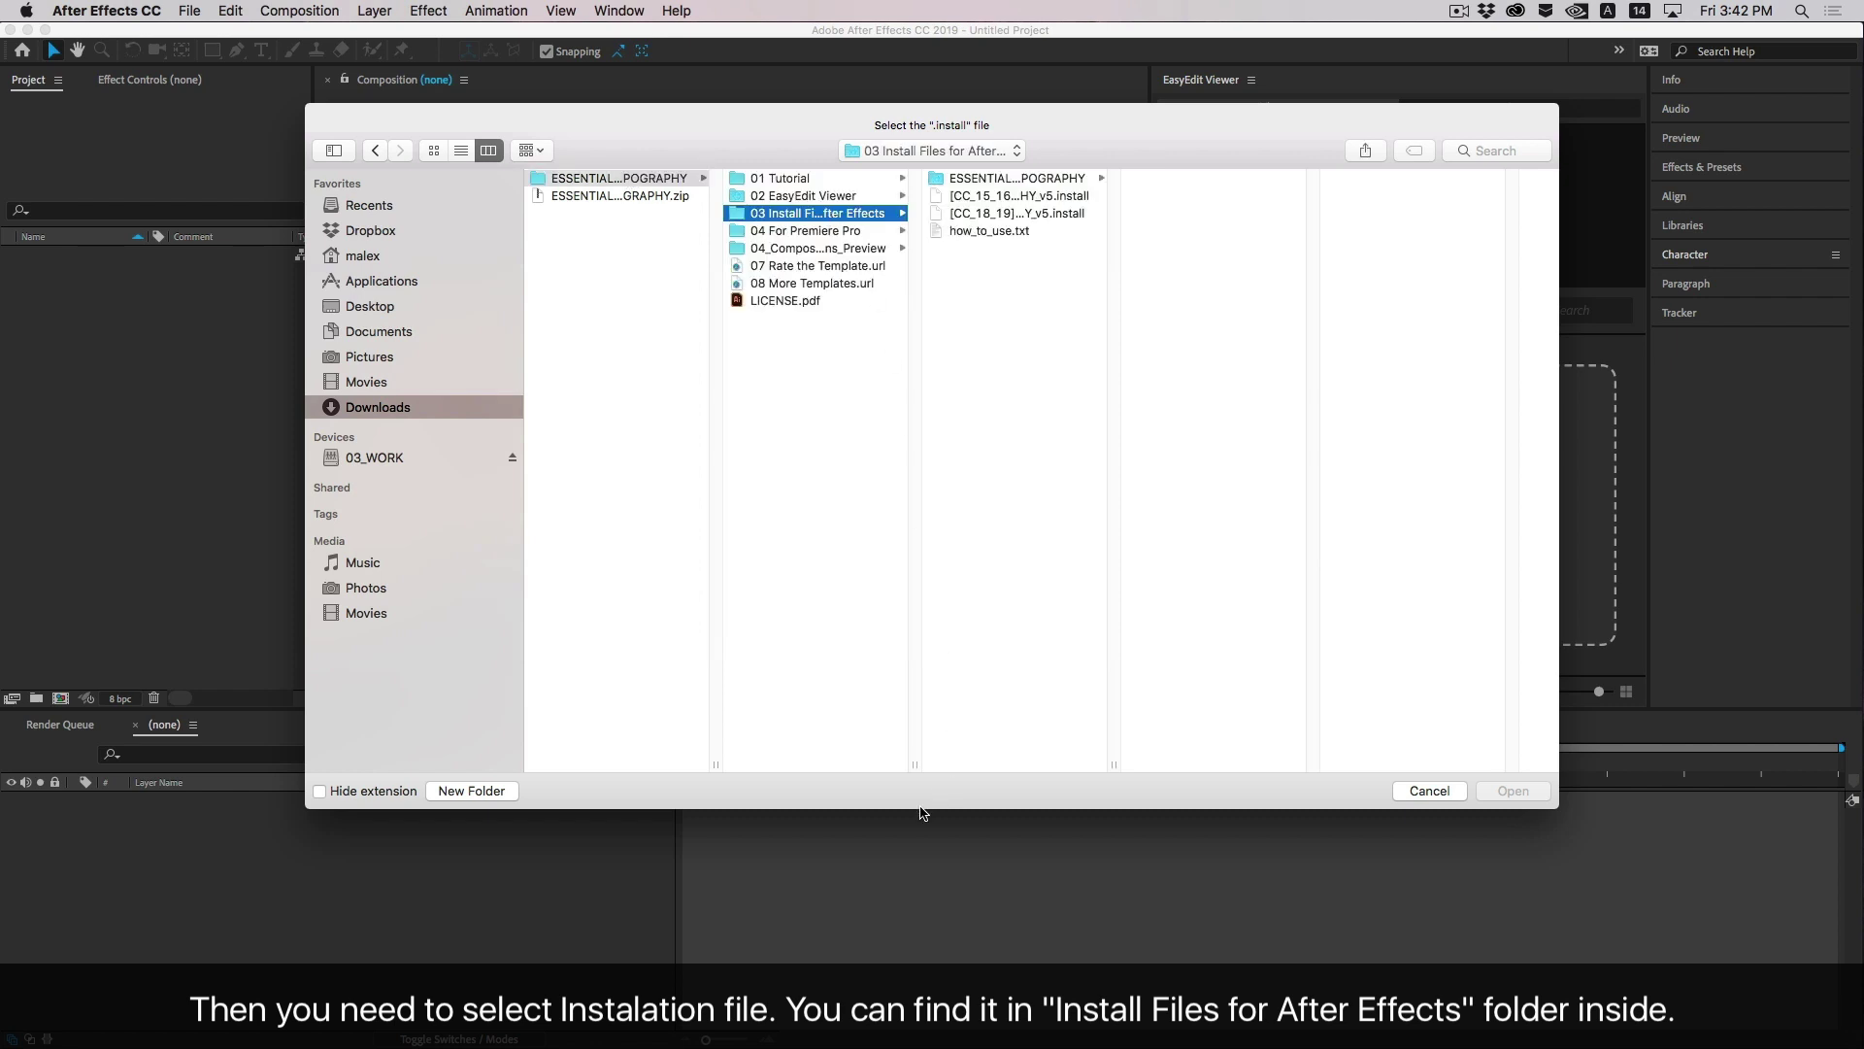
left_click_drag(914, 766, 948, 755)
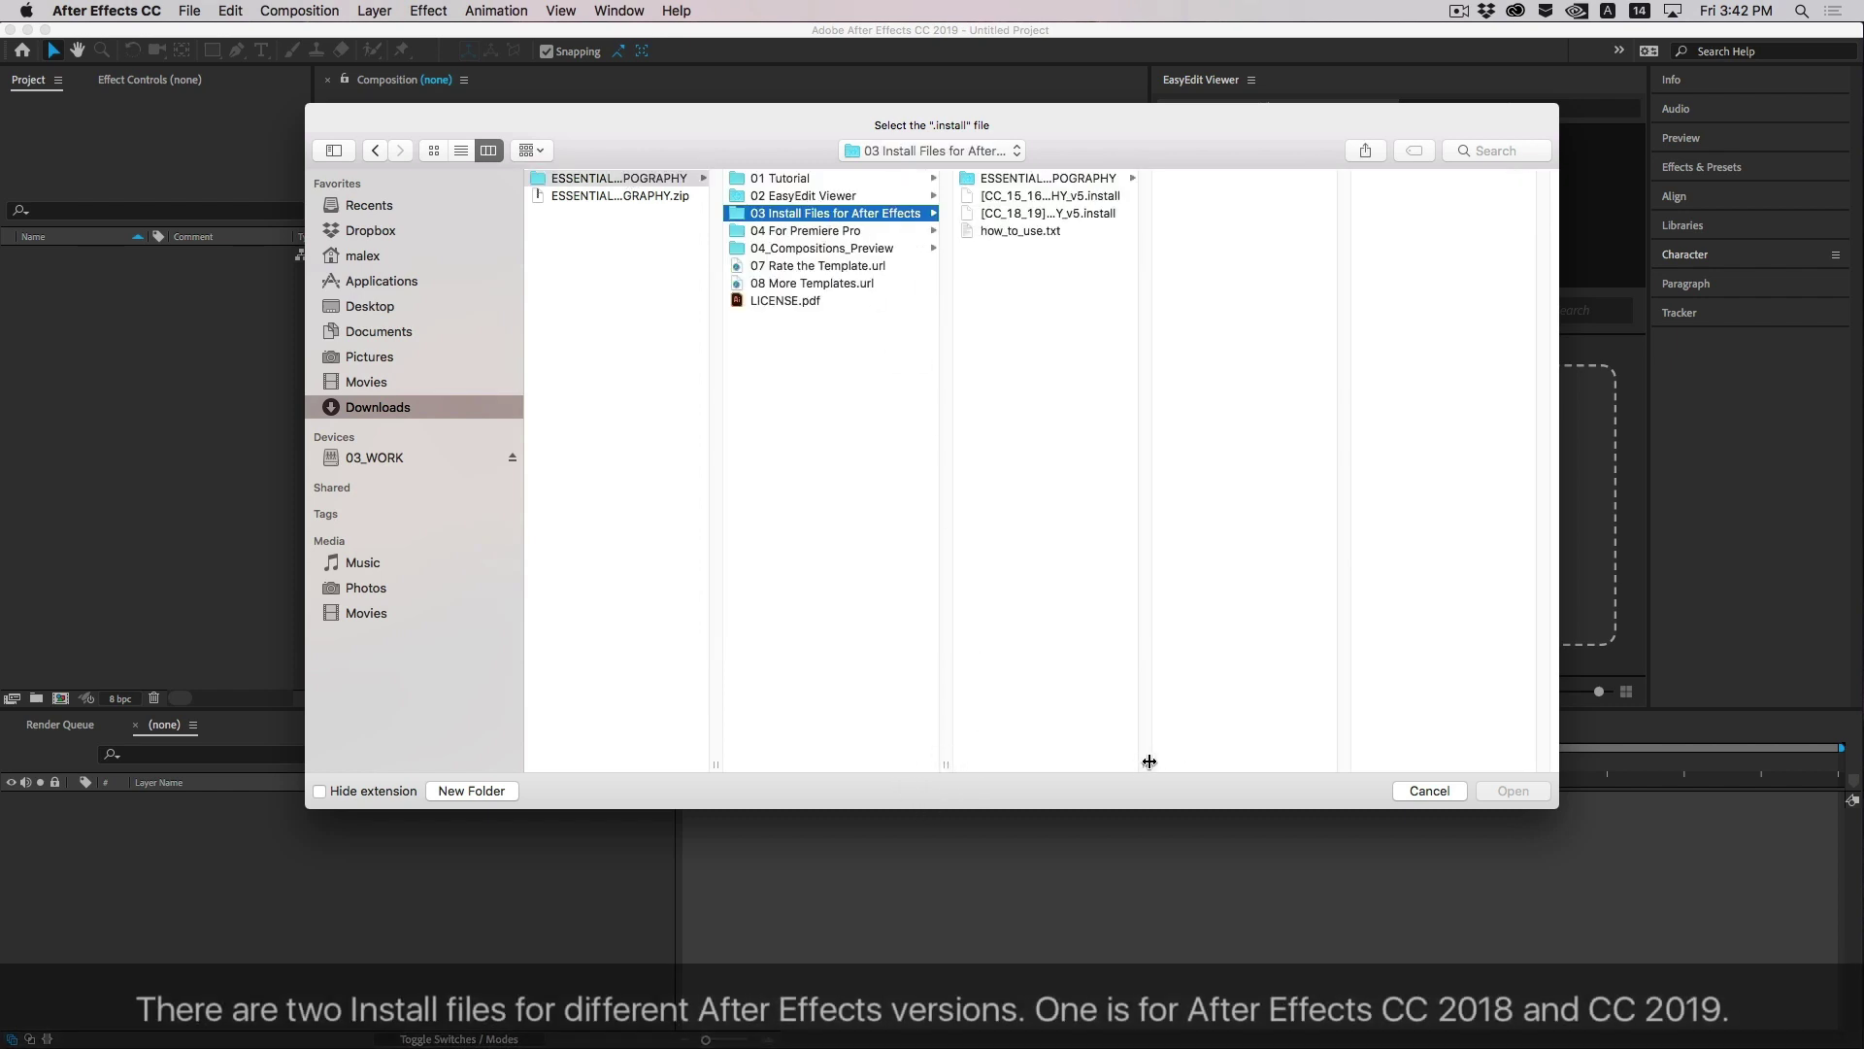
left_click_drag(1149, 758, 1221, 755)
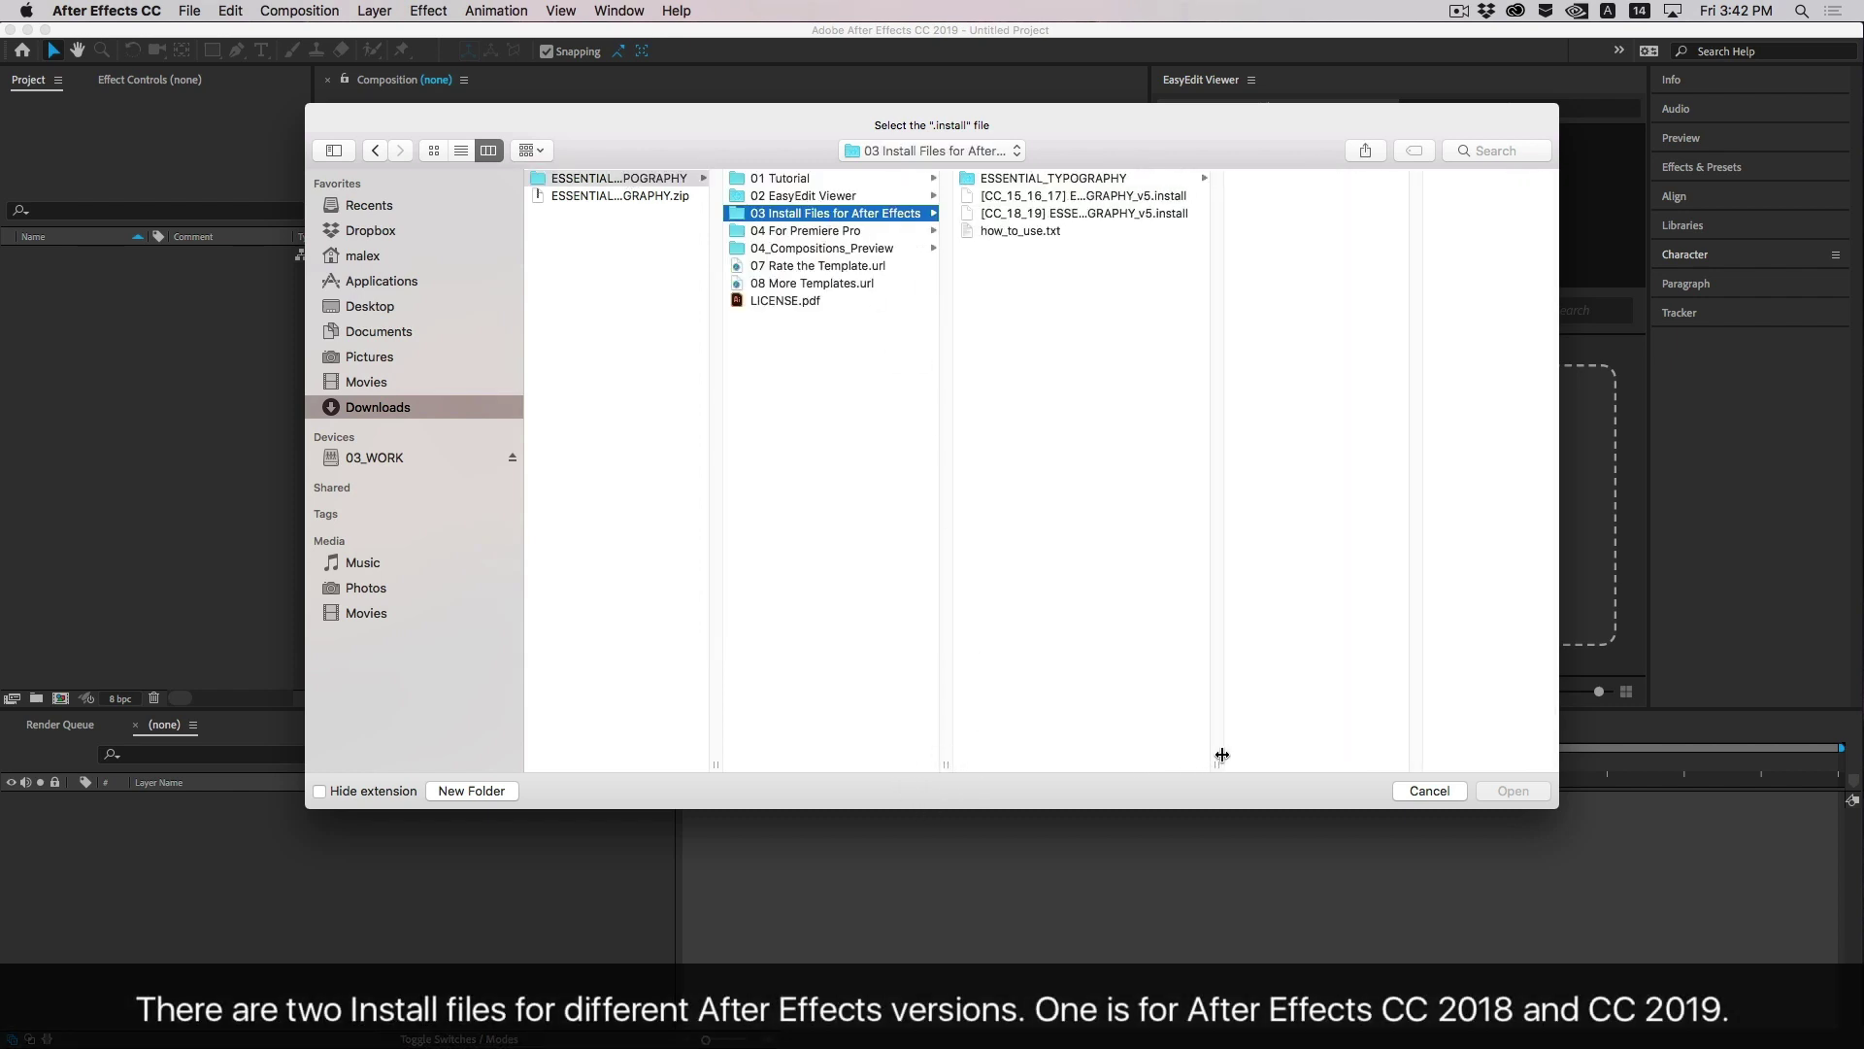
left_click(1018, 198)
left_click(1021, 215)
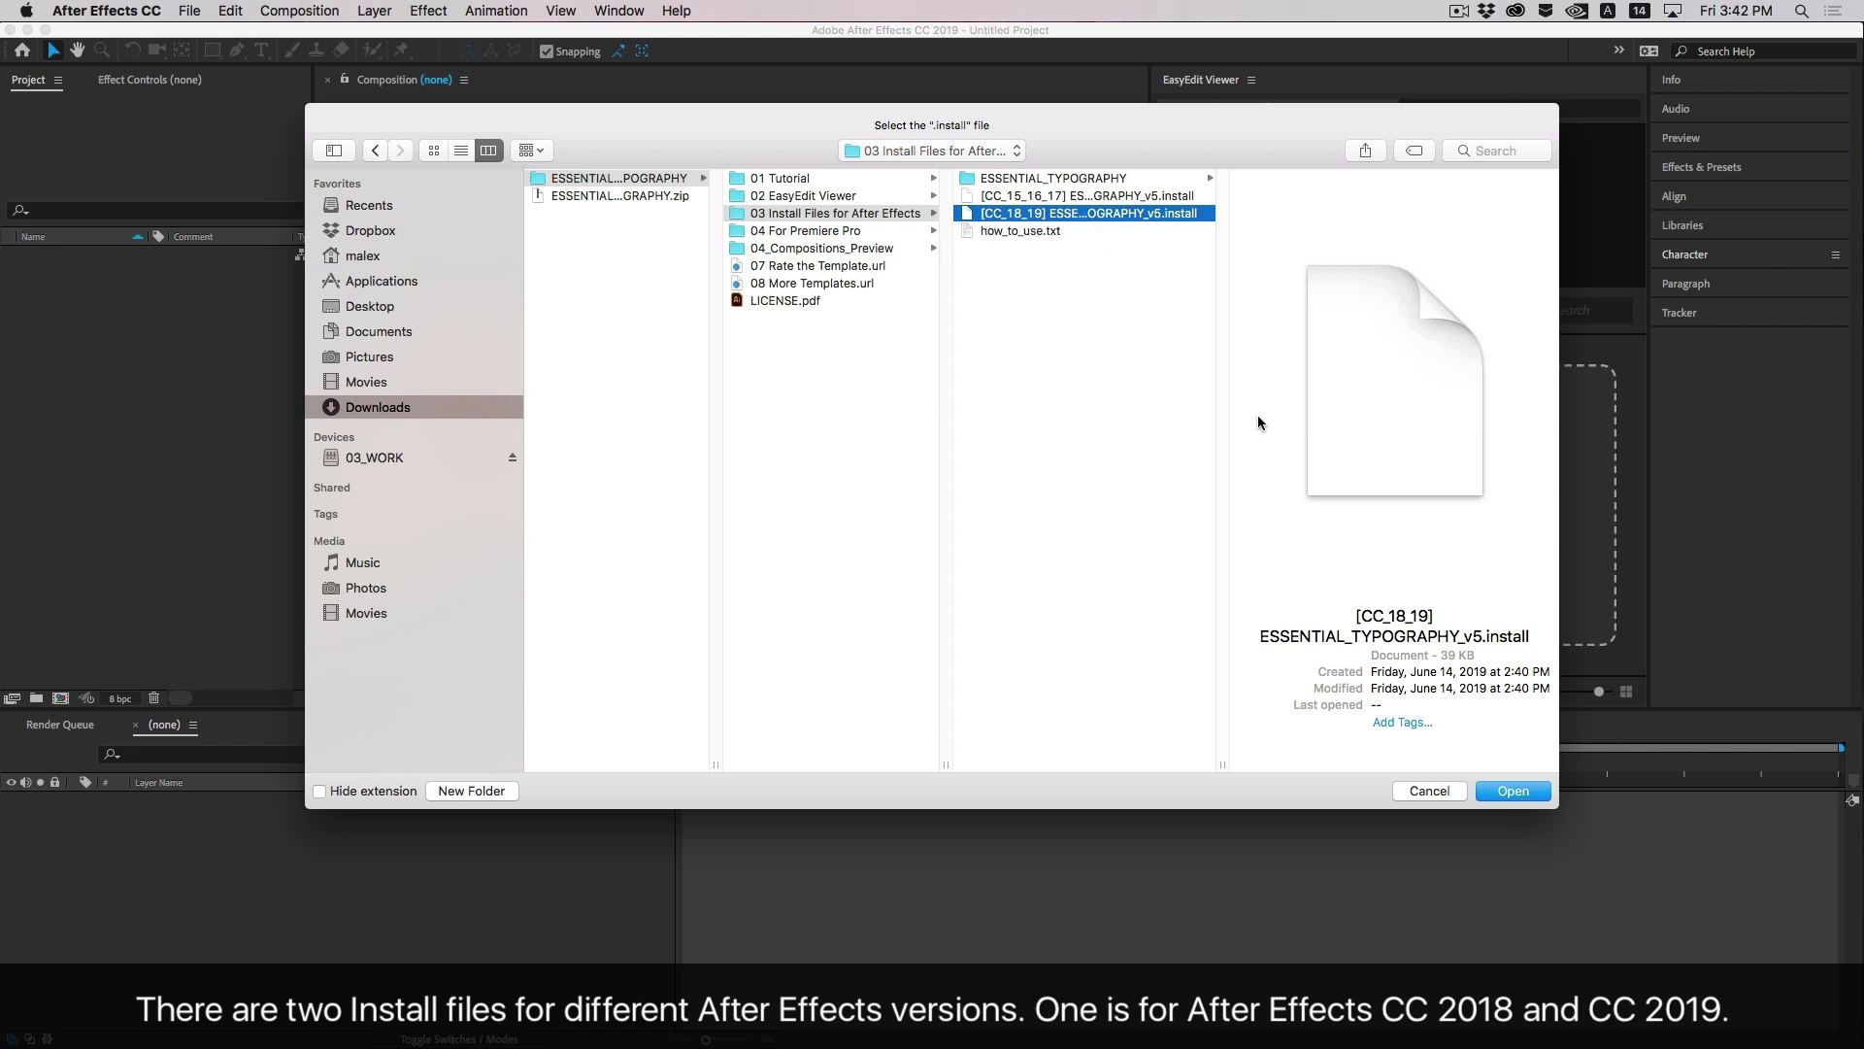
left_click(1512, 792)
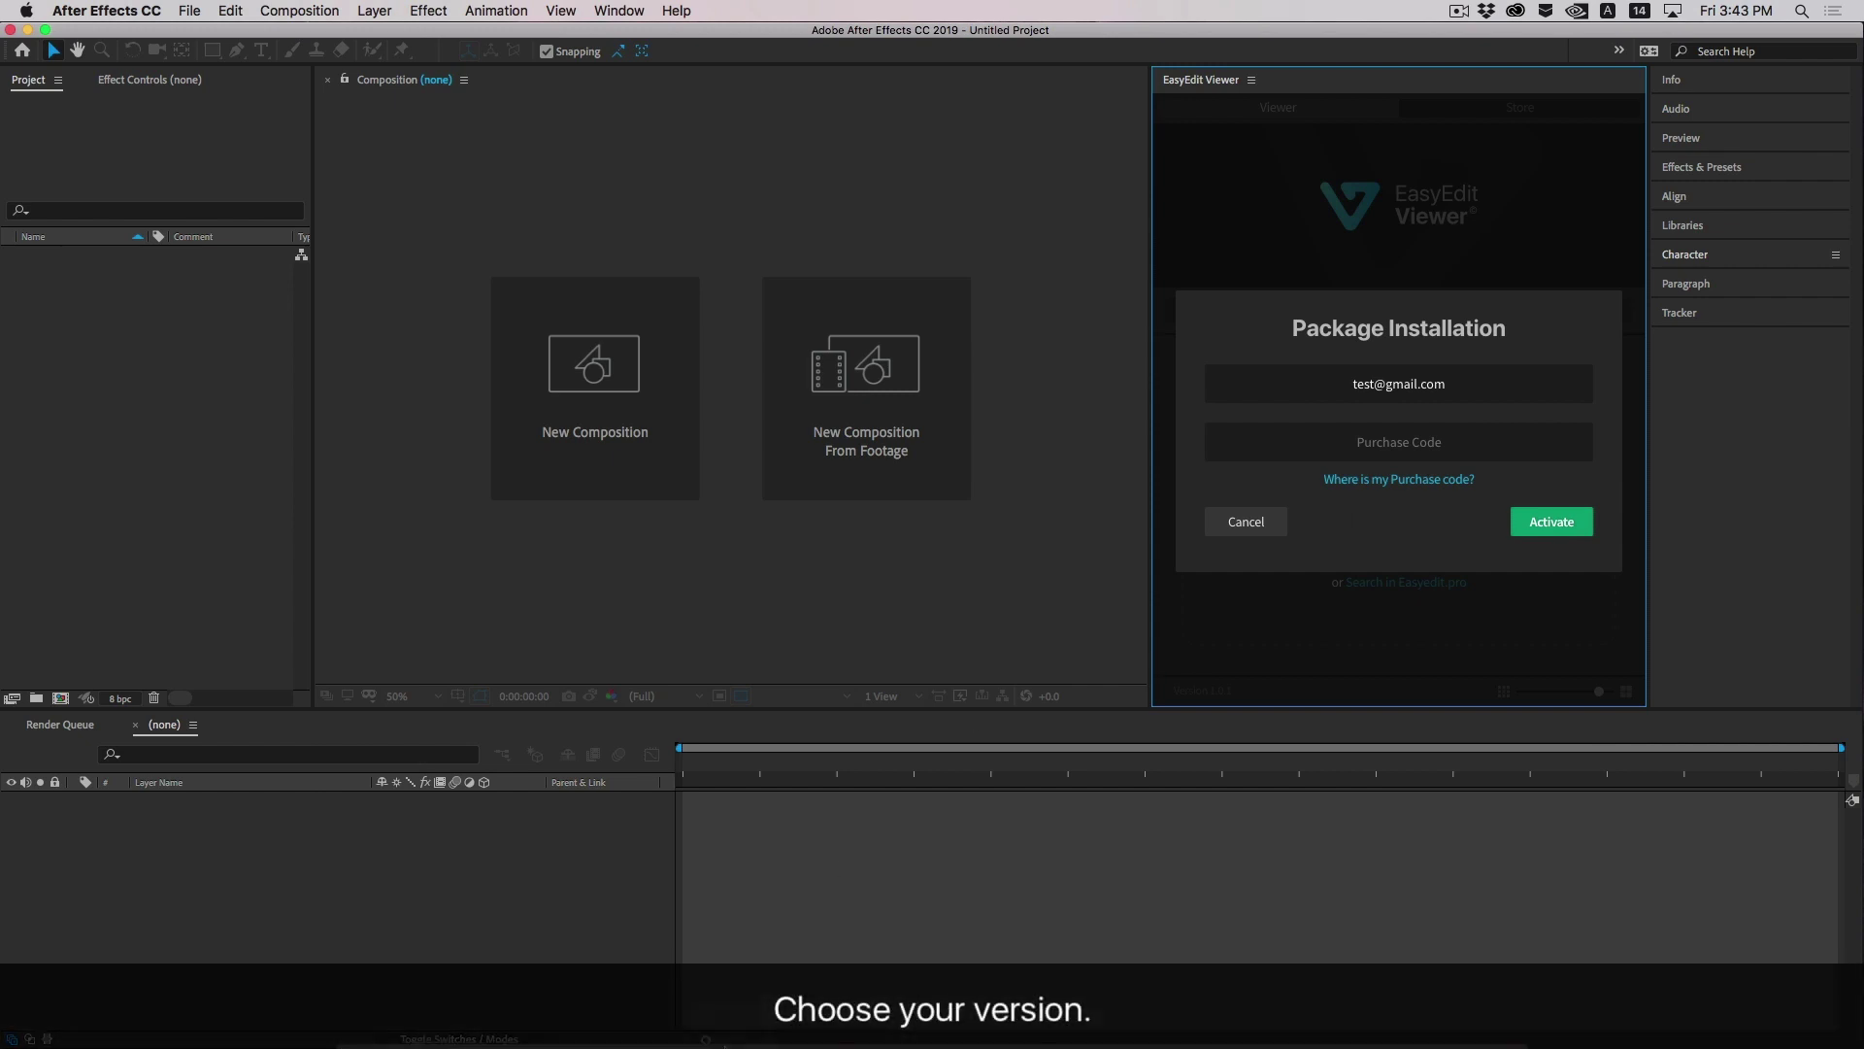
Copy the licence e-mail from the Viewer Pack Licence note in Notes into the Package Installation form, replacing the existing entry
left_click(595, 1031)
left_click_drag(1068, 330, 881, 329)
key("super+c")
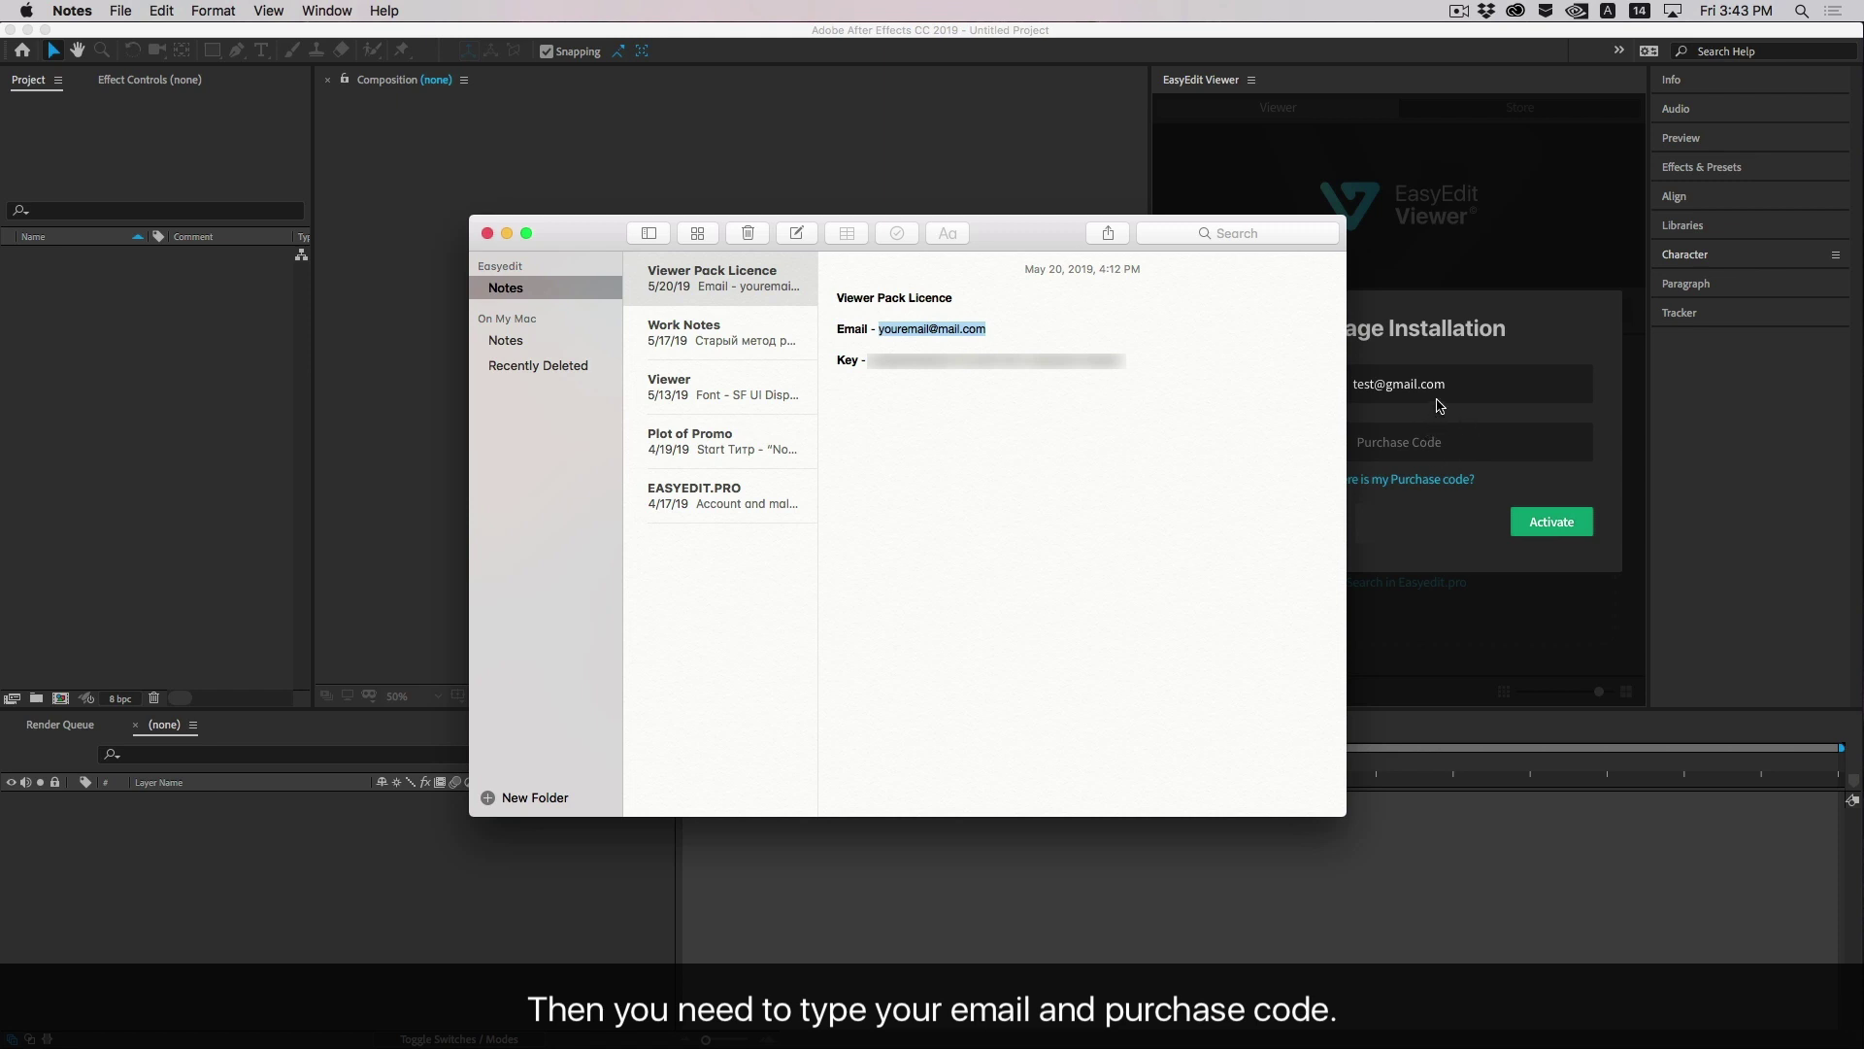
left_click(1428, 433)
triple_click(1297, 377)
key("super+v")
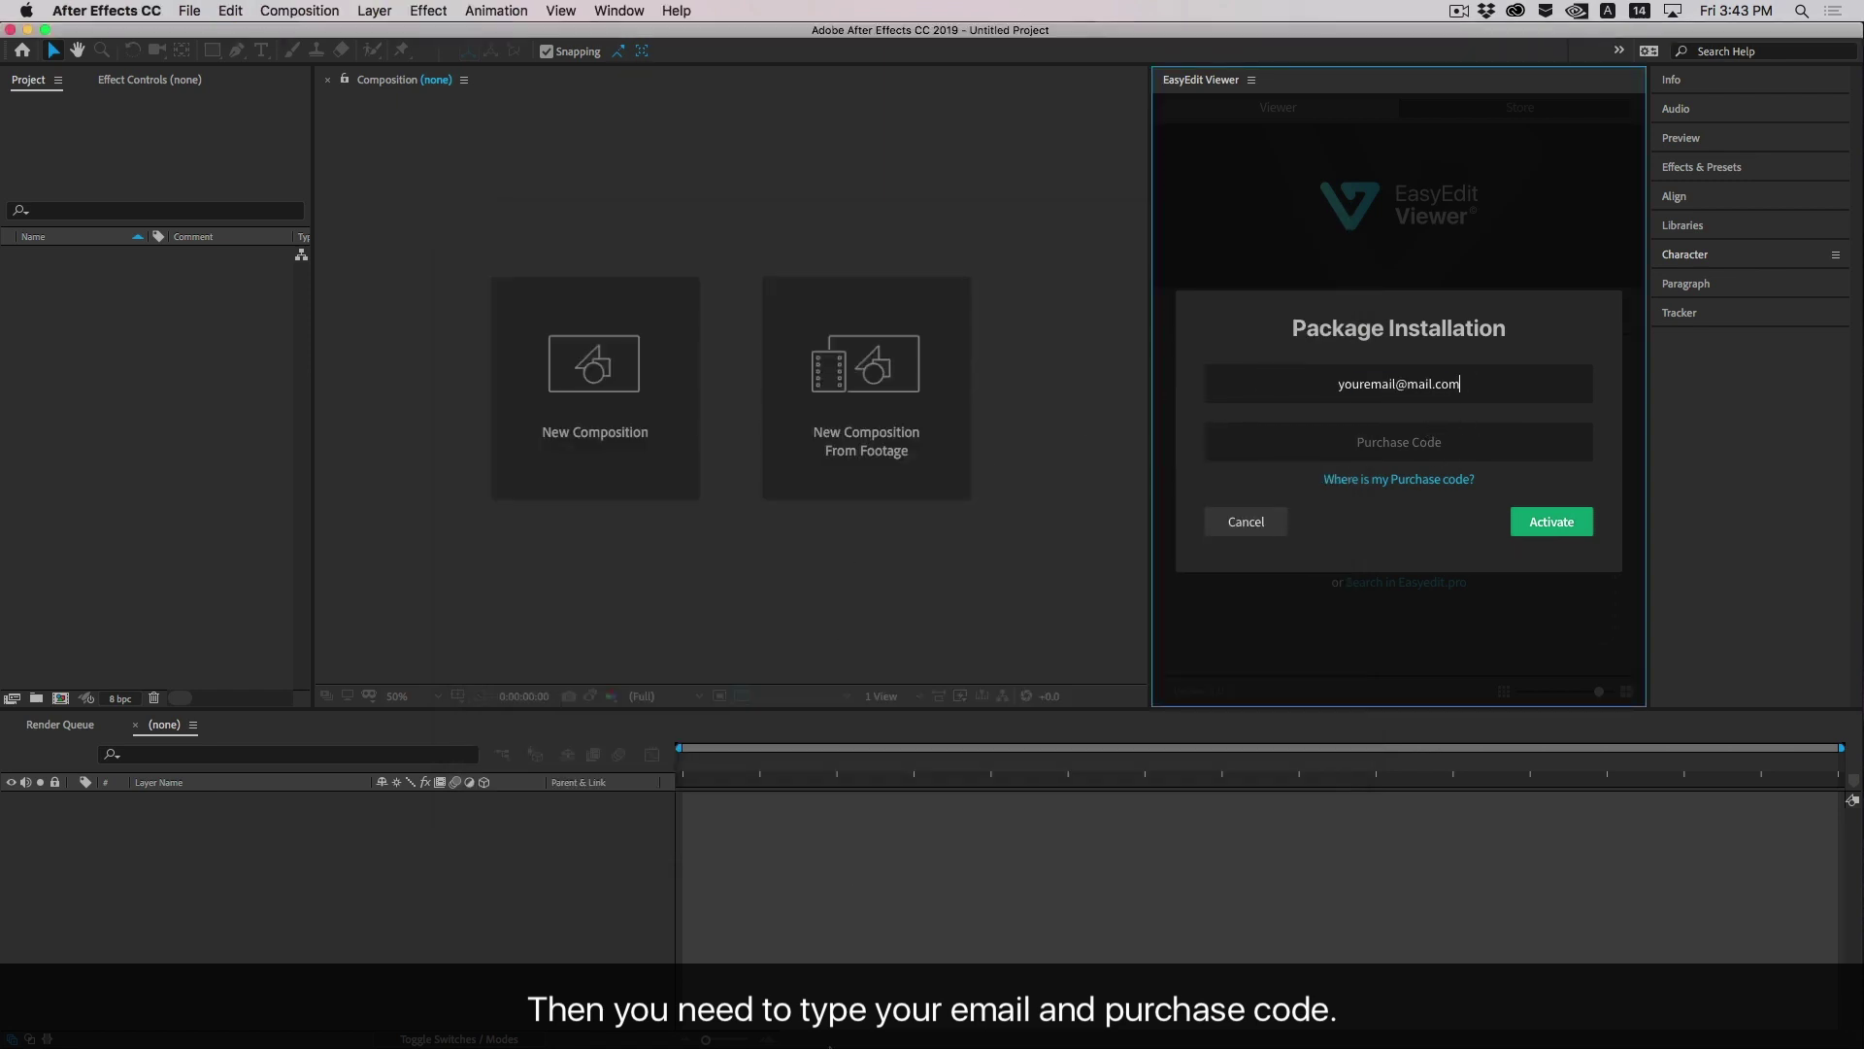
Copy the licence key from the note in Notes into the Purchase Code field and activate the package
mouse_move(827, 1021)
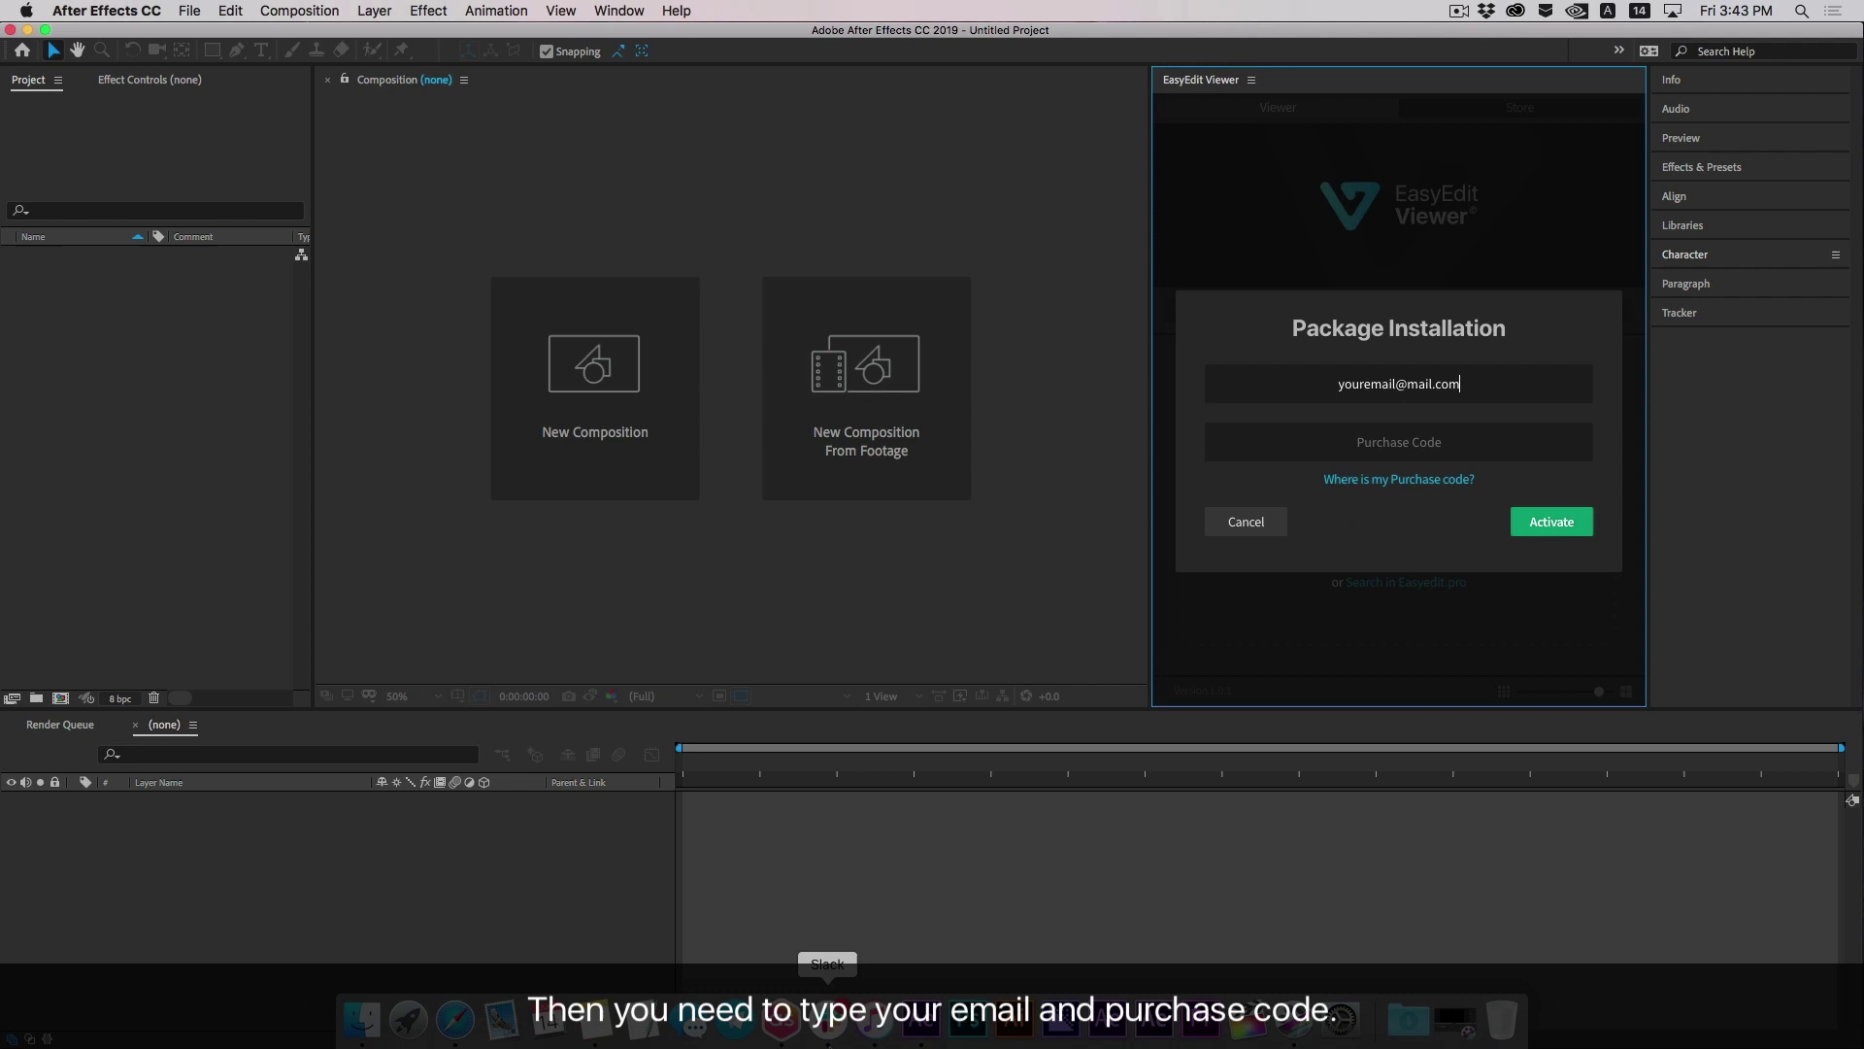
left_click(595, 1019)
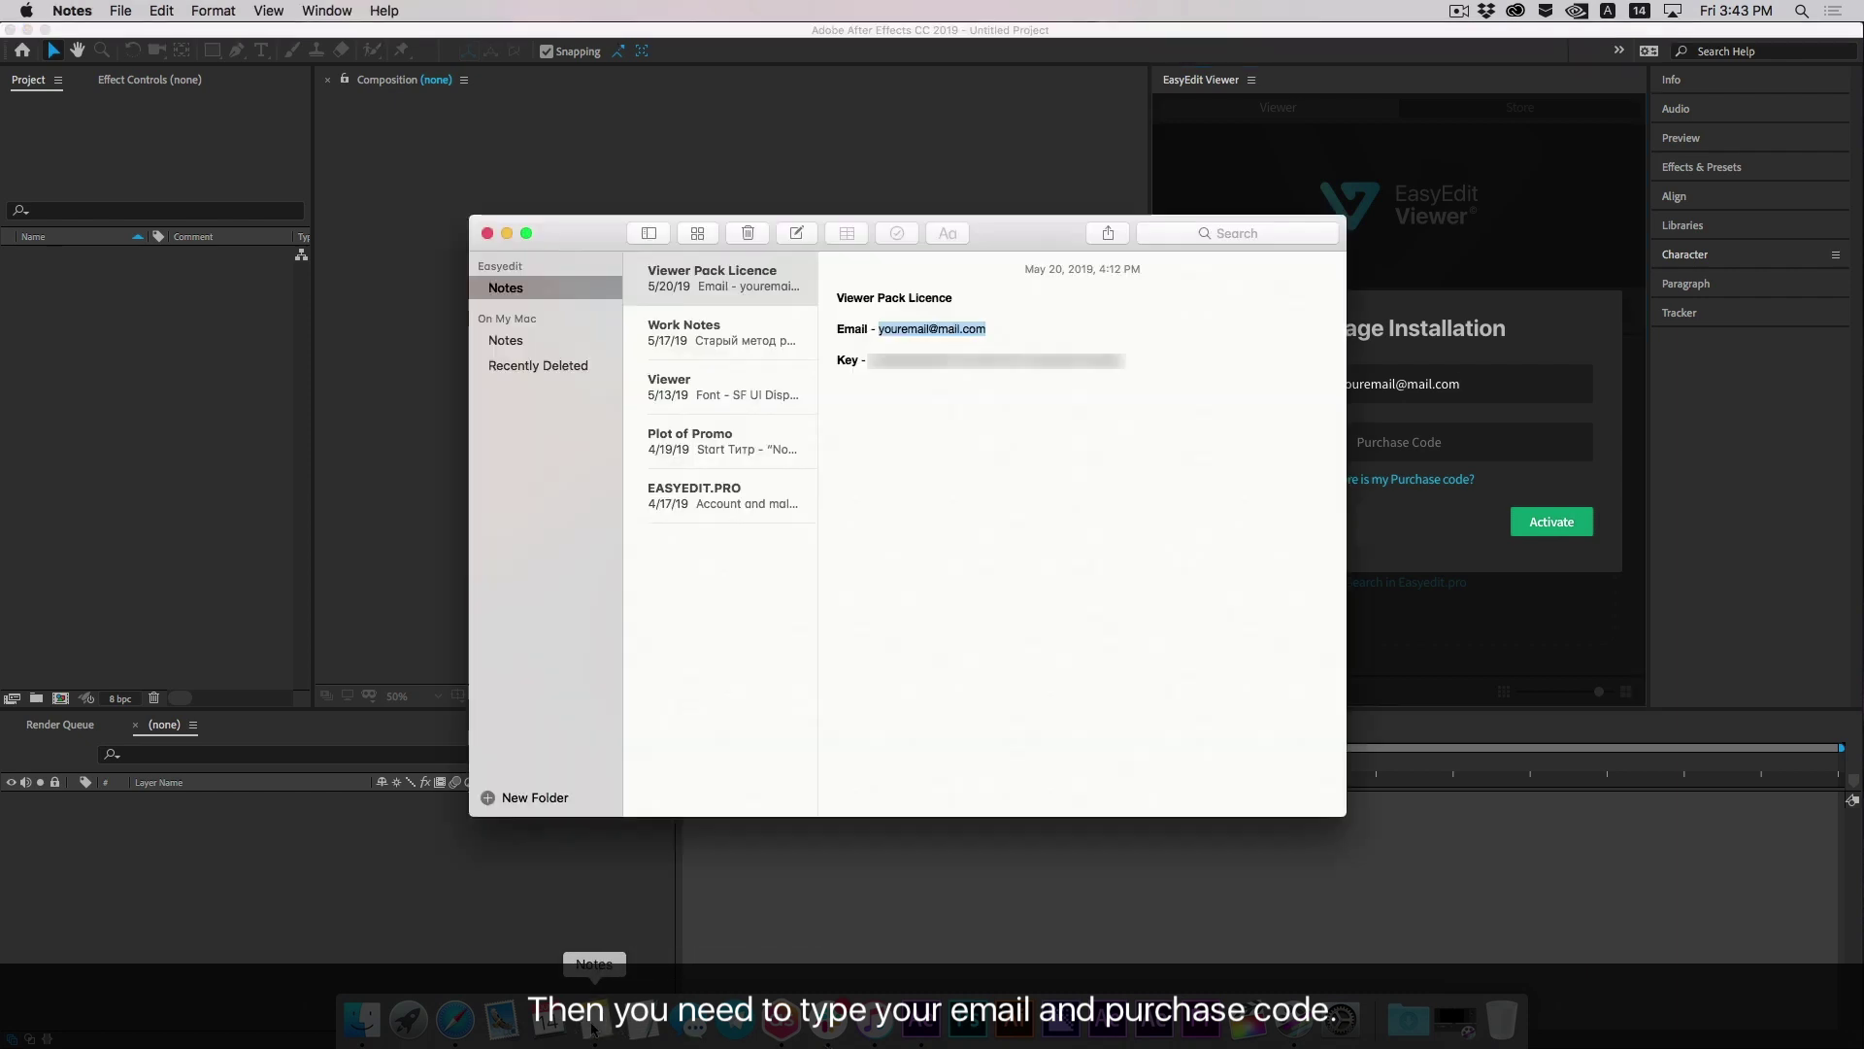
left_click_drag(1130, 362, 860, 366)
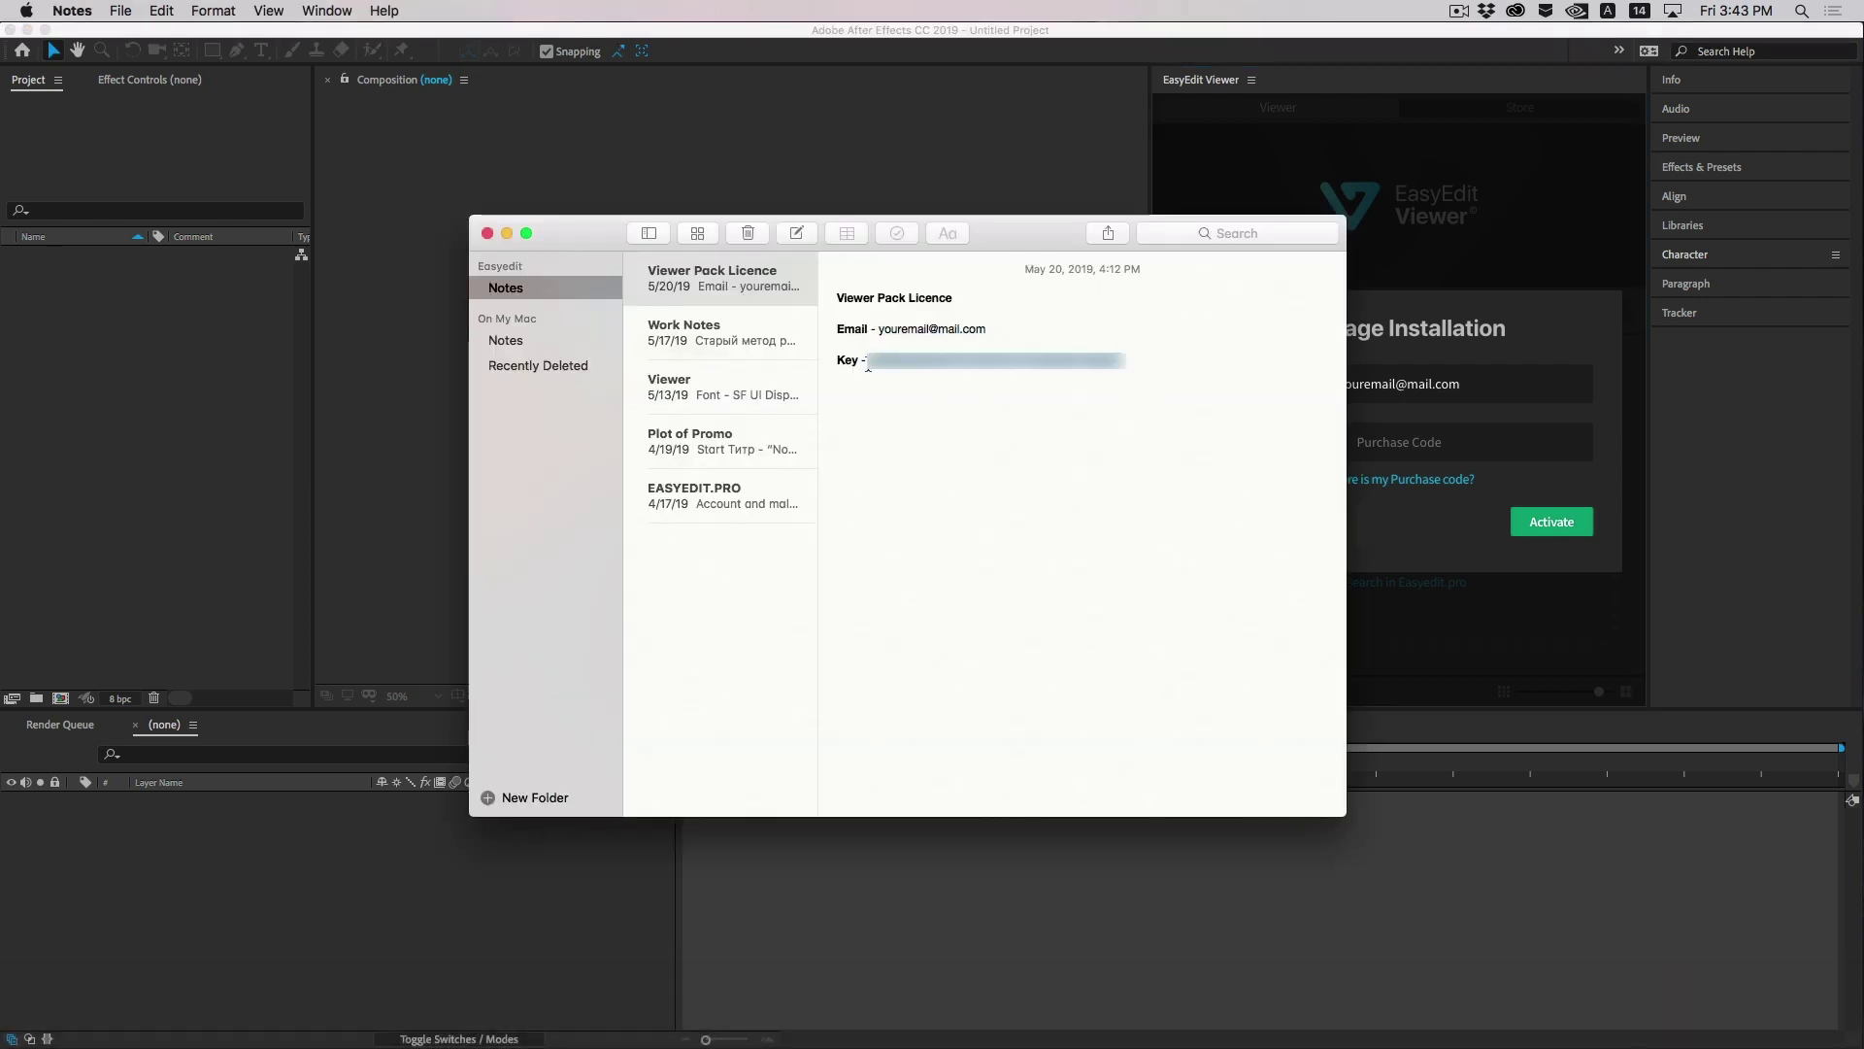
left_click(1471, 449)
key("super+v")
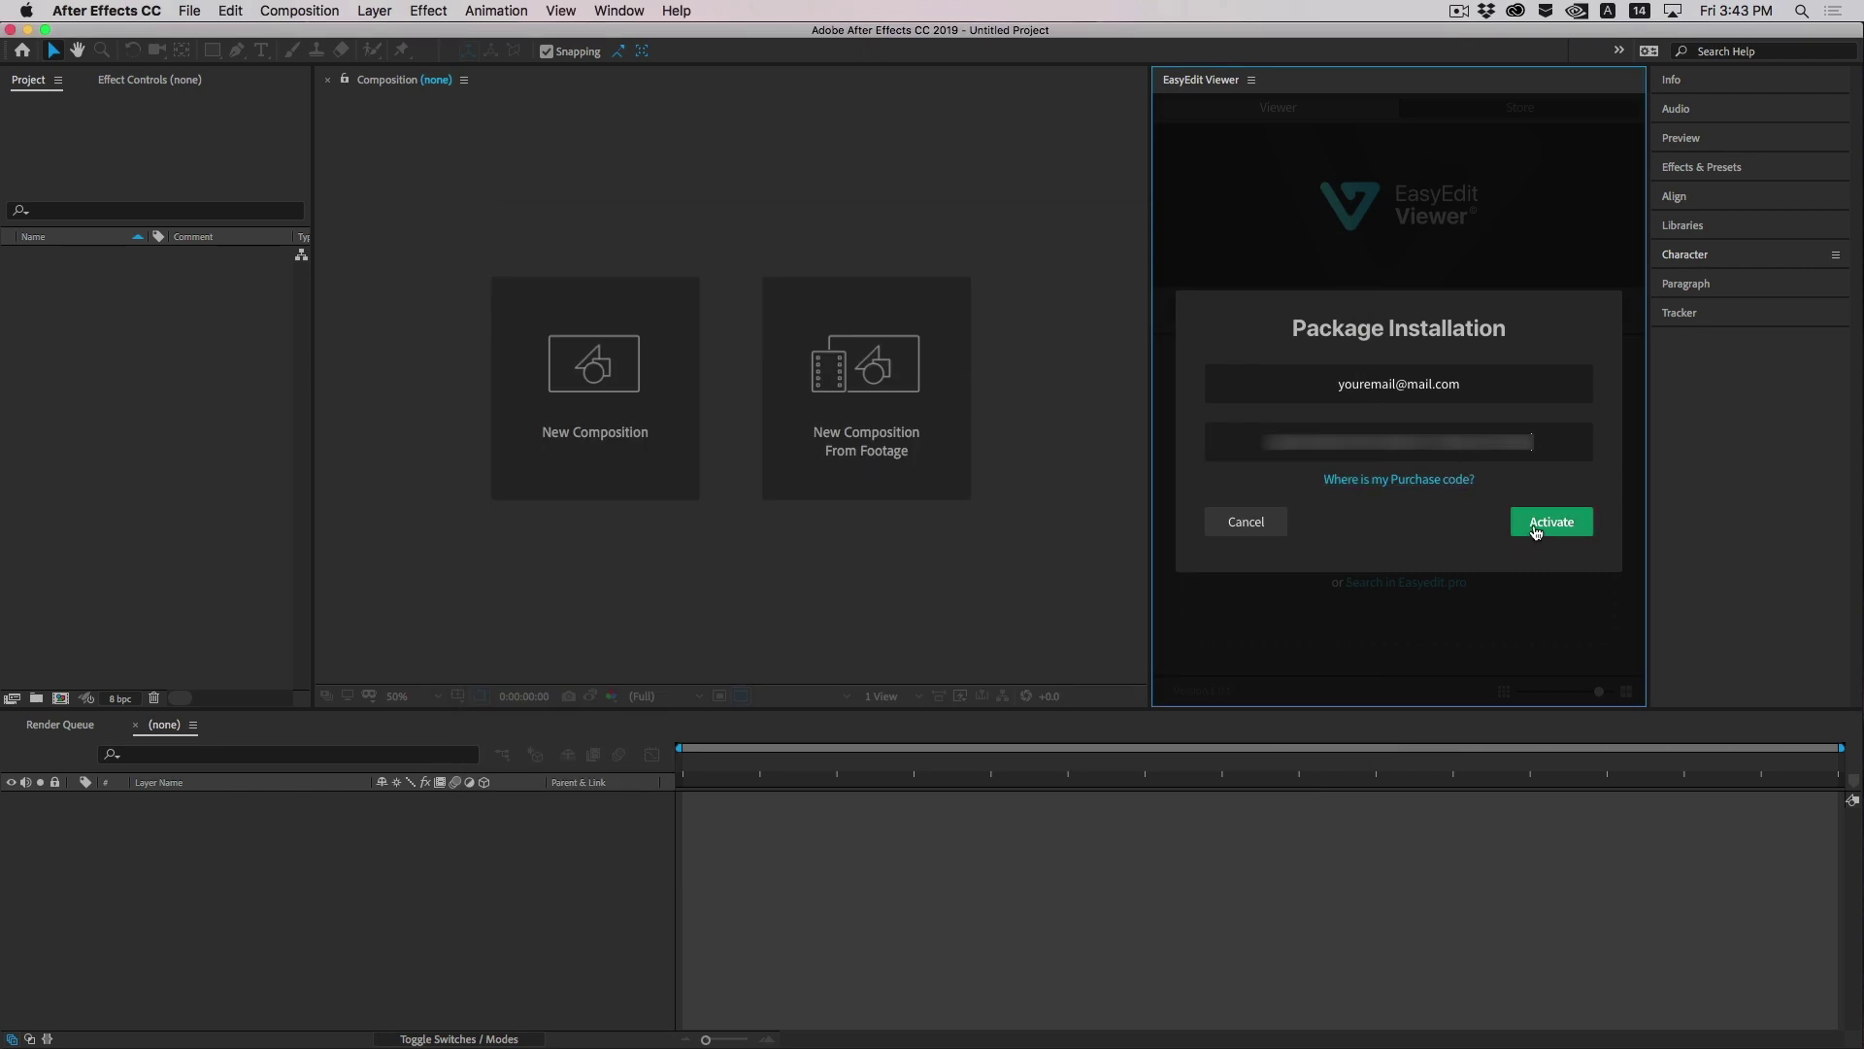
left_click(1551, 522)
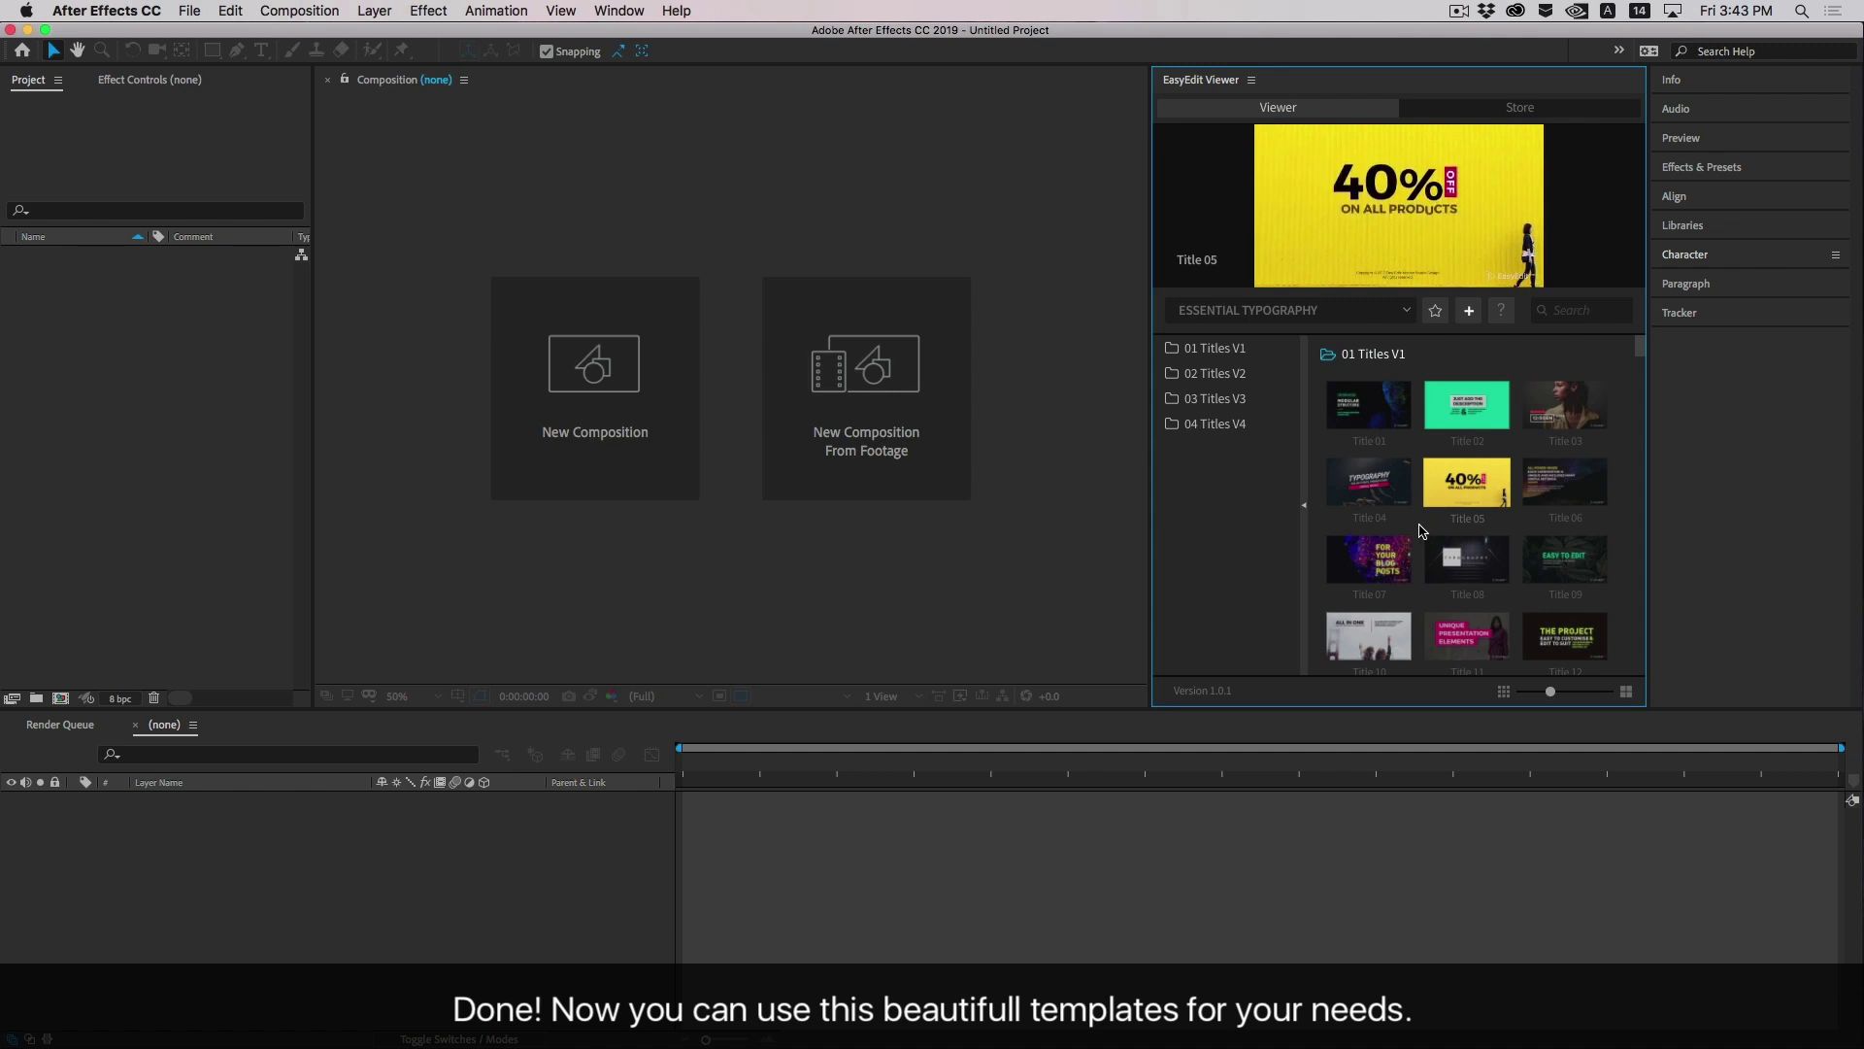
Make the EasyEdit Viewer panel taller and bring the 02 Titles V2 templates into view
left_click_drag(1640, 346, 1644, 400)
left_click_drag(1584, 711, 1584, 835)
left_click_drag(1641, 478, 1641, 524)
Preview title templates in the V2 and V3 groups, browse on to 04 Titles V4, and show the 01 Titles V1 category
mouse_move(1474, 757)
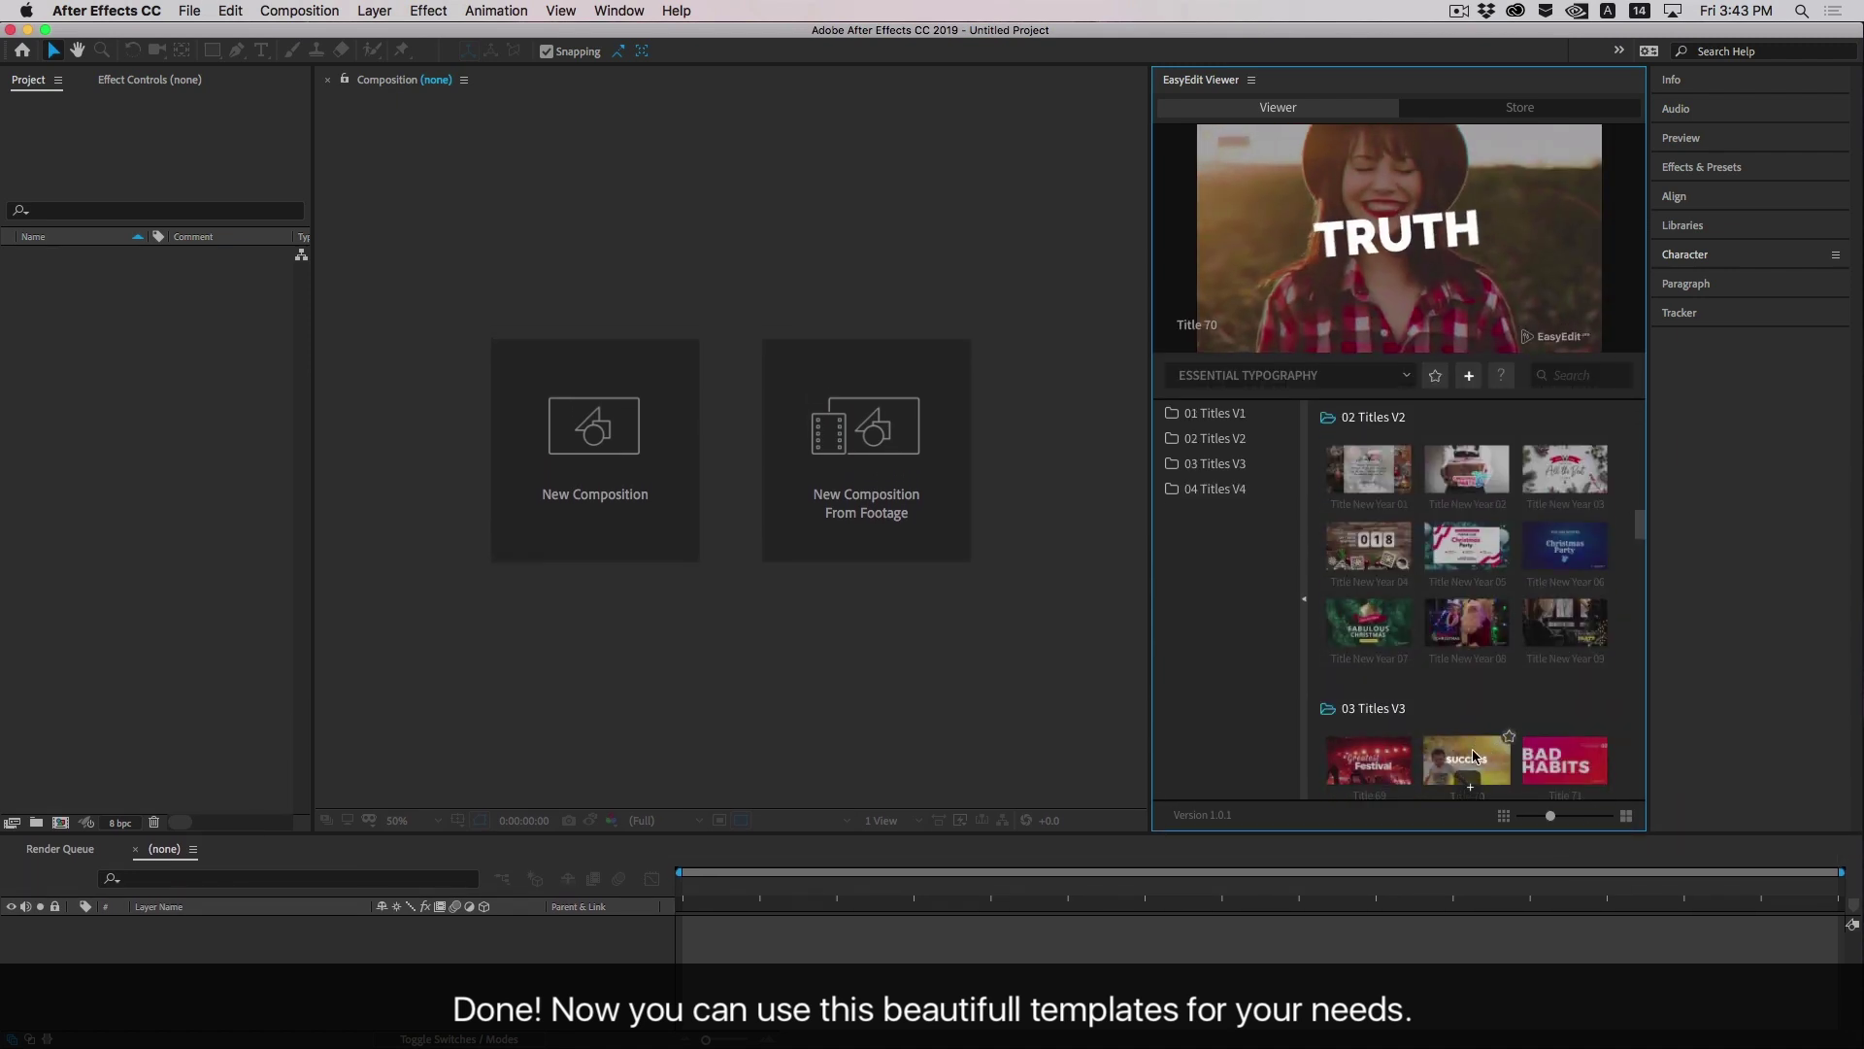
mouse_move(1479, 547)
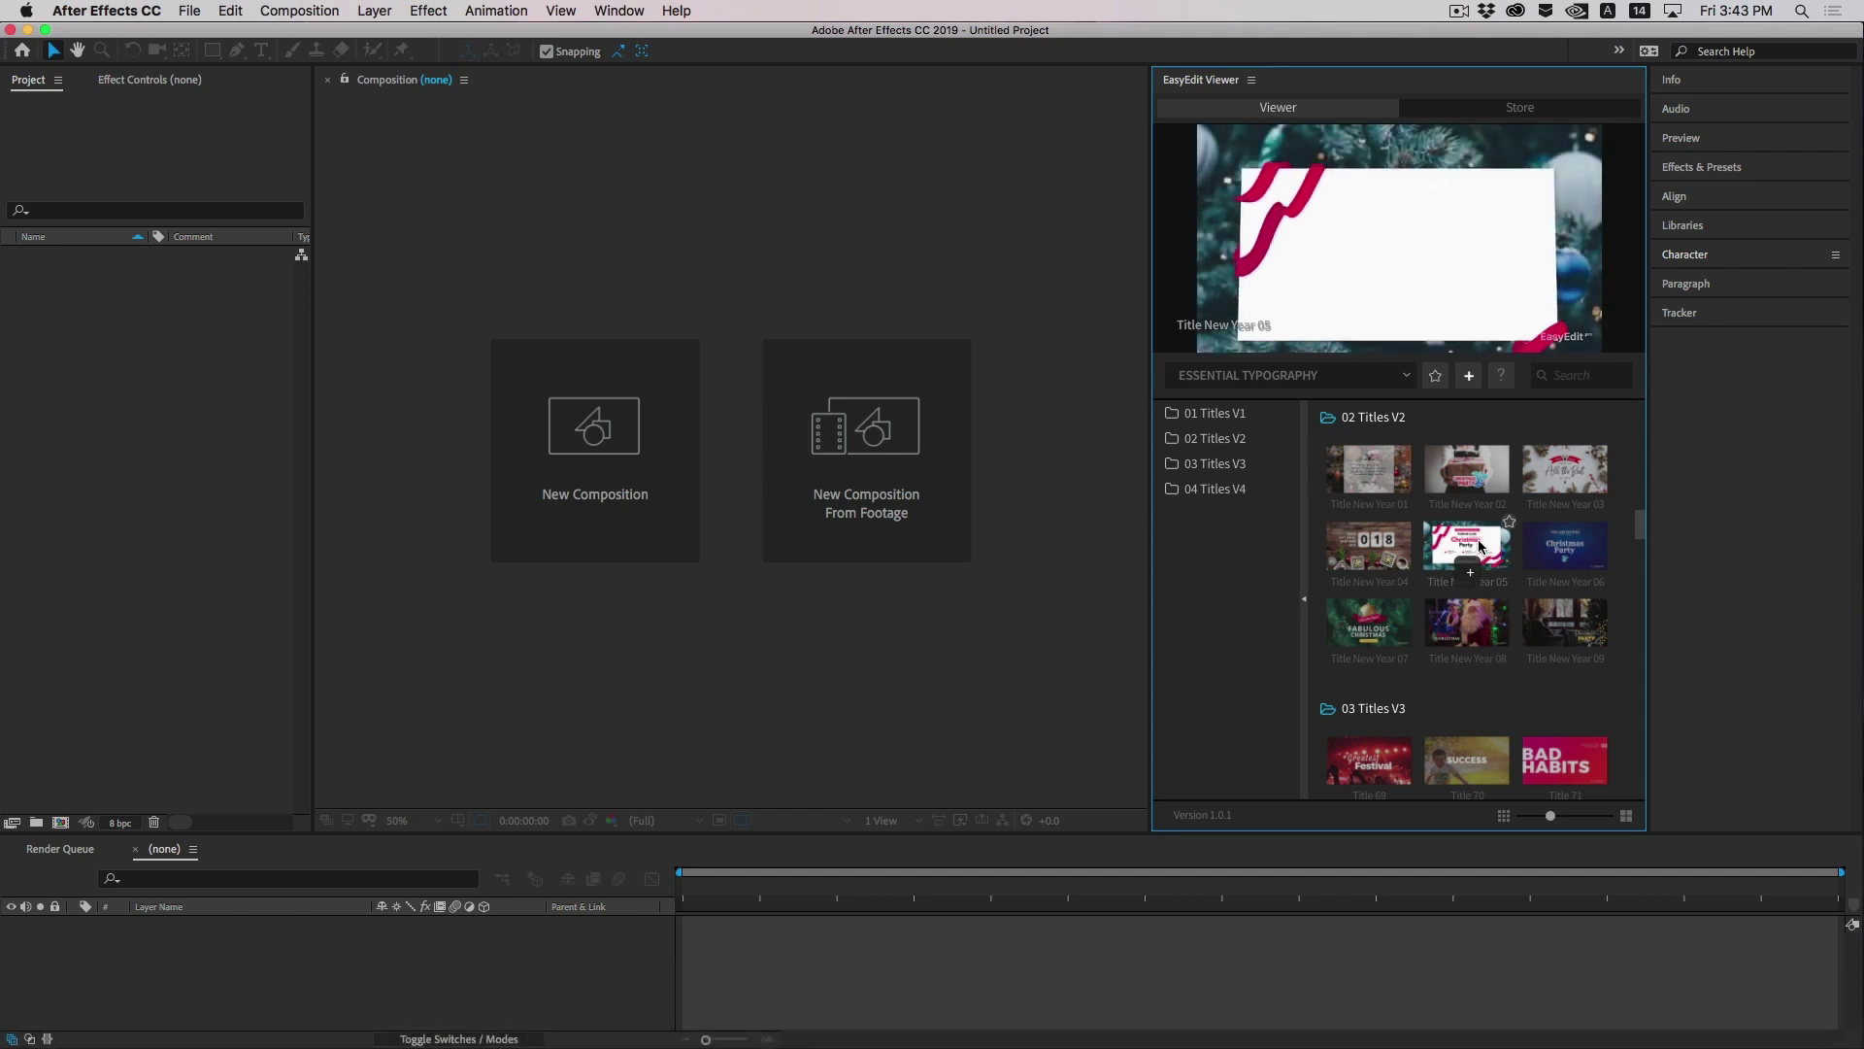
mouse_move(1585, 547)
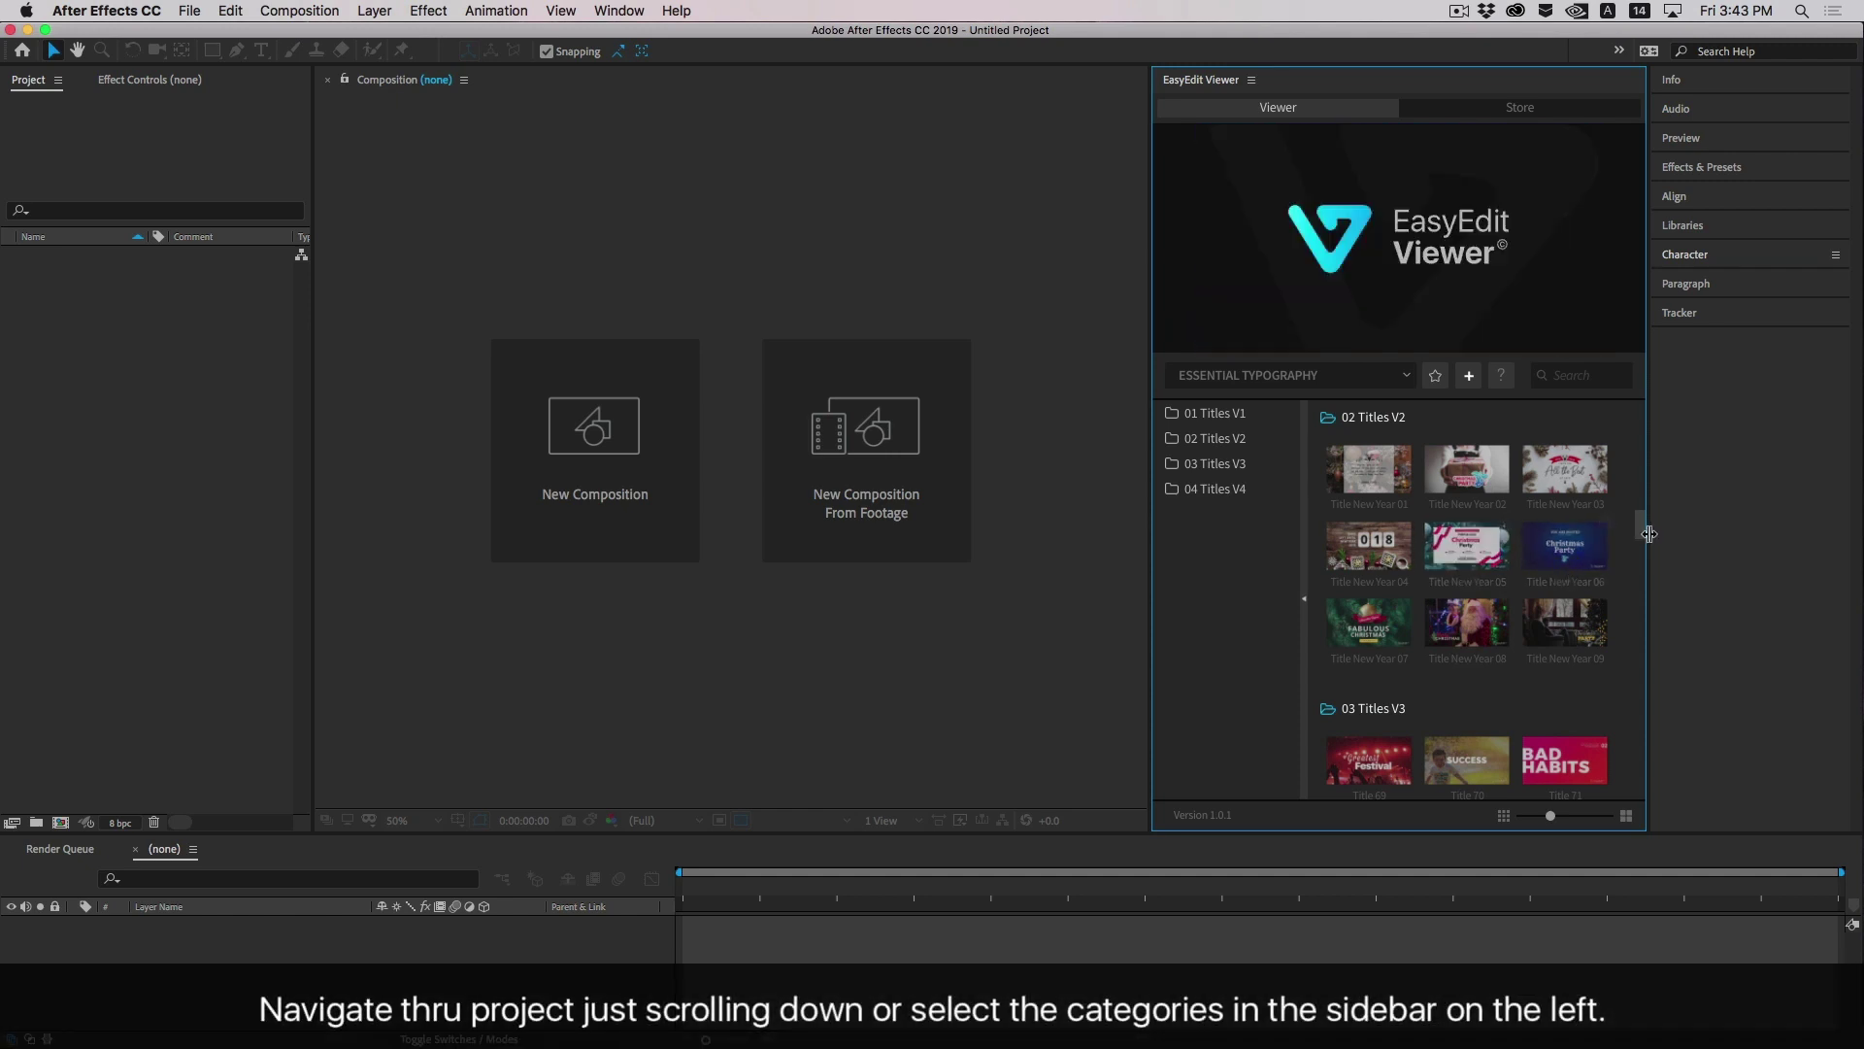
scroll(1475, 583, "down", 10)
mouse_move(1469, 494)
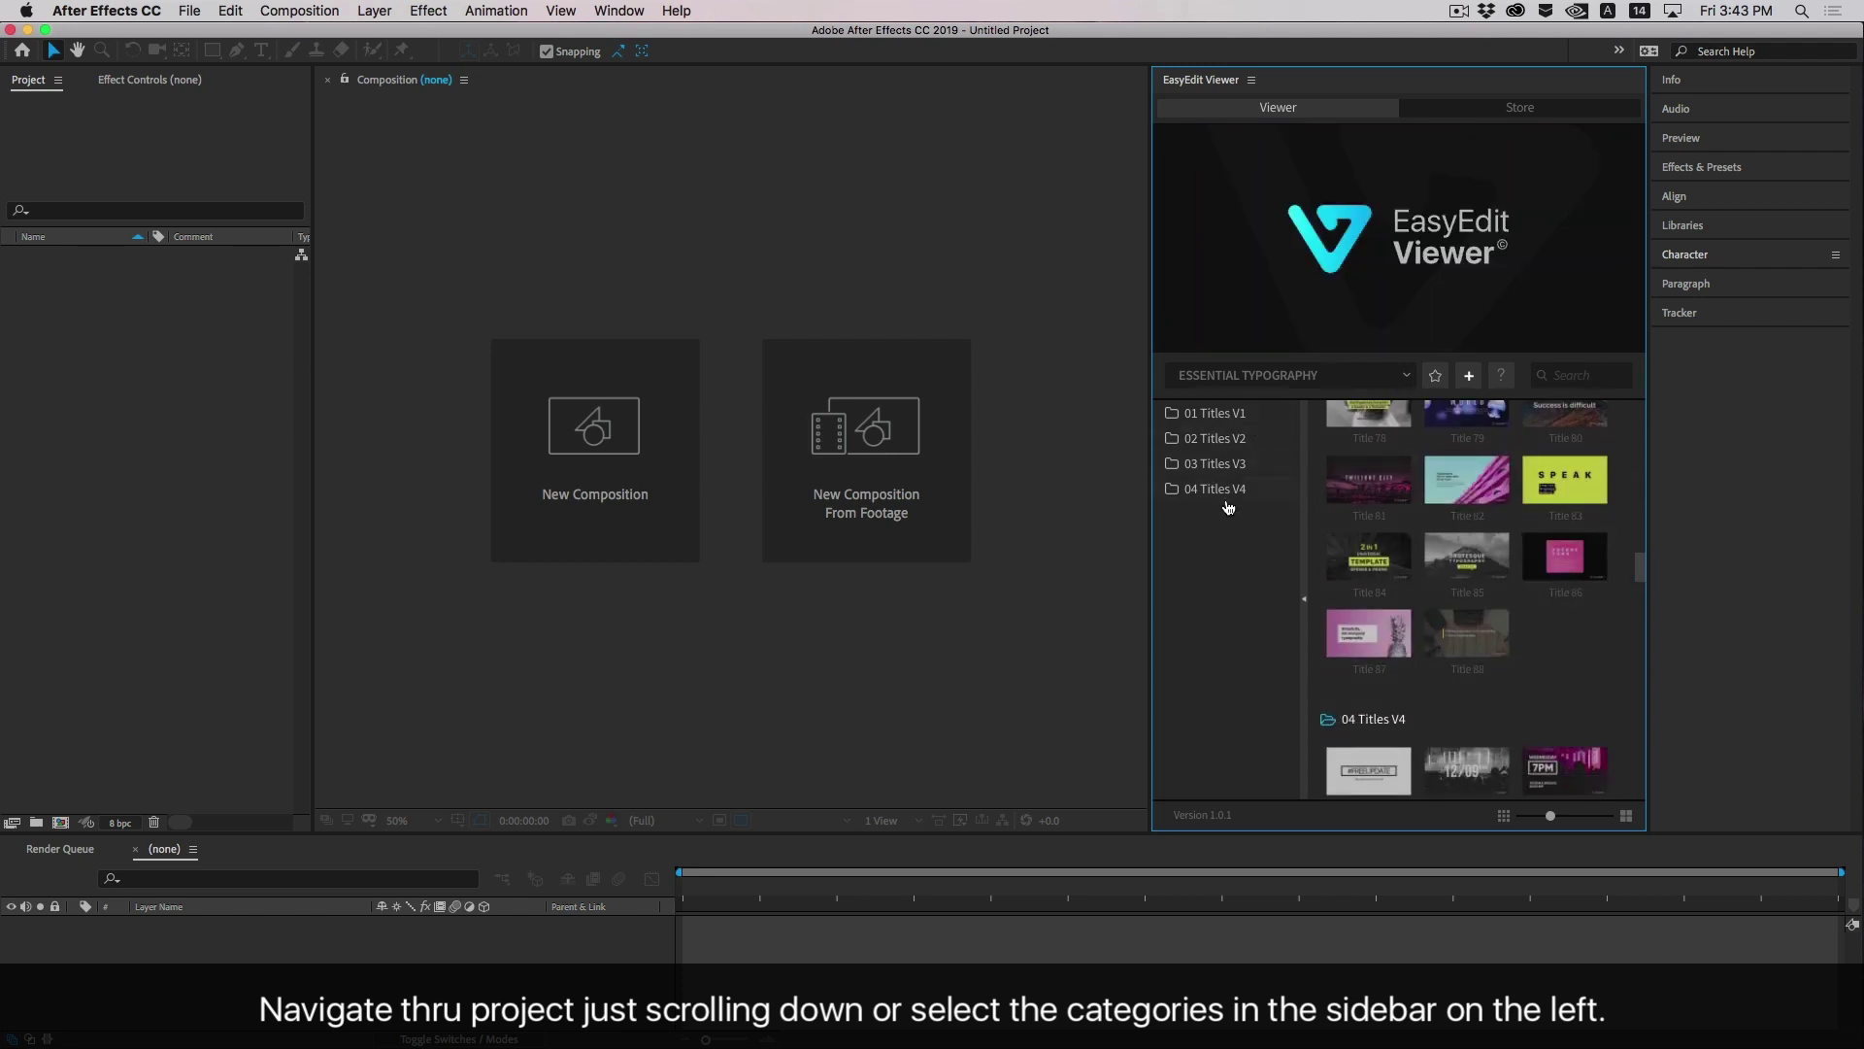
left_click(1212, 416)
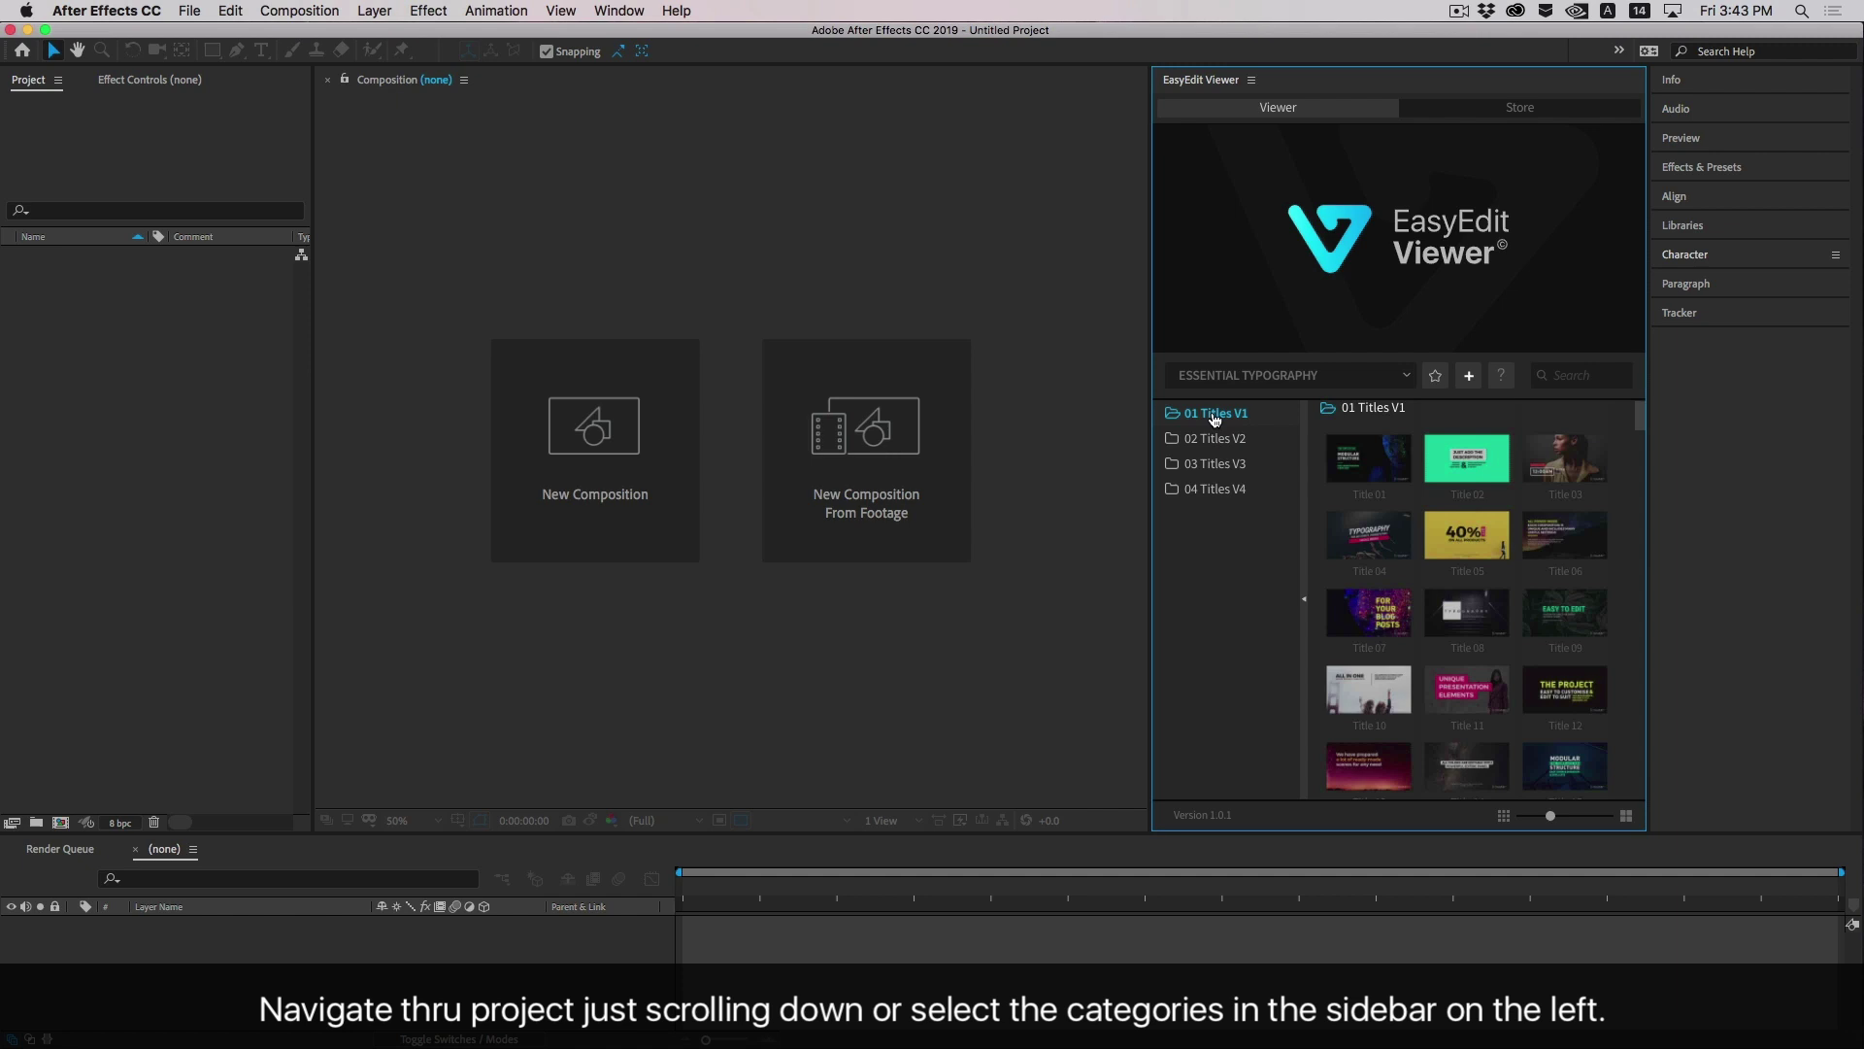
Show the 02 Titles V2, 03 Titles V3 and 04 Titles V4 categories in turn and browse the V4 templates
left_click(1219, 438)
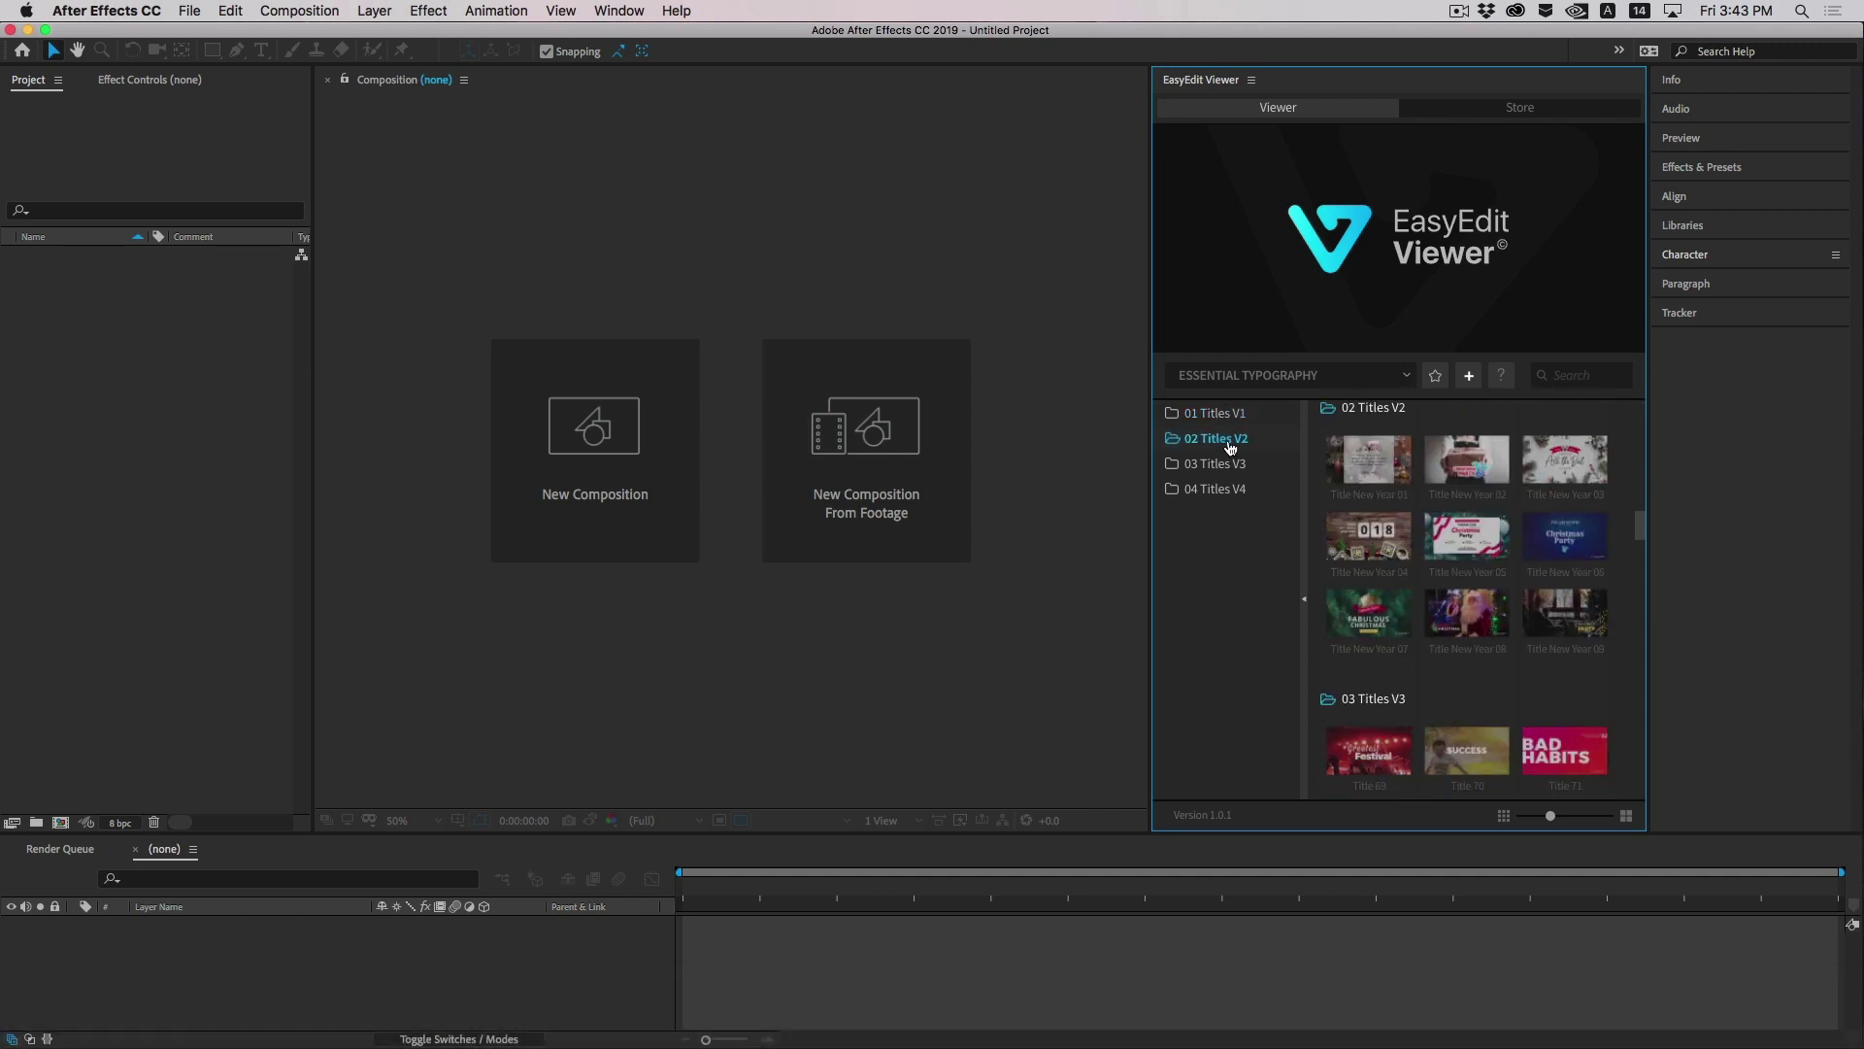
left_click(1231, 465)
left_click(1214, 488)
scroll(1641, 633, "down", 3)
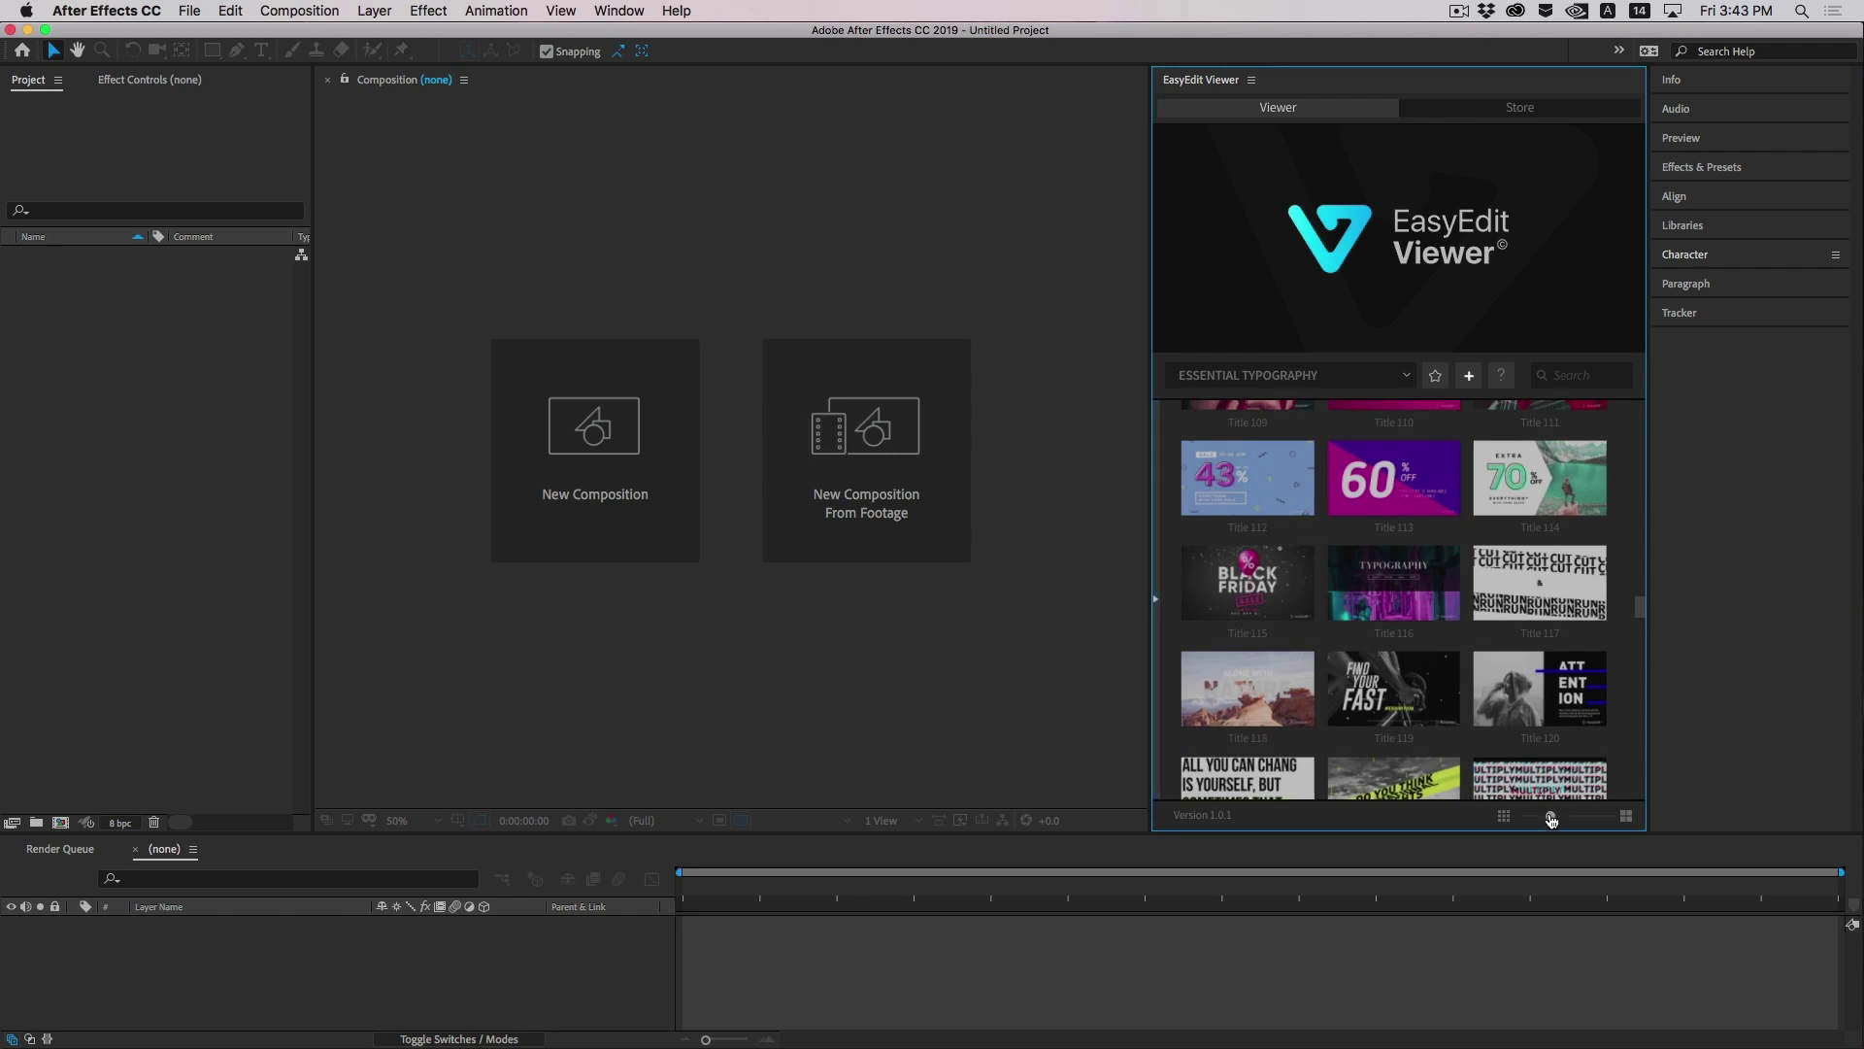
Reduce the template thumbnail size and browse through the title templates at that size
left_click_drag(1551, 820, 1522, 816)
scroll(1644, 666, "down", 3)
scroll(1650, 624, "up", 5)
mouse_move(1588, 584)
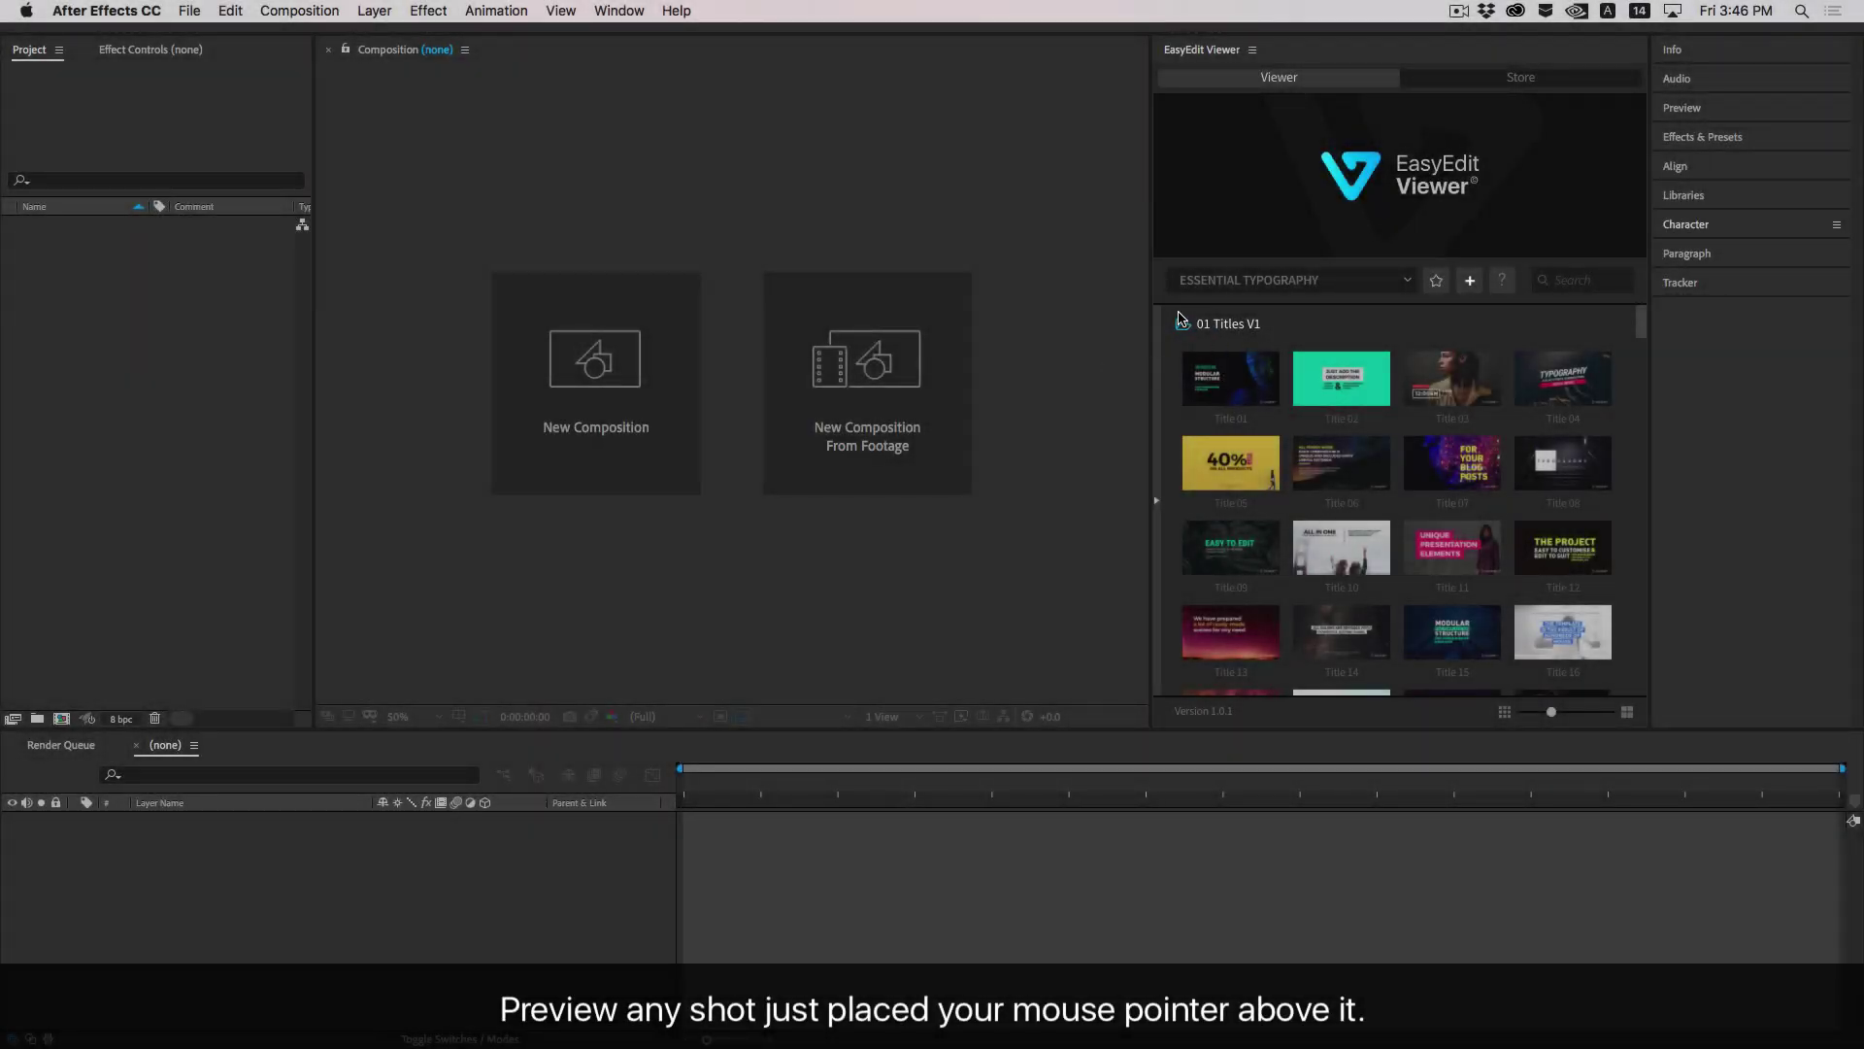
Preview templates Title 01 through Title 04 and add Title 04 to the favorites
mouse_move(1218, 386)
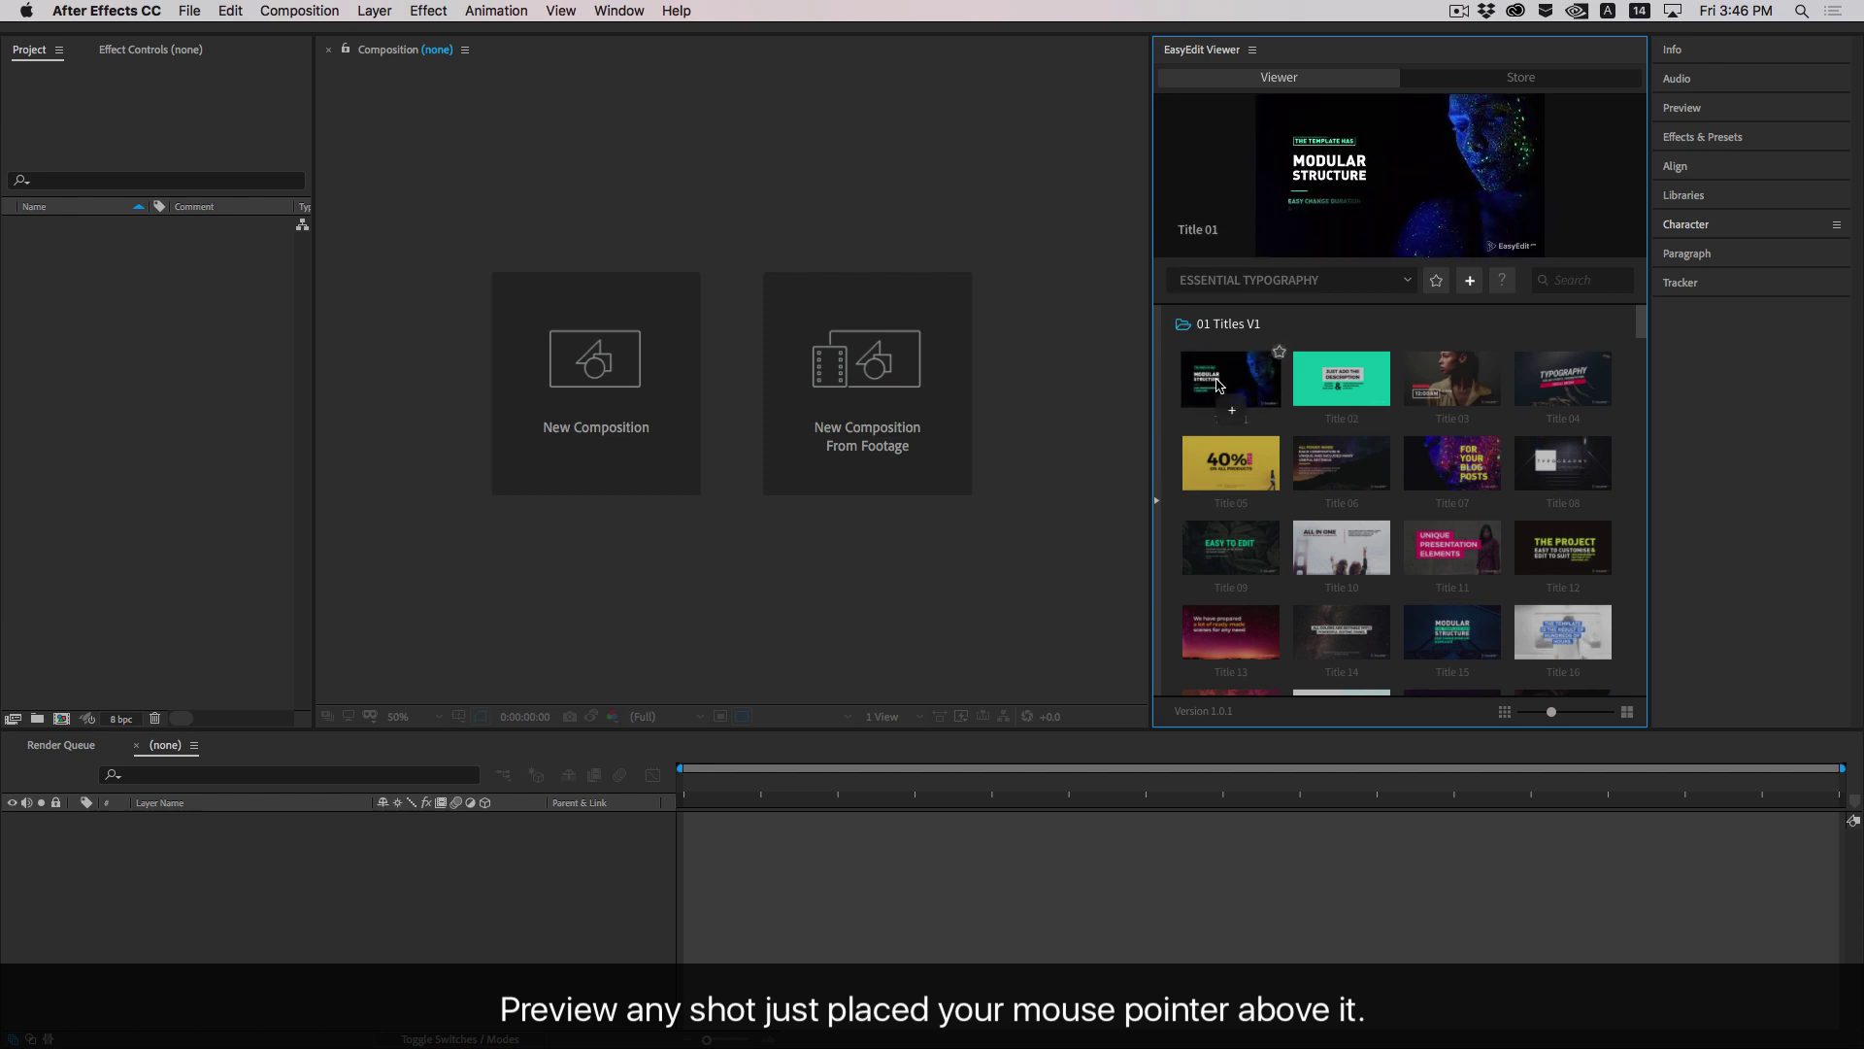
mouse_move(1314, 371)
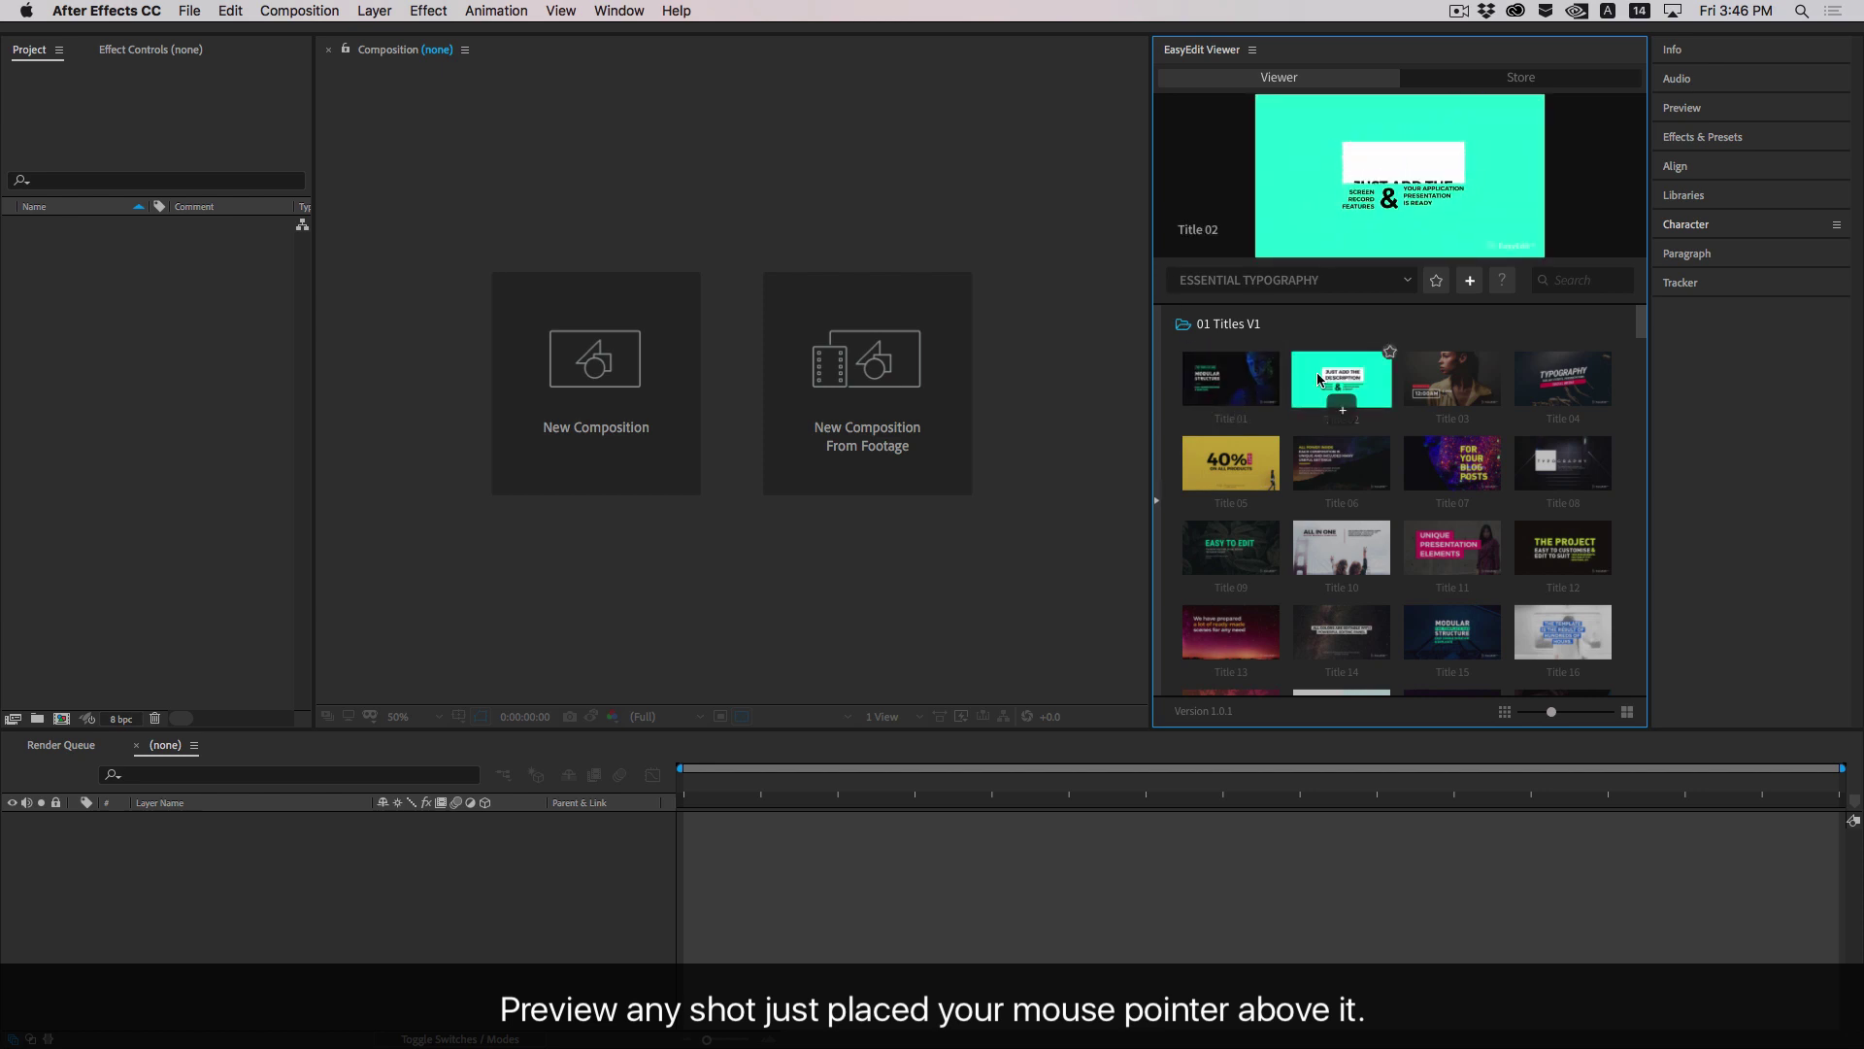
mouse_move(1459, 370)
mouse_move(1573, 376)
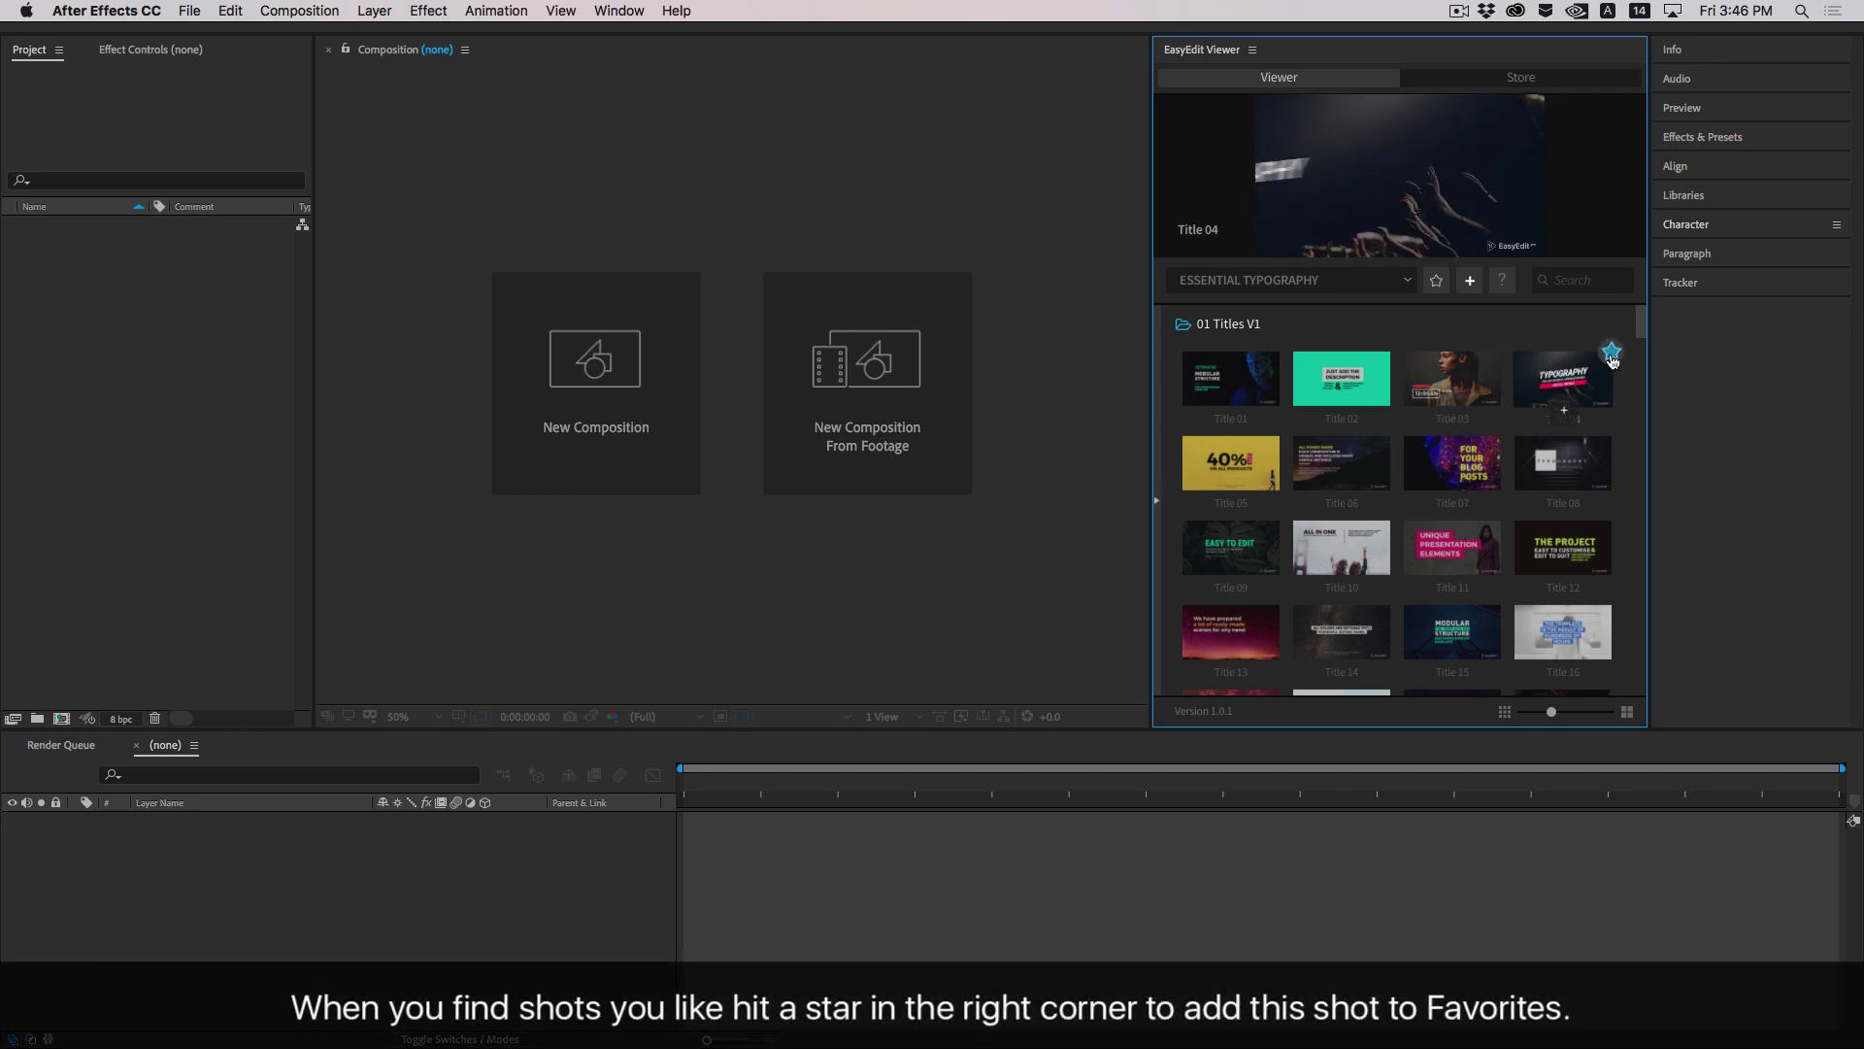
left_click(1612, 356)
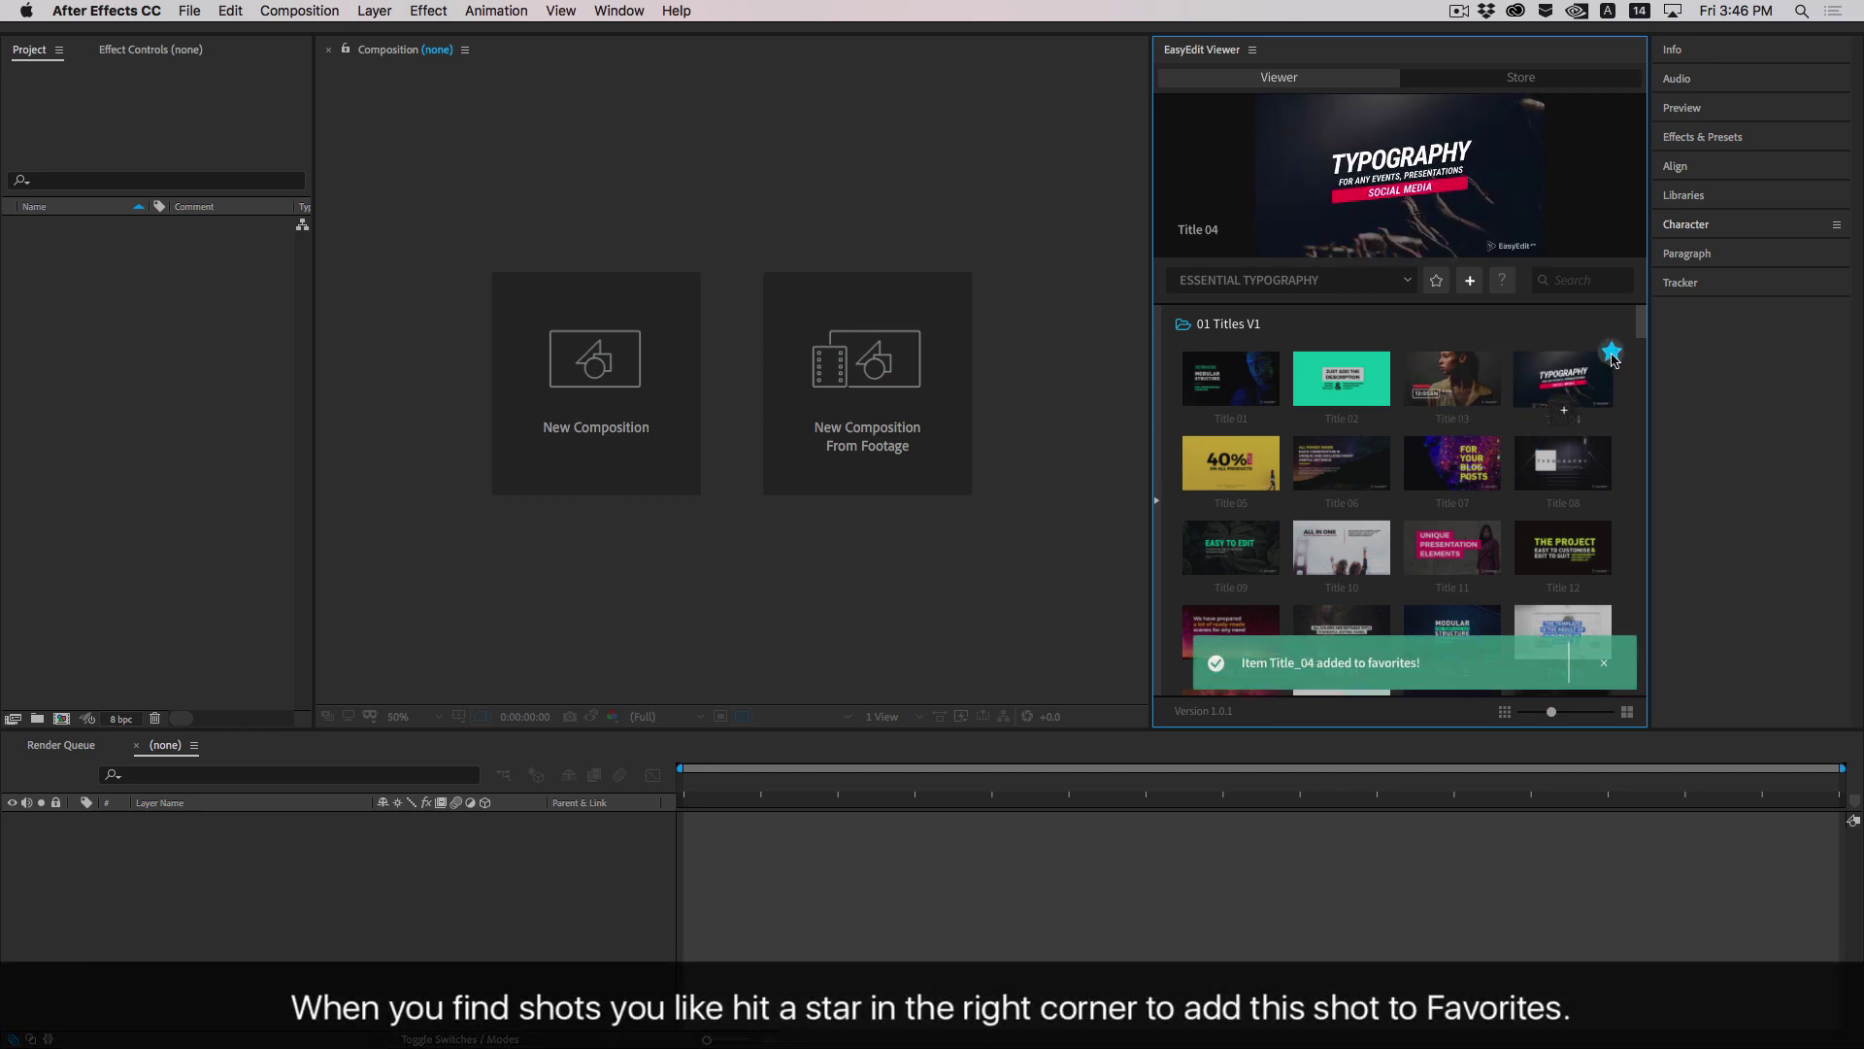
View the Favorites list, return to all templates, and hide the category sidebar
left_click(1437, 282)
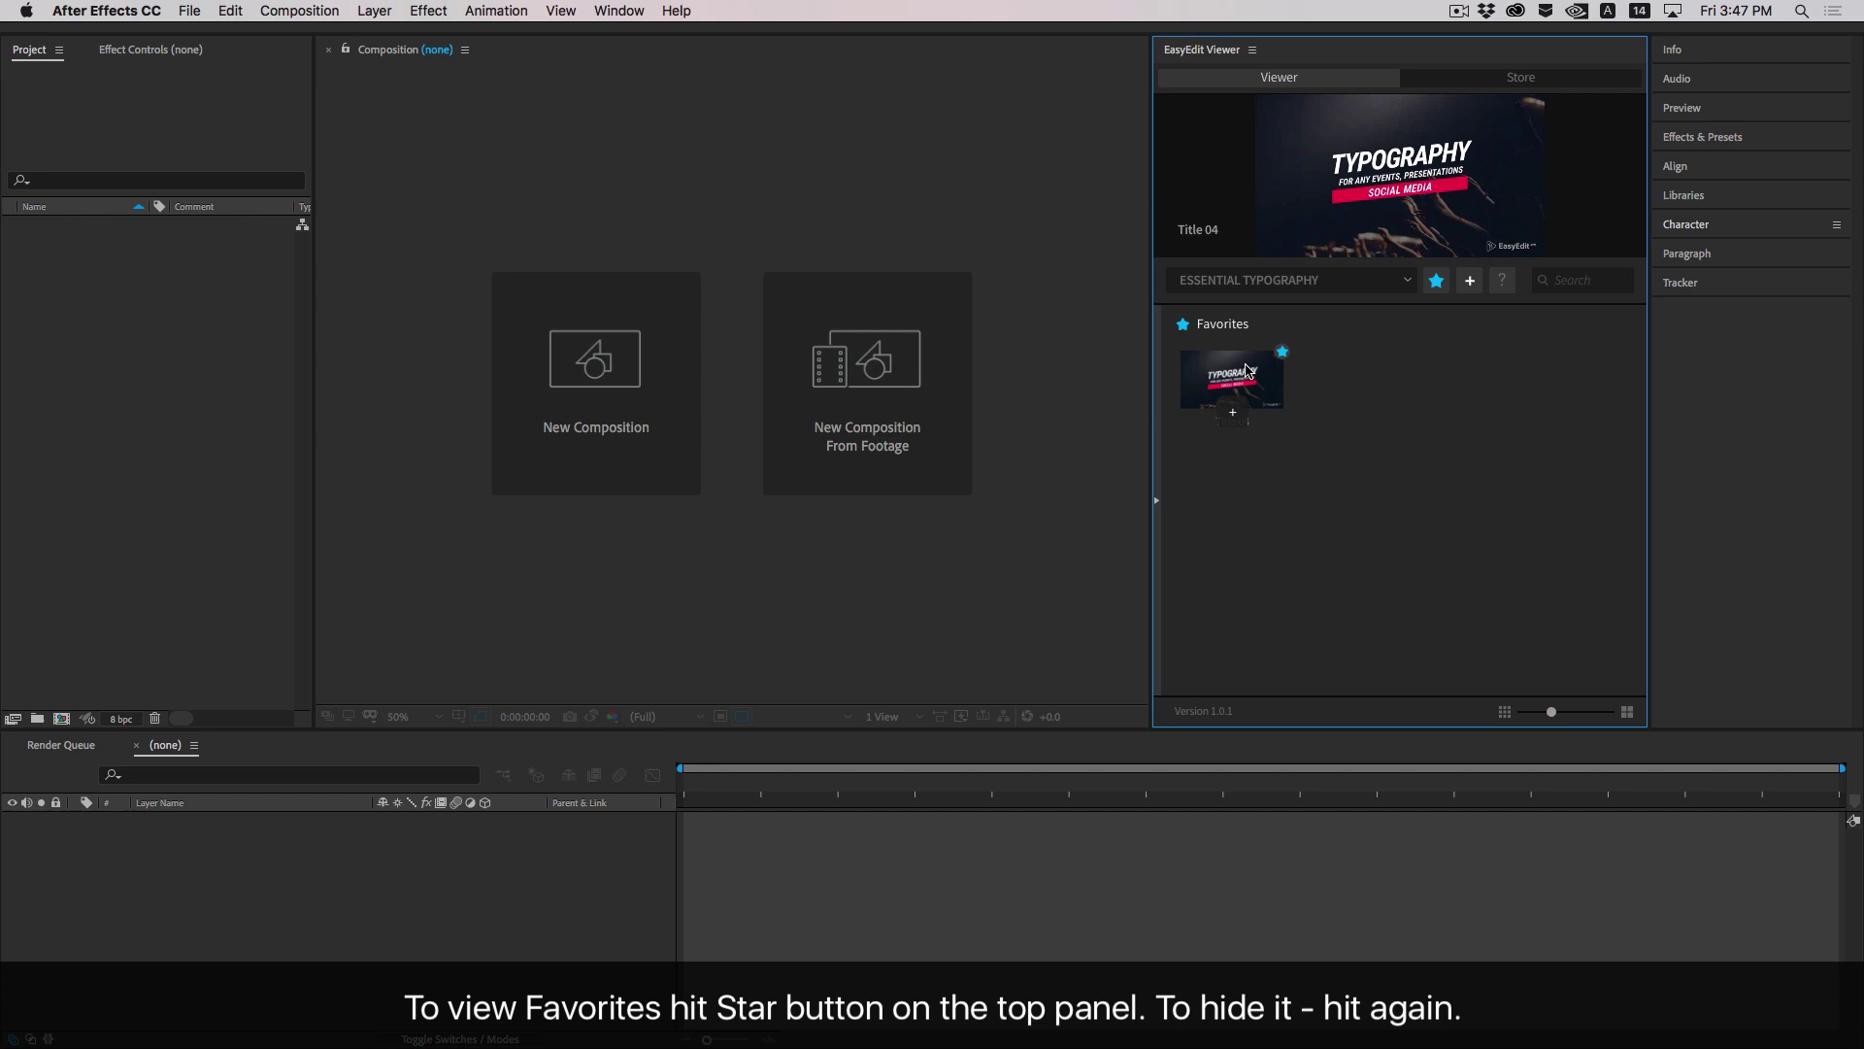
left_click(1437, 281)
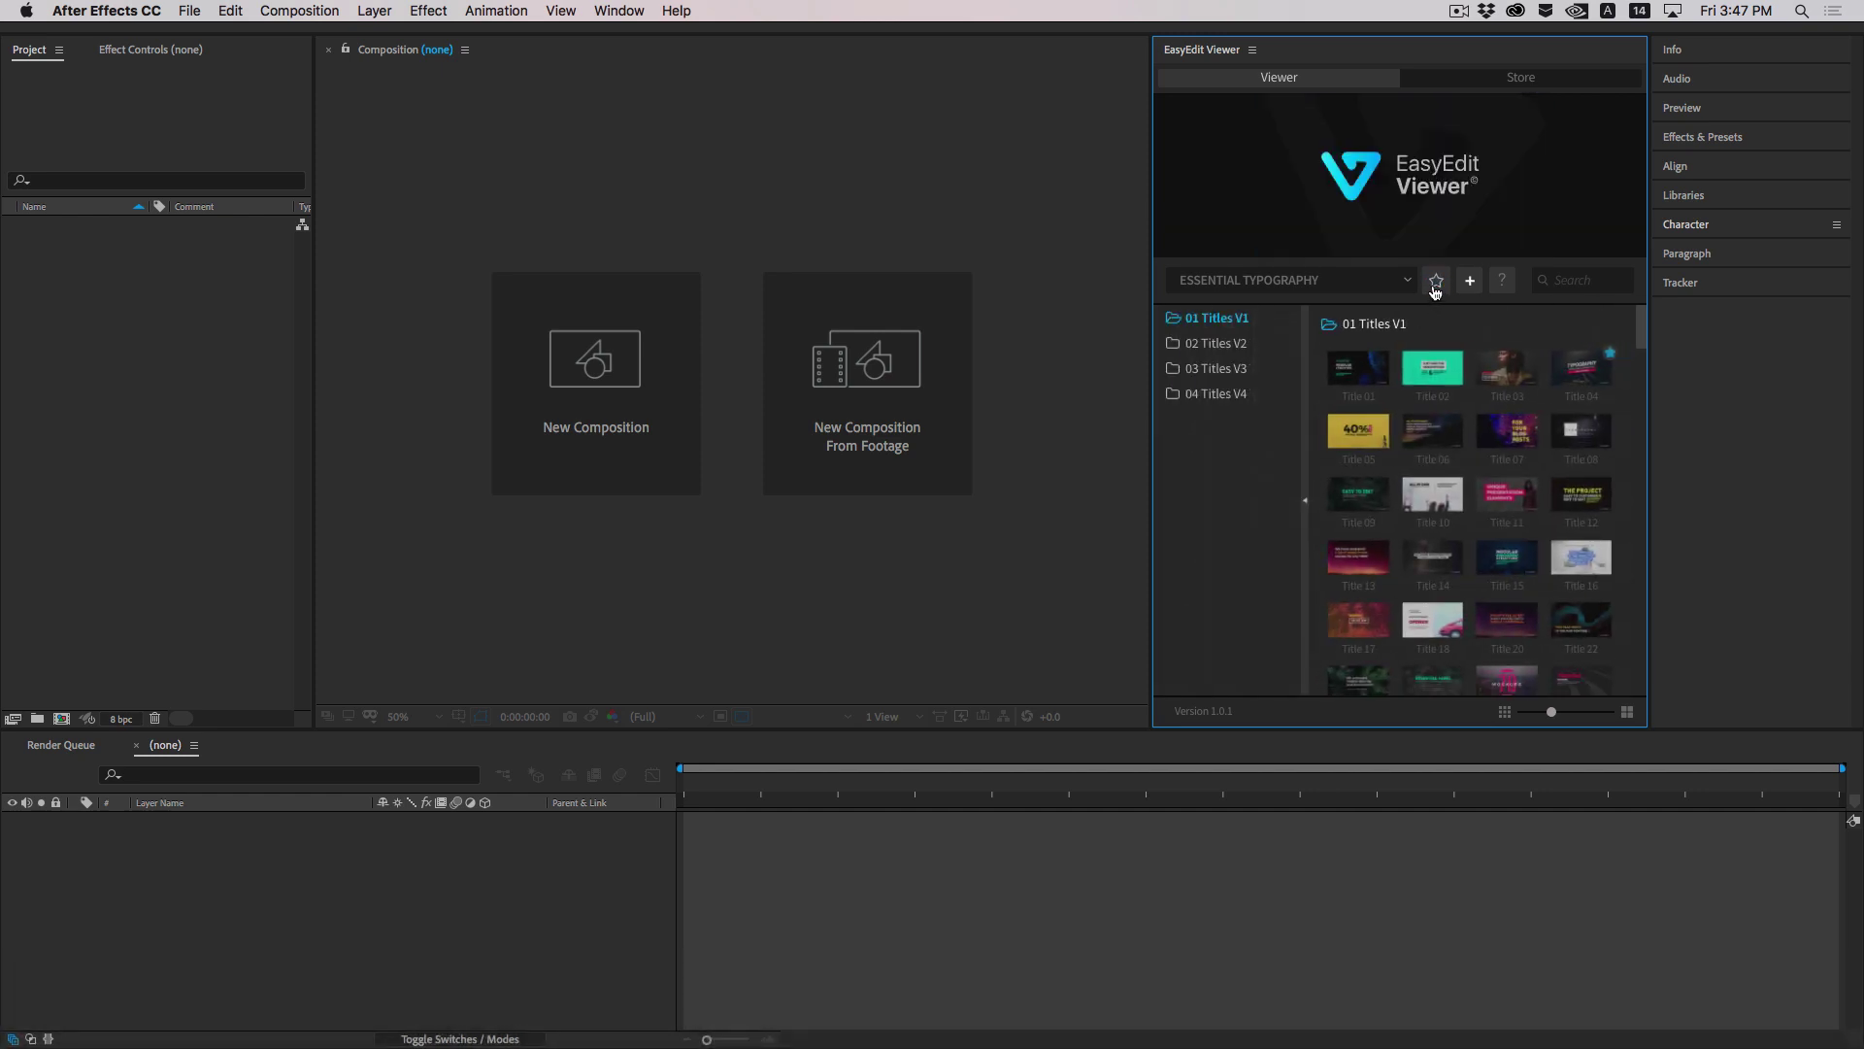
left_click(1305, 607)
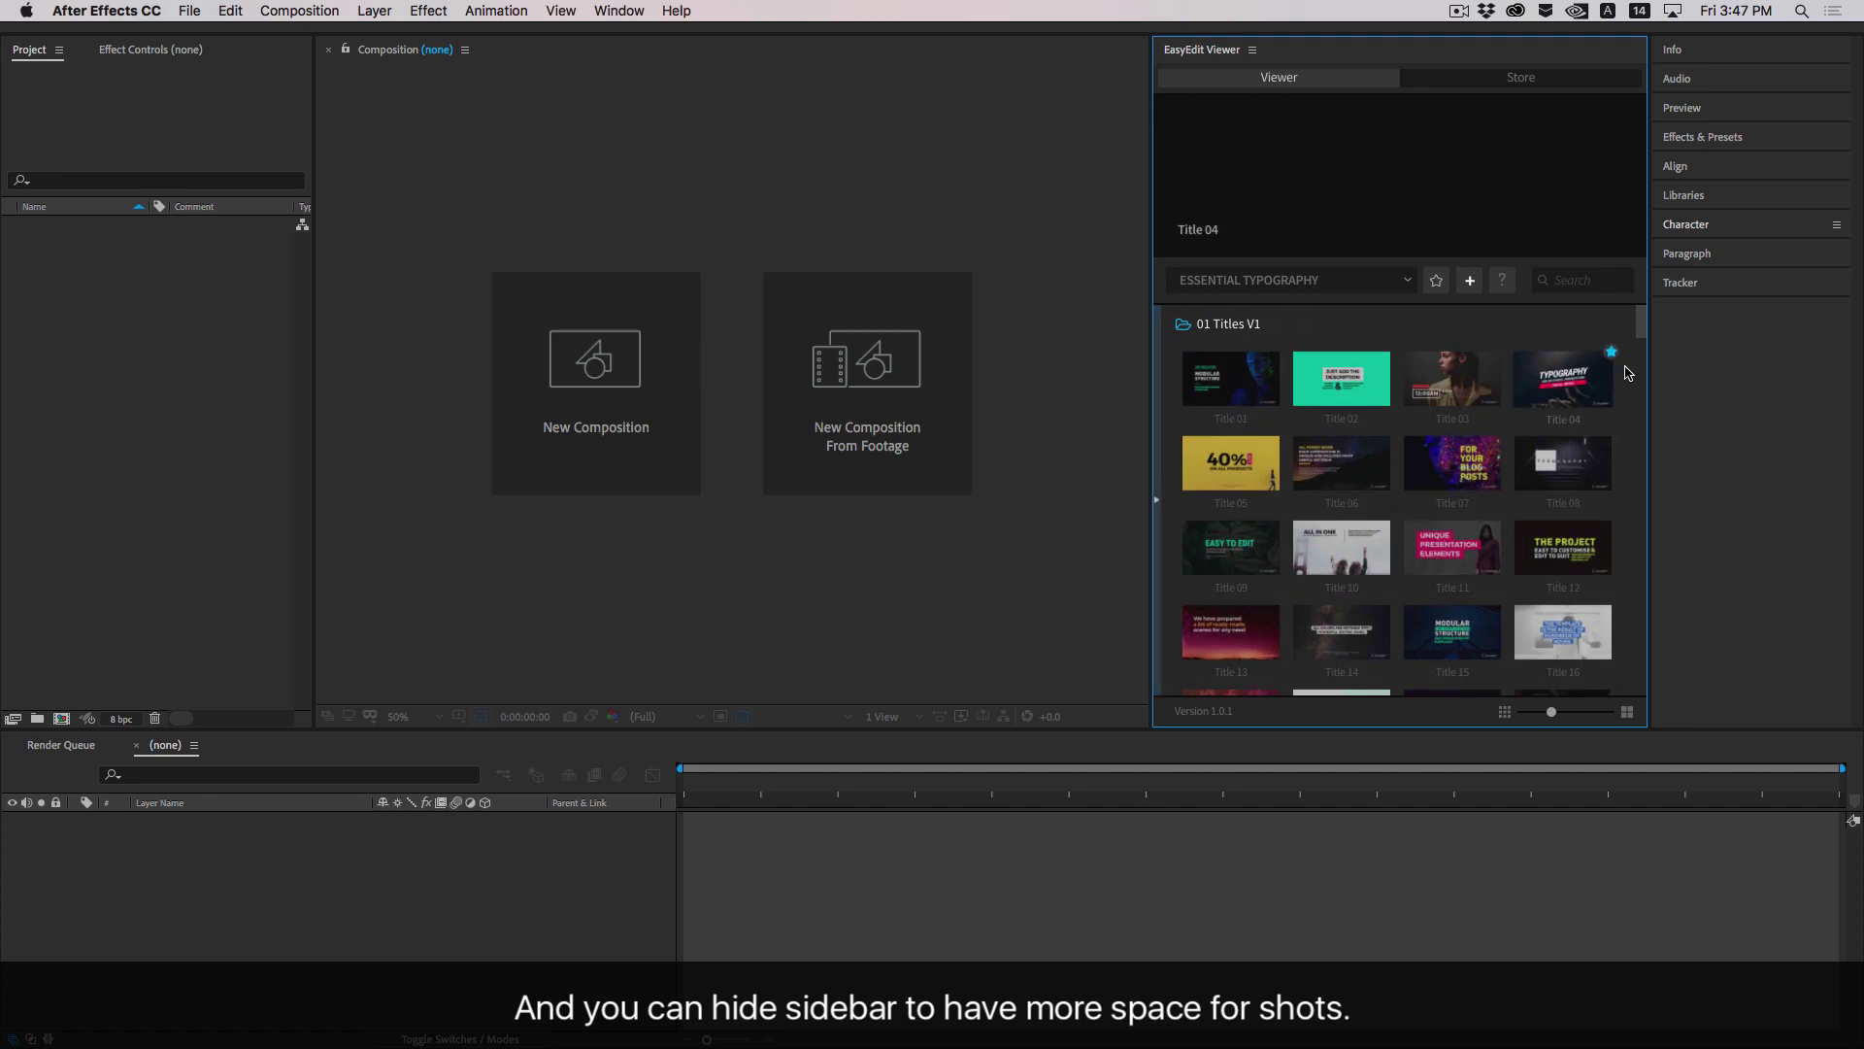
mouse_move(1604, 373)
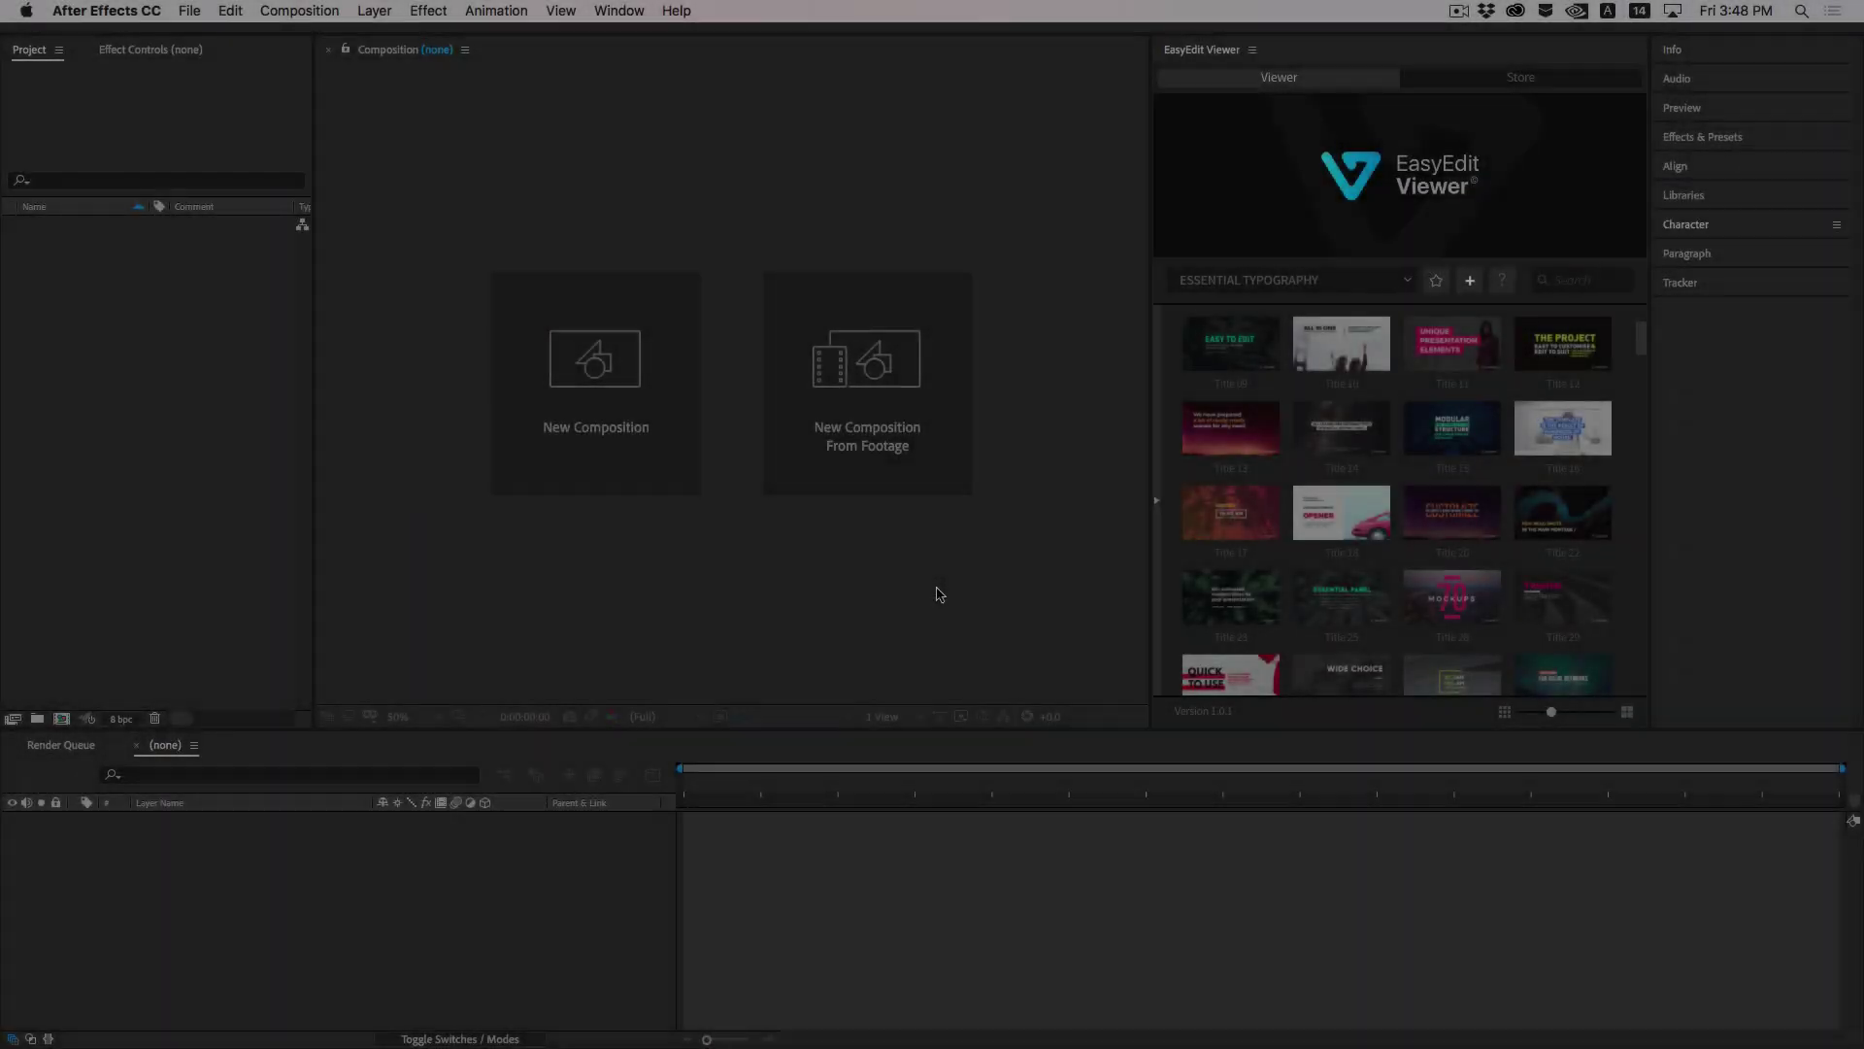
Create a composition named Comp 1 at 1920 x 1080 px, 29.97 fps and 10 seconds, and turn off its transparency grid
left_click(903, 596)
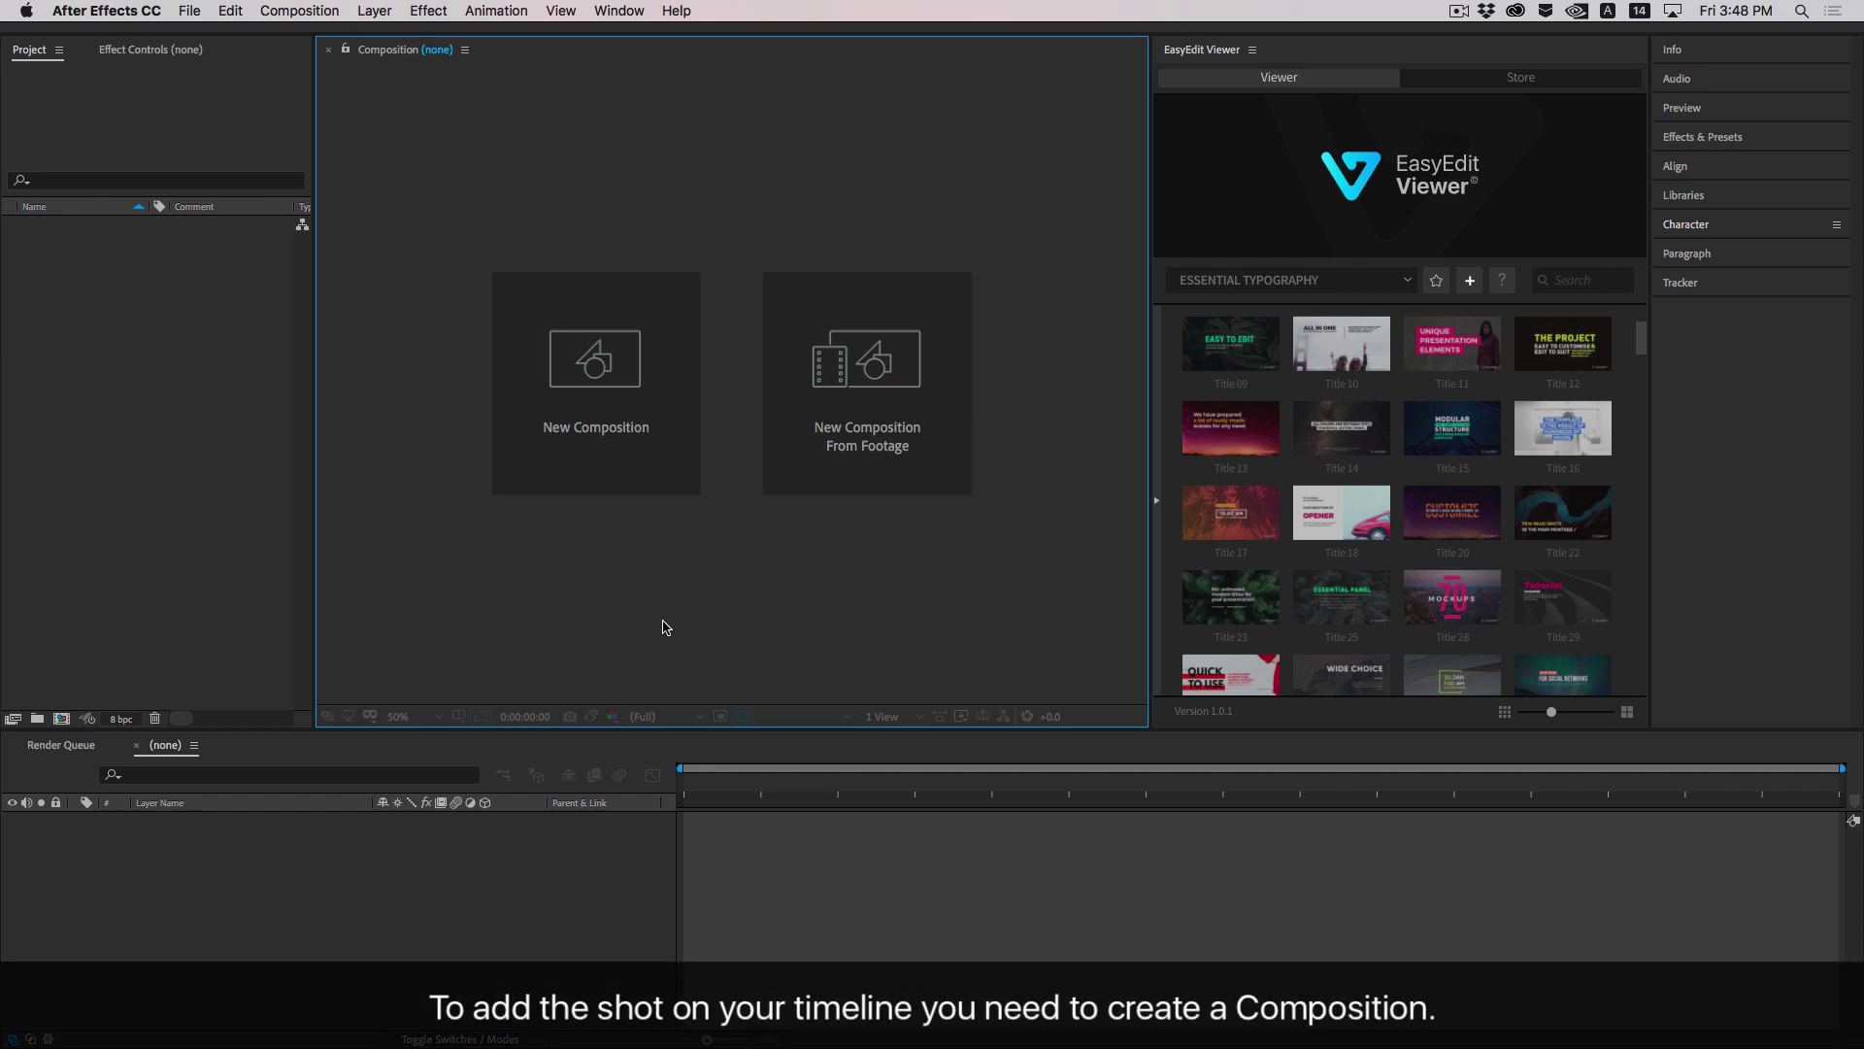
left_click(292, 13)
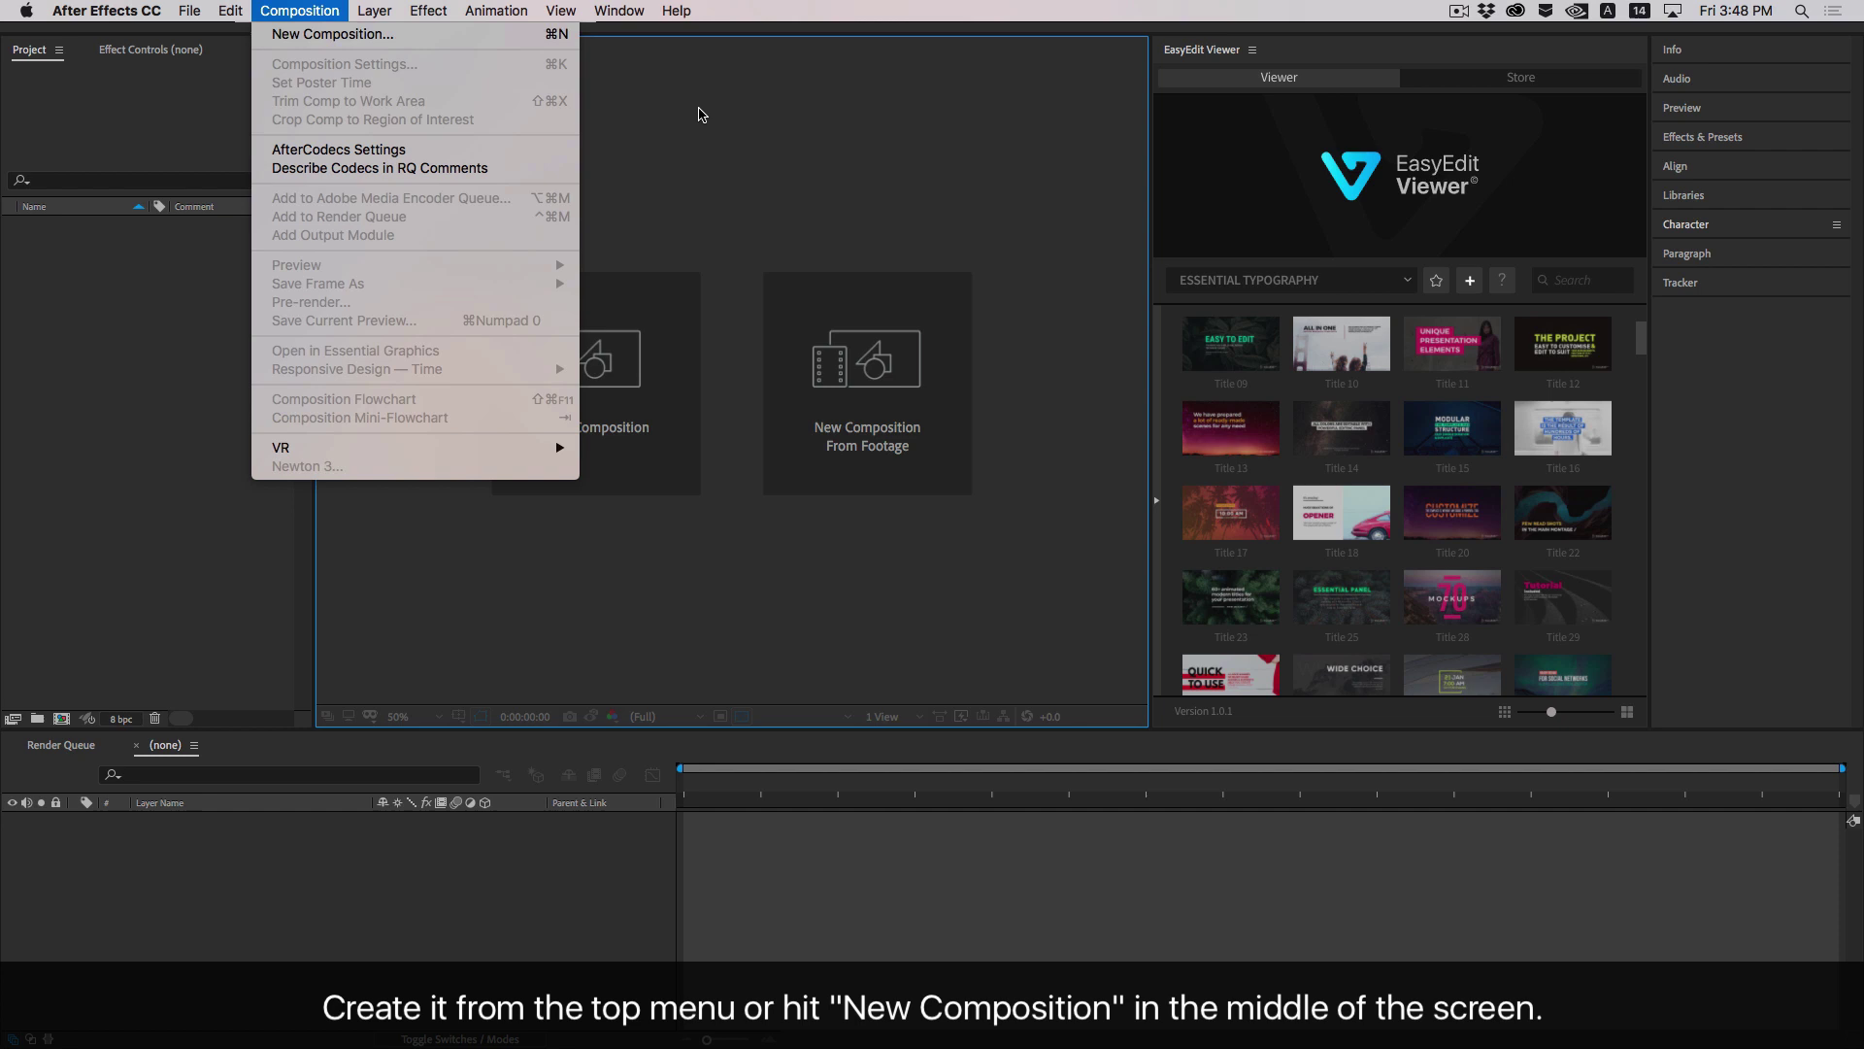
left_click(702, 112)
left_click(599, 395)
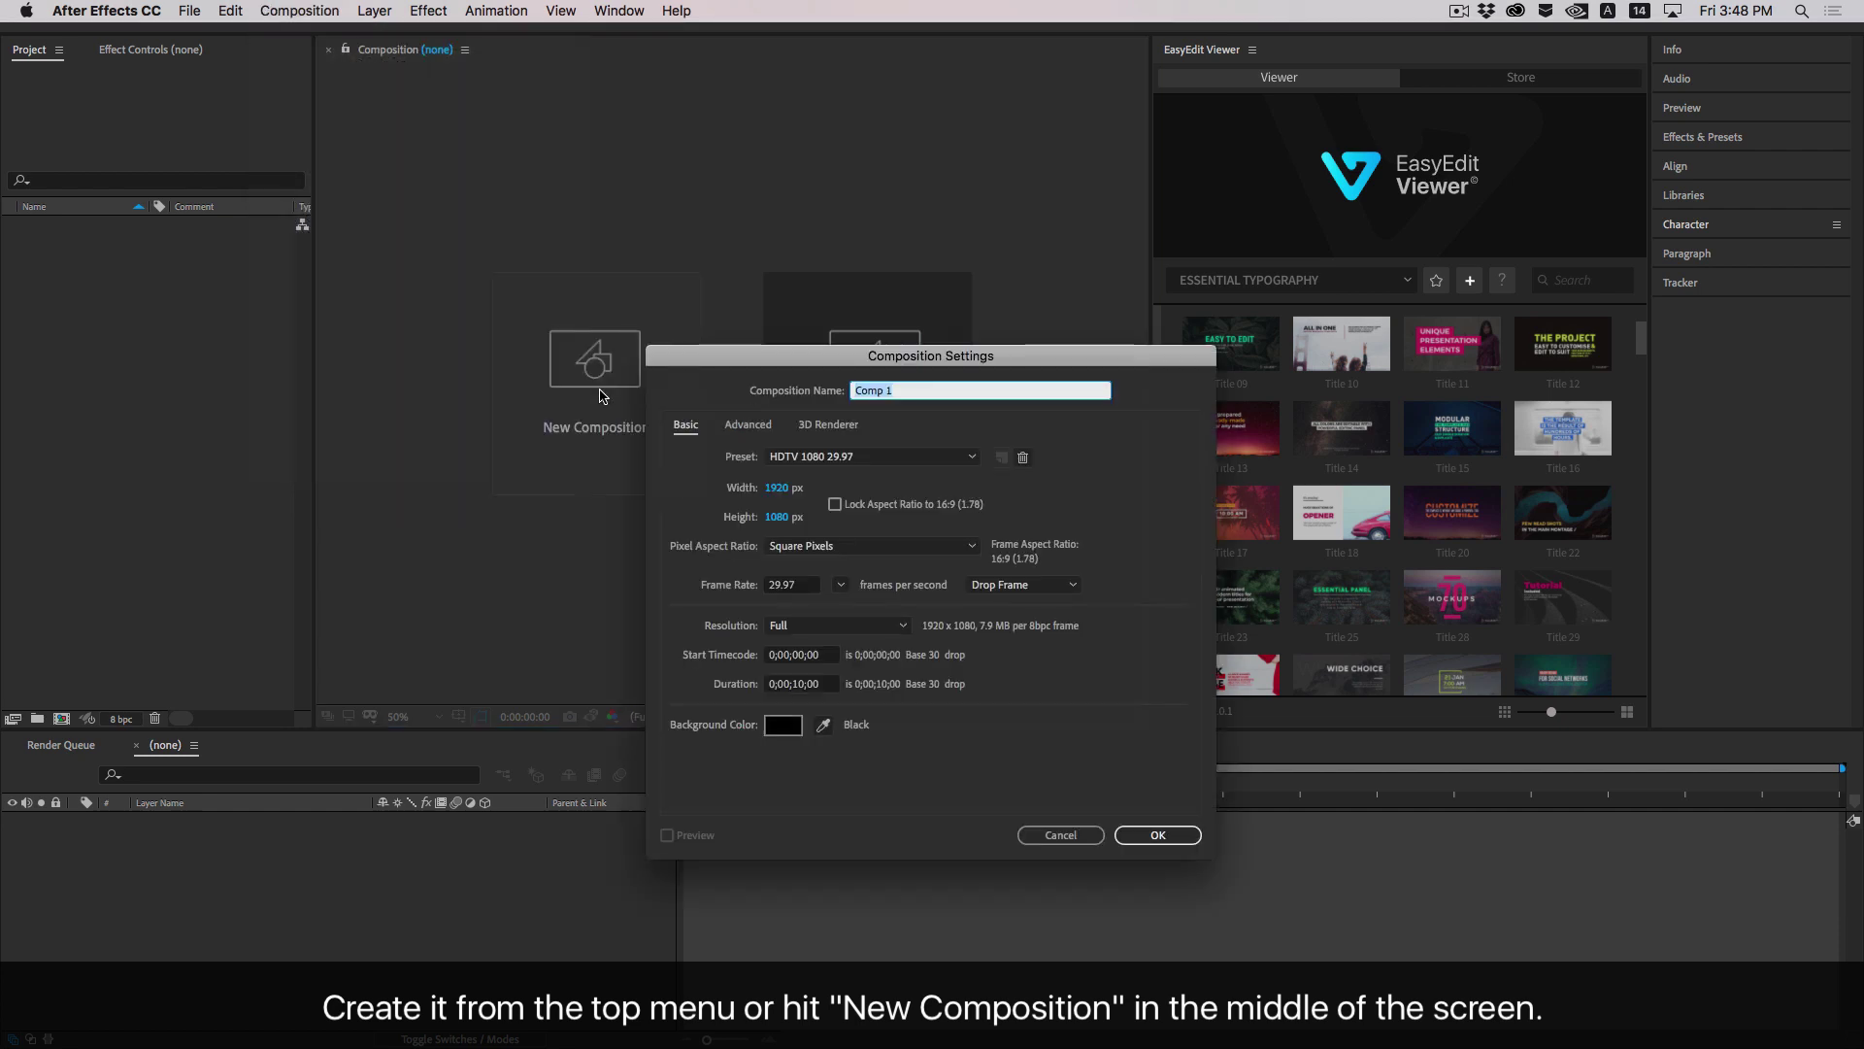
left_click(780, 488)
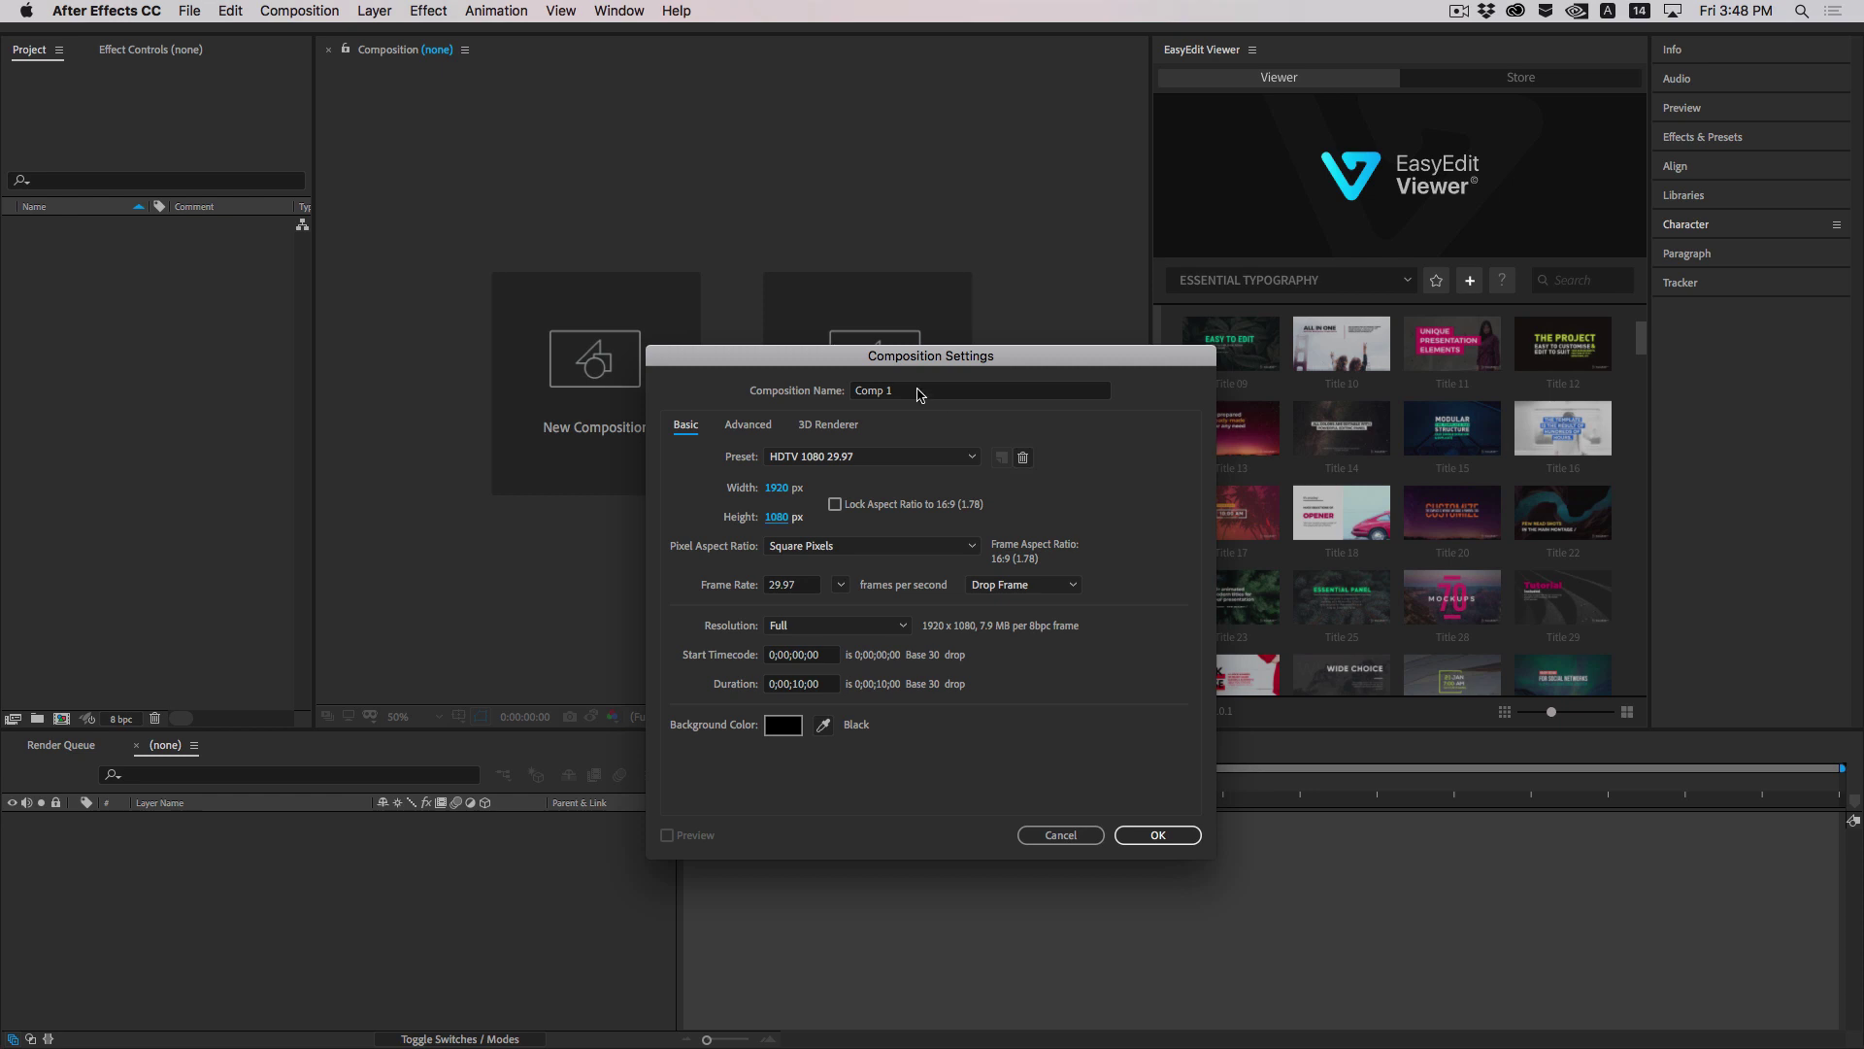
left_click_drag(1108, 361, 1094, 237)
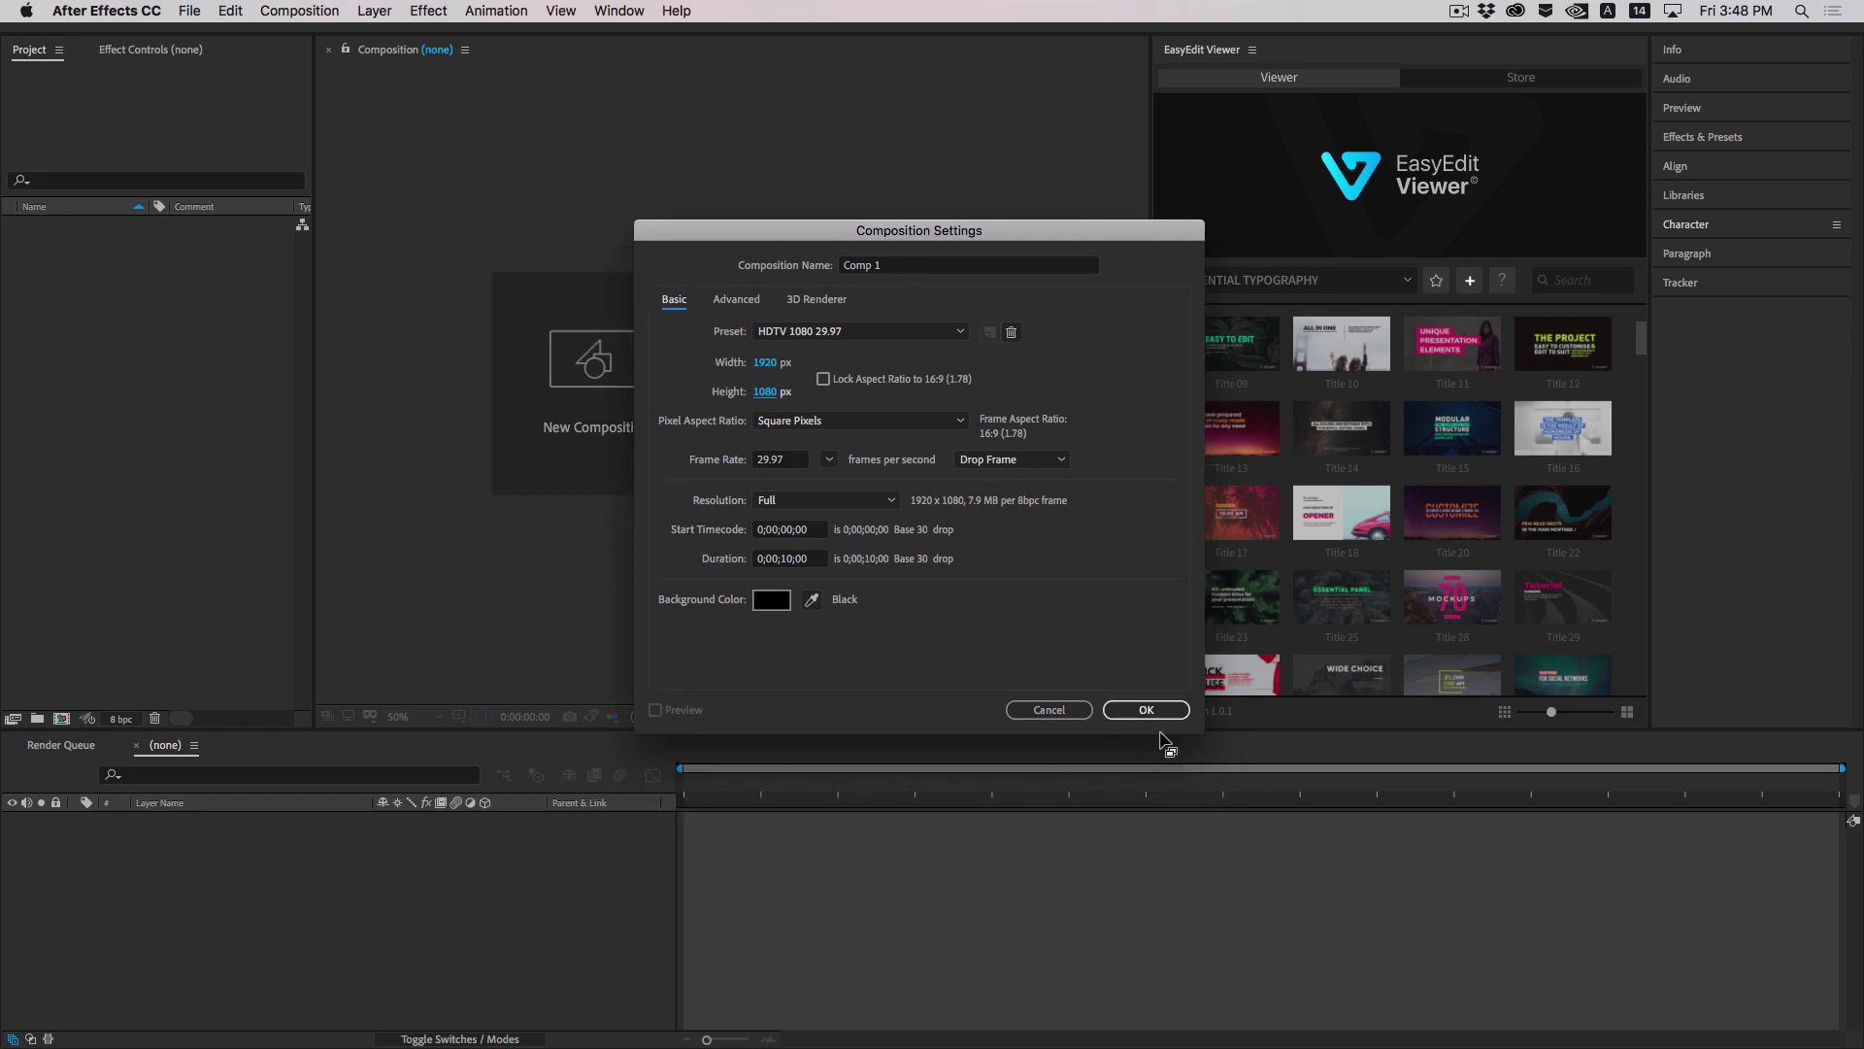
left_click(1158, 712)
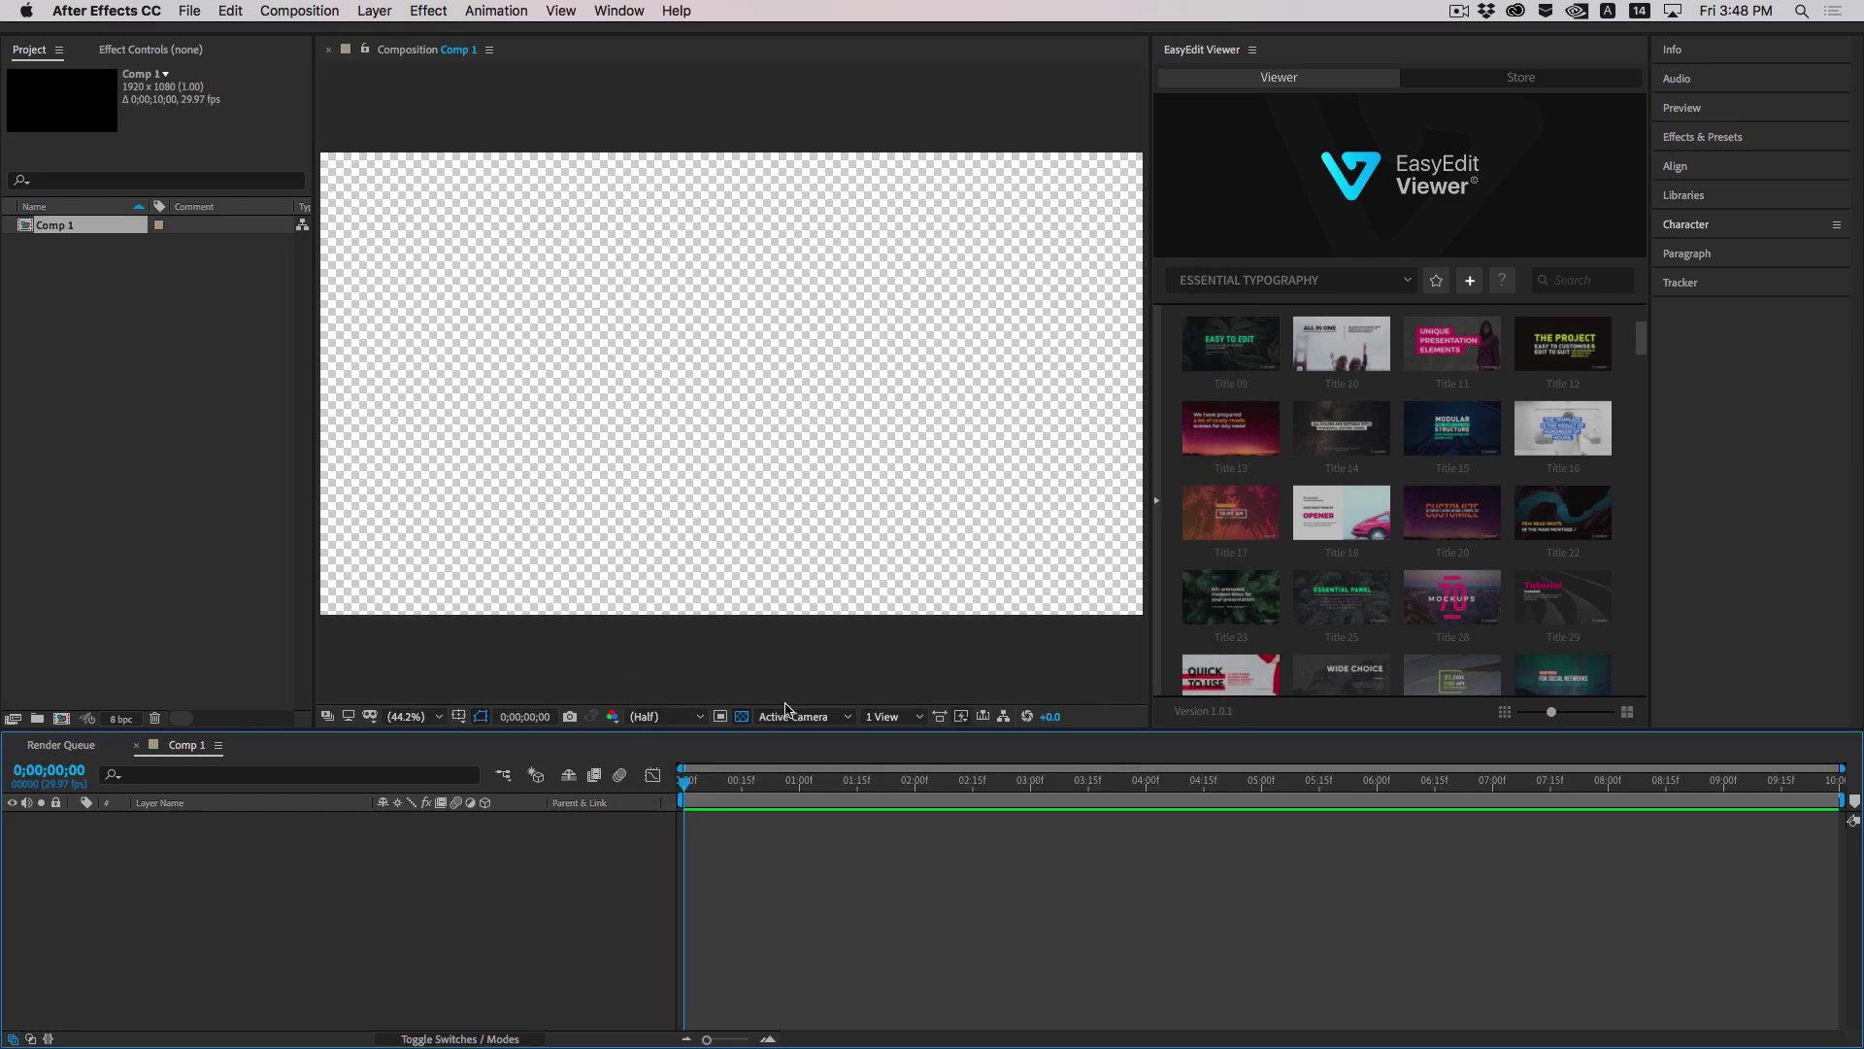
left_click(744, 718)
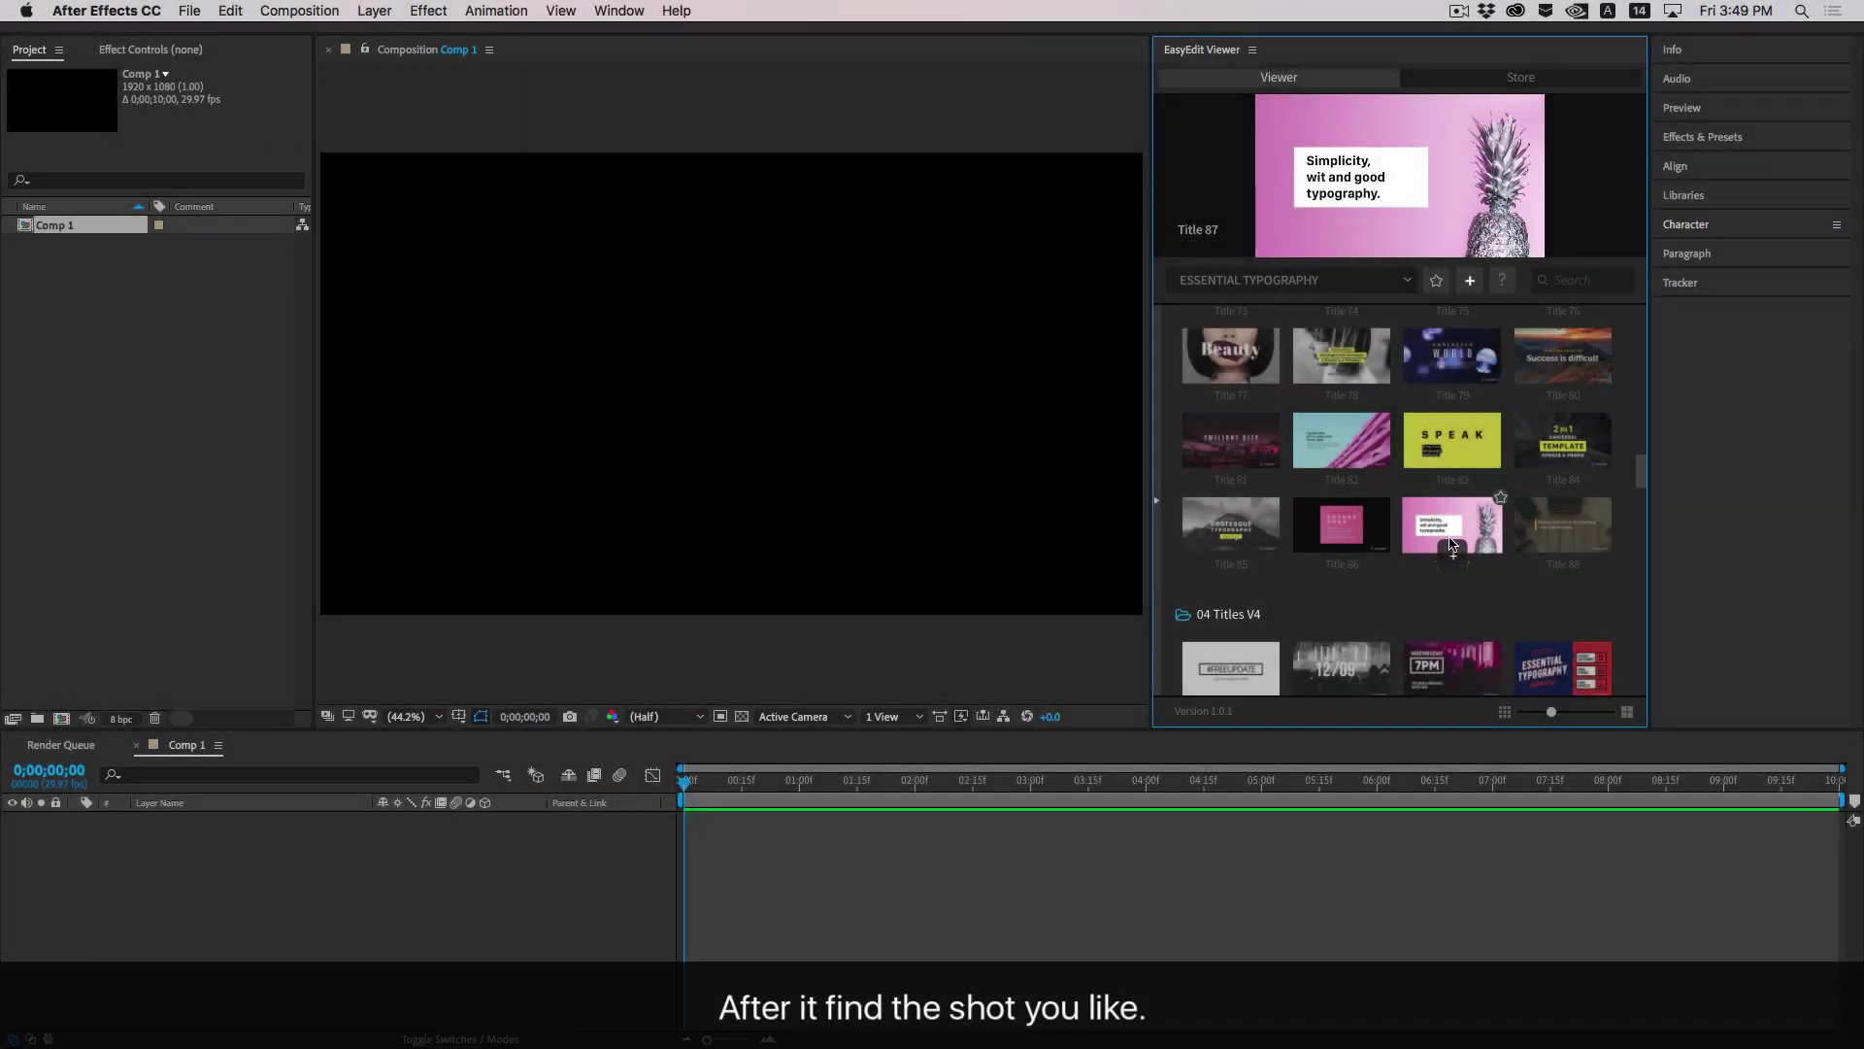
Import the Title 12 template from the 01 Titles V1 category into the Comp 1 timeline
left_click_drag(1642, 470, 1640, 328)
mouse_move(1573, 547)
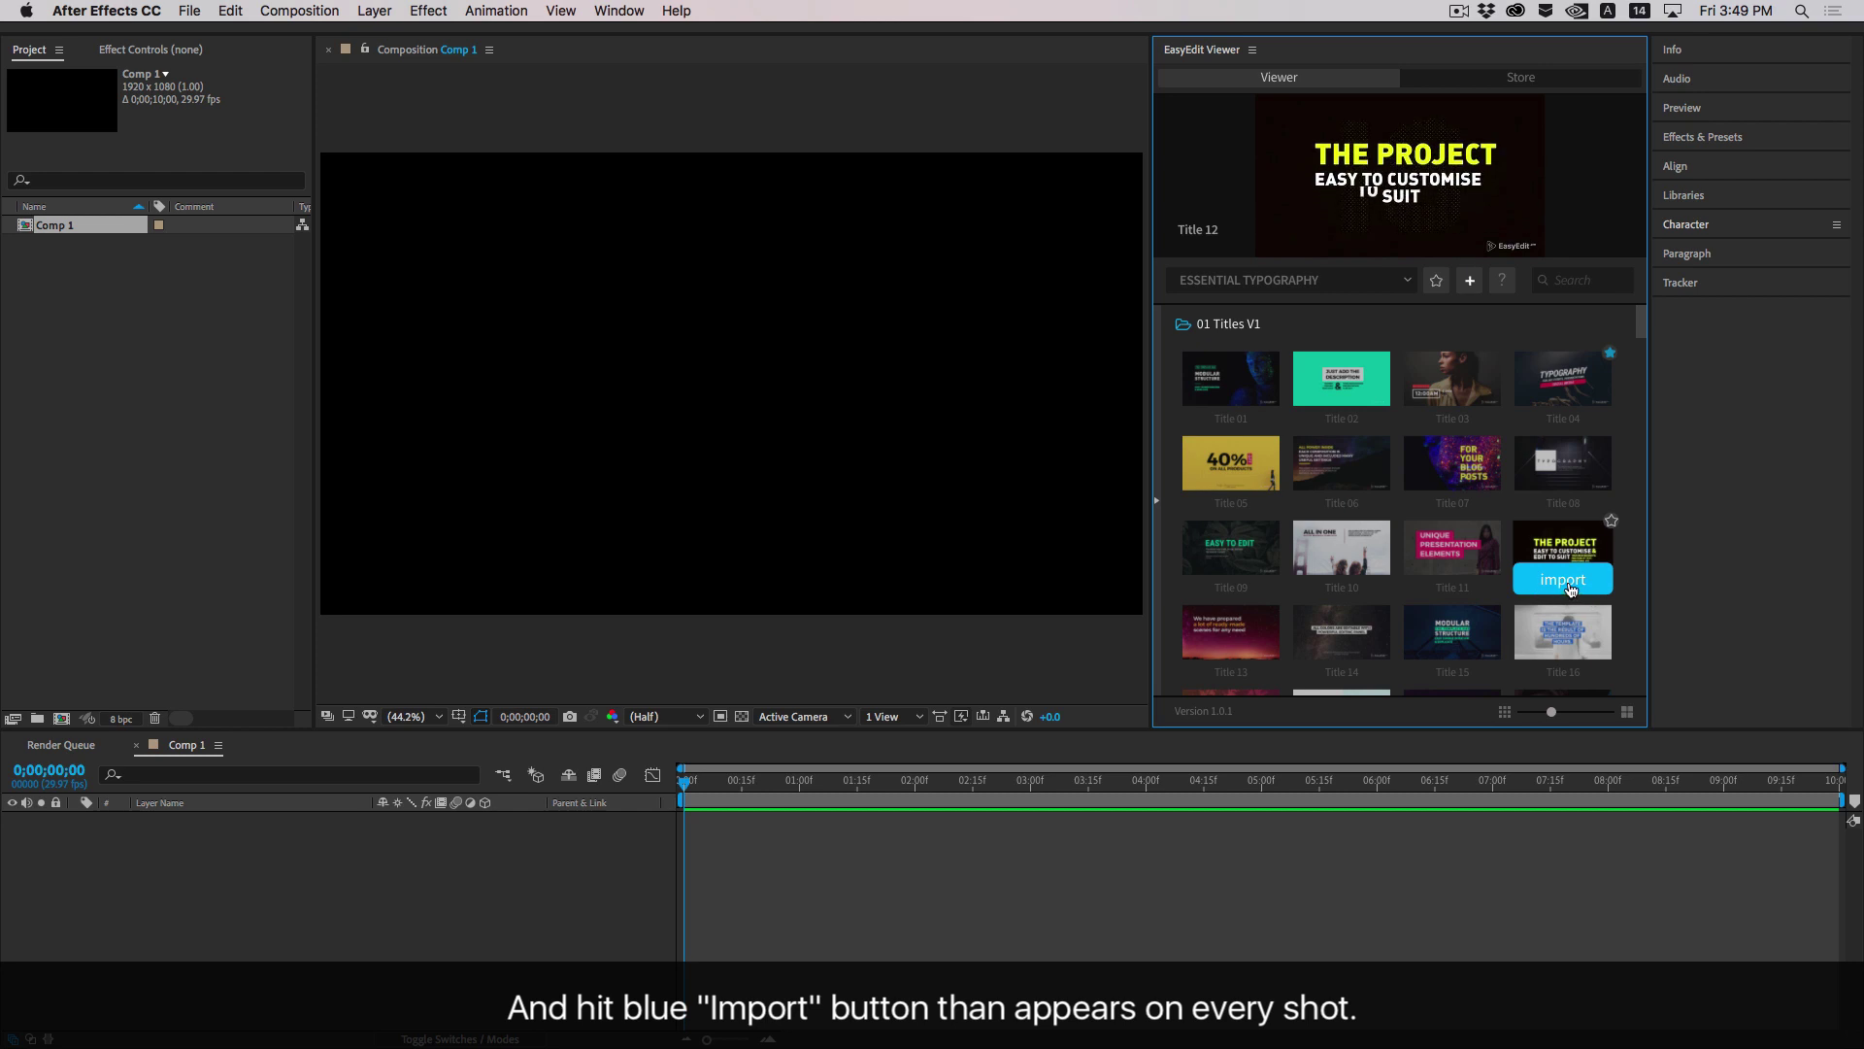
left_click(1569, 586)
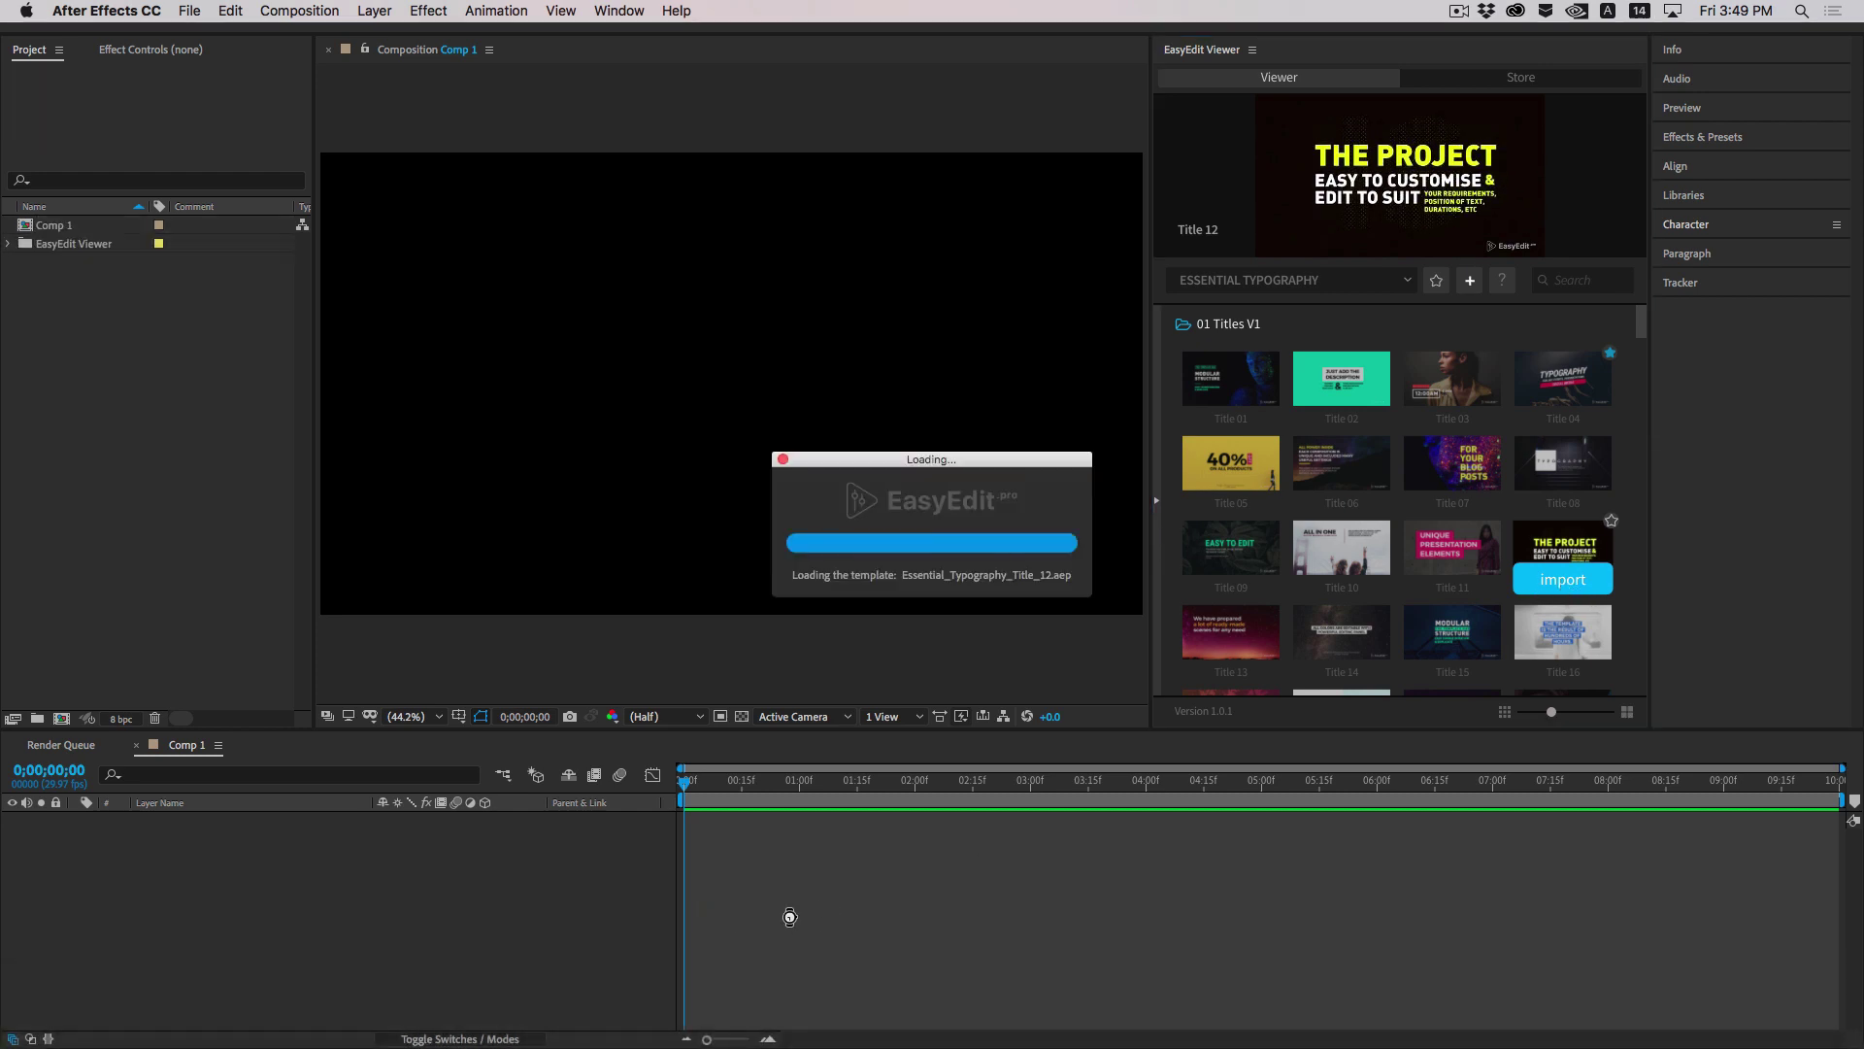
left_click(738, 896)
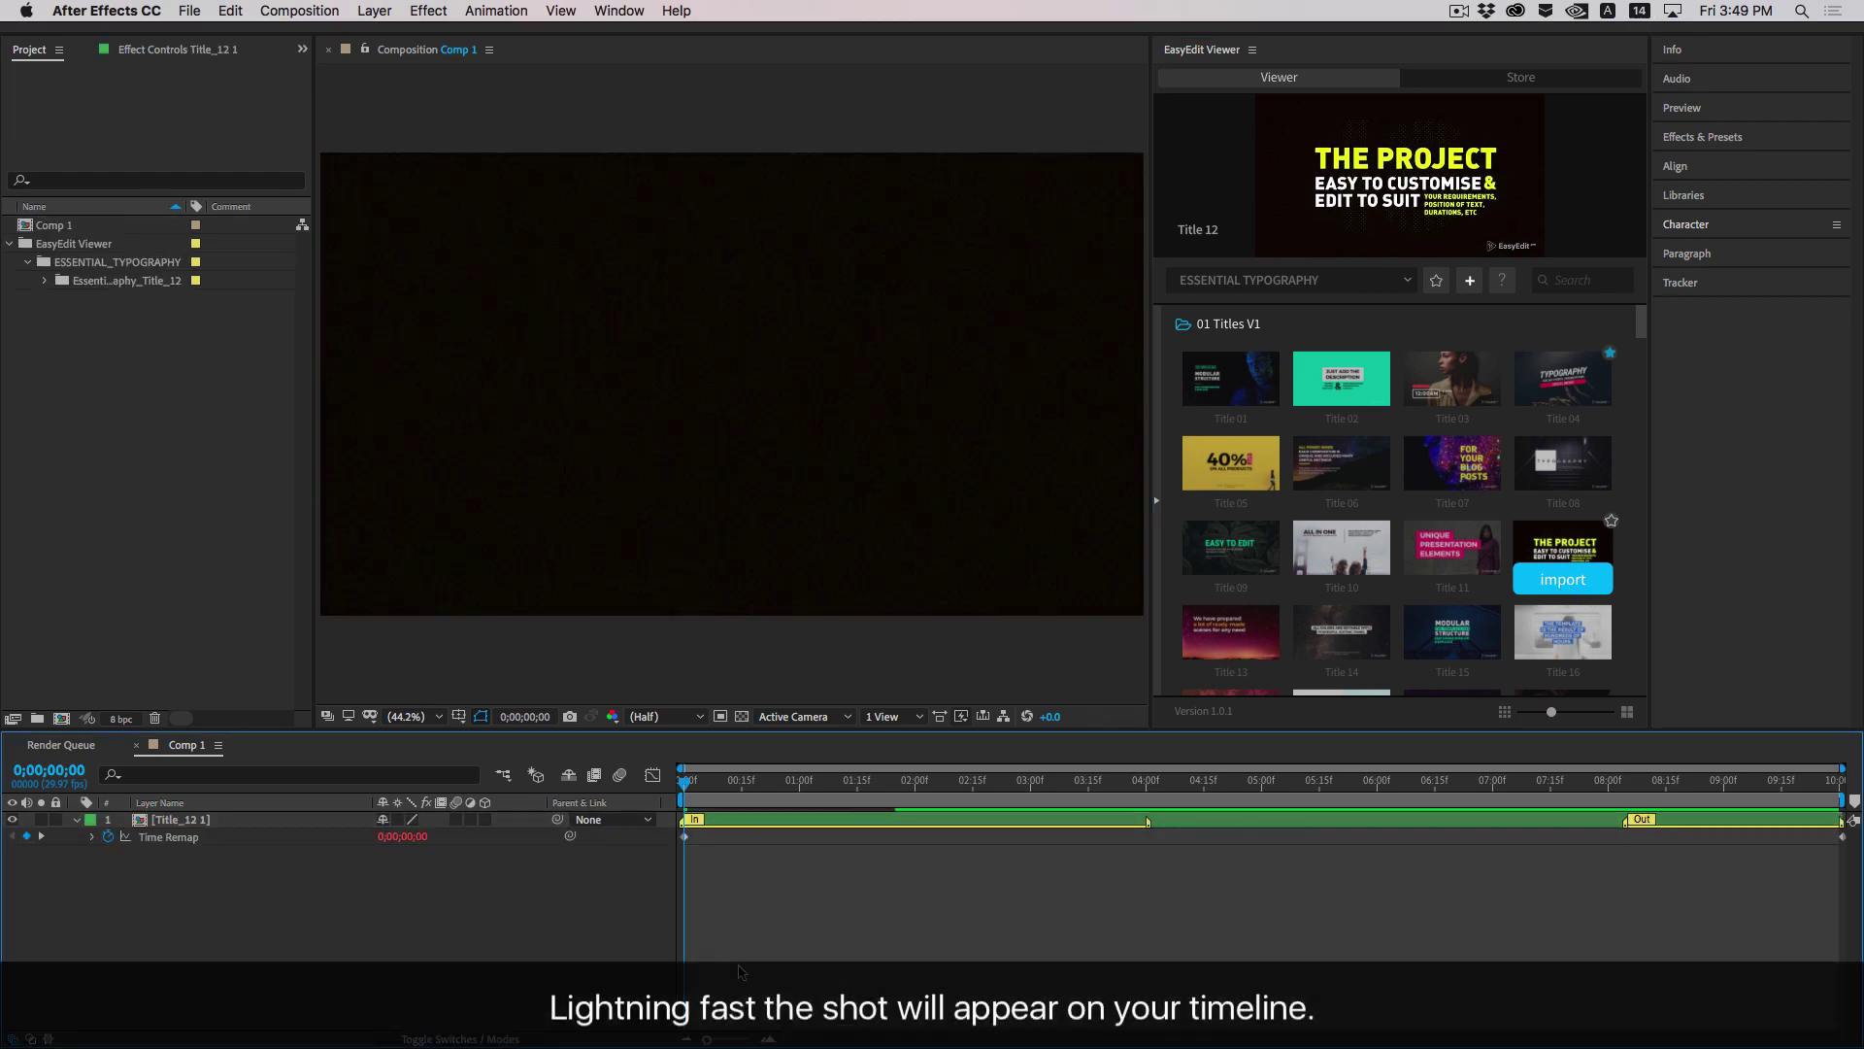
Play and scrub through the Title_12 layer to examine its animation around the In and Out markers
left_click_drag(687, 785, 1258, 808)
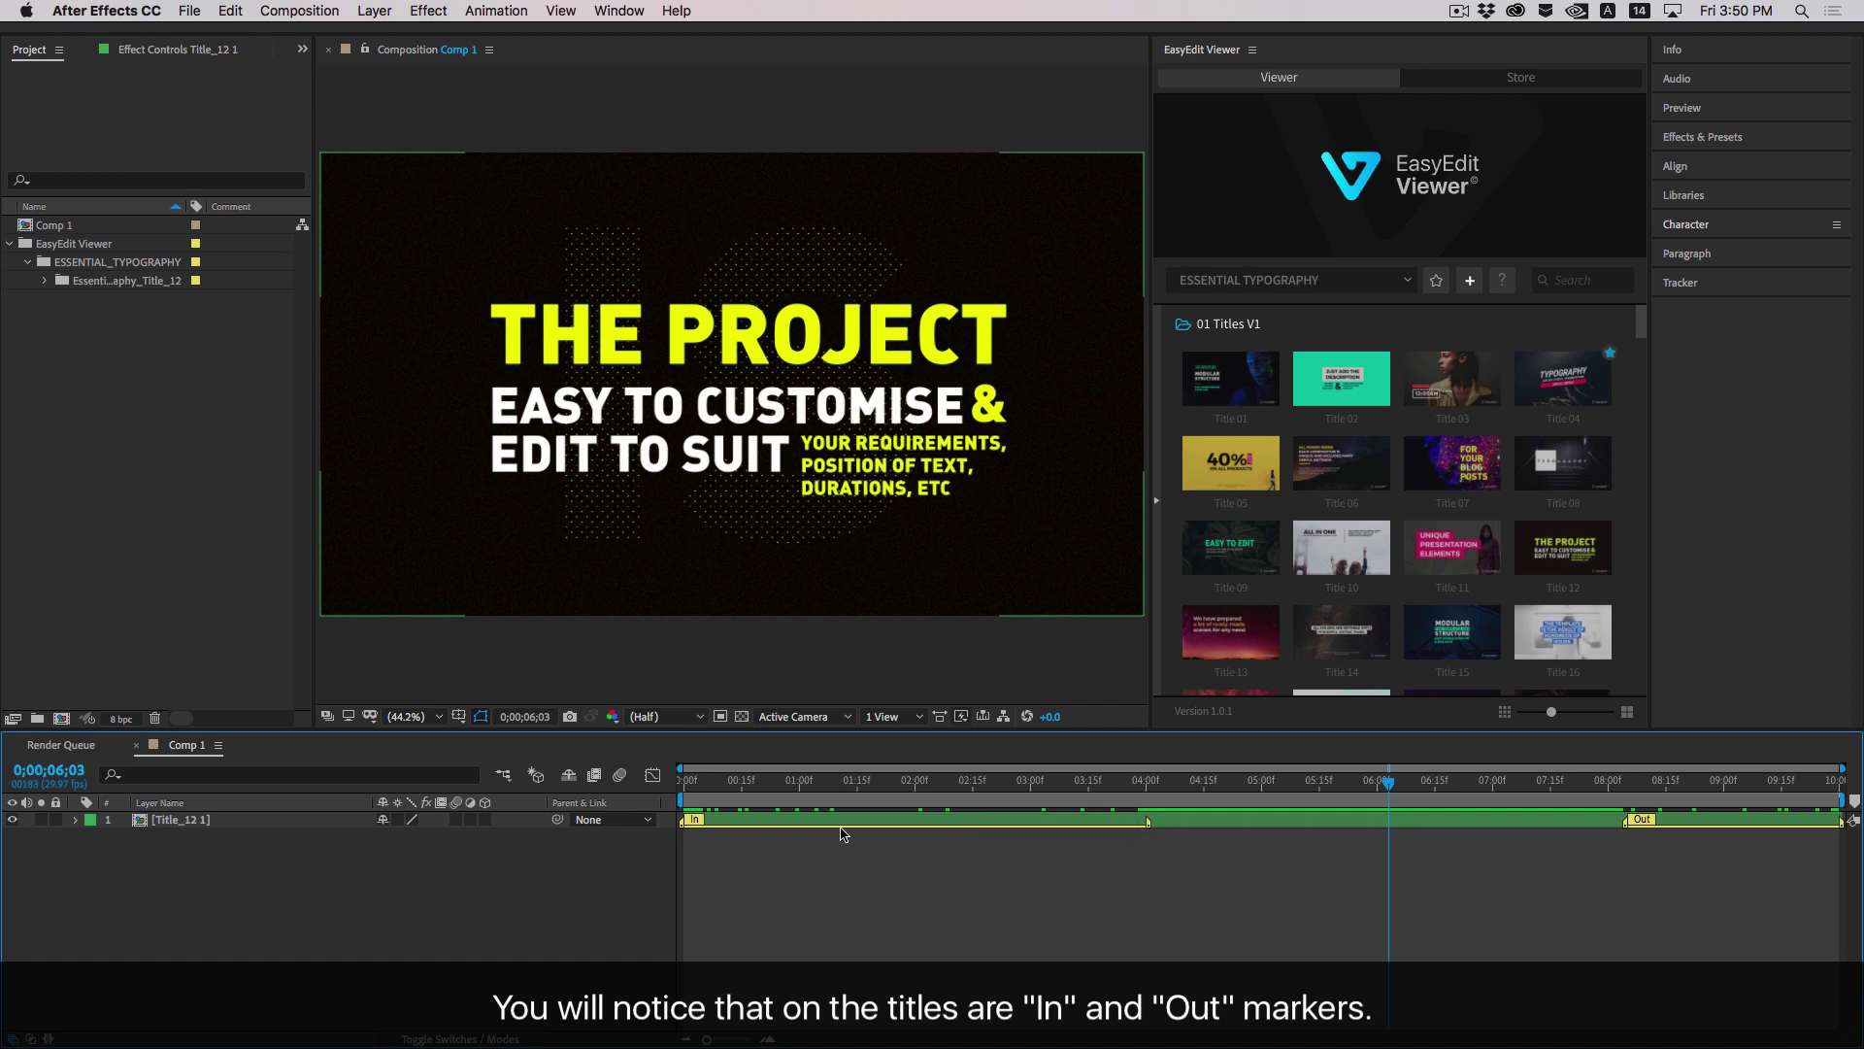
left_click(686, 780)
key("space")
left_click_drag(800, 789, 1146, 802)
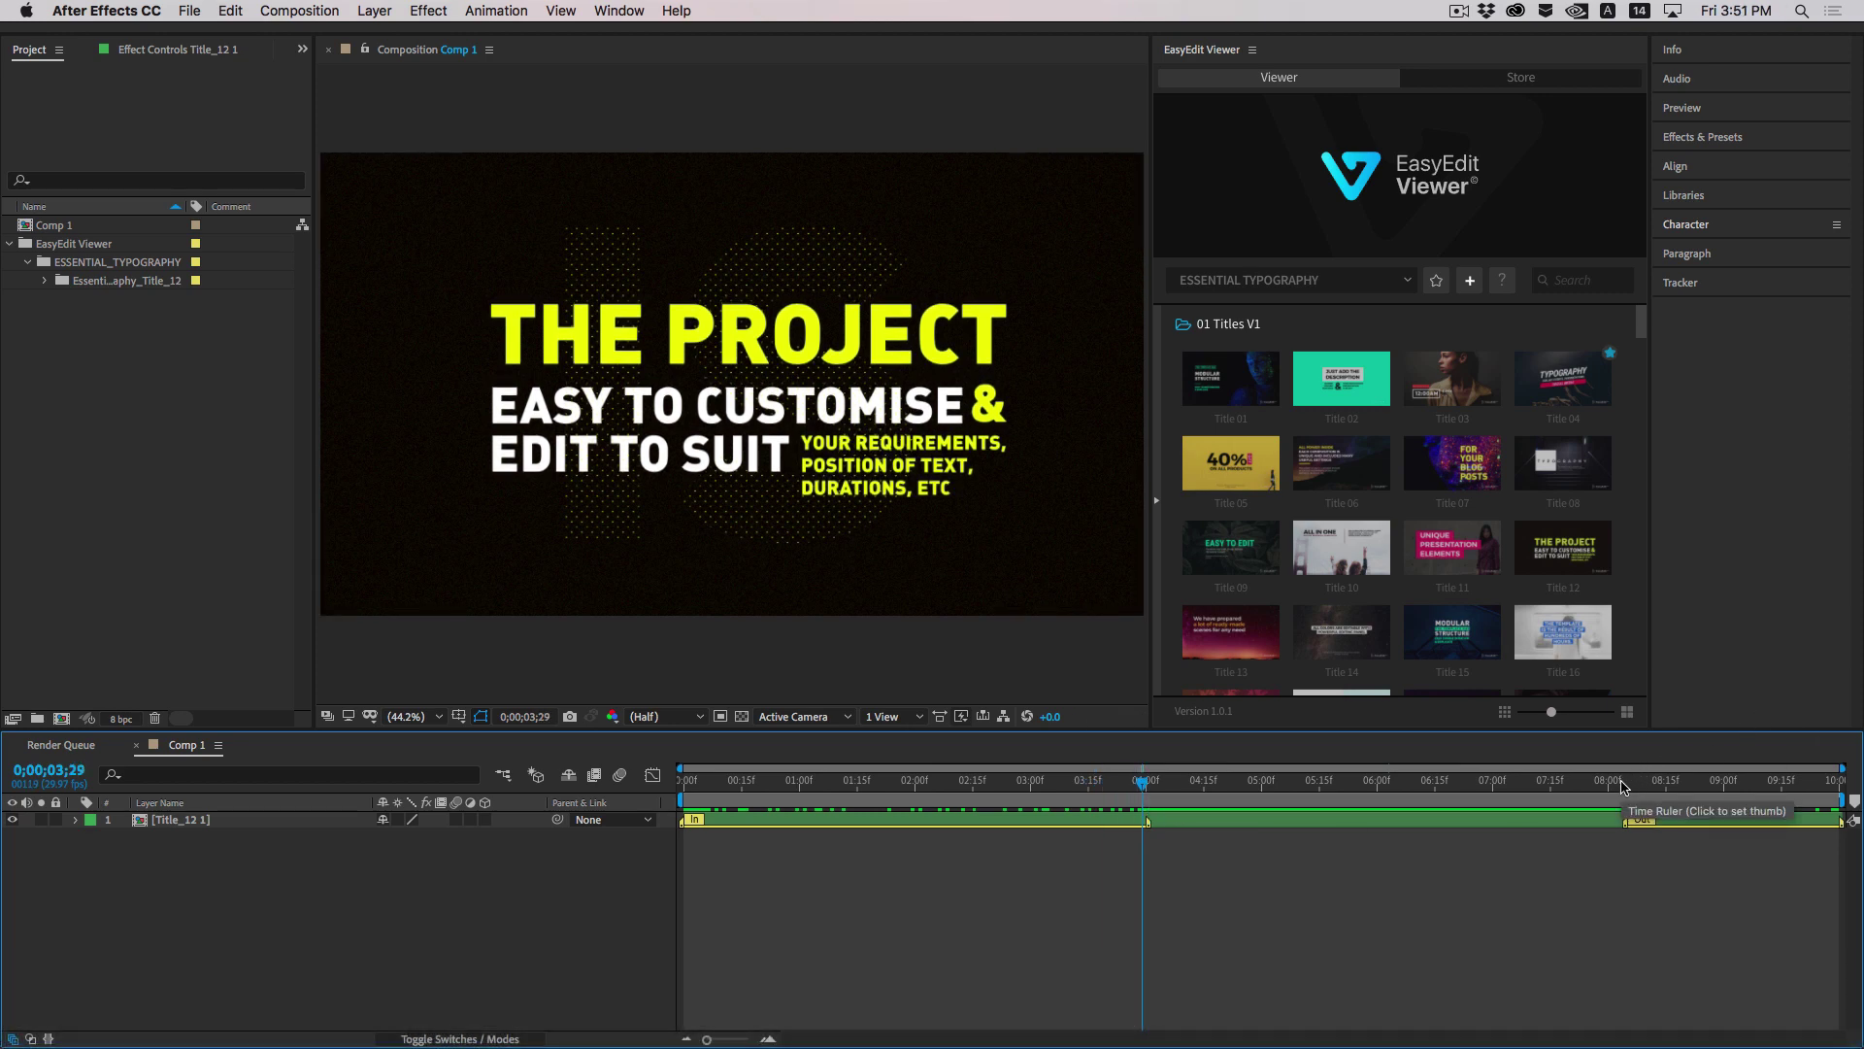
left_click_drag(1145, 783, 1207, 784)
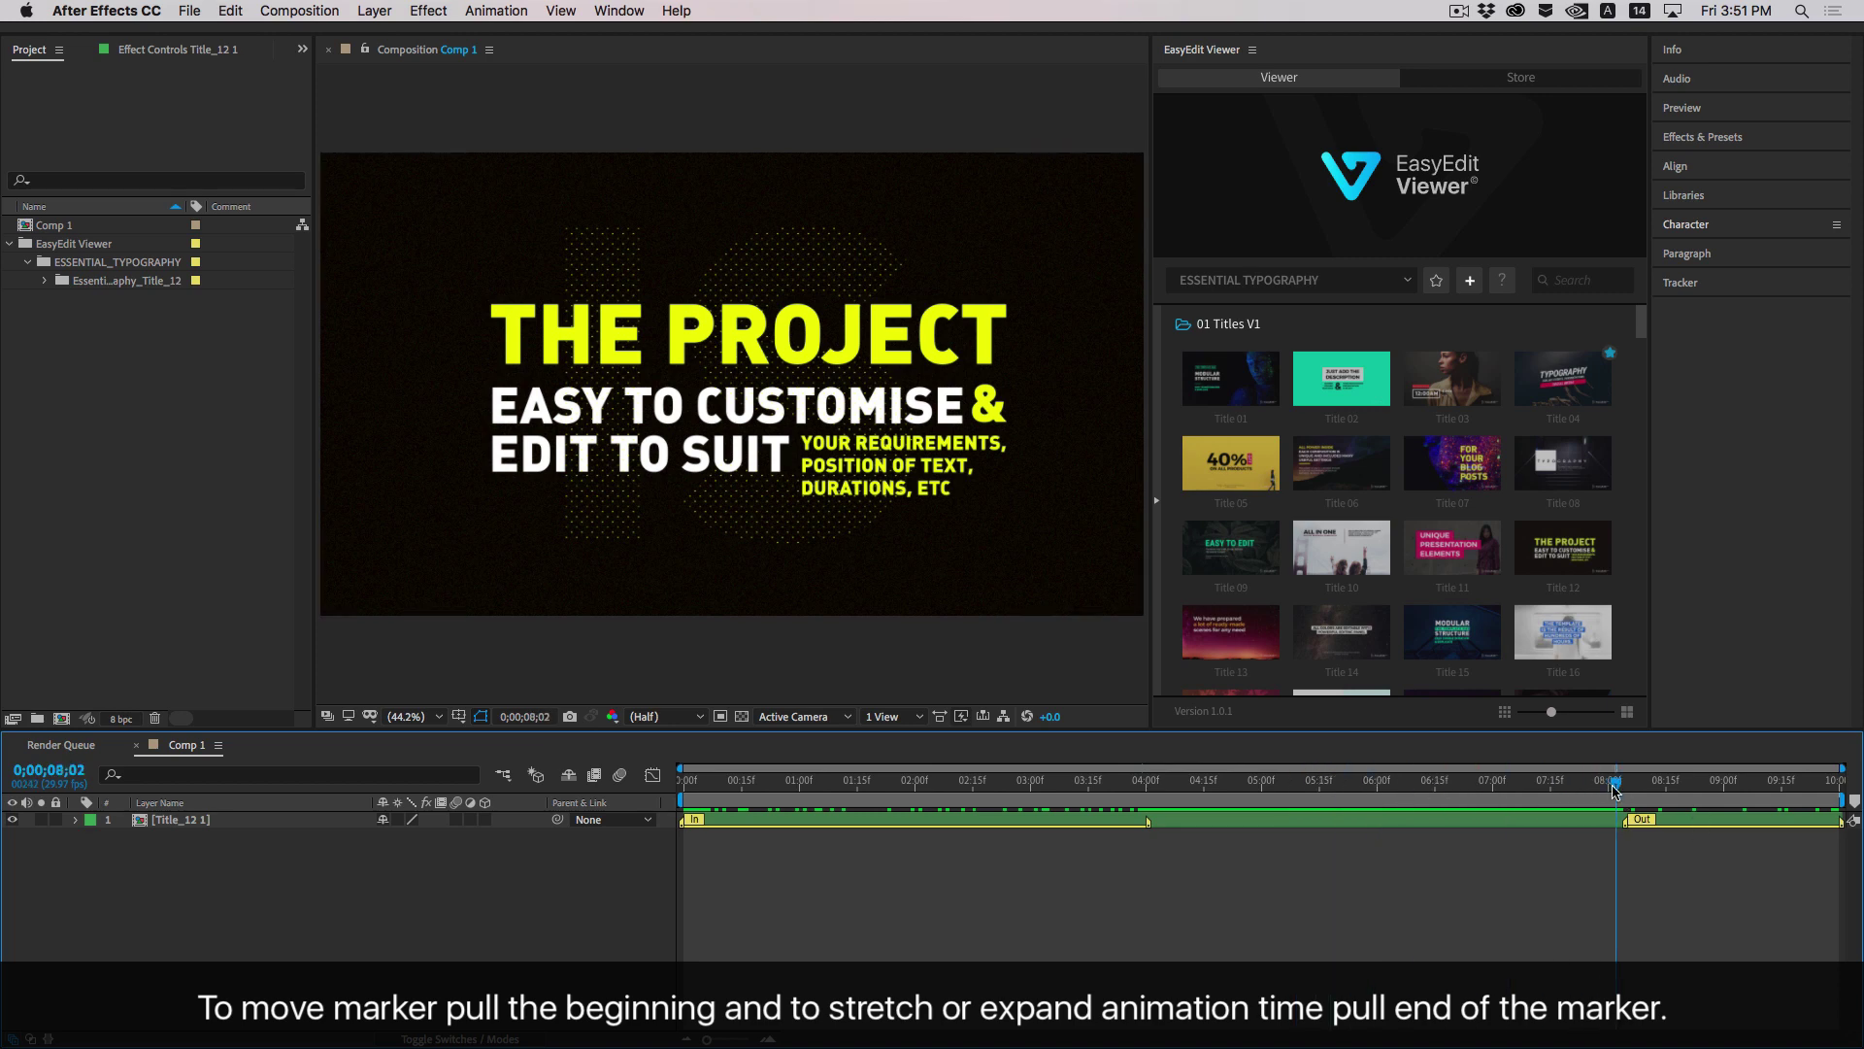
left_click_drag(1631, 792, 1513, 804)
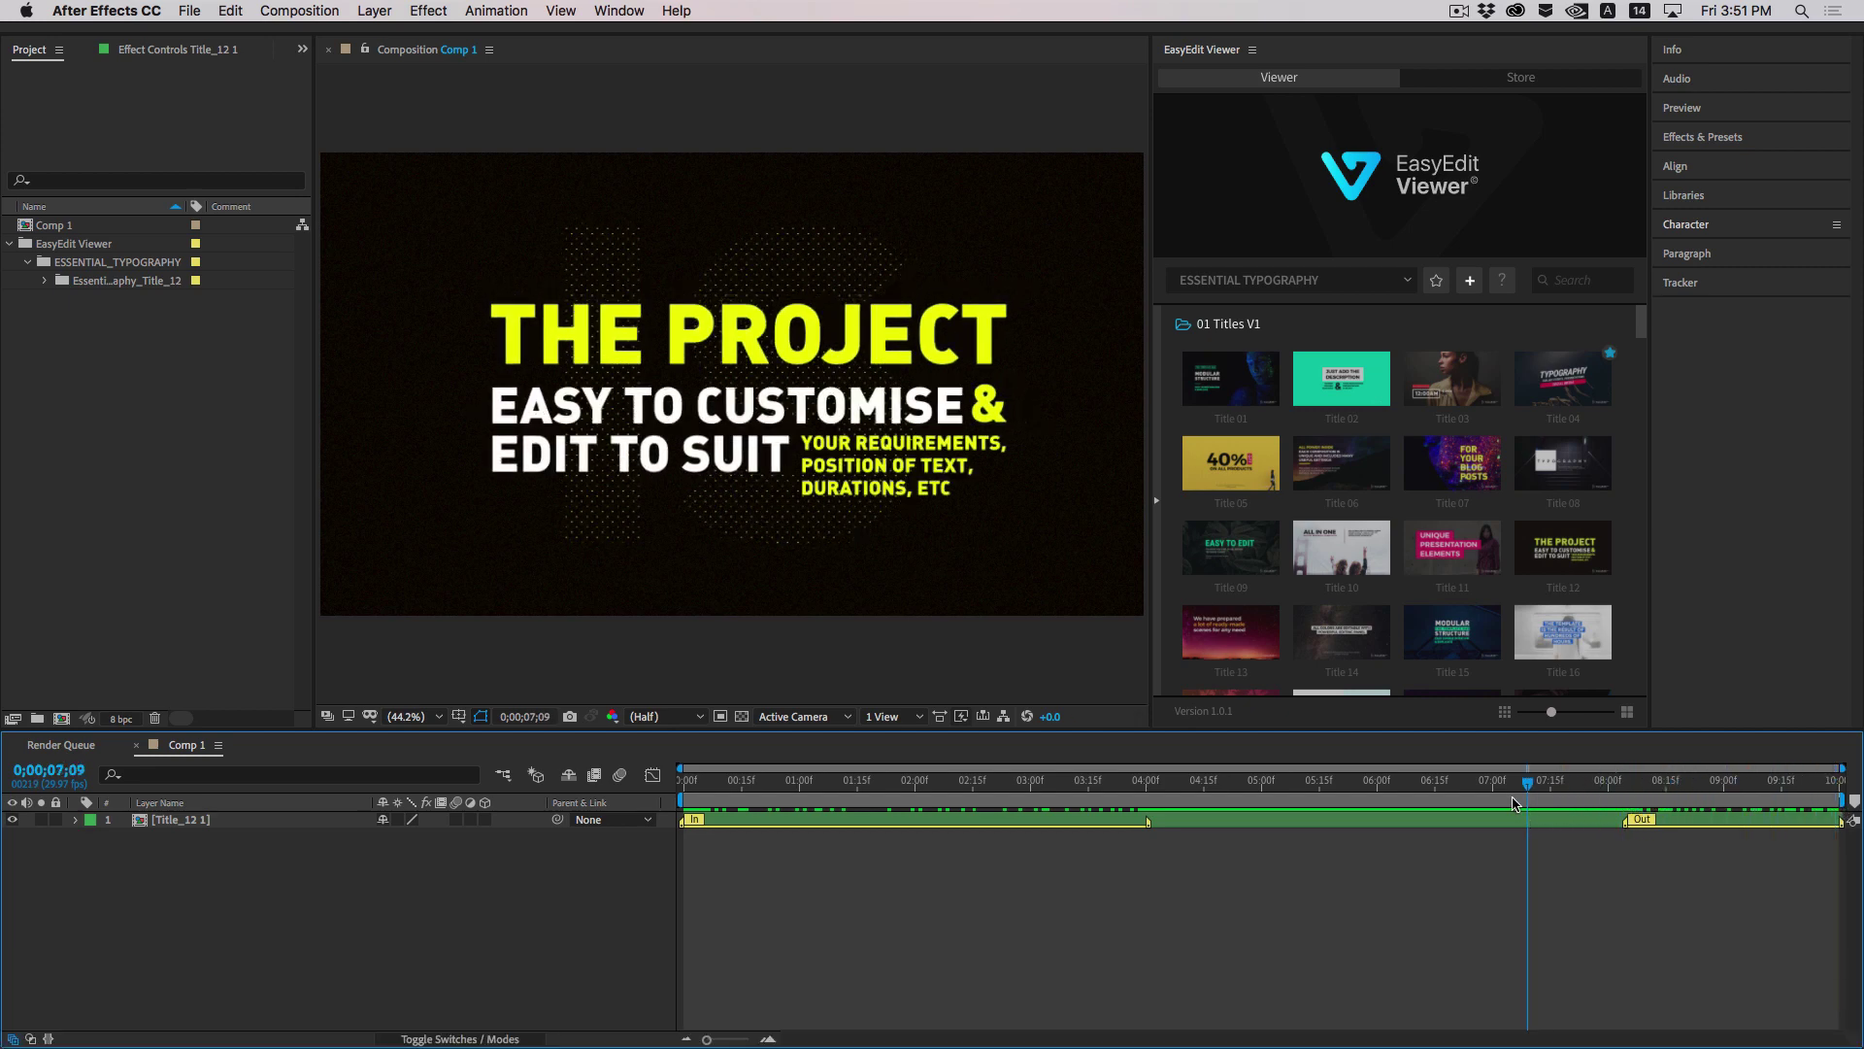
Shorten the In marker on the Title_12 layer to about 0;00;02;07, move the Out marker earlier, and check the retimed animation
mouse_move(1054, 832)
left_mouse_down()
mouse_move(699, 828)
mouse_move(907, 830)
mouse_move(941, 923)
left_mouse_up()
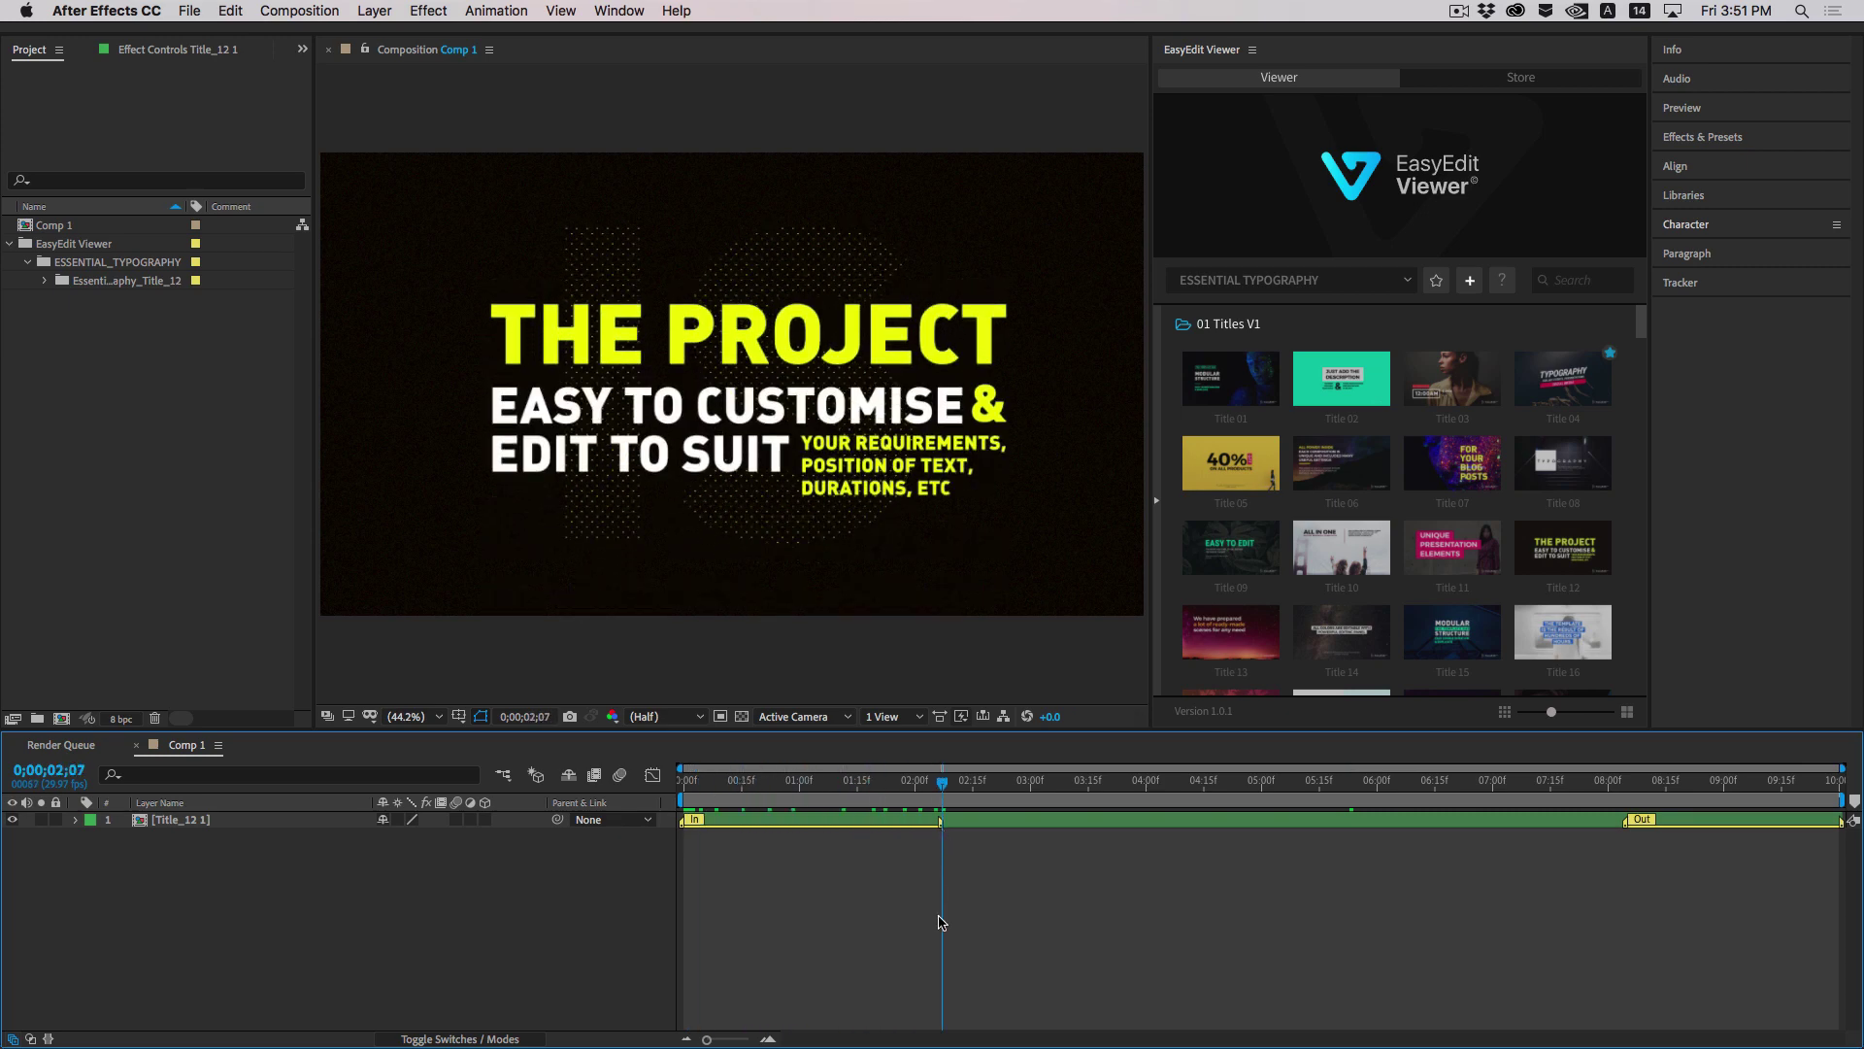
left_click_drag(1641, 819, 1163, 852)
left_click(699, 791)
left_click_drag(735, 791, 1030, 804)
left_click_drag(1142, 807, 1319, 807)
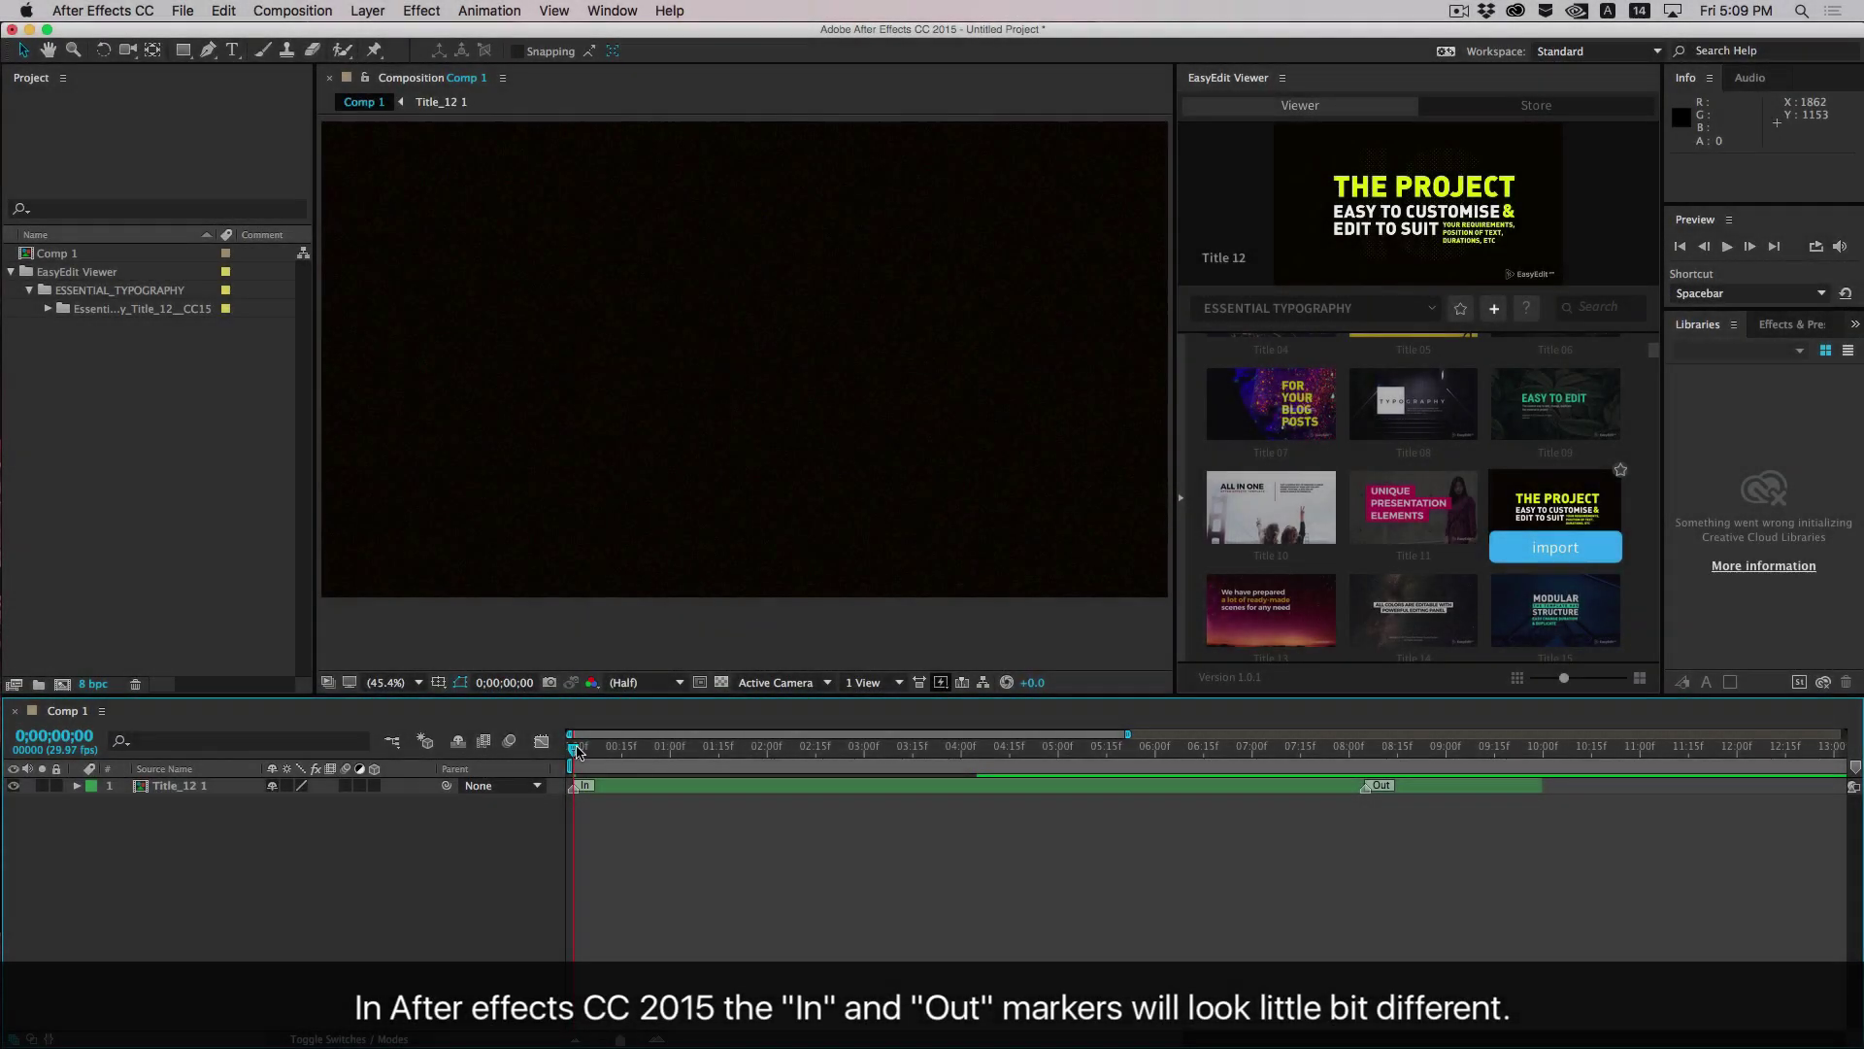
Scrub and play the Title_12 layer in After Effects CC 2015 to examine the timing of its In and Out markers
left_click_drag(575, 750, 923, 767)
mouse_move(1367, 751)
left_mouse_down()
mouse_move(1544, 752)
mouse_move(854, 753)
left_mouse_up()
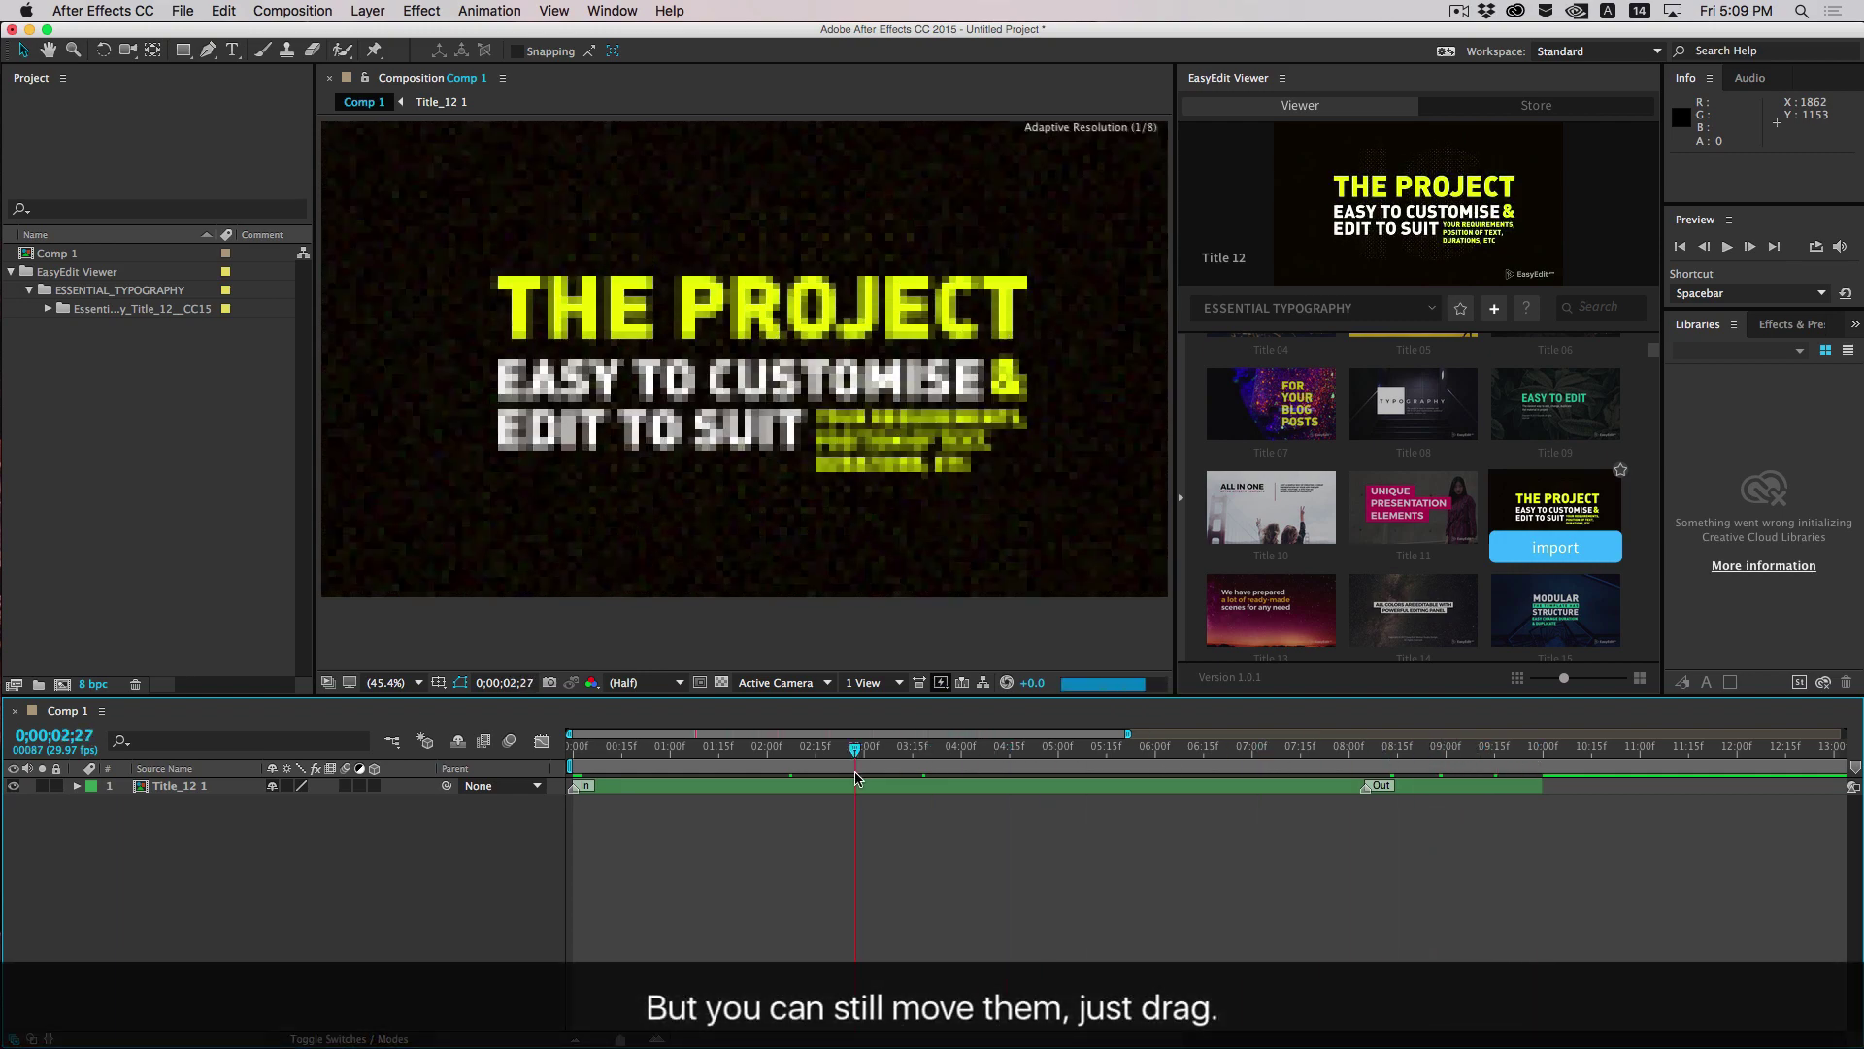
mouse_move(612, 763)
left_mouse_down()
mouse_move(575, 754)
mouse_move(724, 785)
left_mouse_up()
key("space")
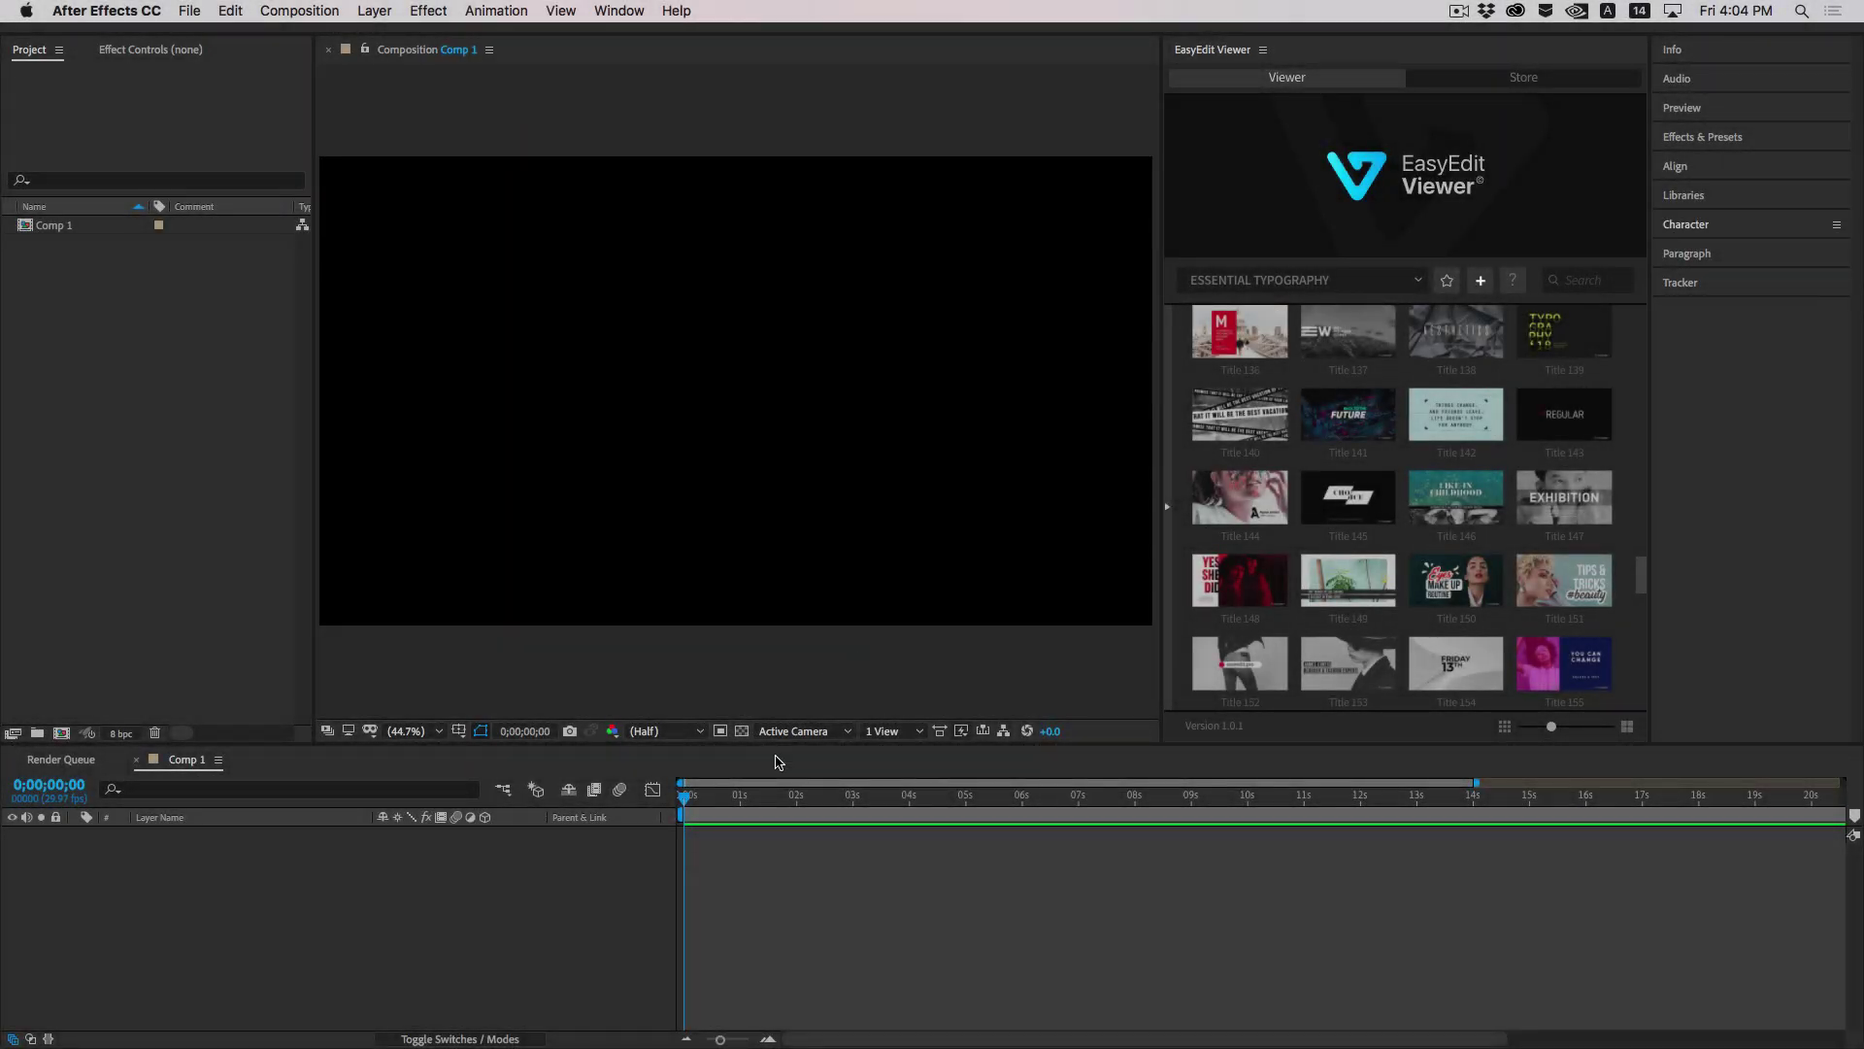
Import the Title 141 template into Comp 1 and scrub through its animation to 0;00;05;17
left_click(749, 855)
left_click(1198, 408)
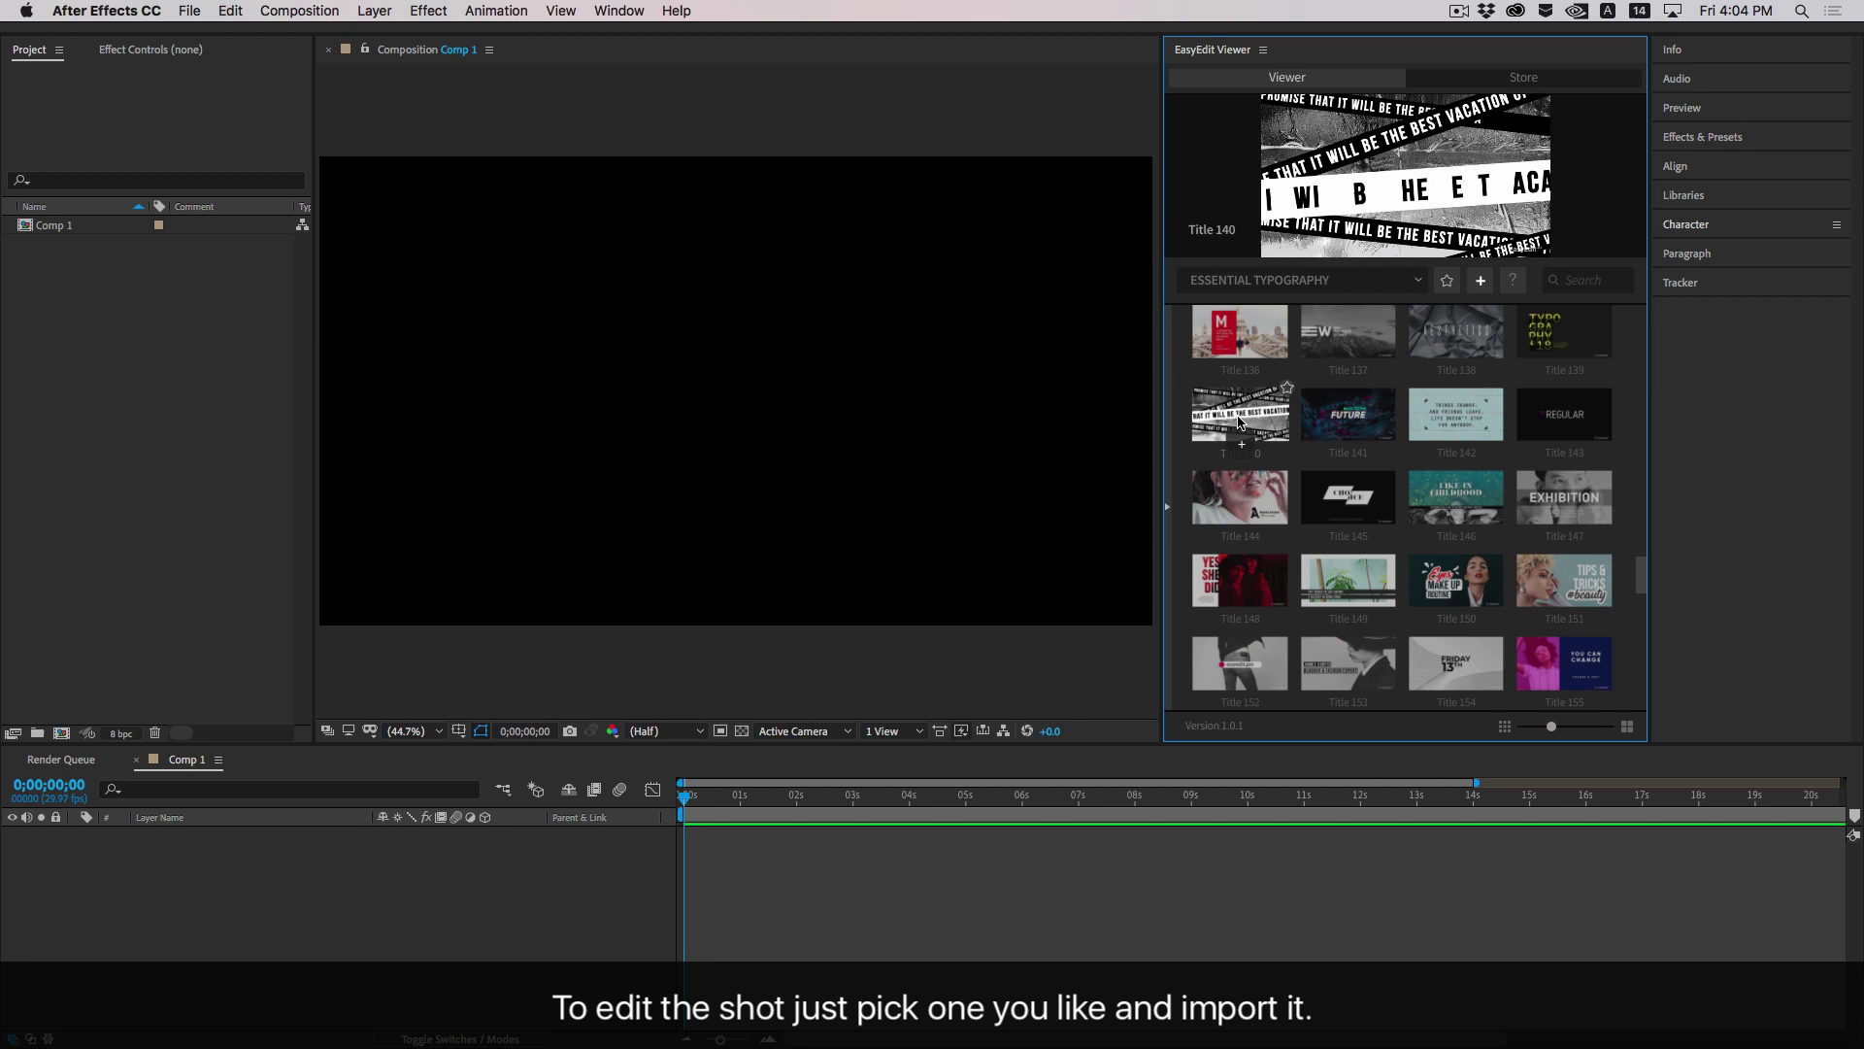
left_click(1340, 415)
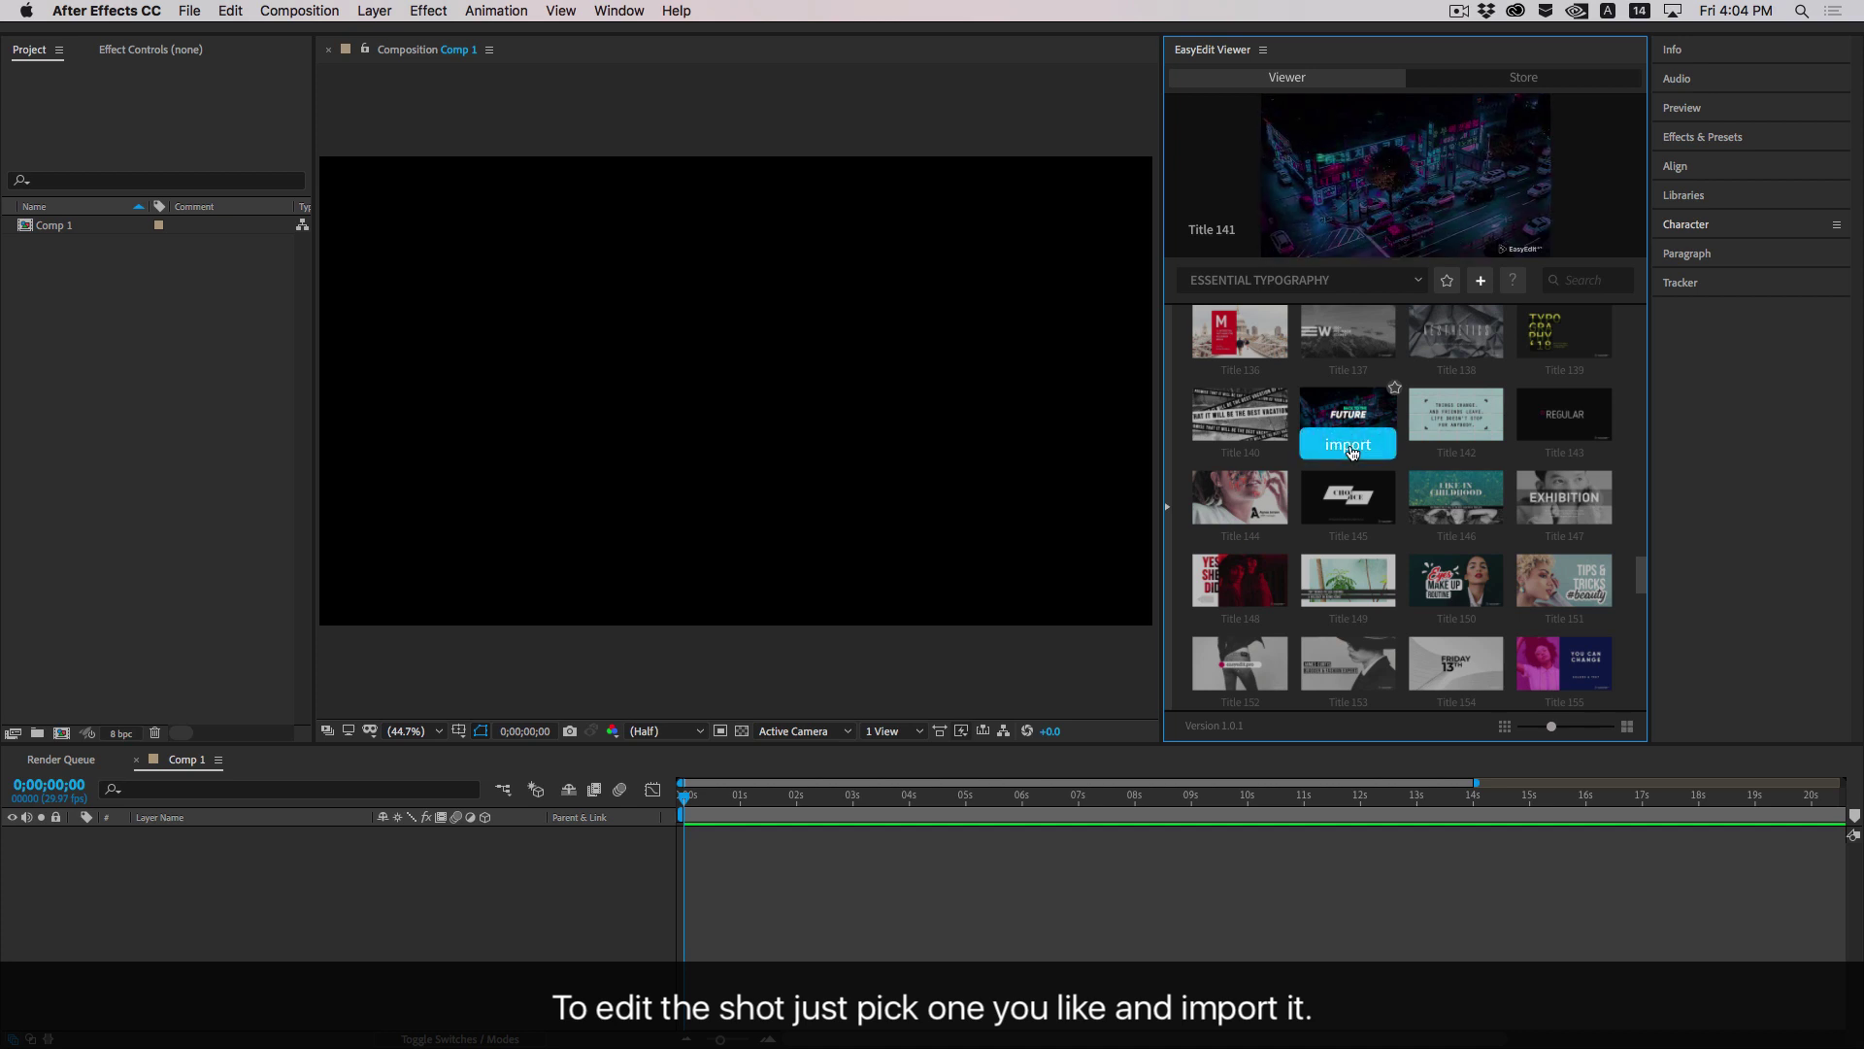
left_click(1349, 445)
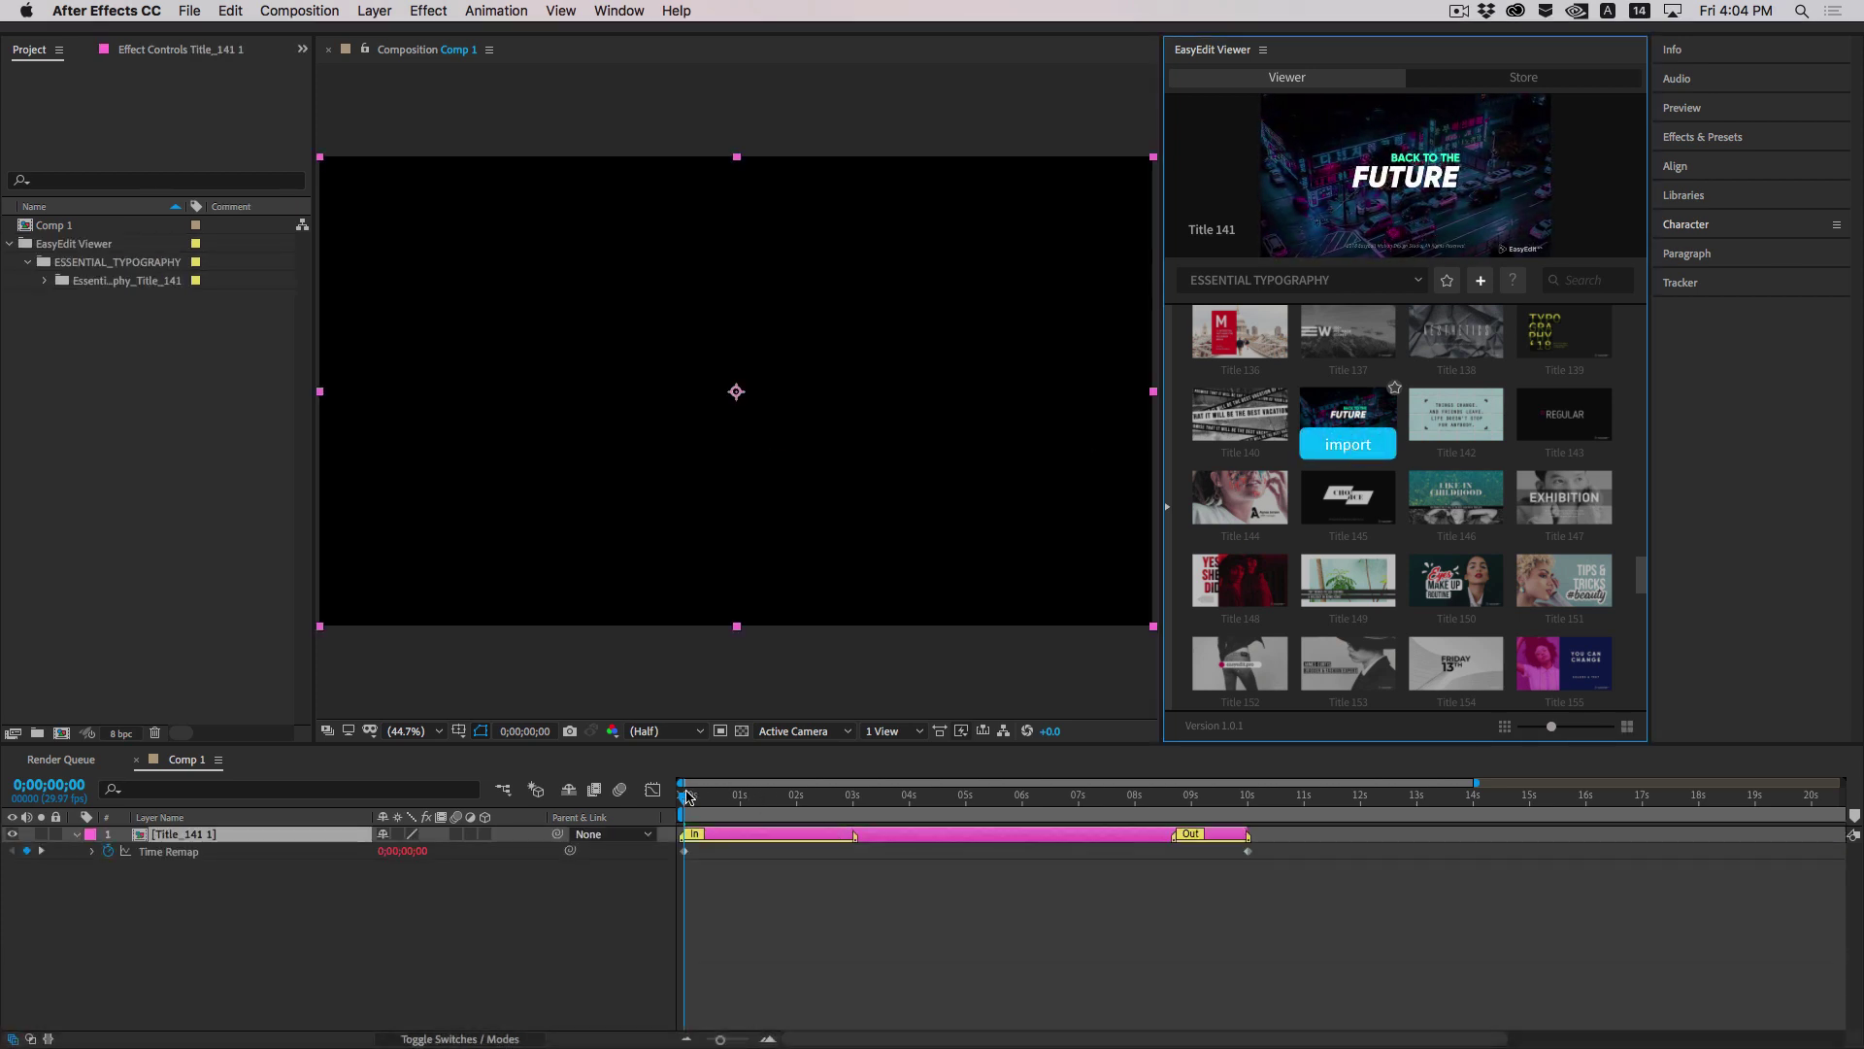
left_click_drag(684, 798, 998, 840)
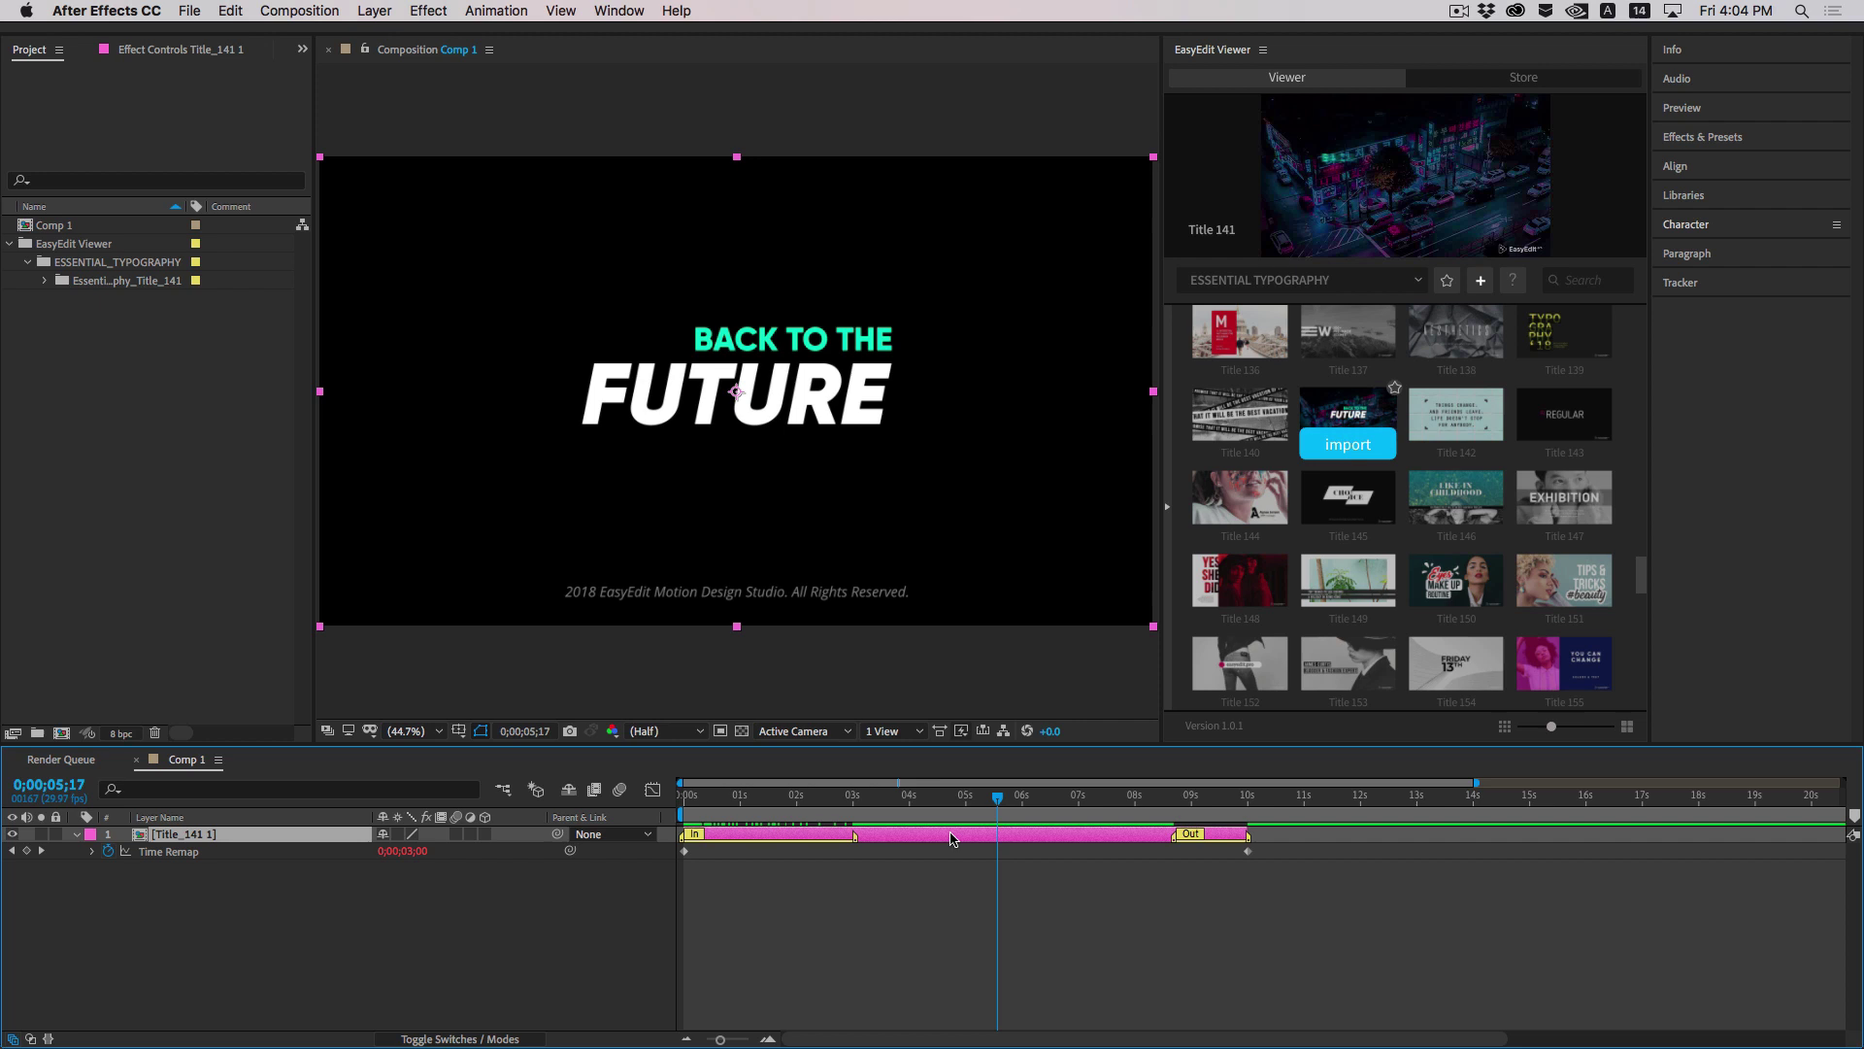
Enlarge the composition view by narrowing the EasyEdit Viewer, and toggle the transparency grid with the time at 0;00;05;14
left_click(1193, 462)
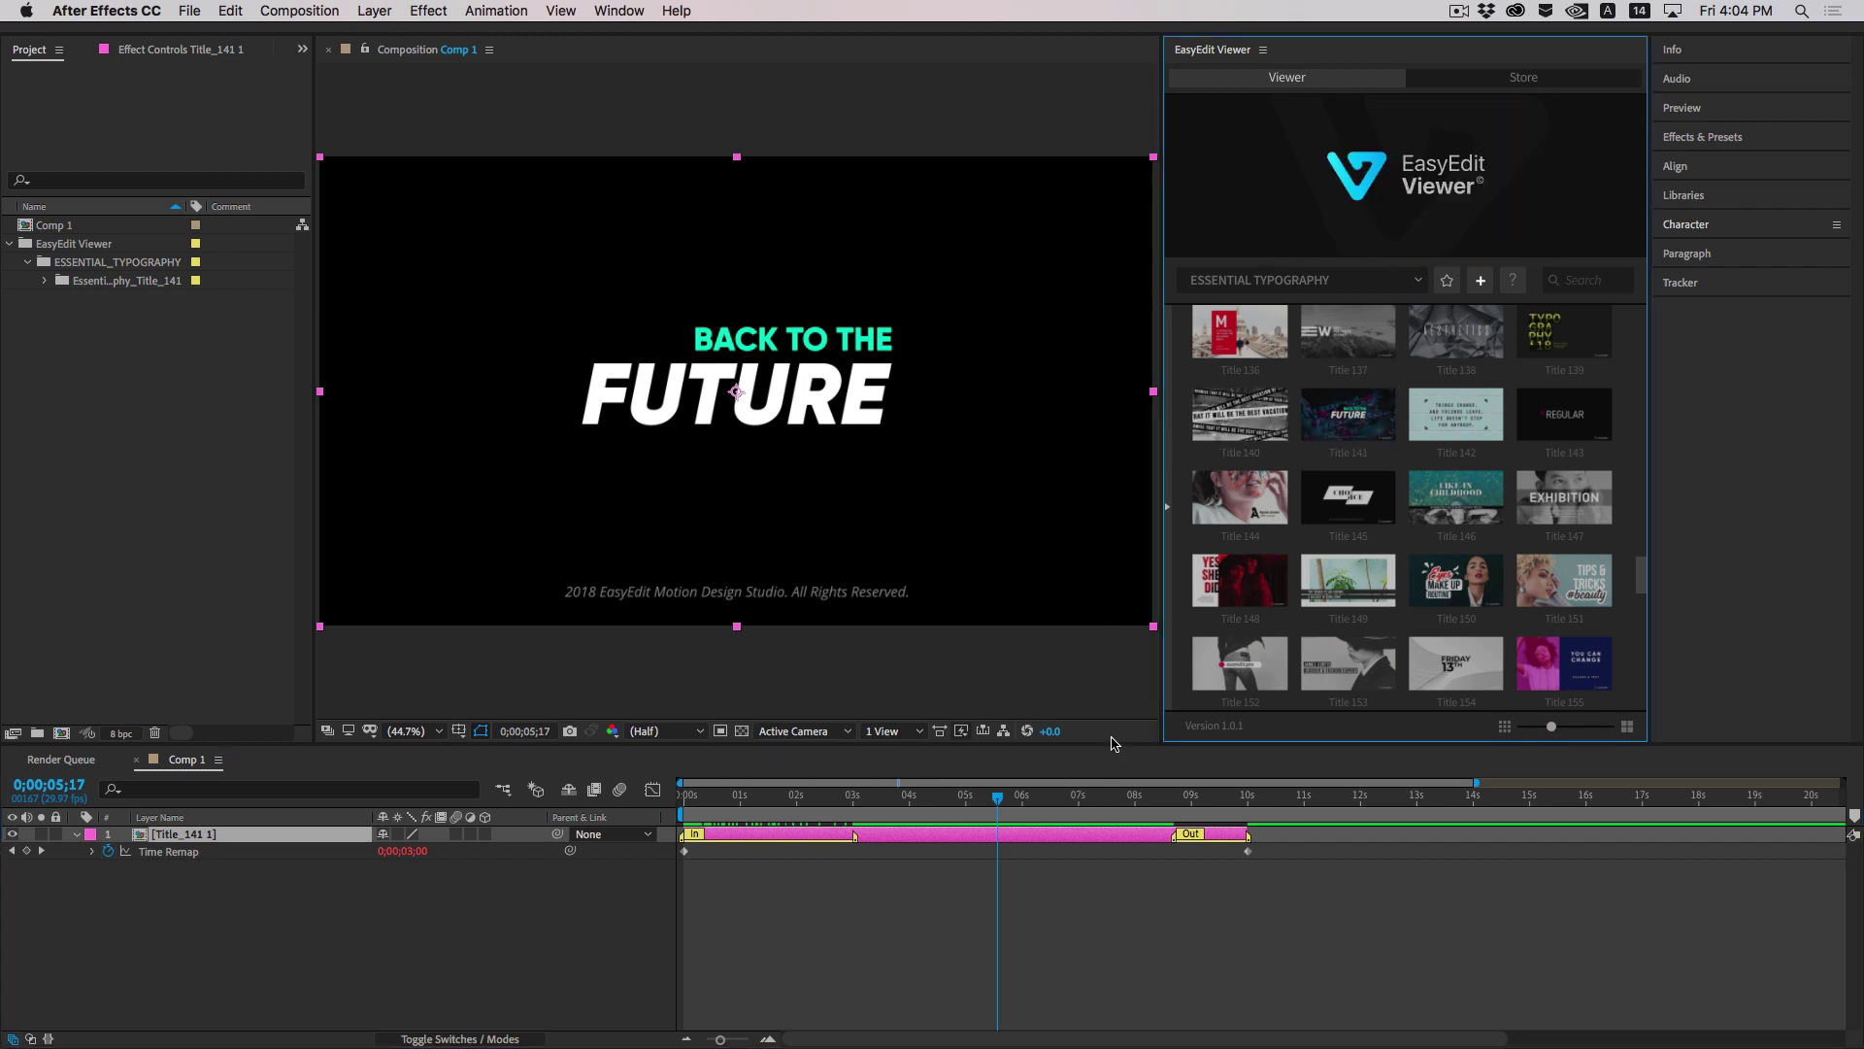
left_click_drag(1163, 699, 1370, 699)
left_click_drag(724, 813, 991, 819)
left_click(742, 730)
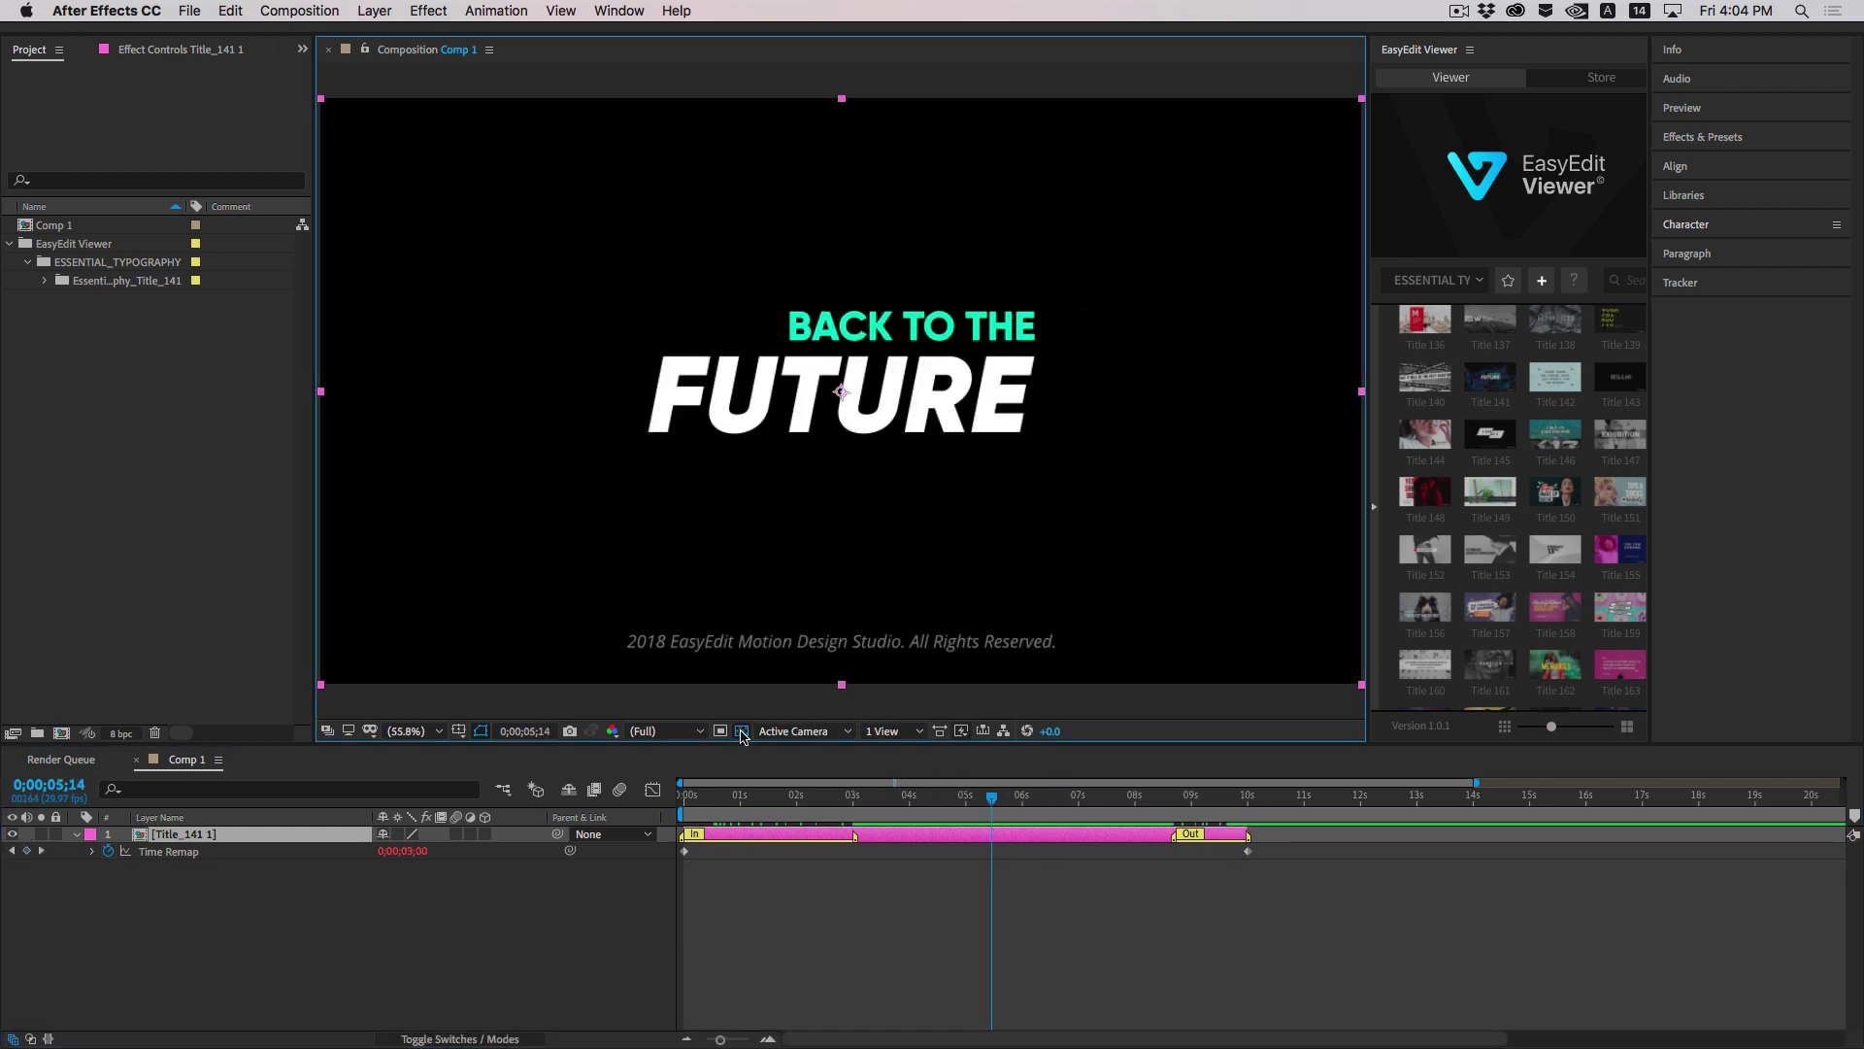
Open the Title_141 1 composition from its layer in Comp 1 and scrub its animation to 0;00;06;04
left_click(742, 730)
left_click(920, 834)
double_click(921, 836)
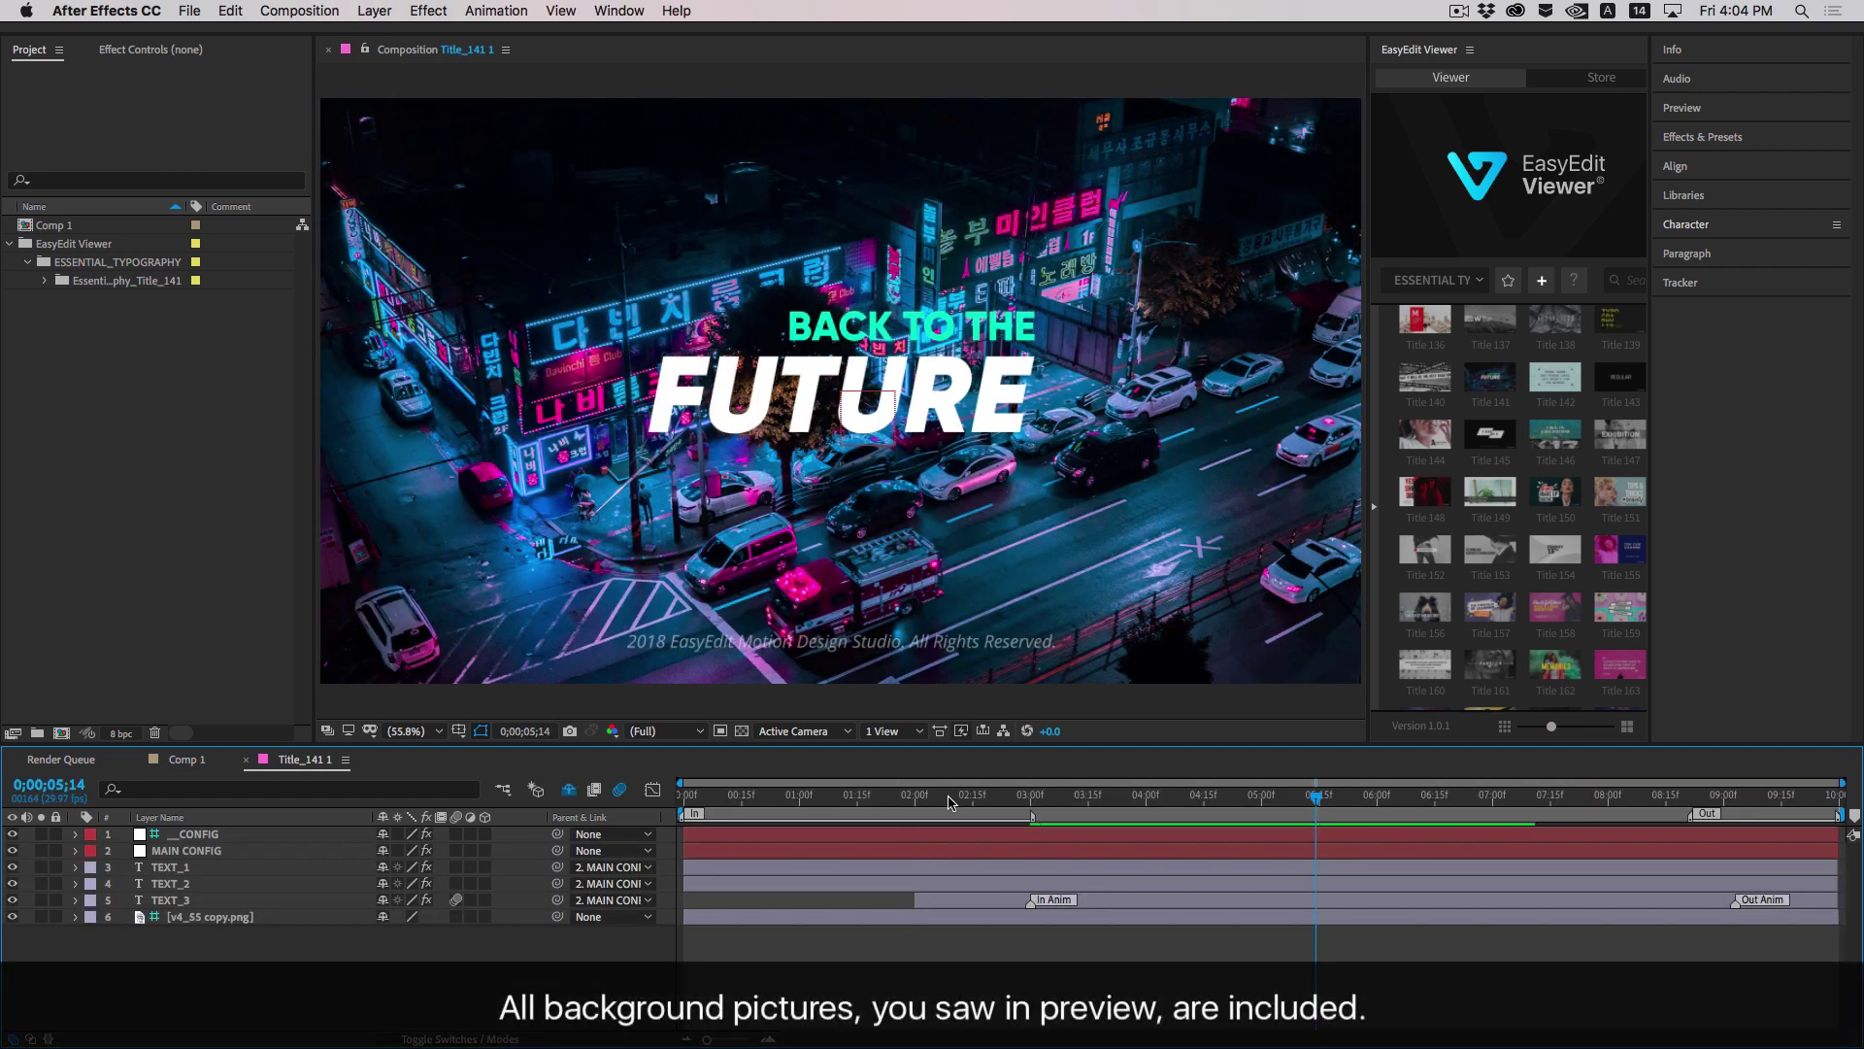
left_click_drag(697, 798, 1207, 815)
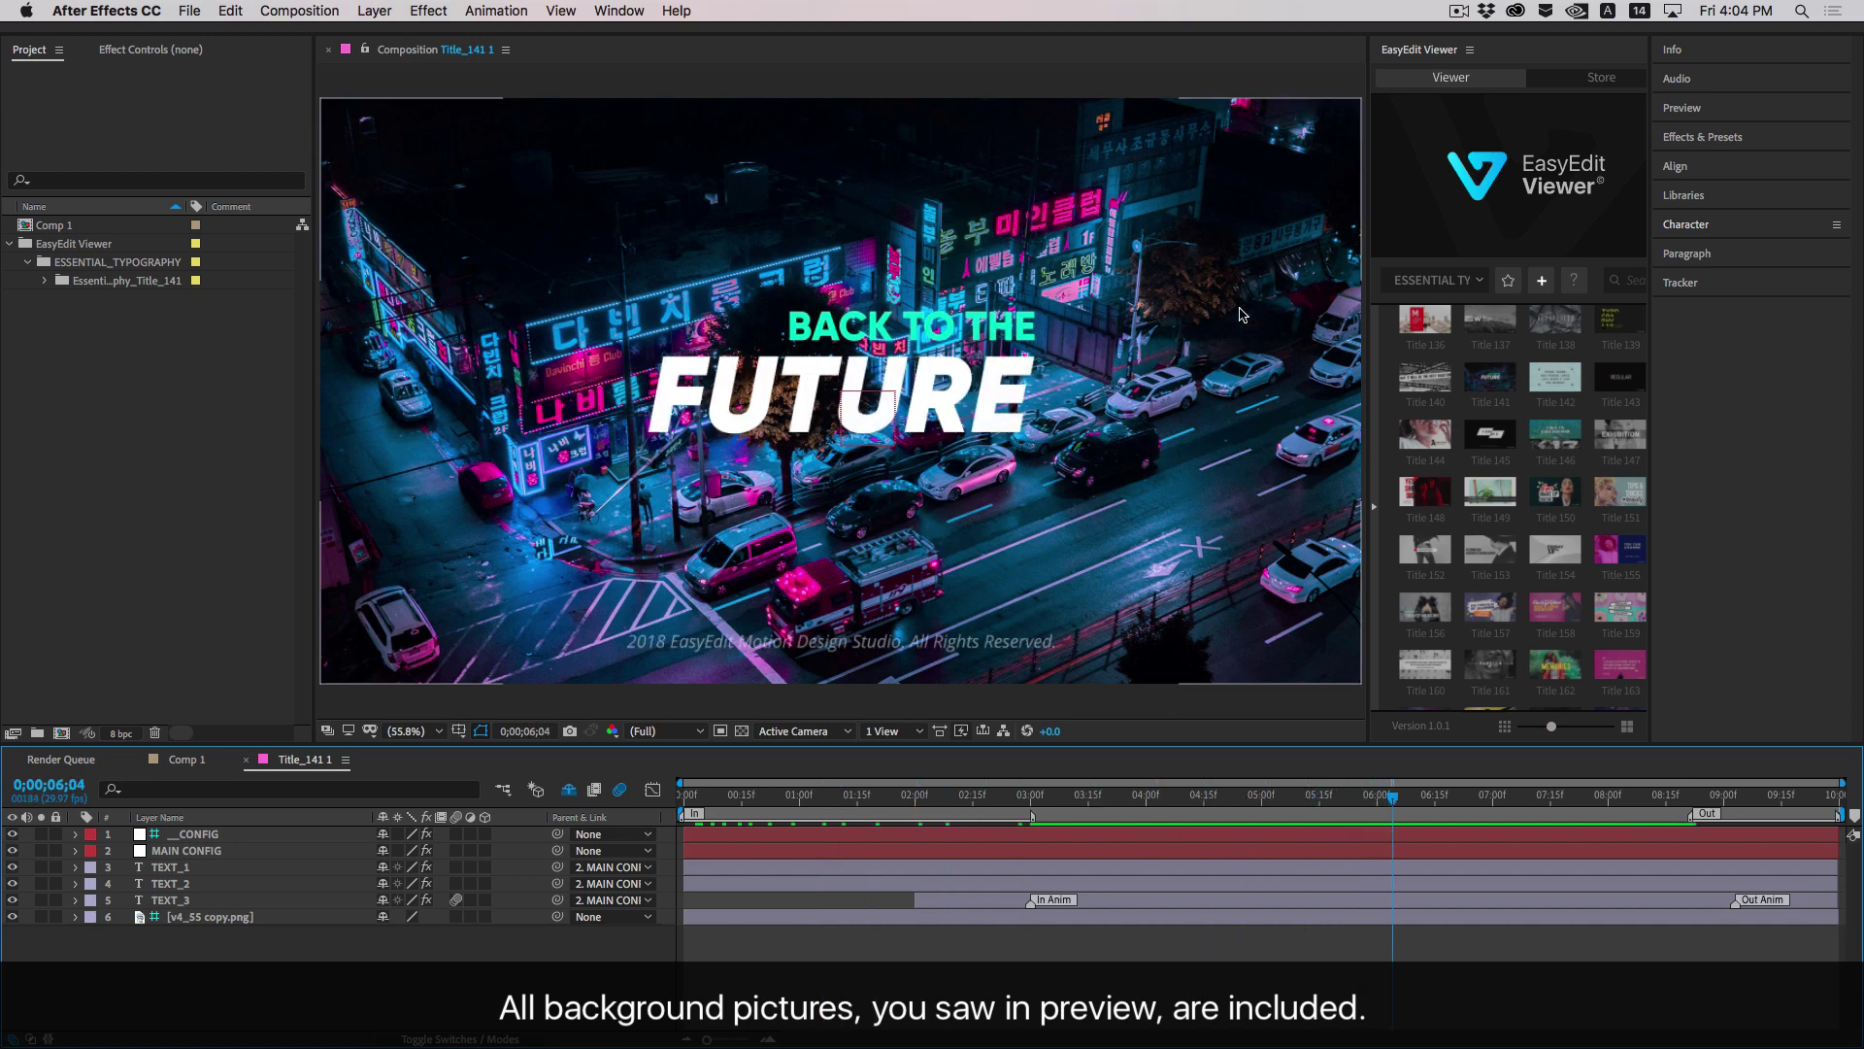
Turn off the Guide Layer setting for the v4_55 copy.png background and preview the title in Comp 1
left_click(231, 919)
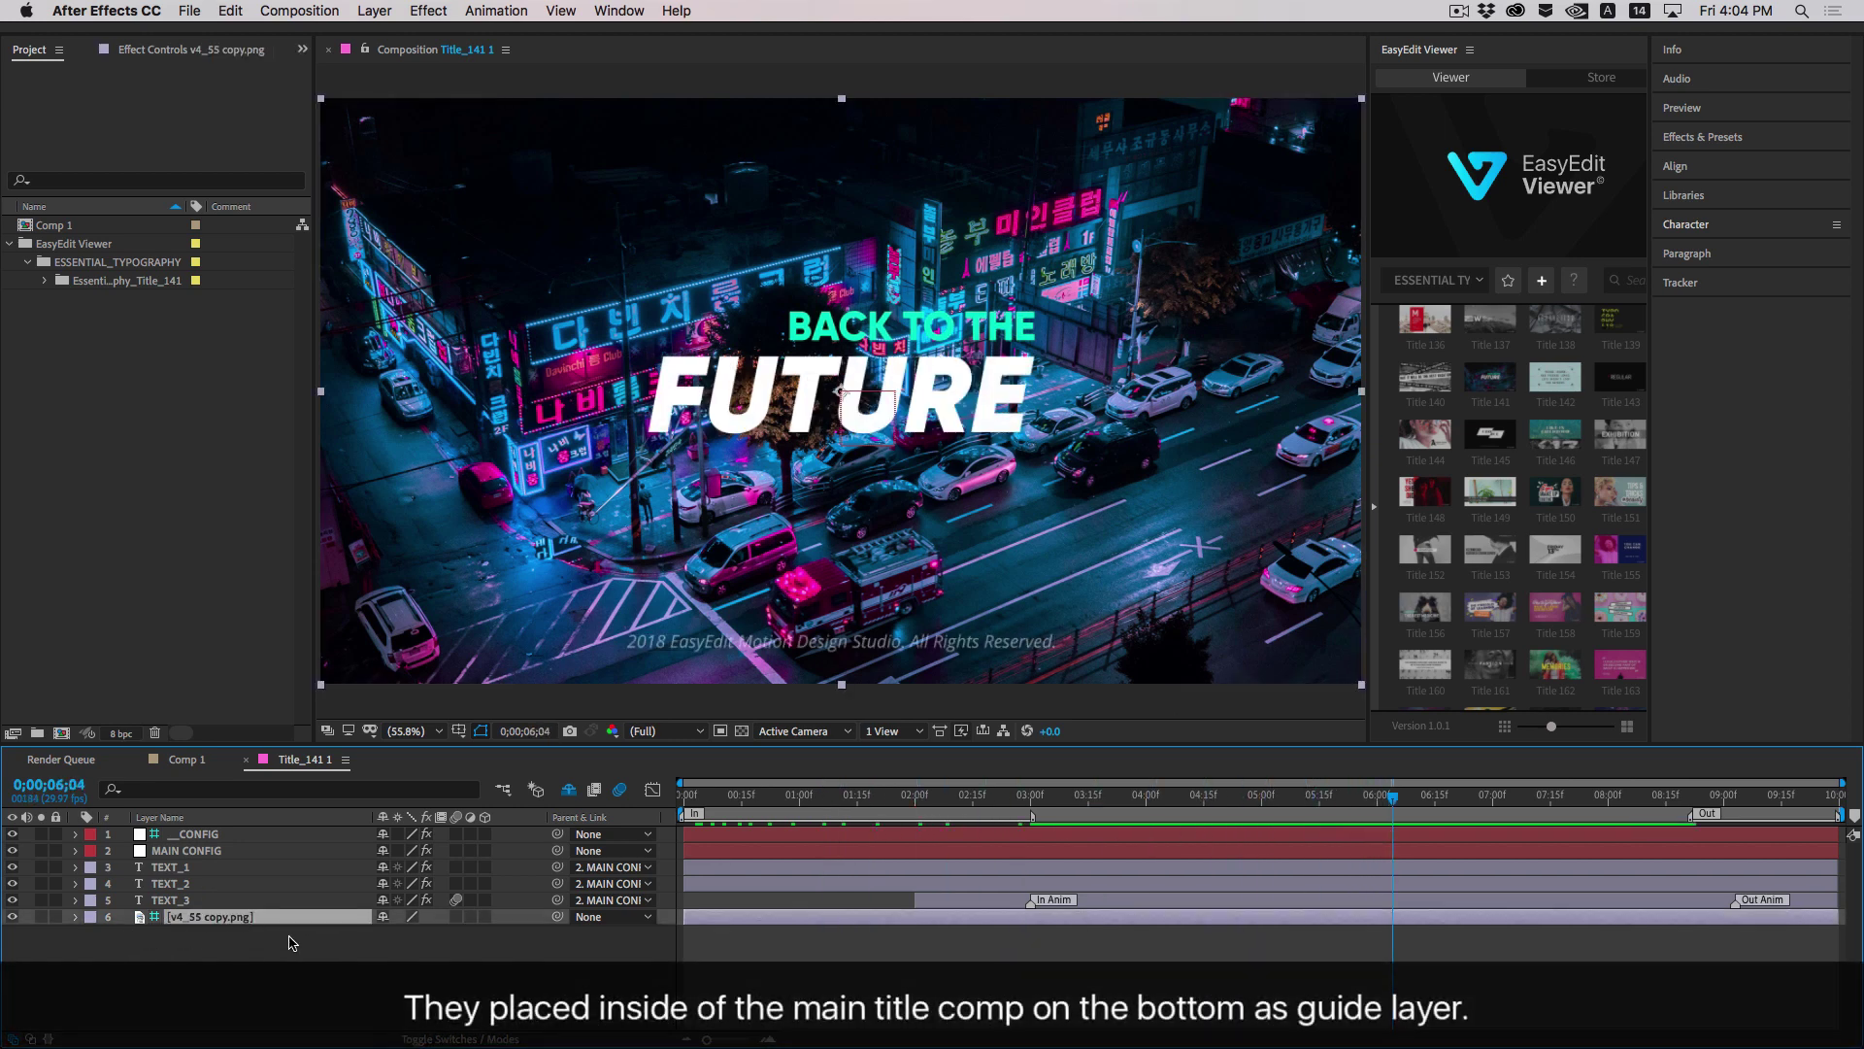
right_click(219, 918)
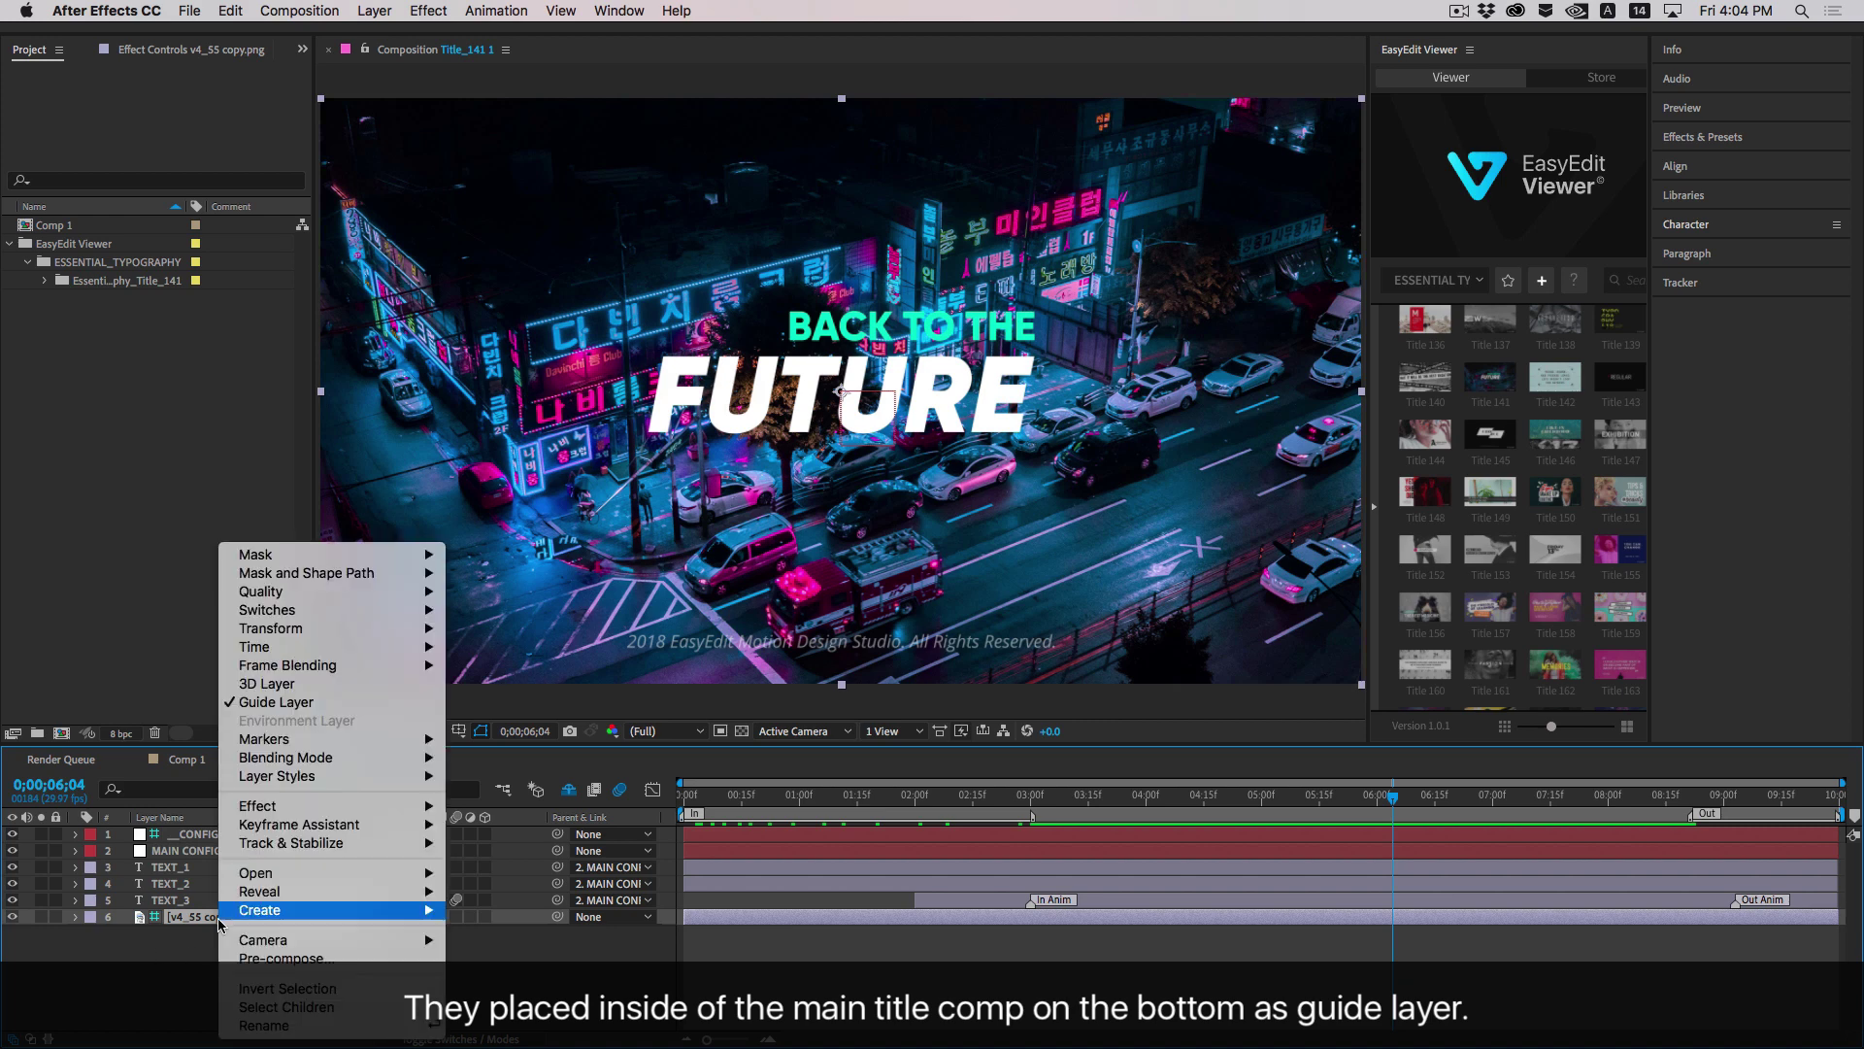
left_click(338, 707)
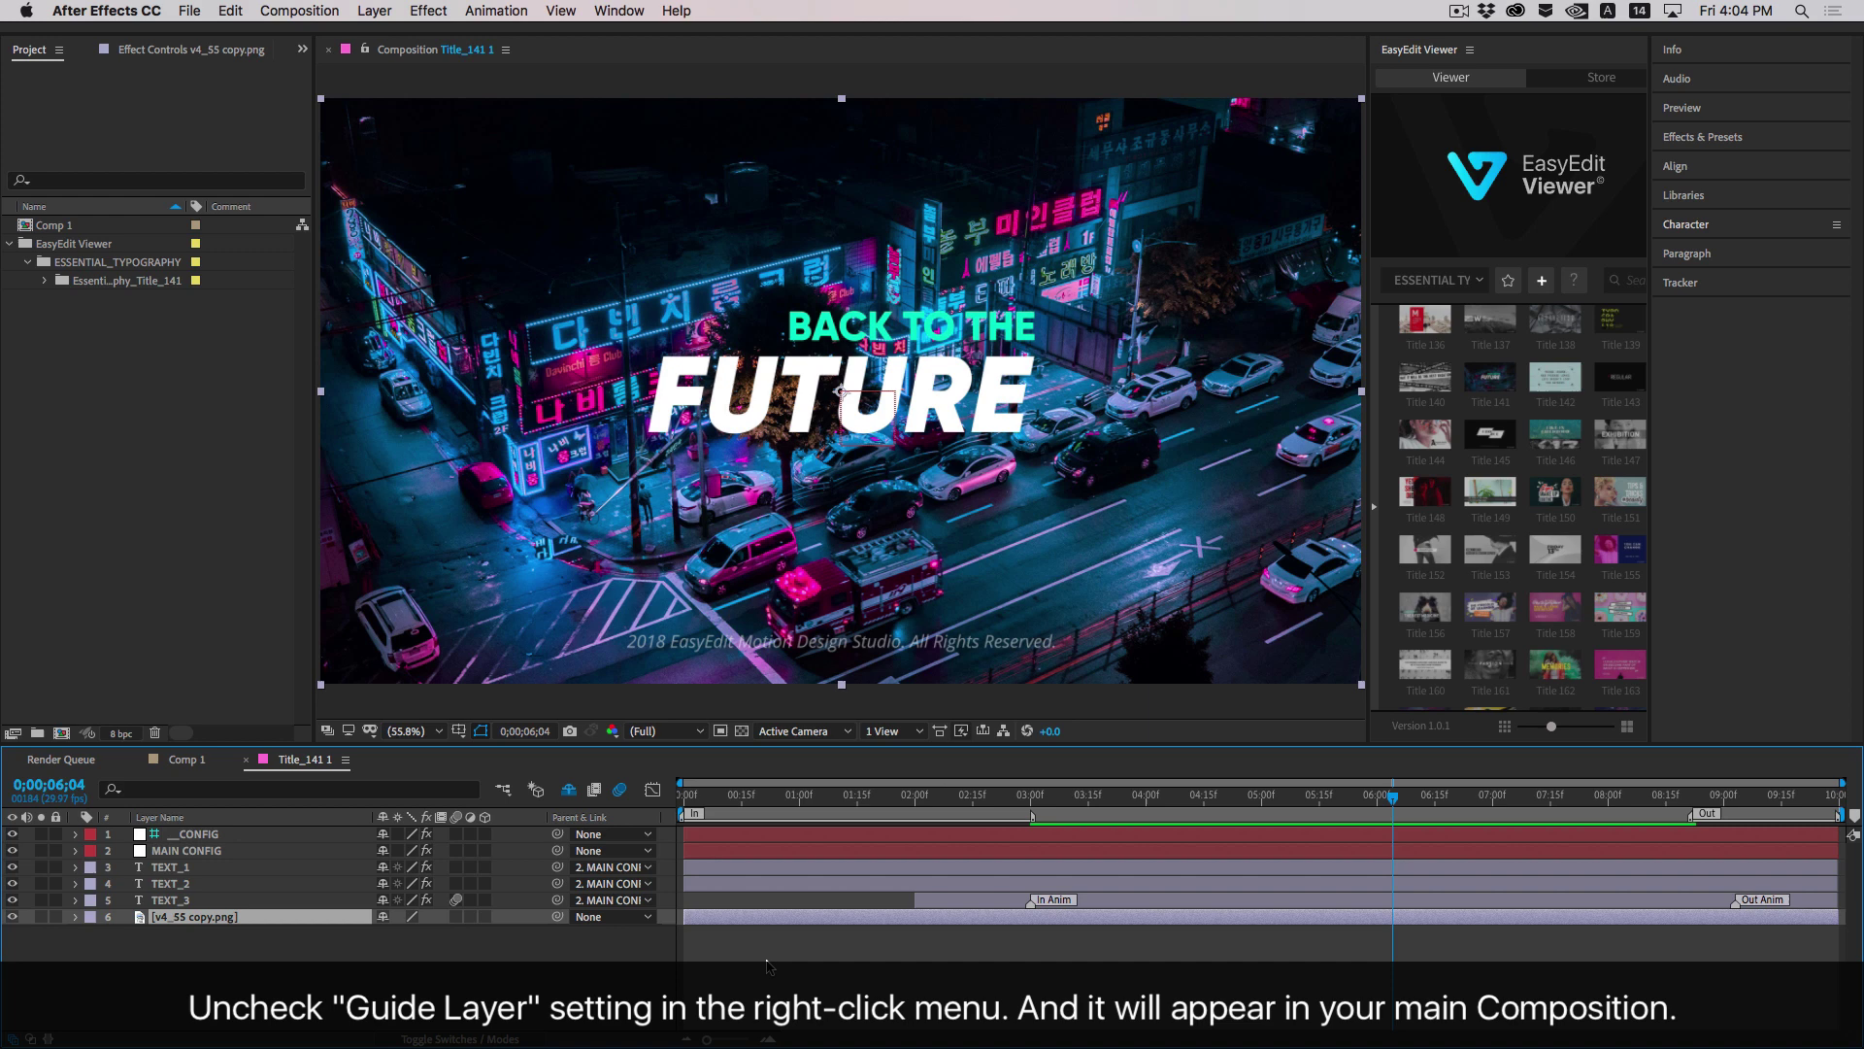
left_click(183, 765)
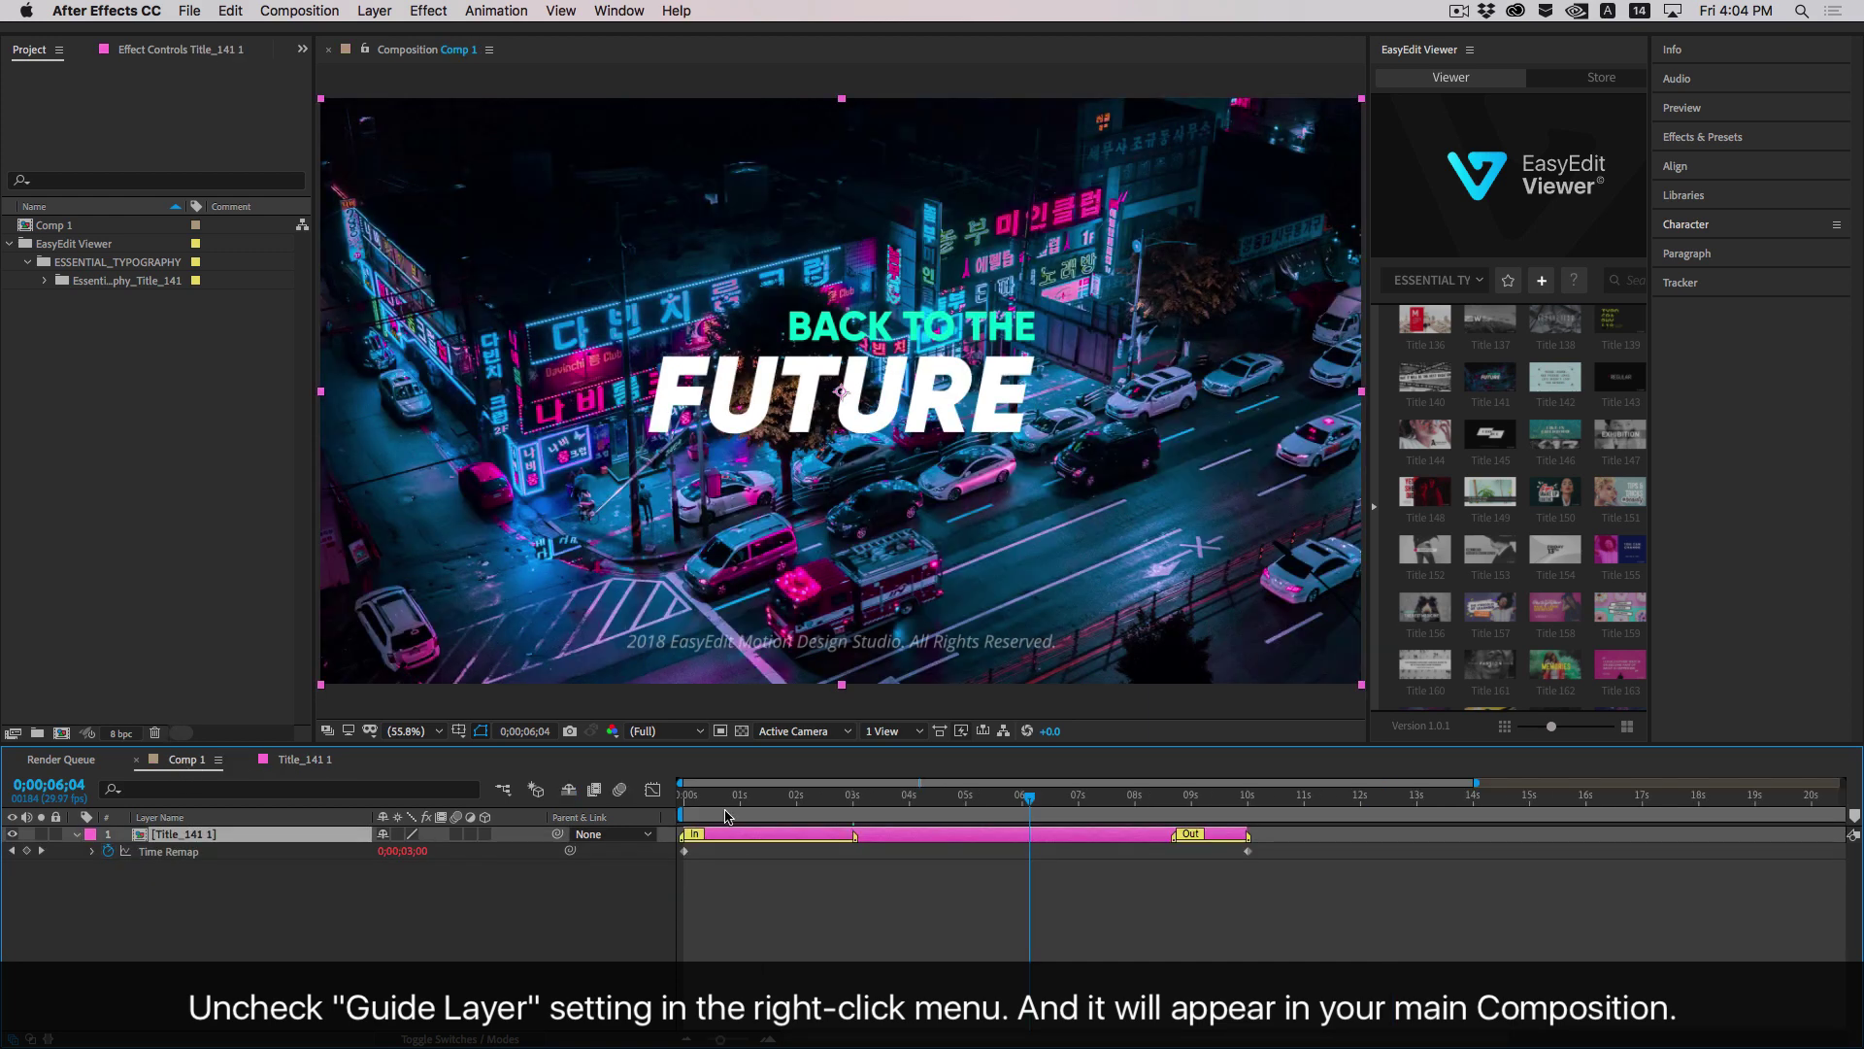
key("space")
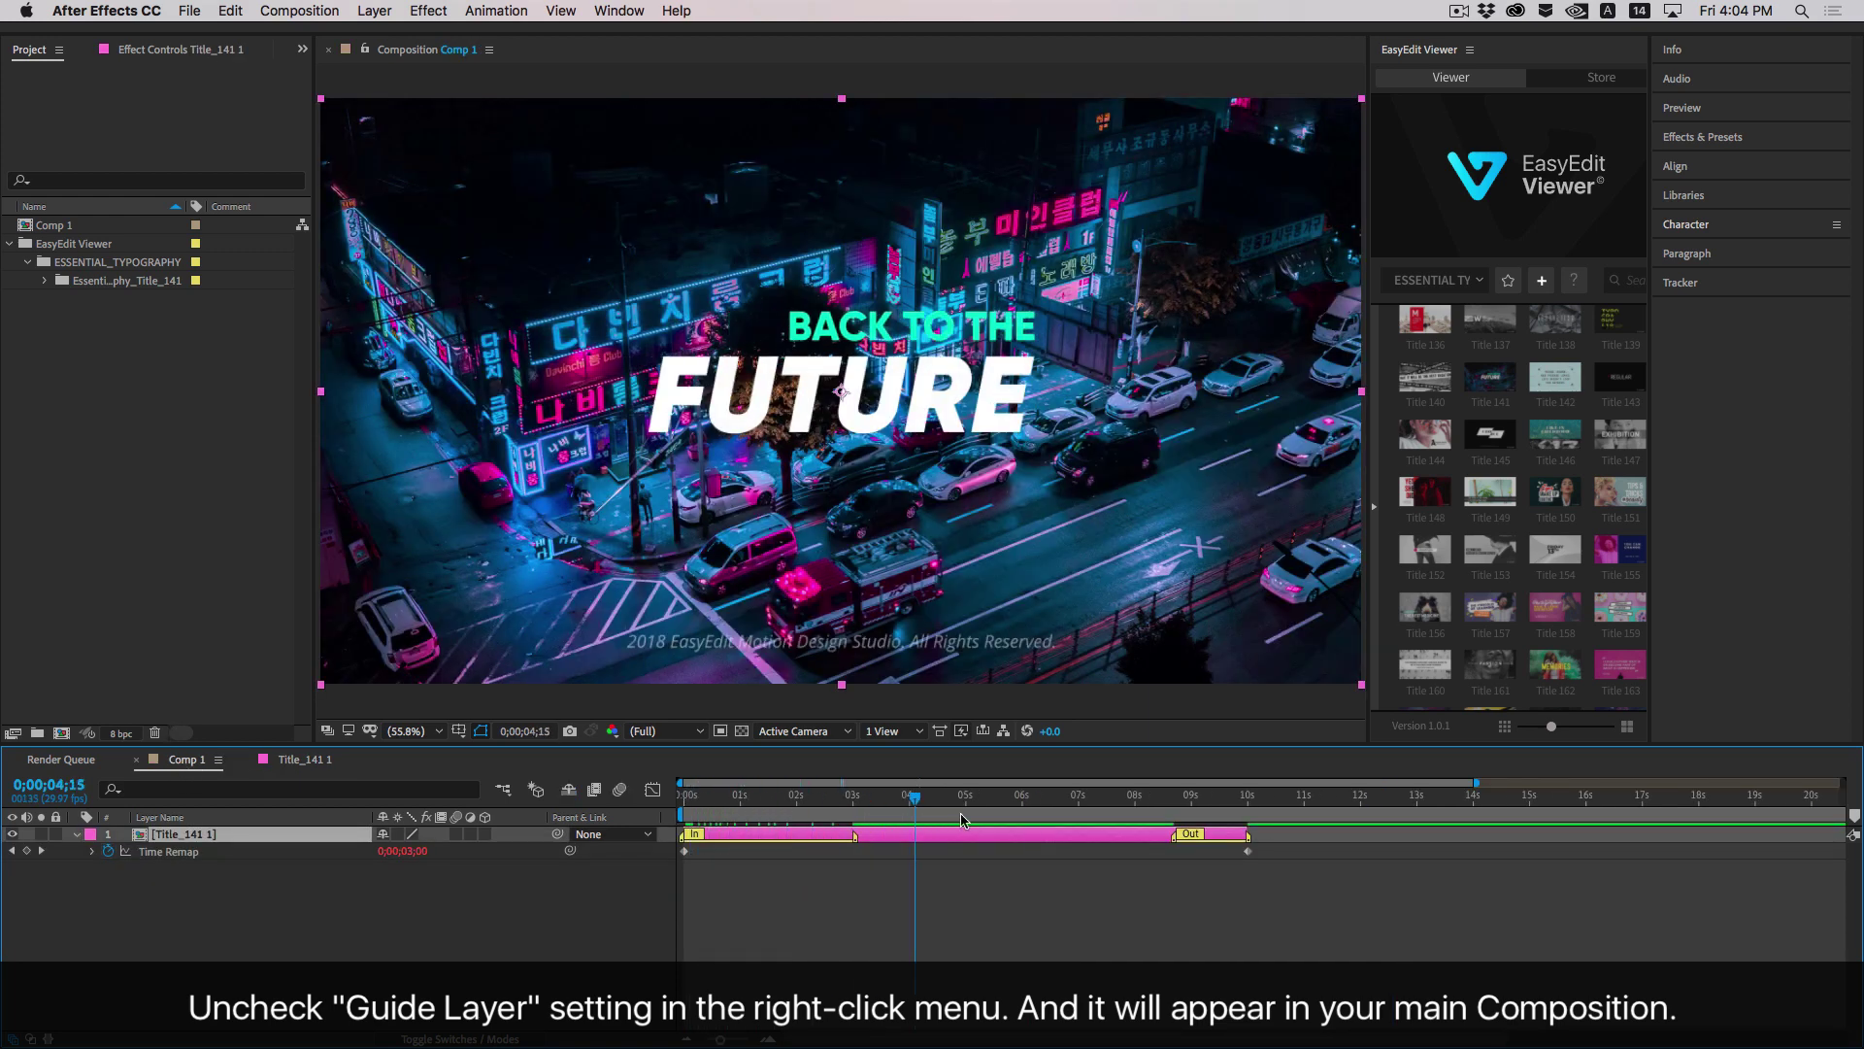
Reopen the Title_141 1 composition at 0;00;05;29, open it in Essential Graphics and look through its editable properties
double_click(911, 839)
left_click_drag(738, 798, 1374, 850)
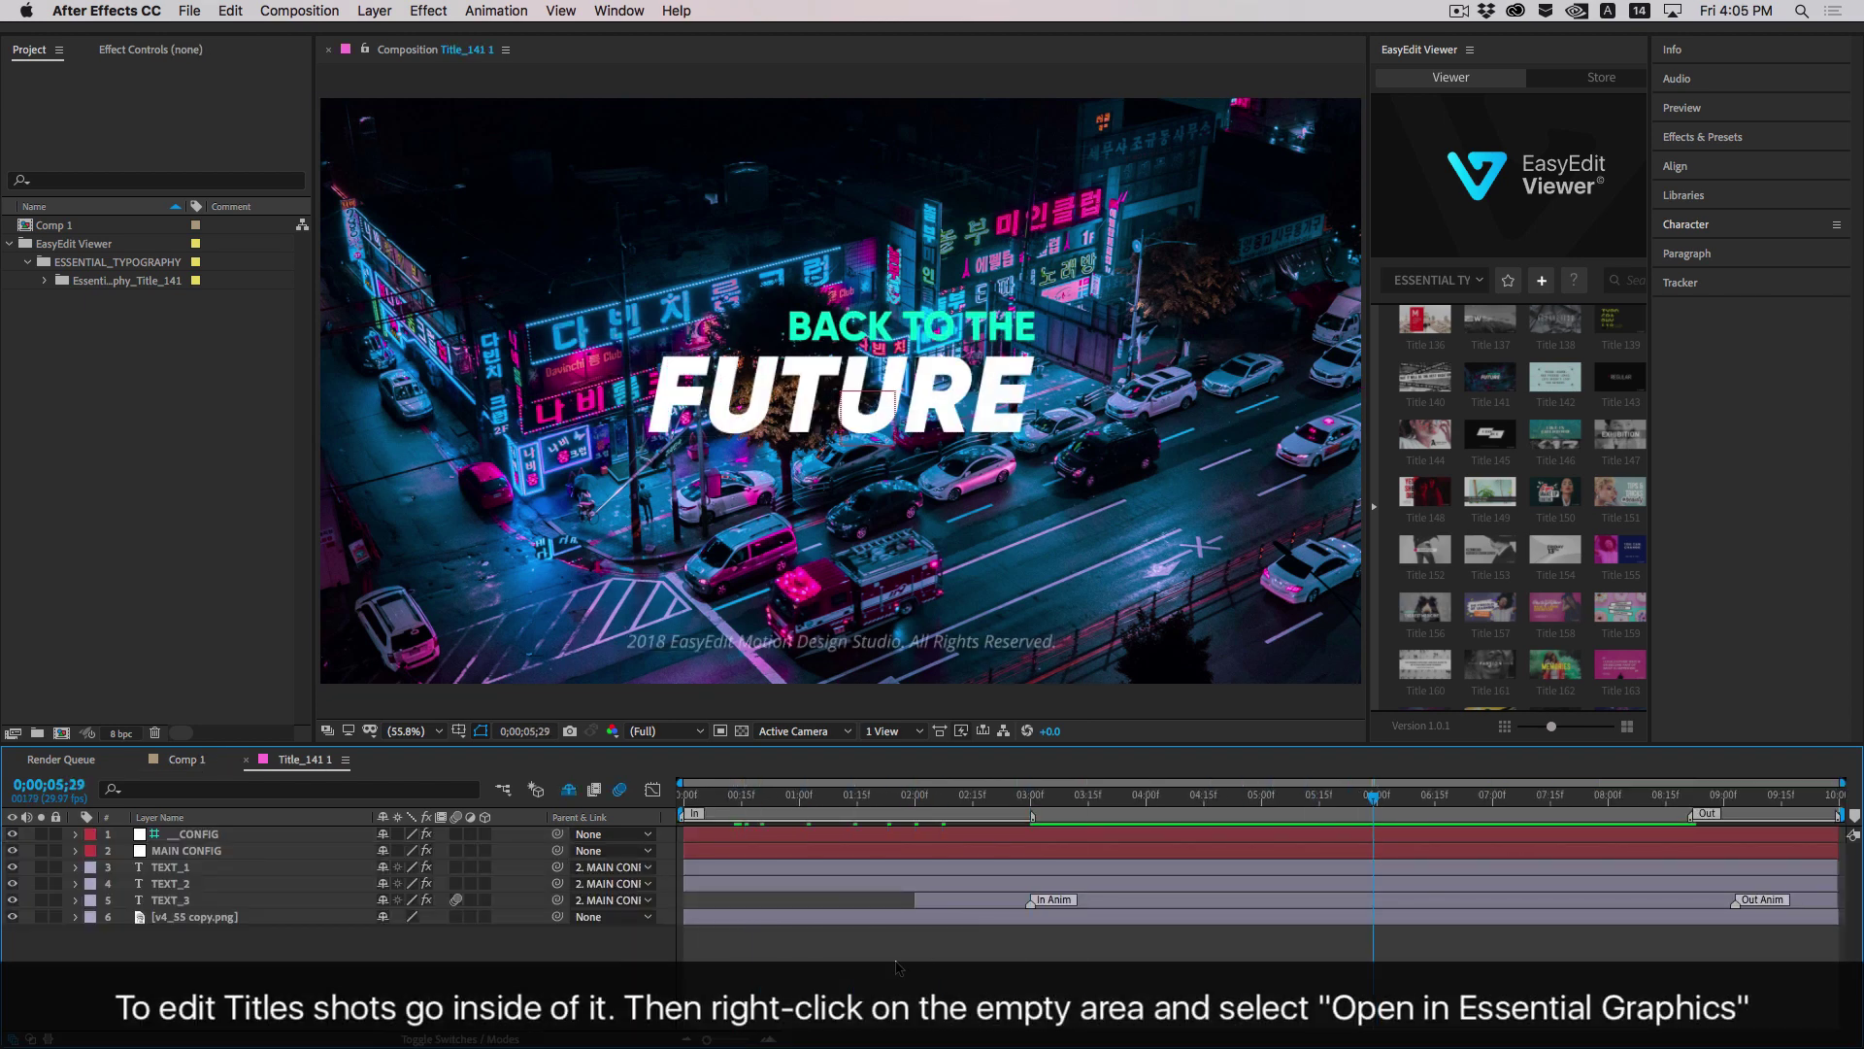
right_click(636, 971)
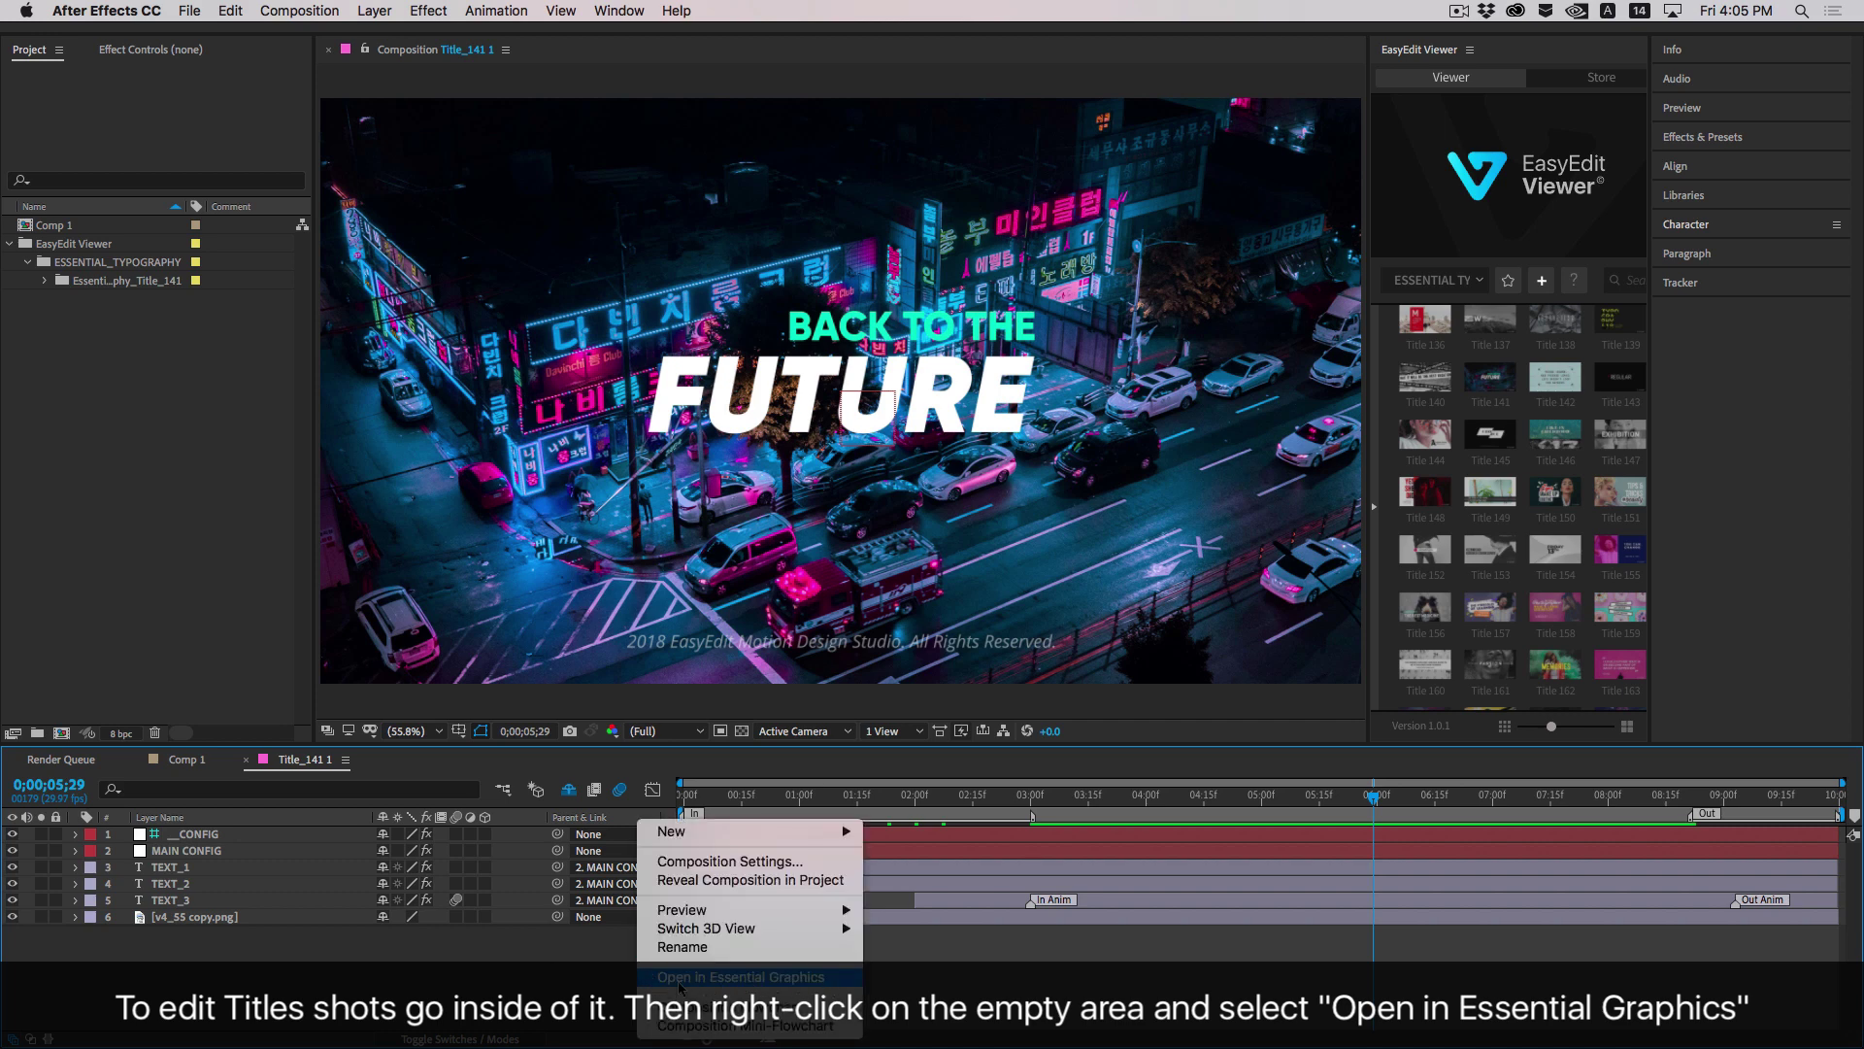
left_click(788, 978)
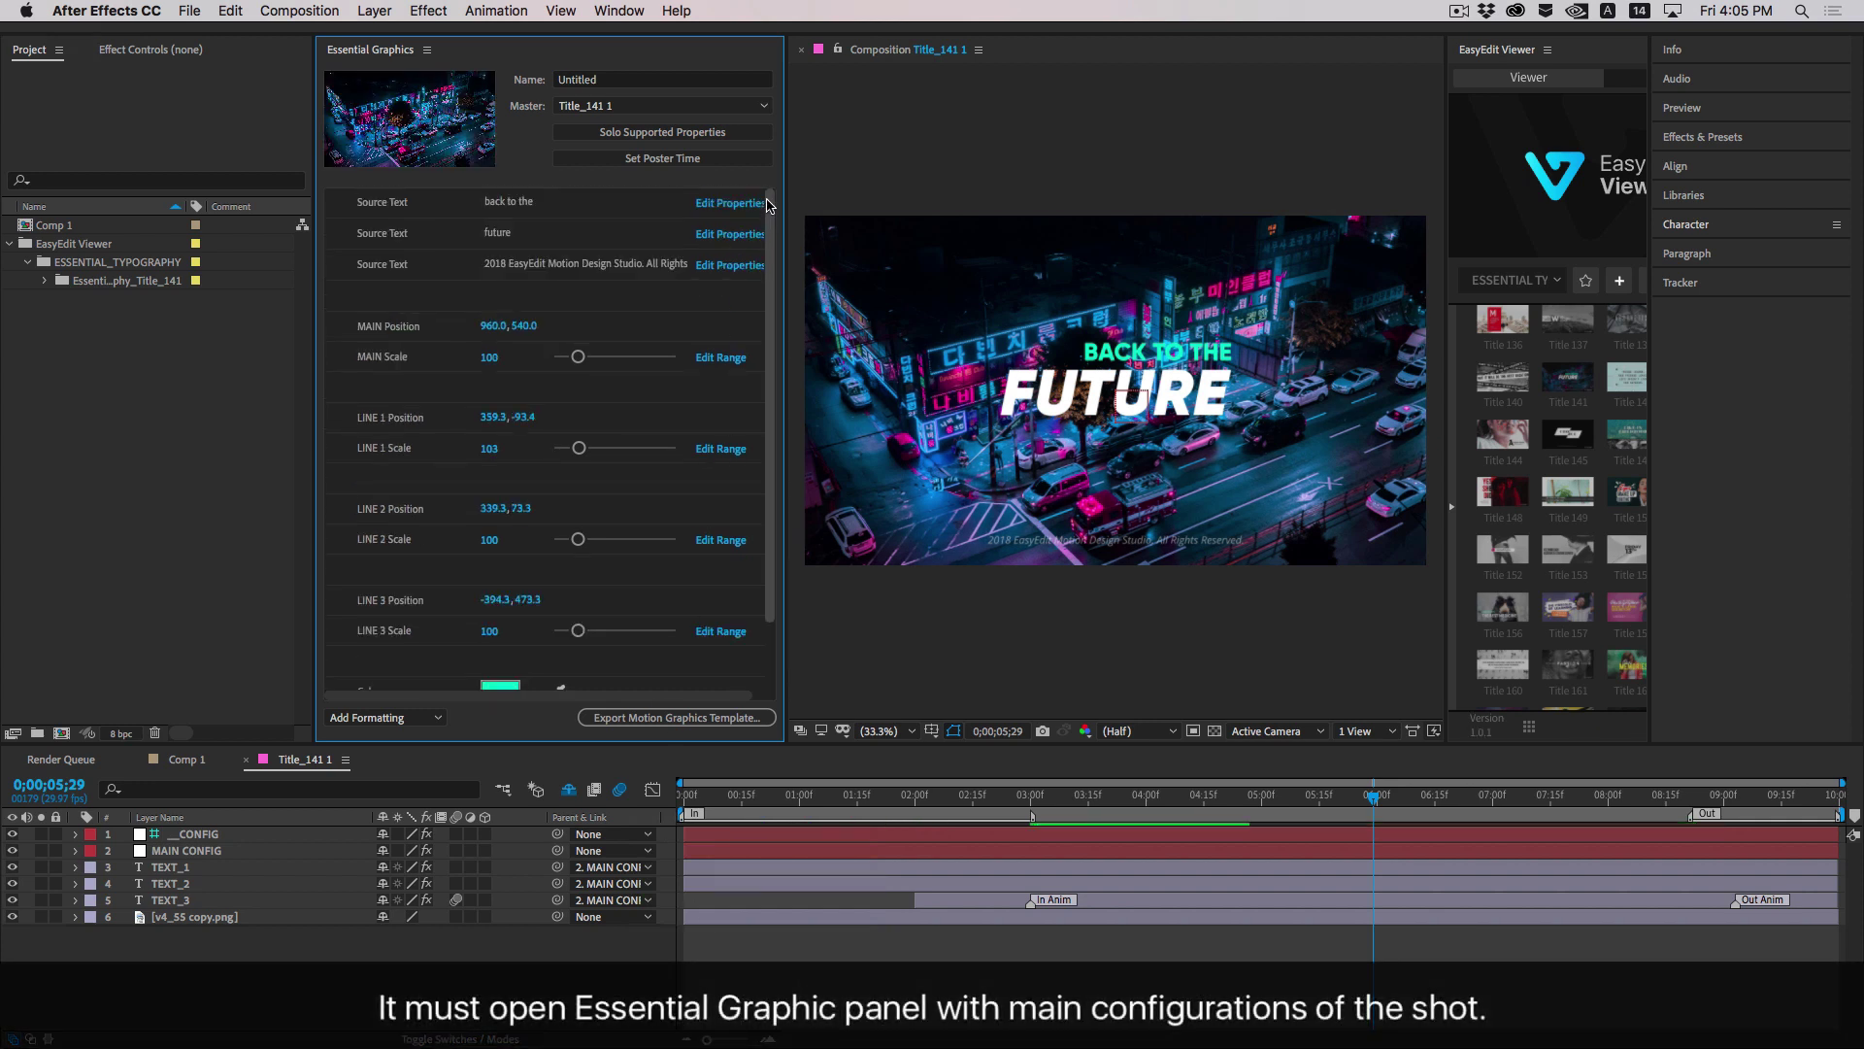
left_click_drag(770, 204, 767, 288)
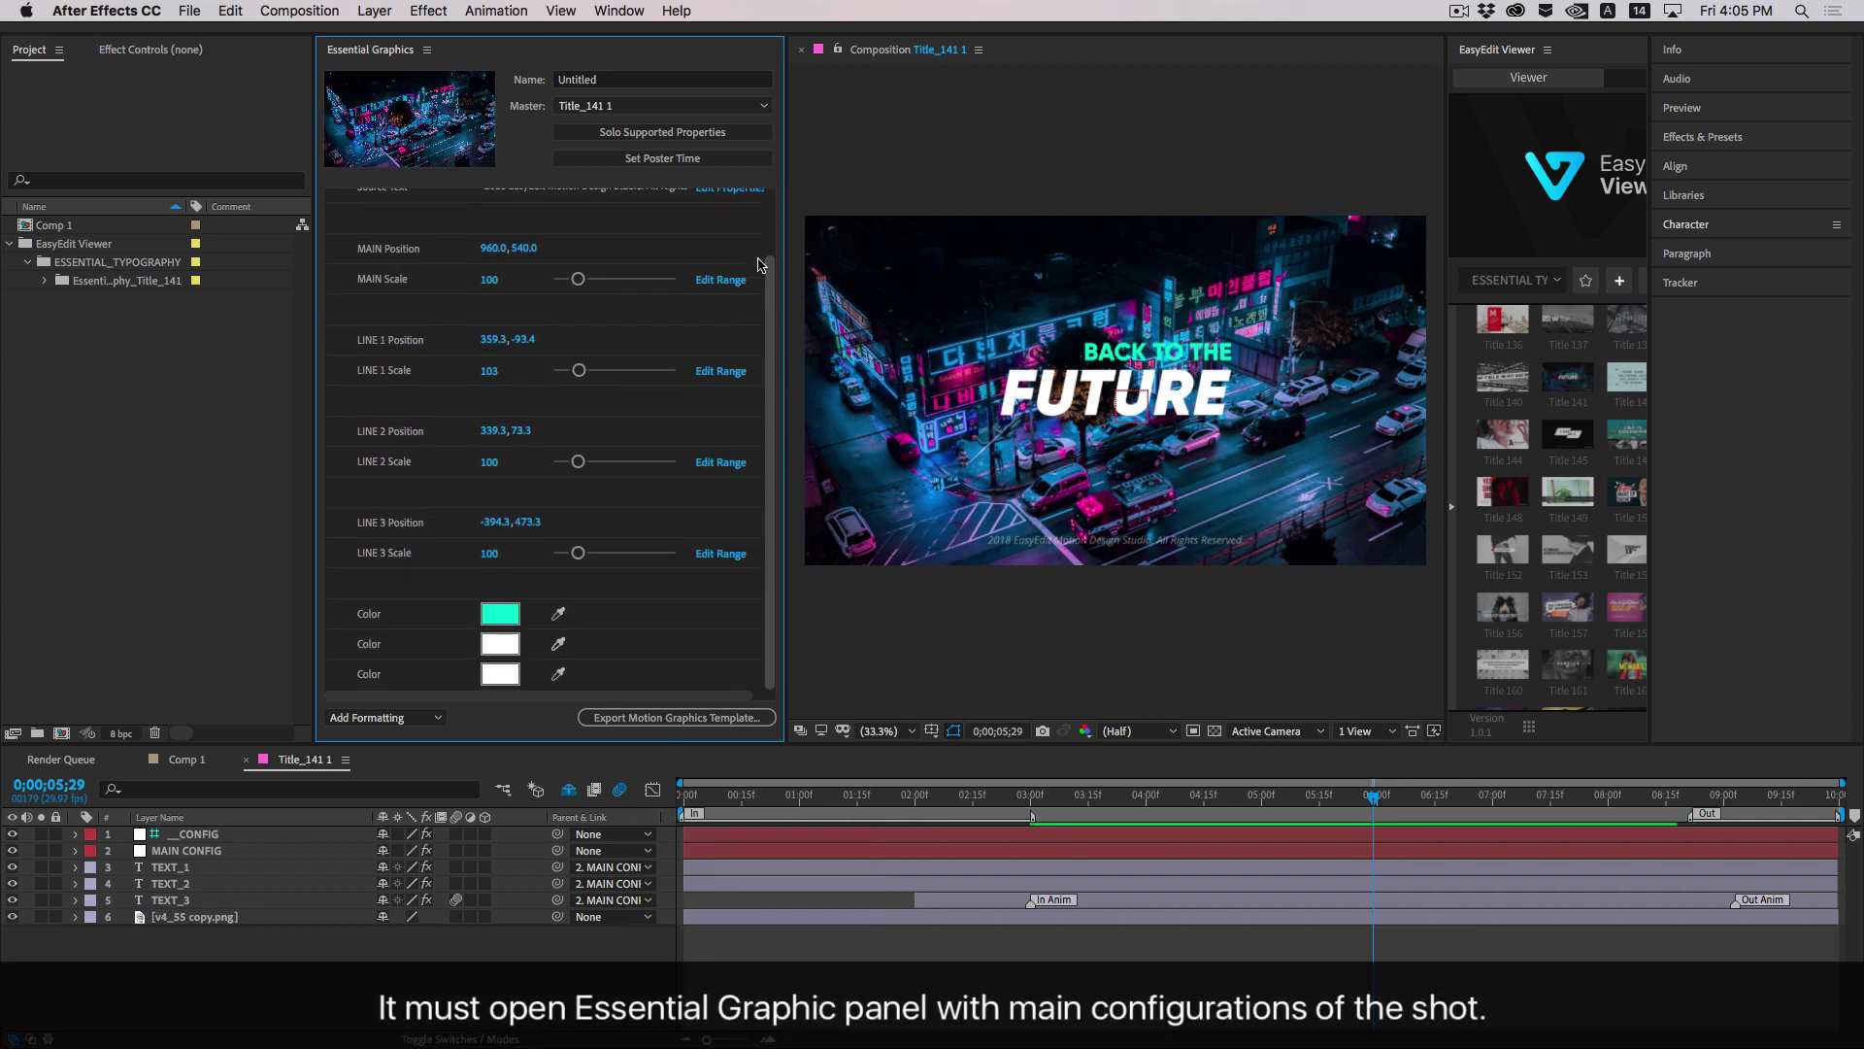
scroll(760, 264, "up", 2)
left_click(881, 961)
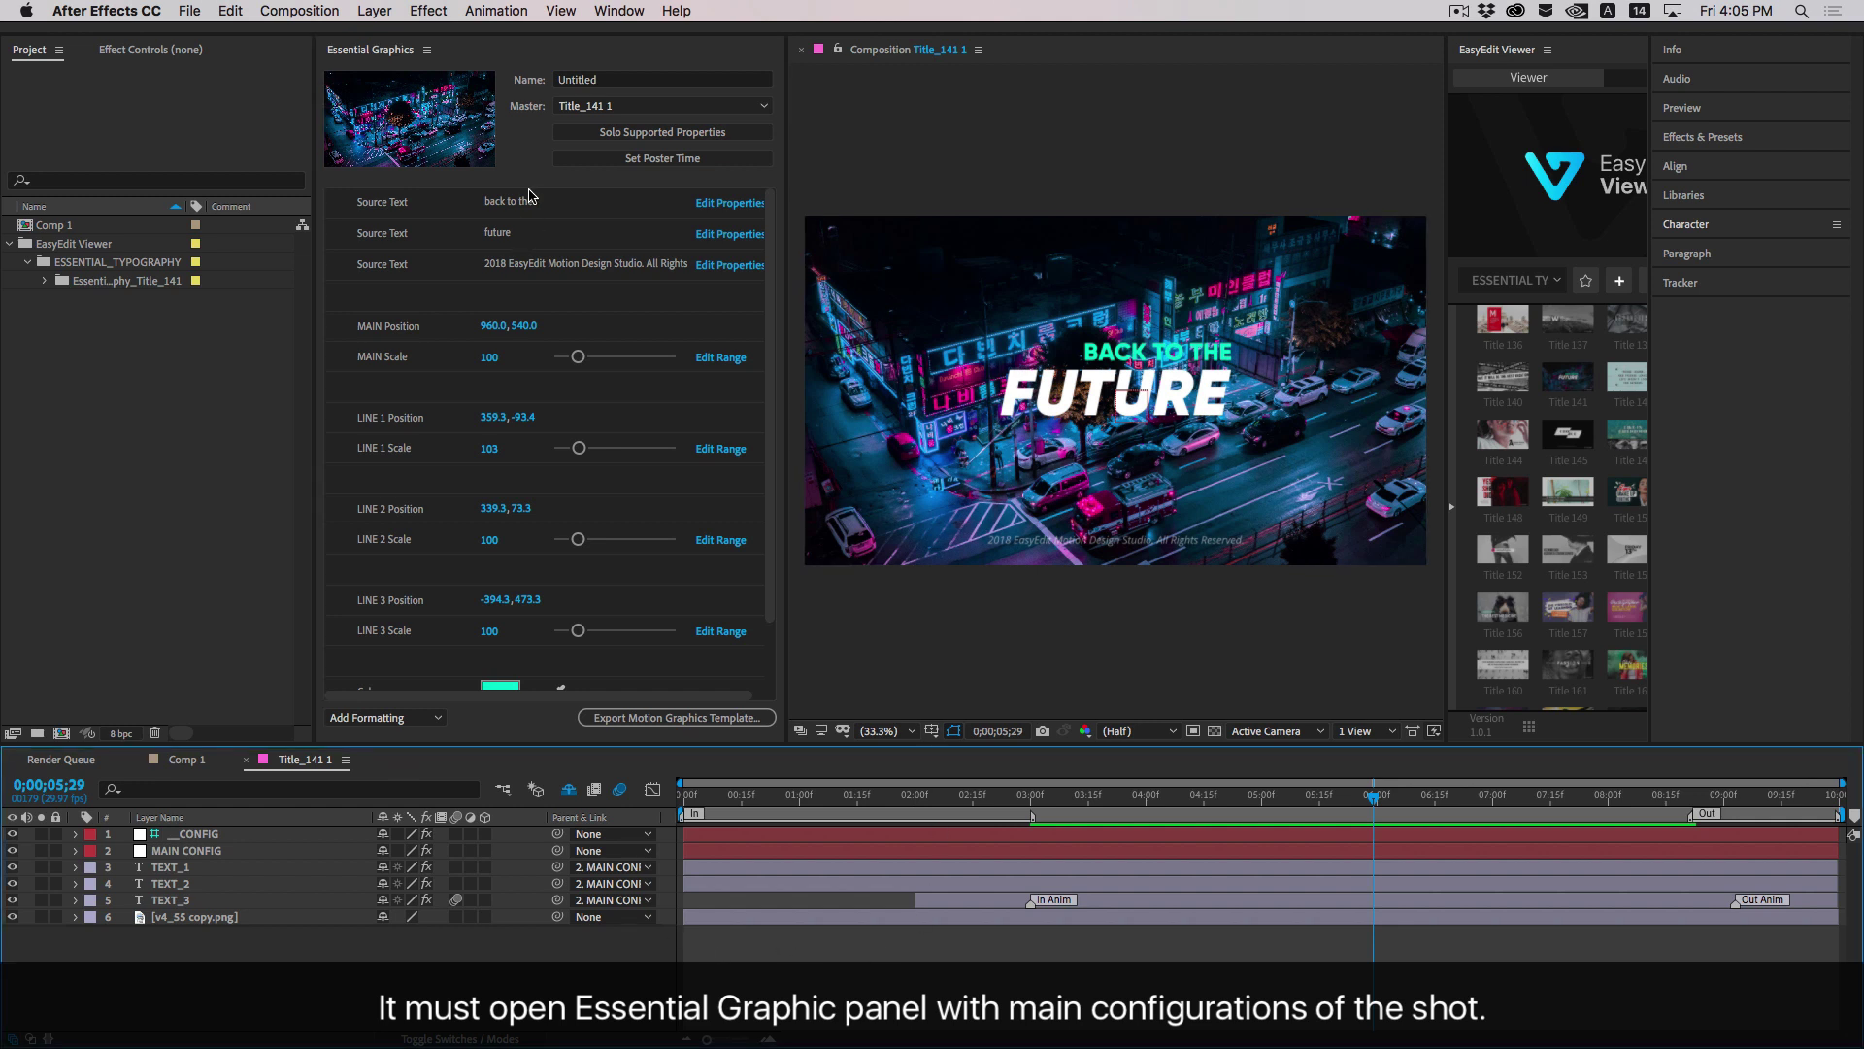
Change the title's first source text to "Hello"
left_click(531, 199)
left_click(548, 201)
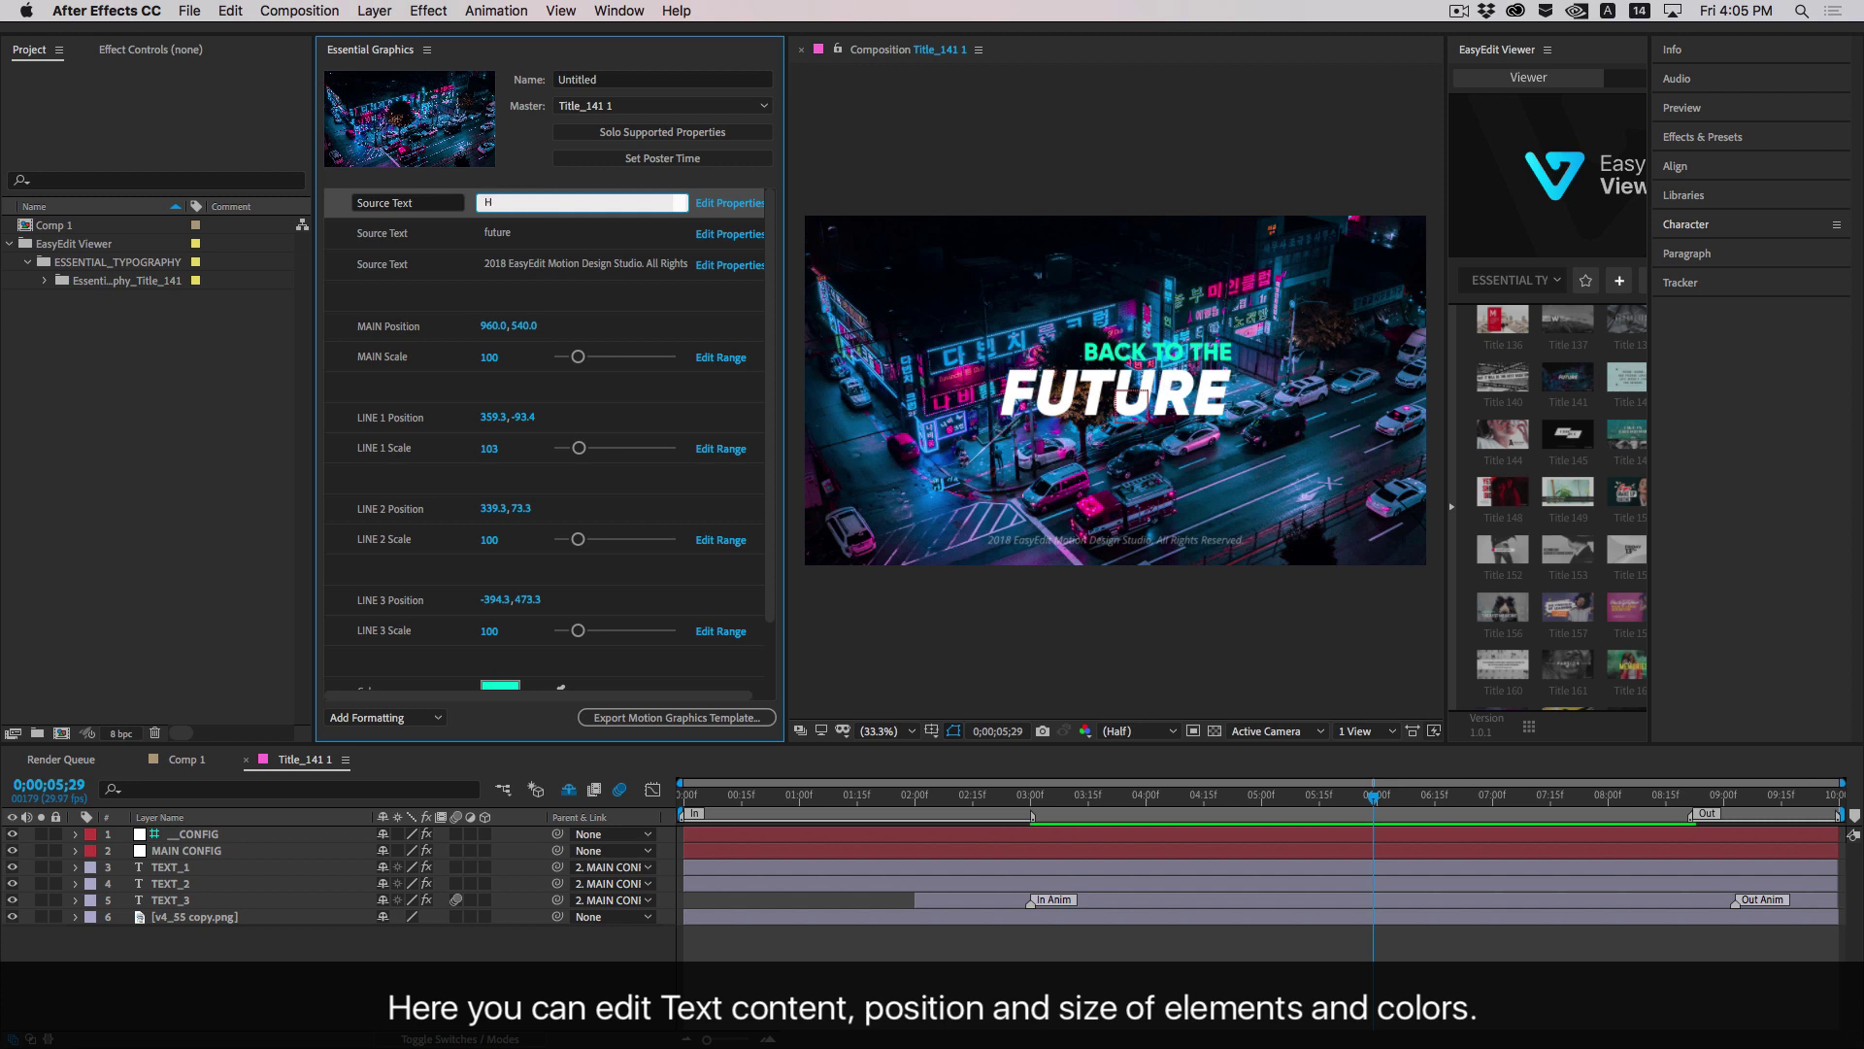
left_click(814, 976)
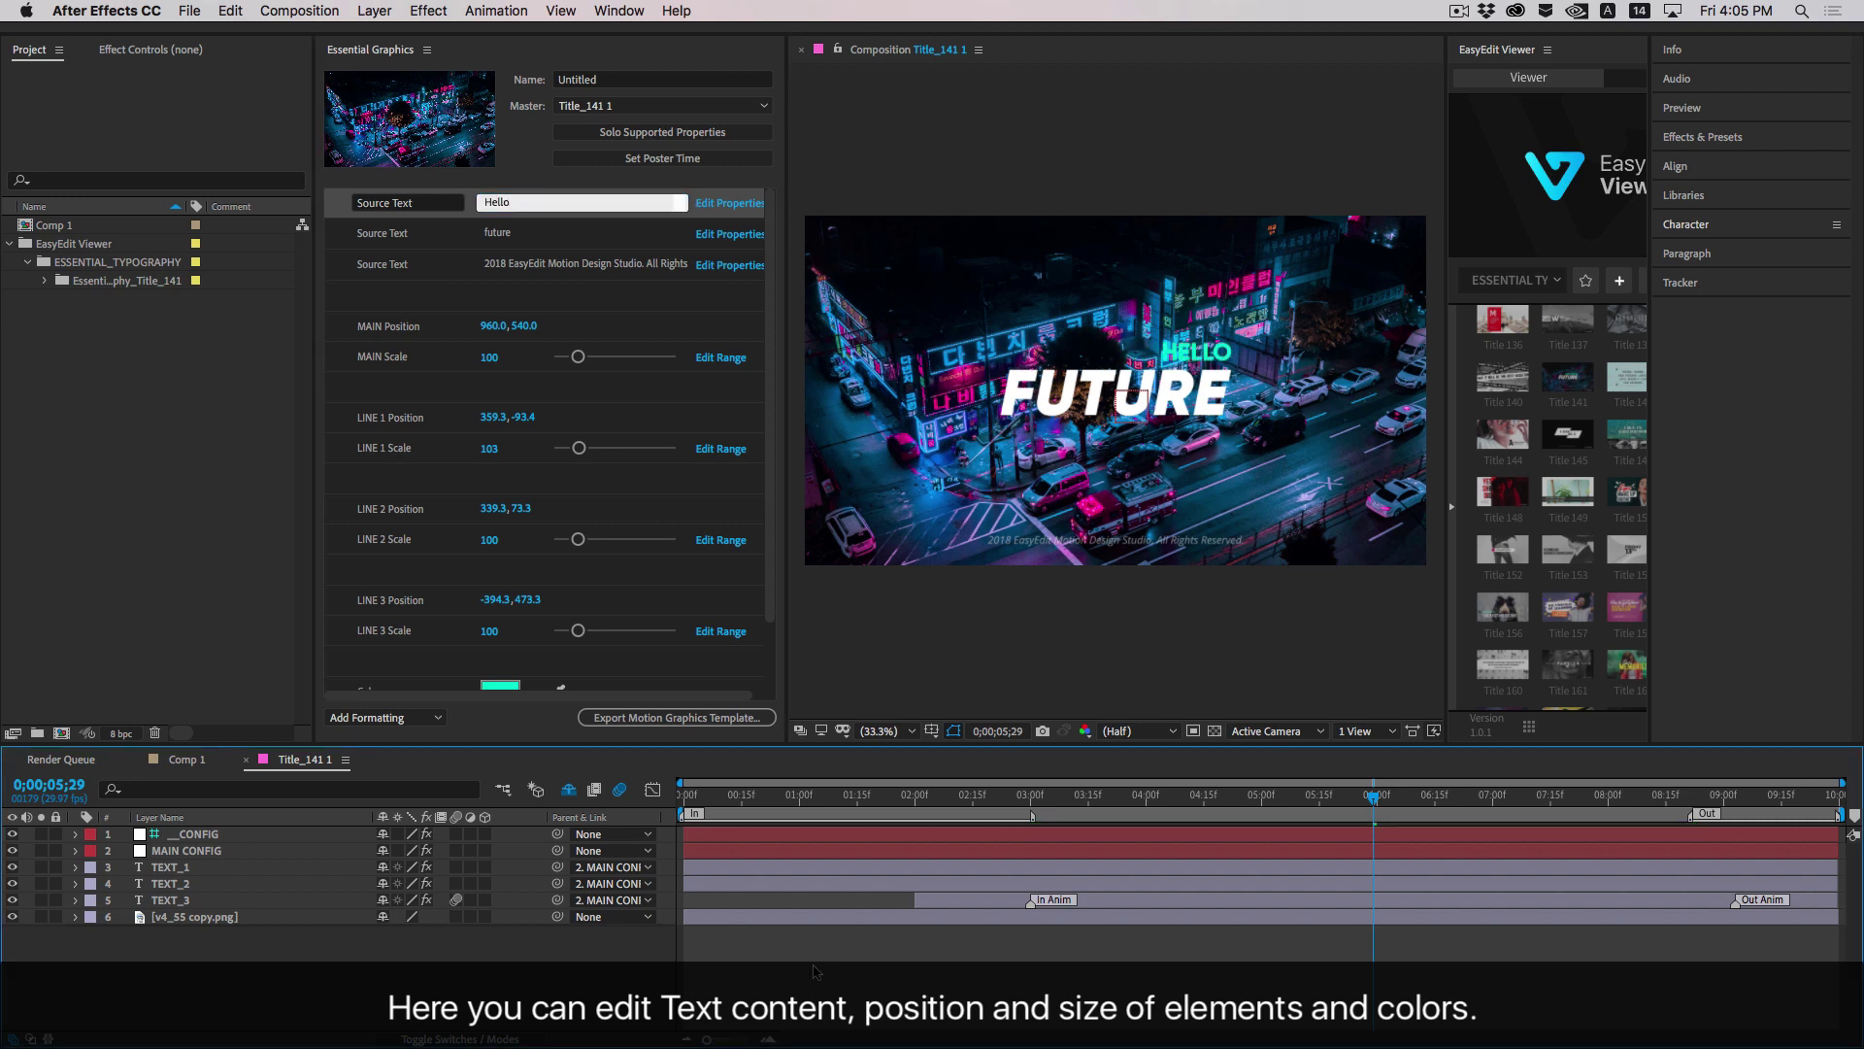
Change the second source text to "YOUR TEXT HERE" and fit it in frame with LINE 2 Scale 68 and Position 478.0, 73.3
left_click(485, 241)
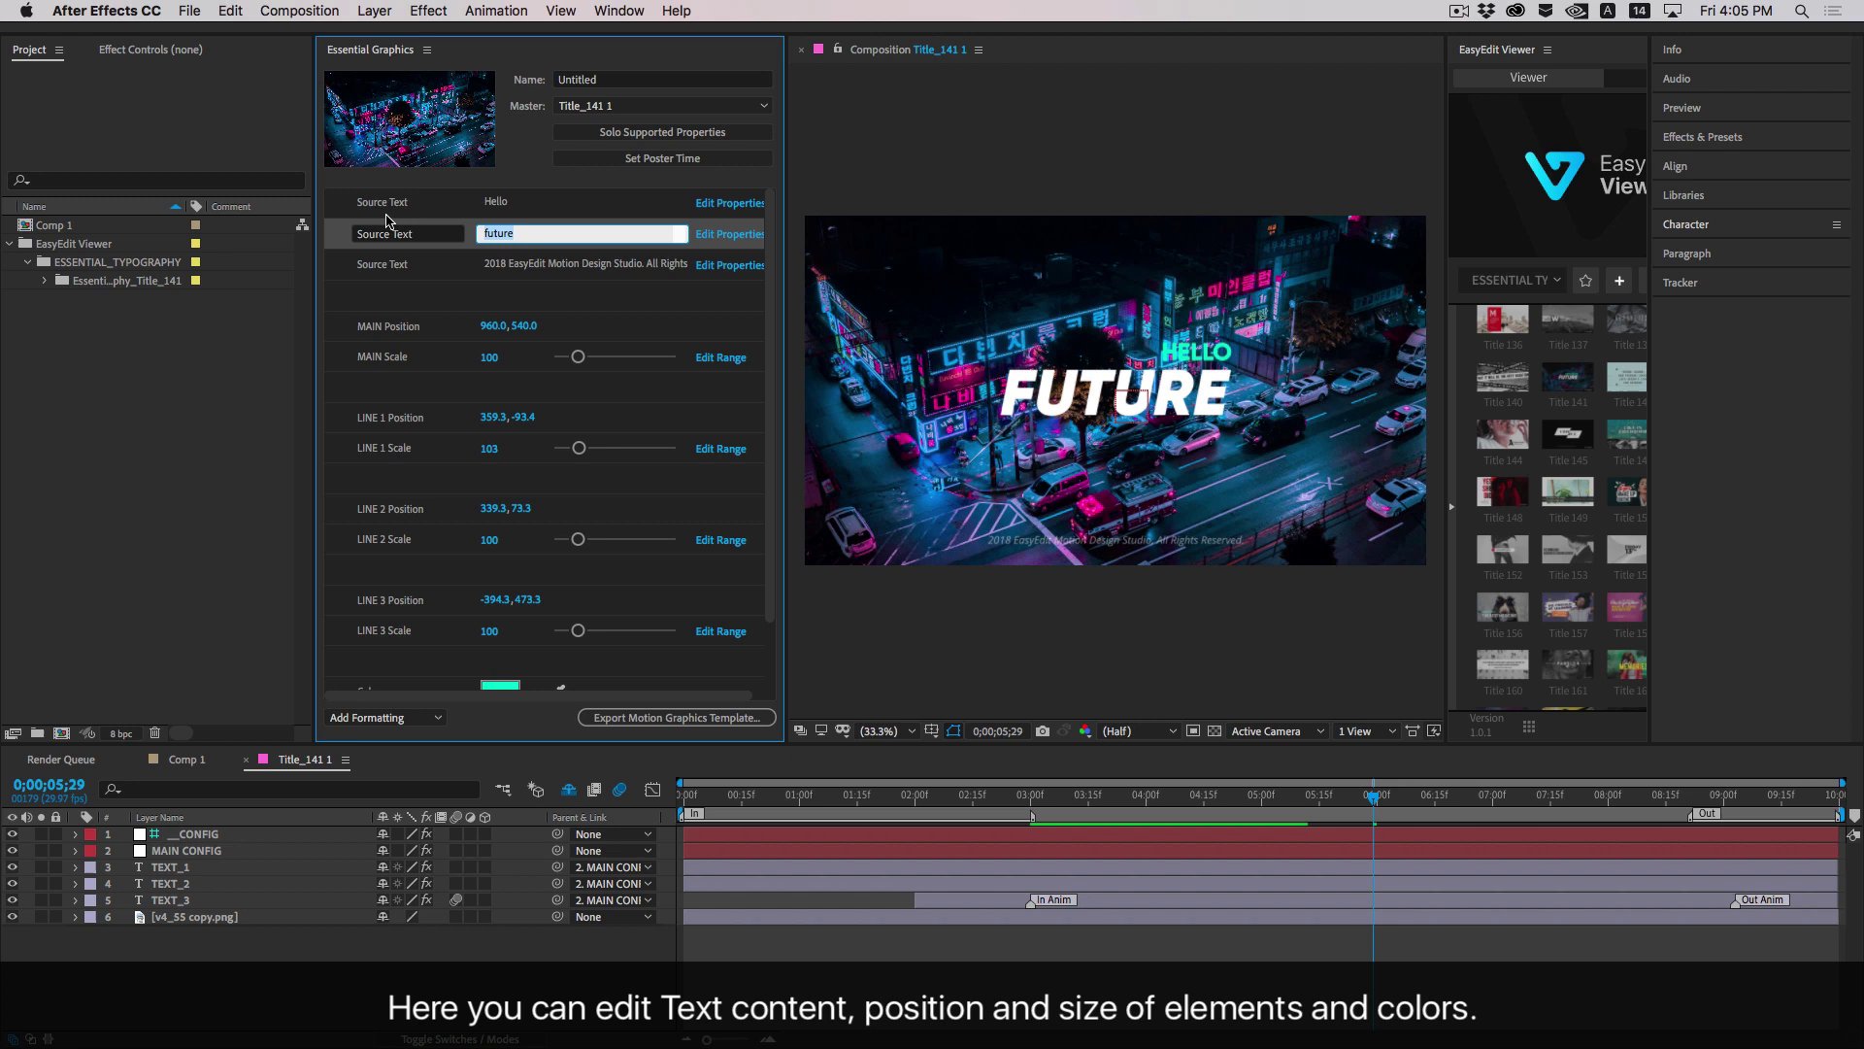
type("YOUR TEXT HERE")
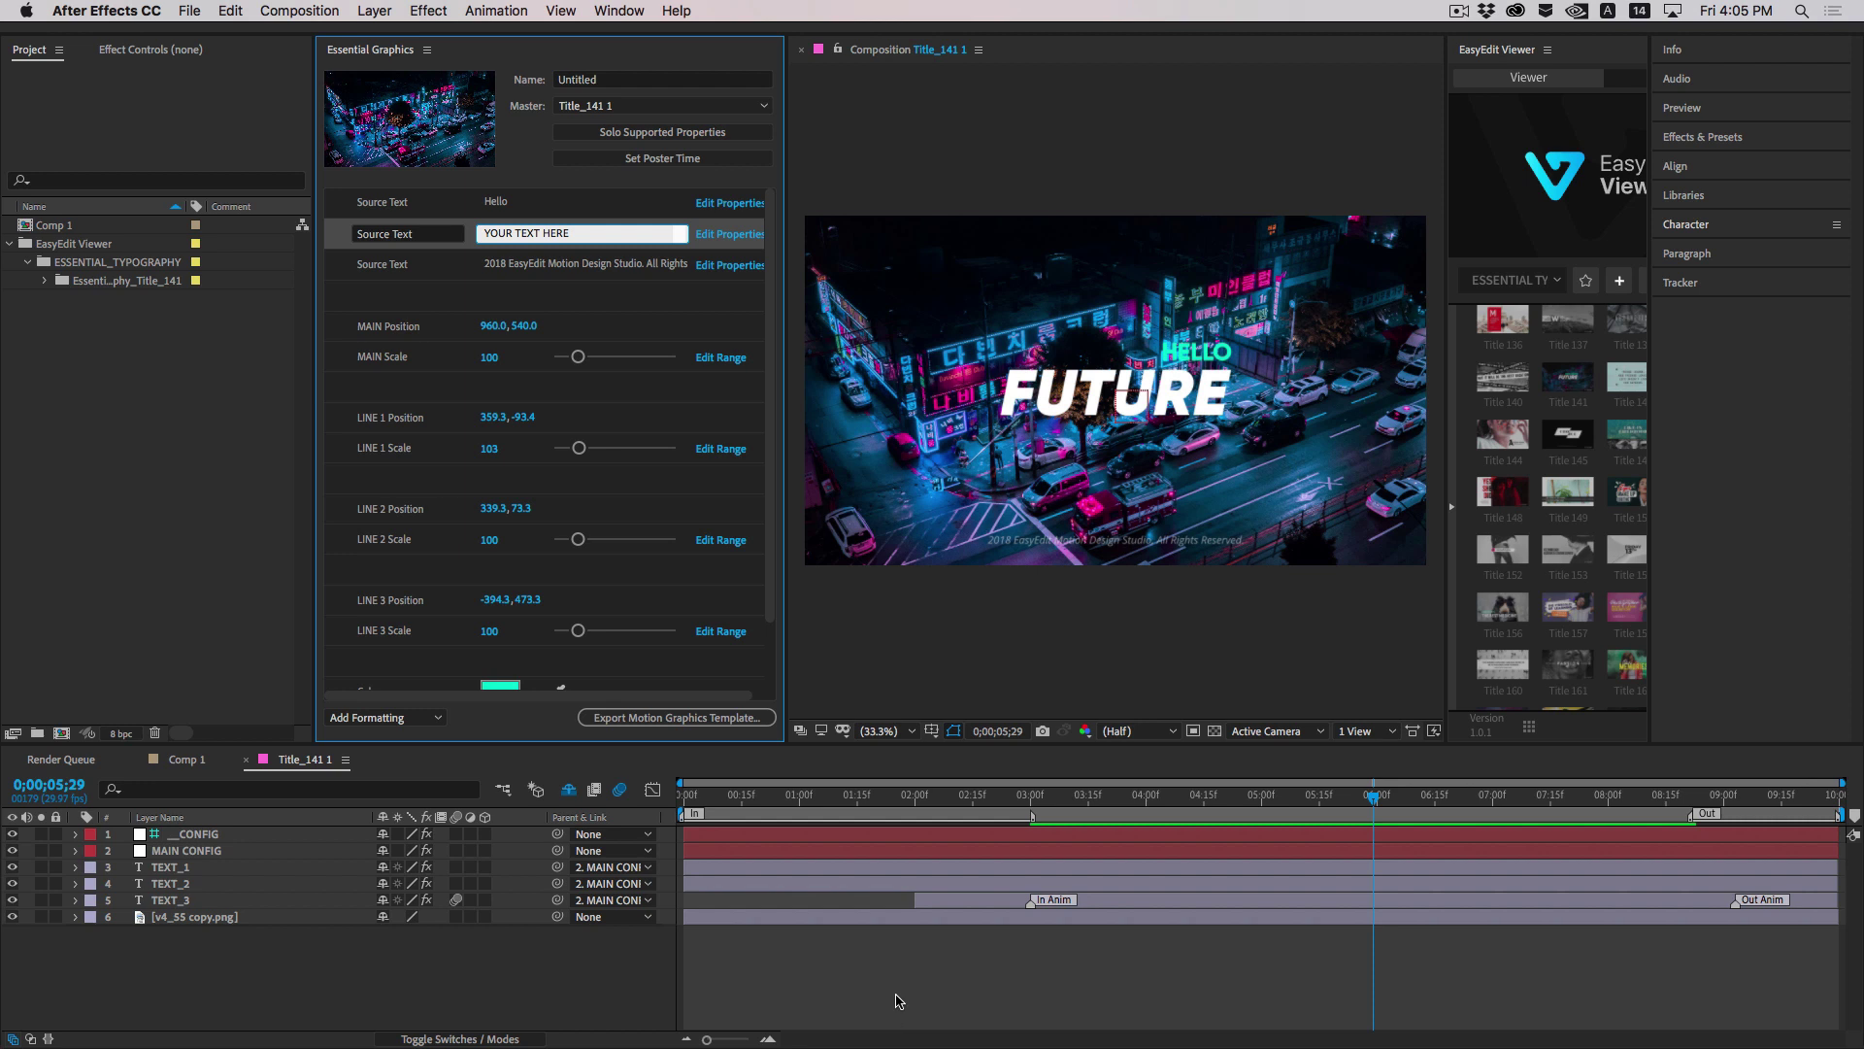
left_click(895, 1000)
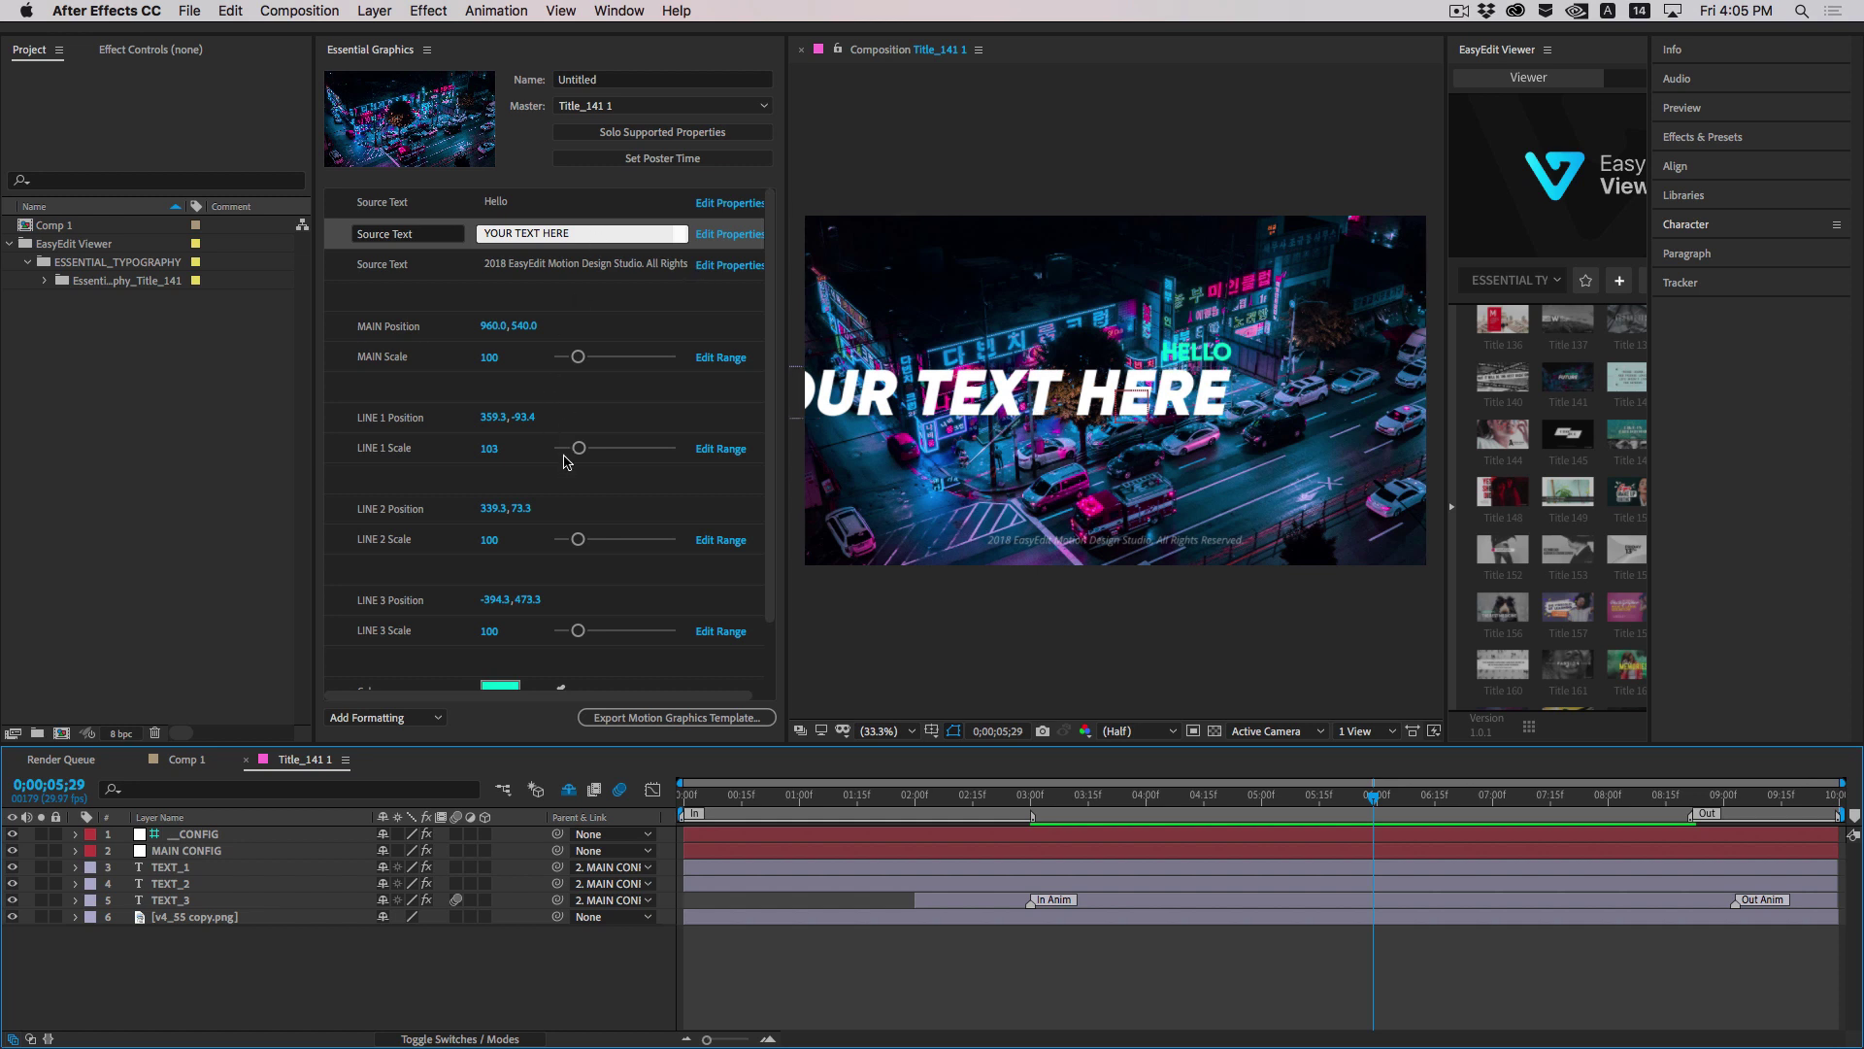
left_click_drag(573, 537, 625, 508)
Change the third source text to "And small text on the bottom", with LINE 3 Scale 146 and Position -282.0, 441.0
left_click(666, 260)
type("And small text on the bottom")
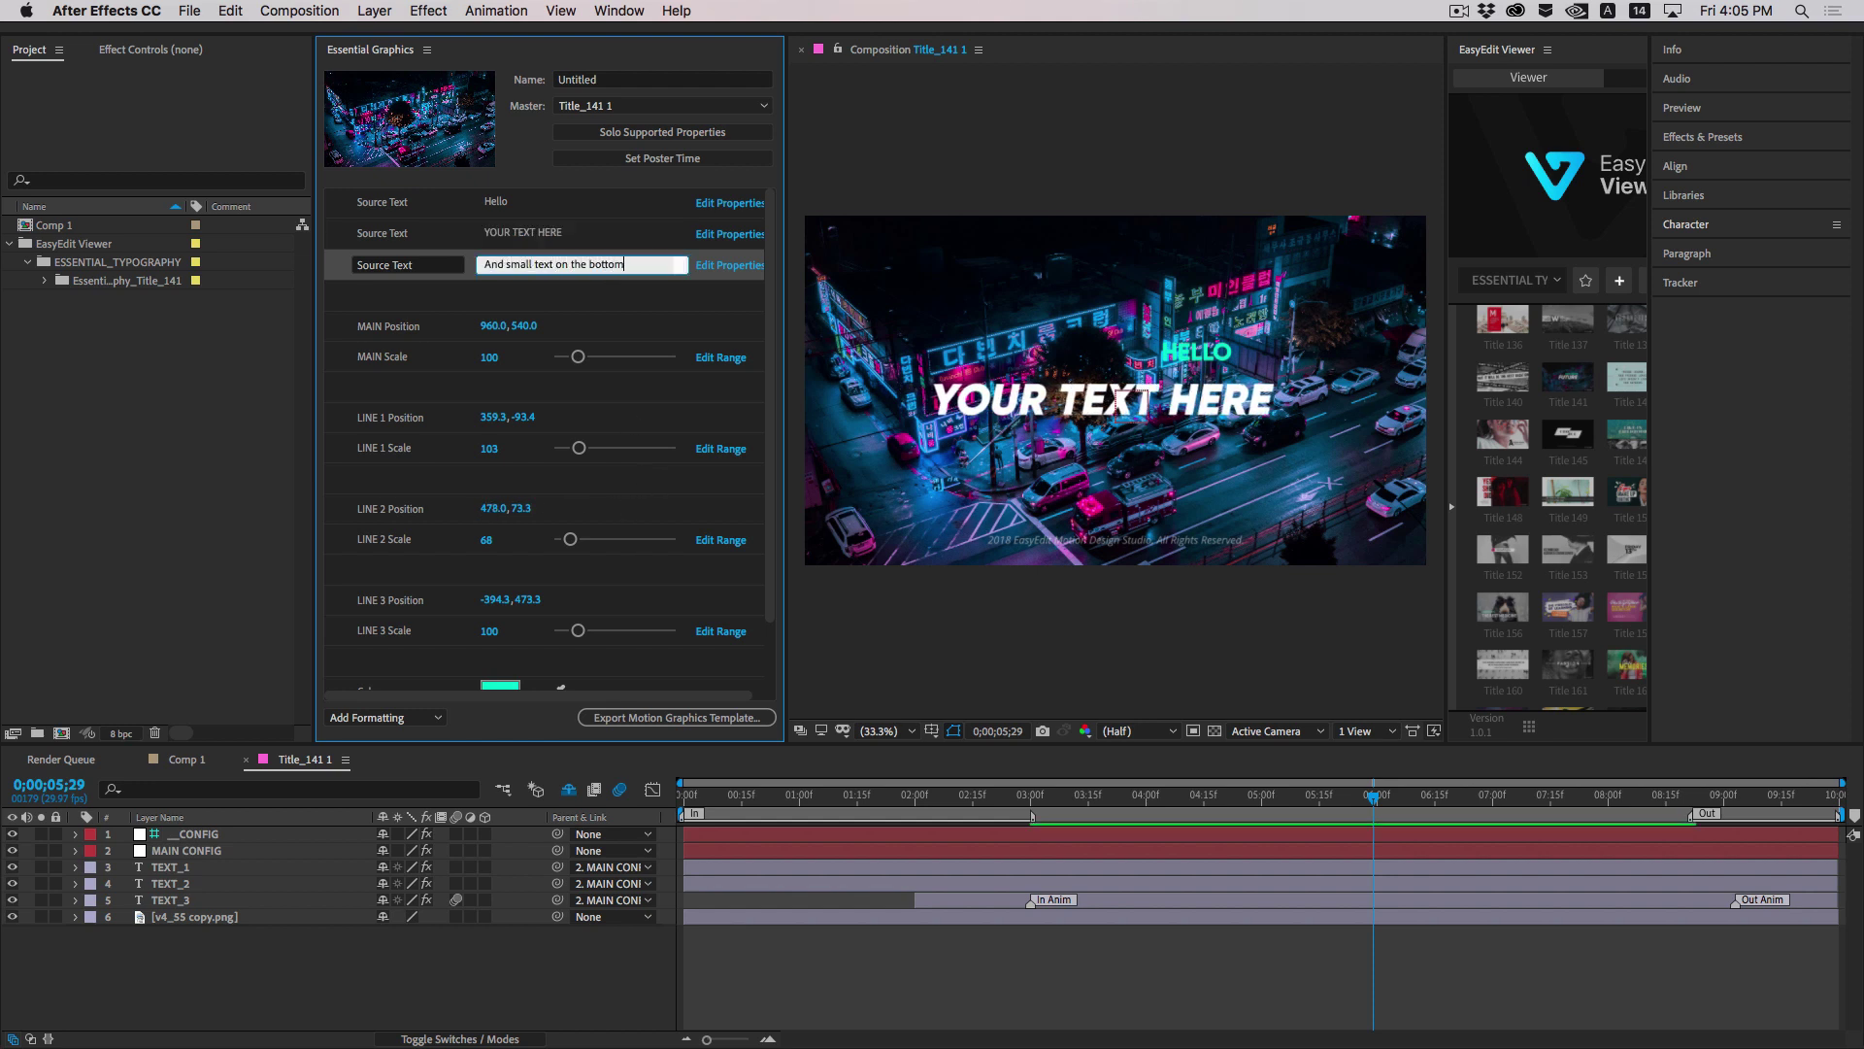
left_click(887, 985)
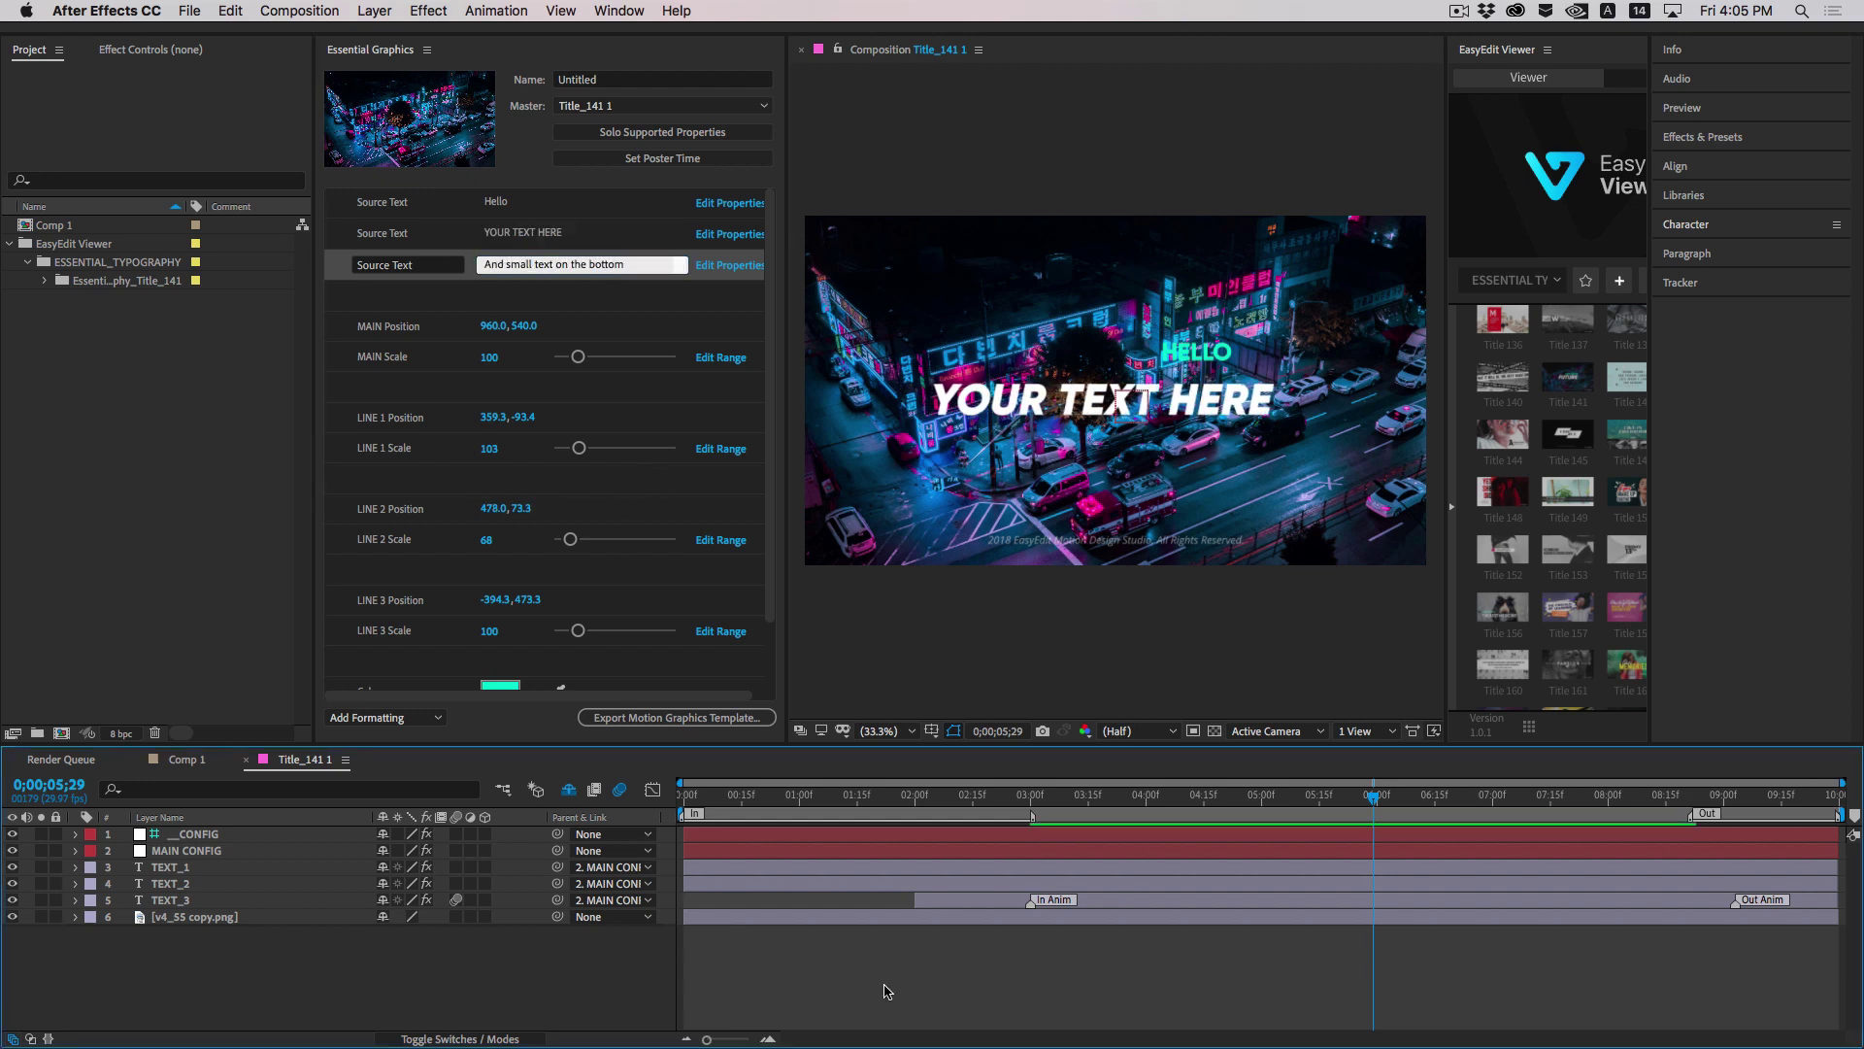
left_click_drag(495, 599, 588, 632)
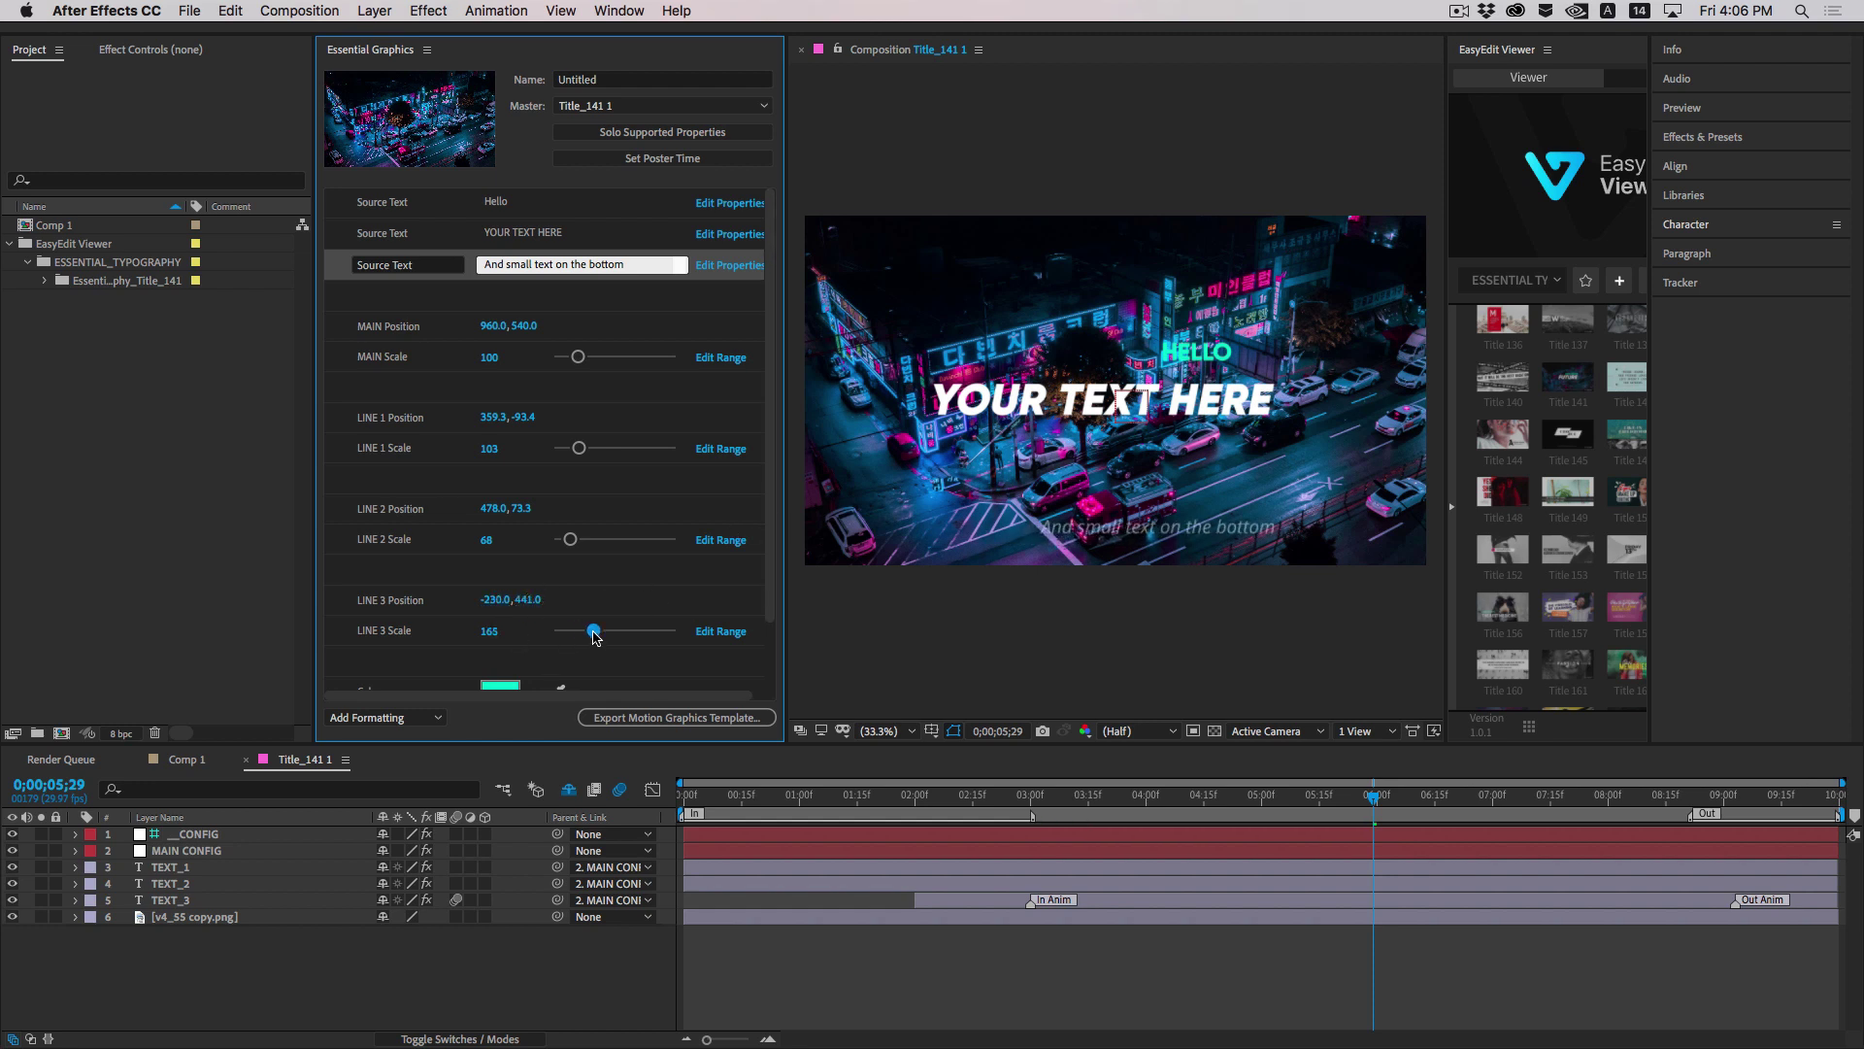
left_click_drag(448, 599, 442, 599)
Recolor the title's first line to a vivid purple
scroll(544, 485, "down", 1)
left_click(500, 614)
left_click(1051, 598)
left_click(981, 574)
left_click(1207, 555)
Set LINE 1 Scale to 158 and Position to 494.0, -85.0, and preview the title animation
scroll(582, 437, "up", 1)
left_click_drag(578, 403, 592, 403)
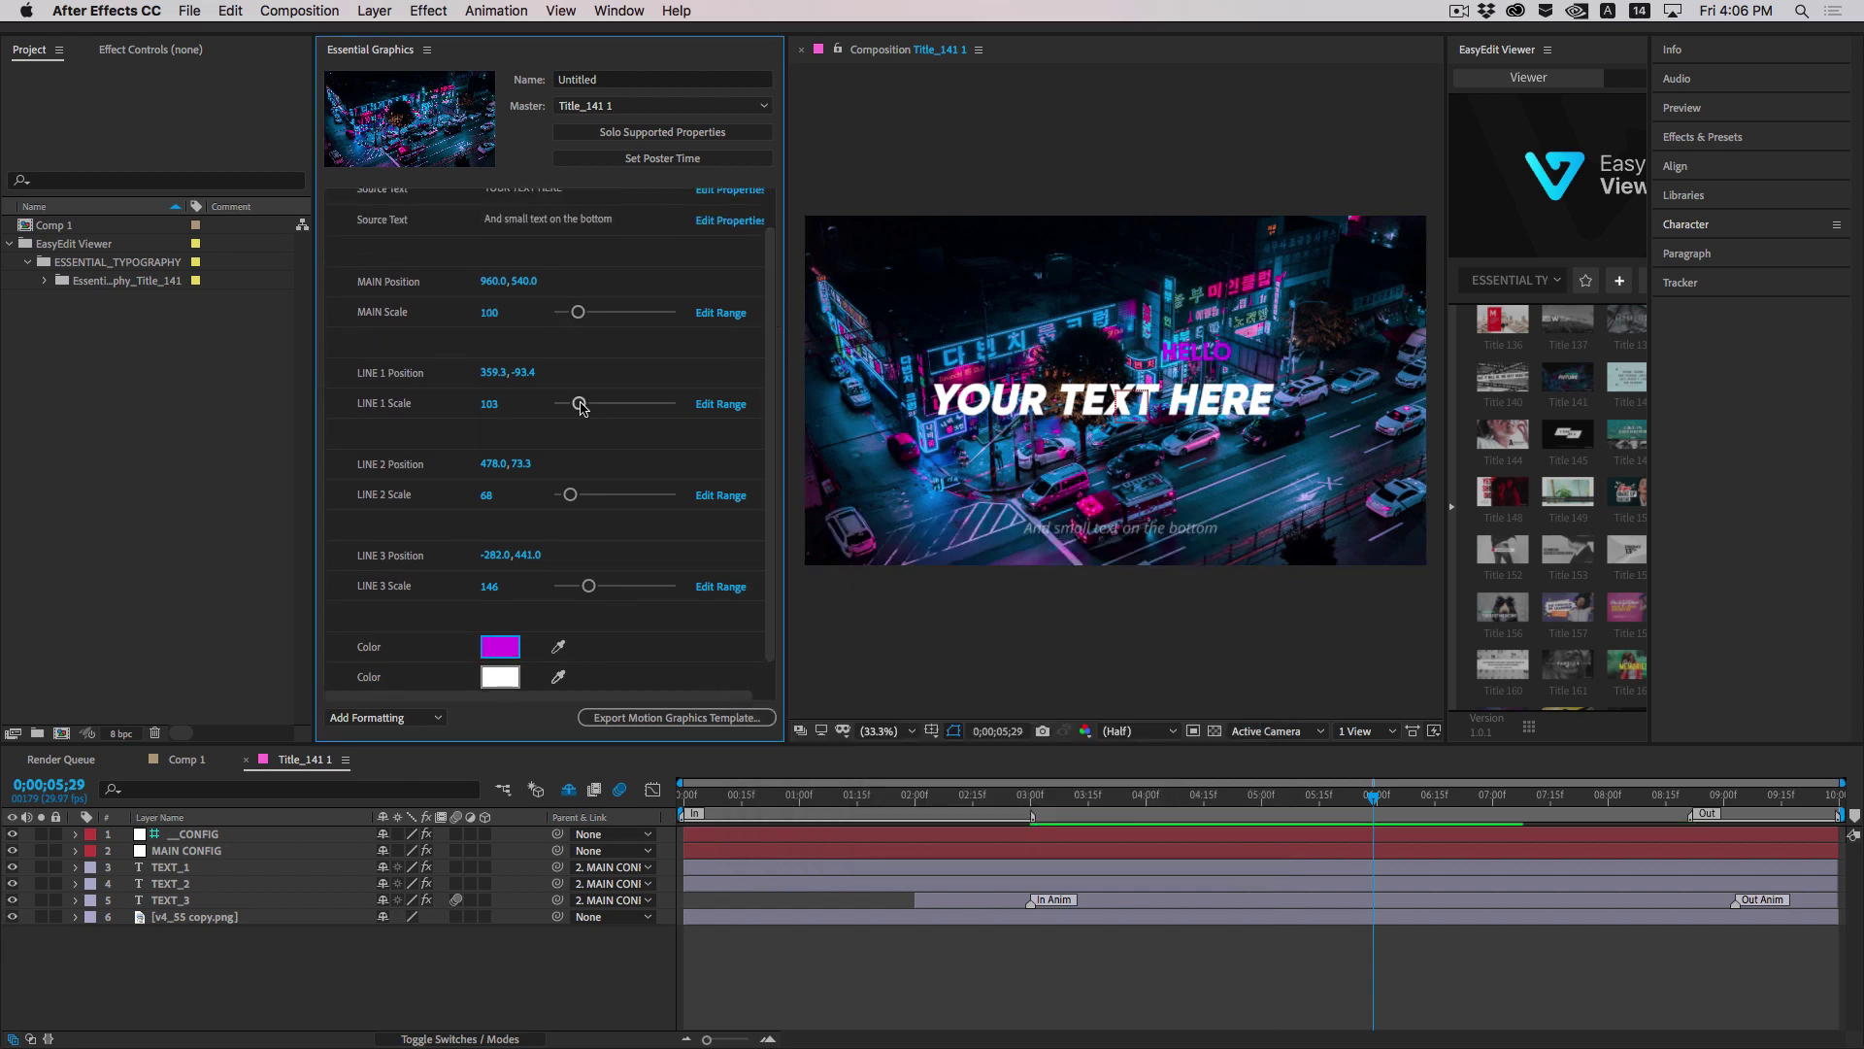
left_click_drag(491, 372, 539, 375)
key("space")
Recolor the title's second line to a pale pinkish purple
scroll(772, 602, "down", 1)
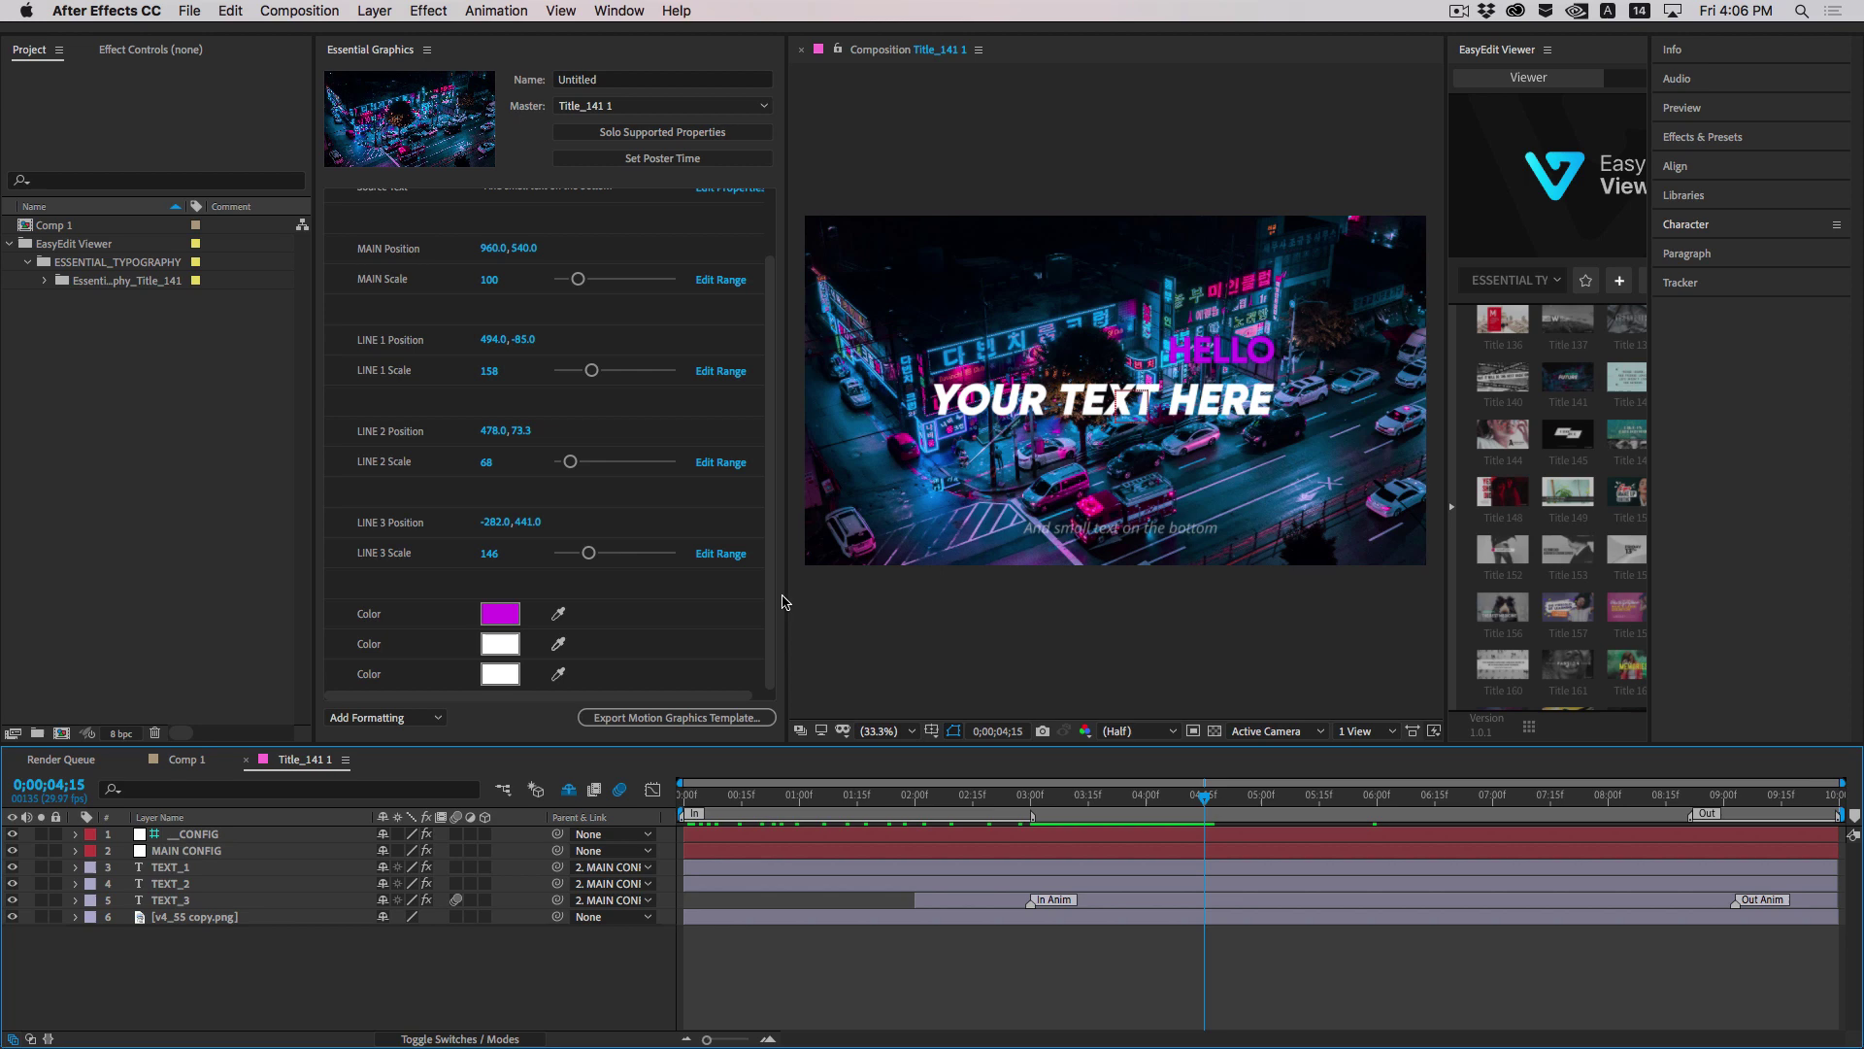
left_click(500, 644)
left_click(986, 607)
left_click(1215, 553)
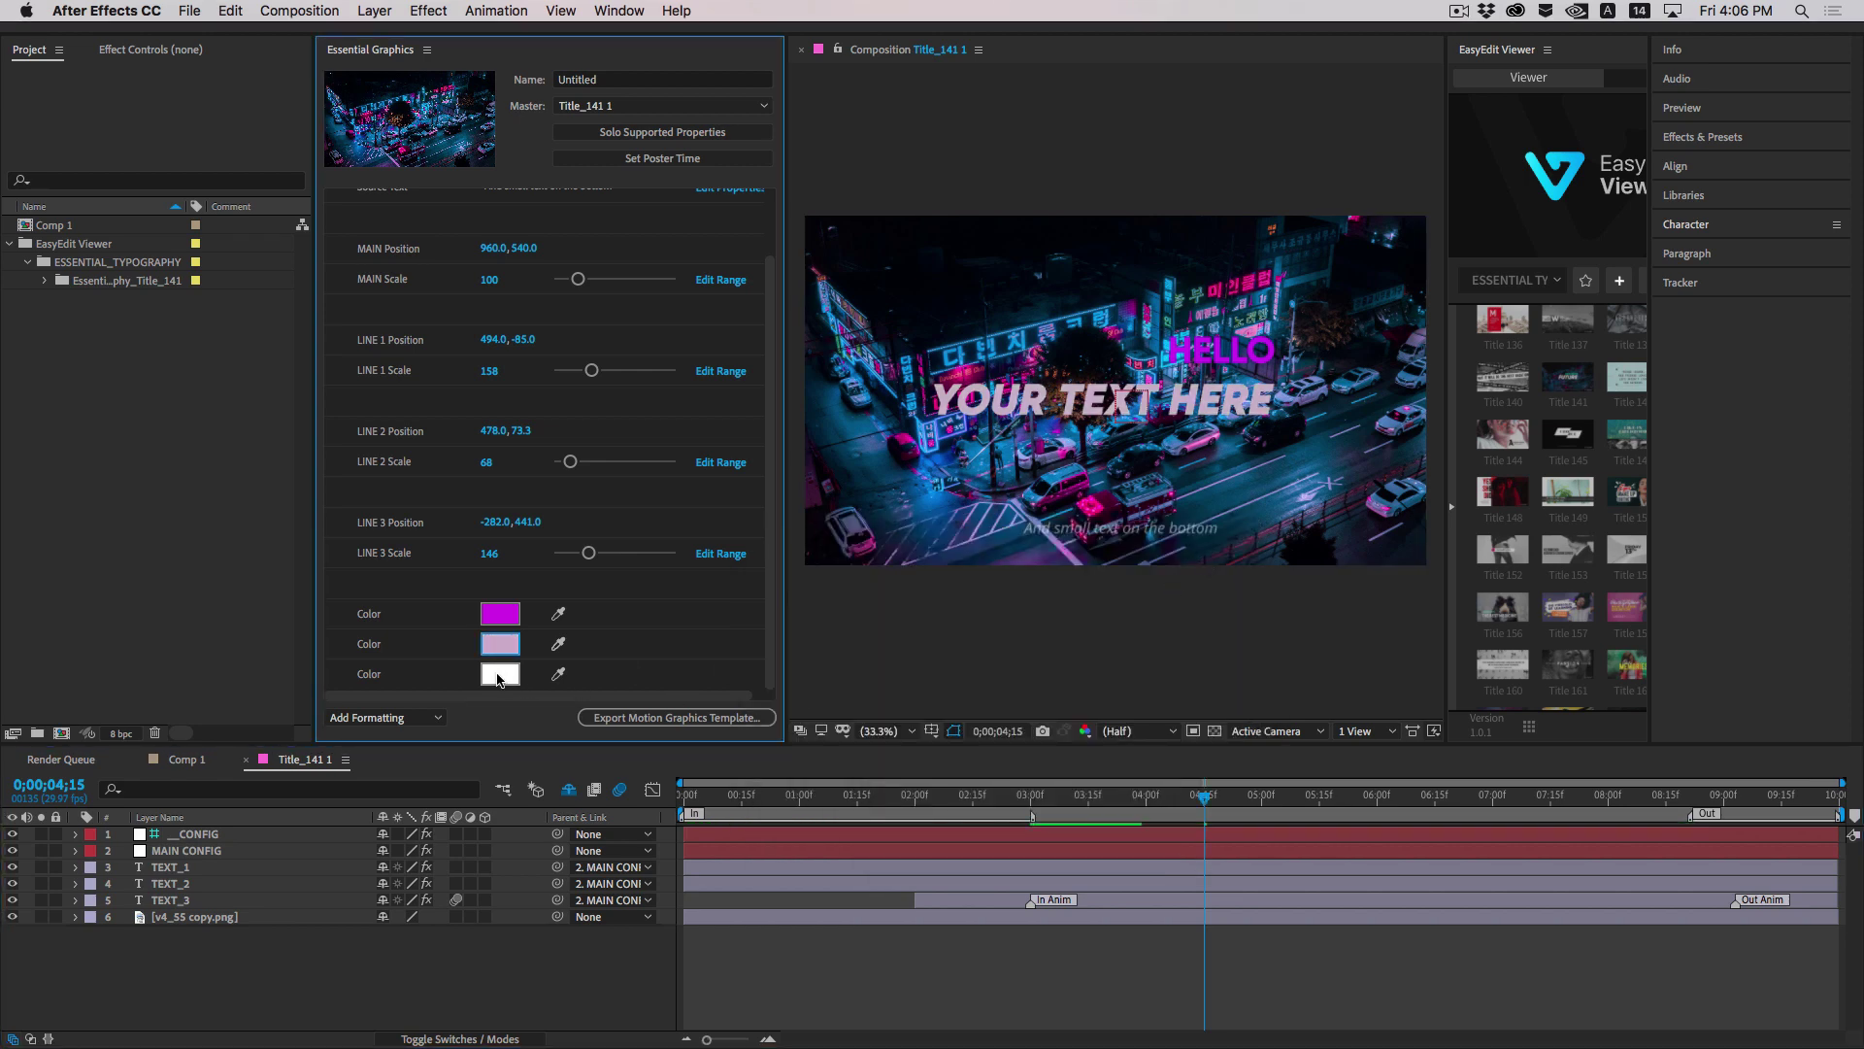
Recolor the title's third line to blue and reduce its saturation to a pale lavender blue
left_click(500, 673)
left_click(944, 589)
left_click(1205, 562)
left_click(500, 673)
left_click(1056, 741)
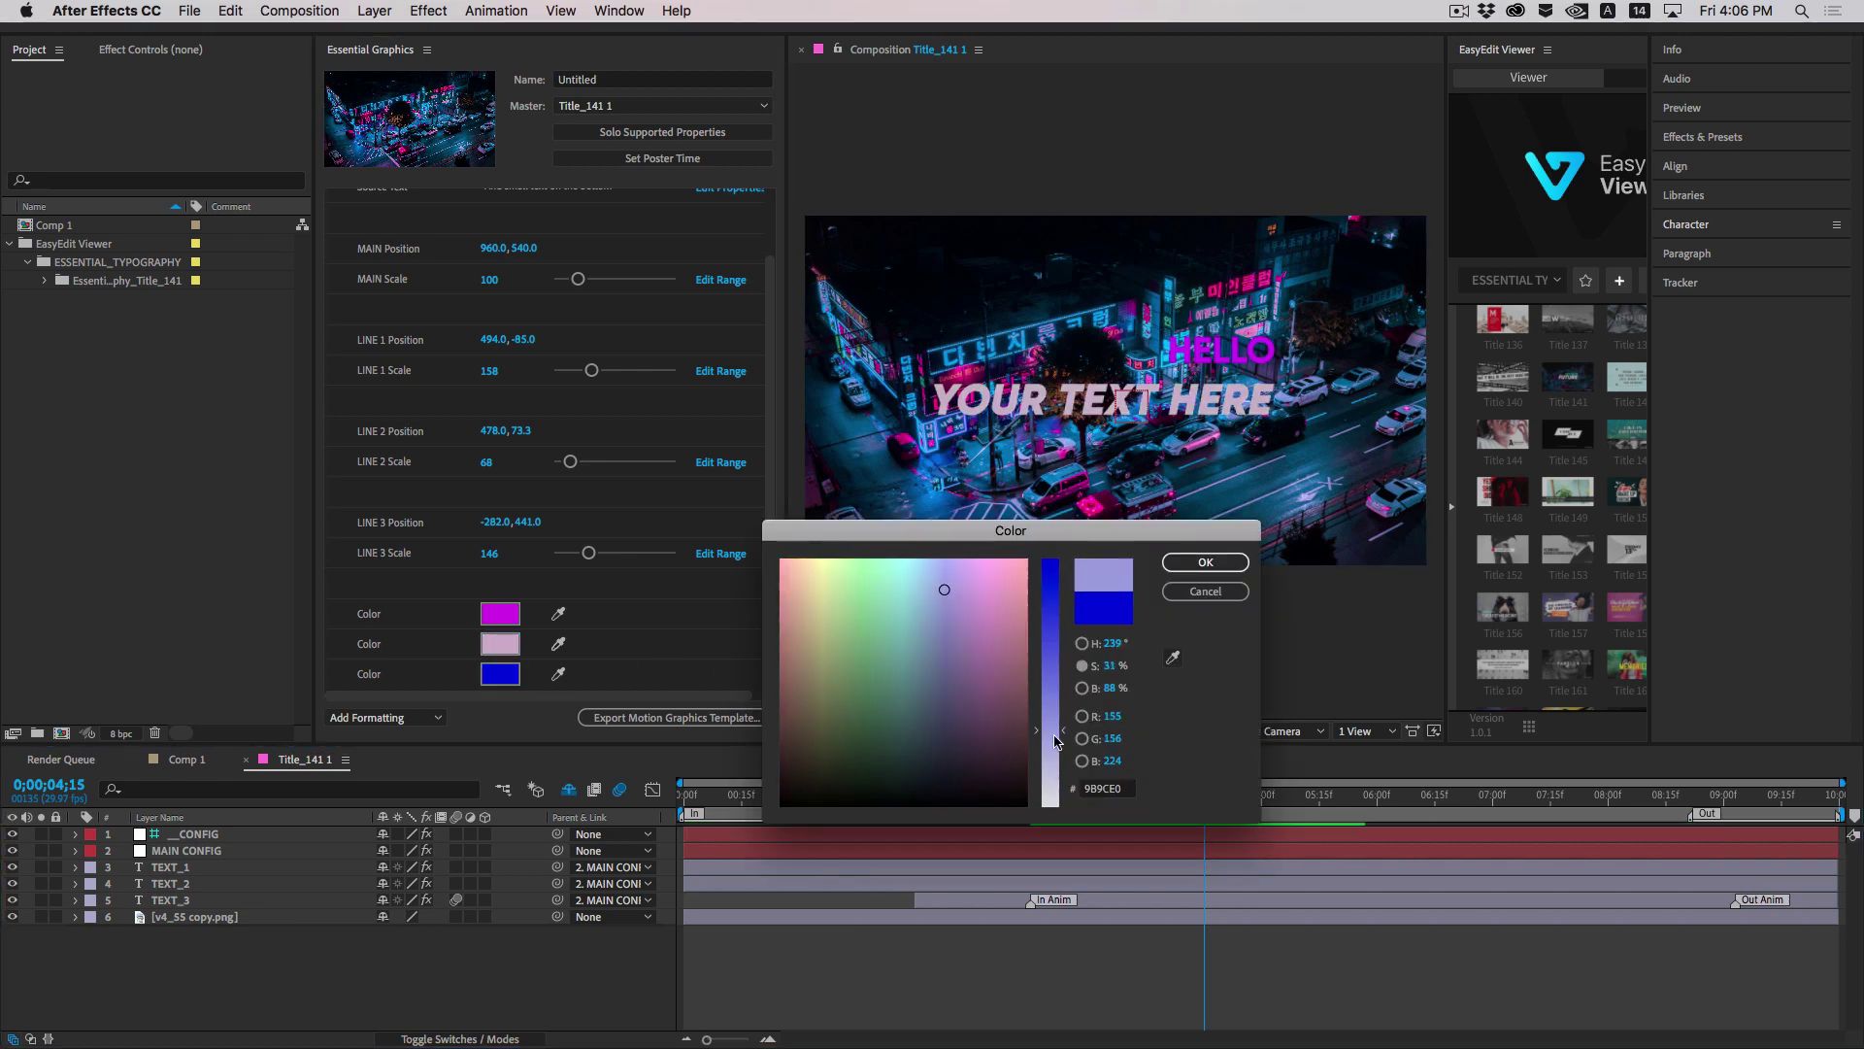
left_click(1205, 562)
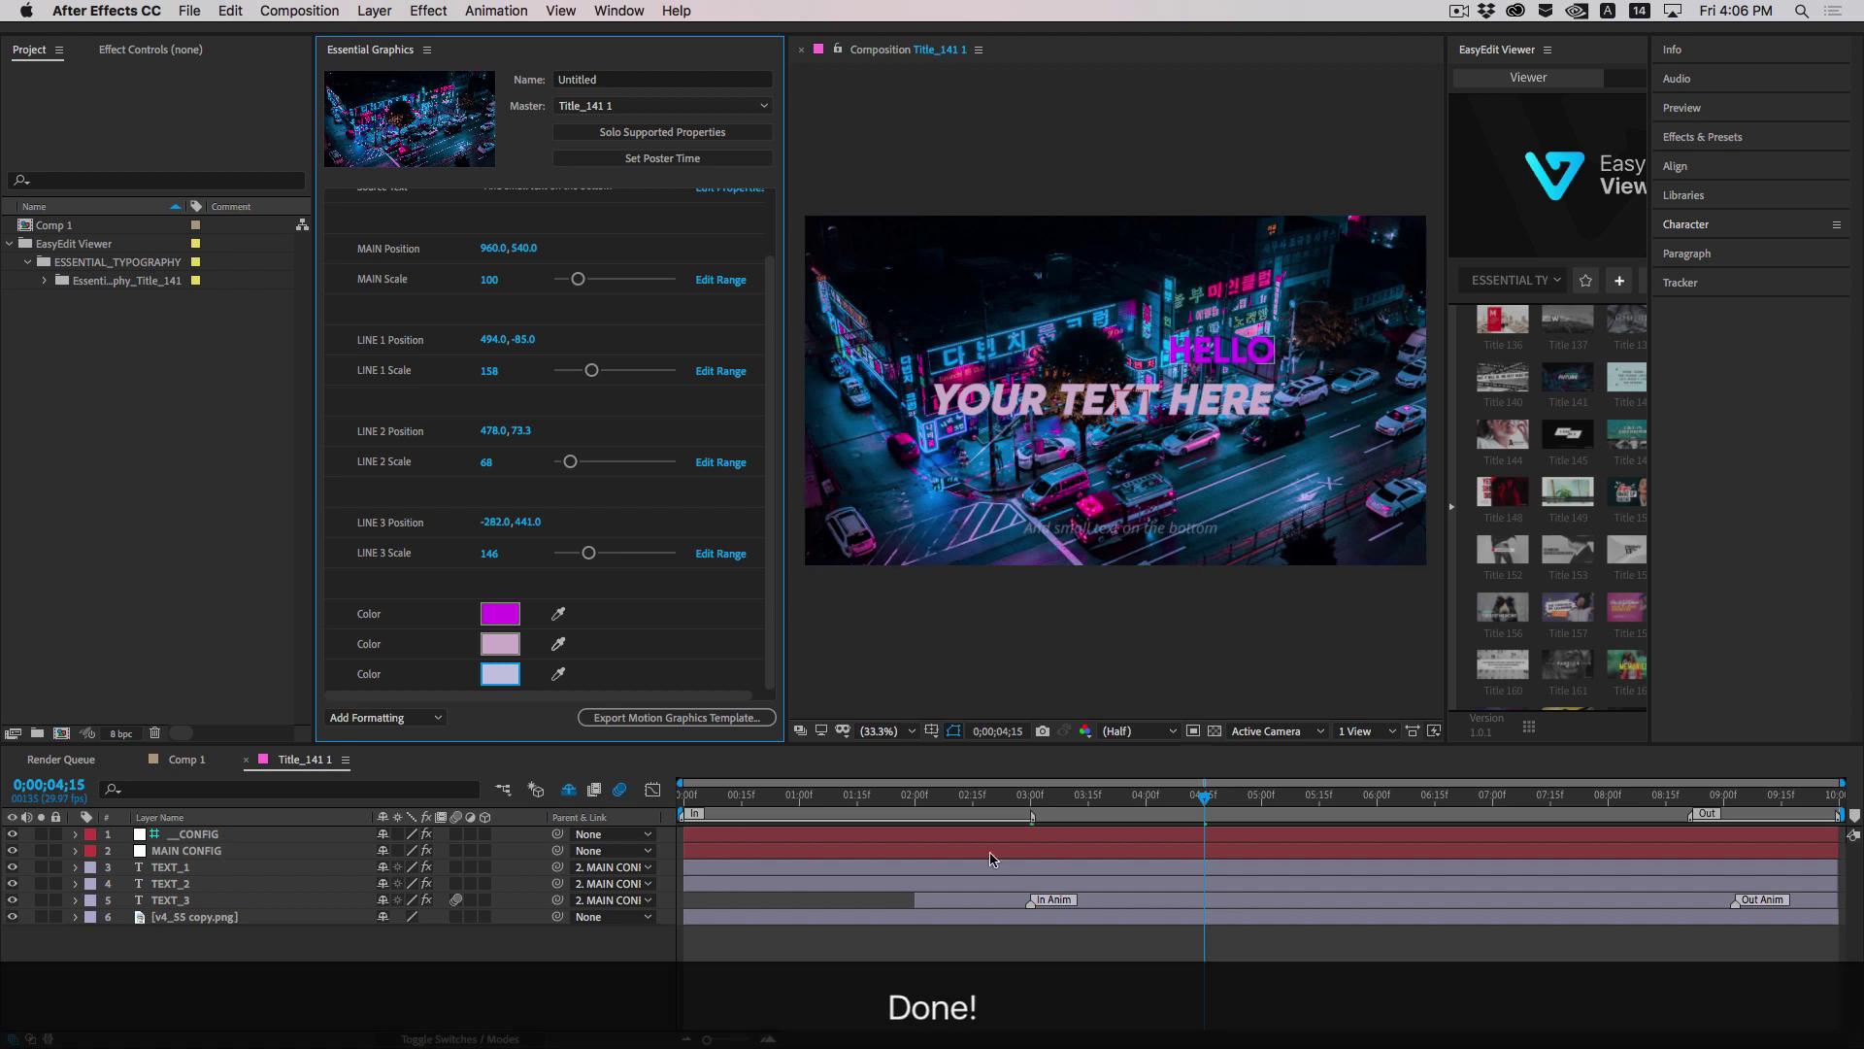
Play the Title_141 1 composition to review the edited text, scale and colors
left_click(929, 801)
key("space")
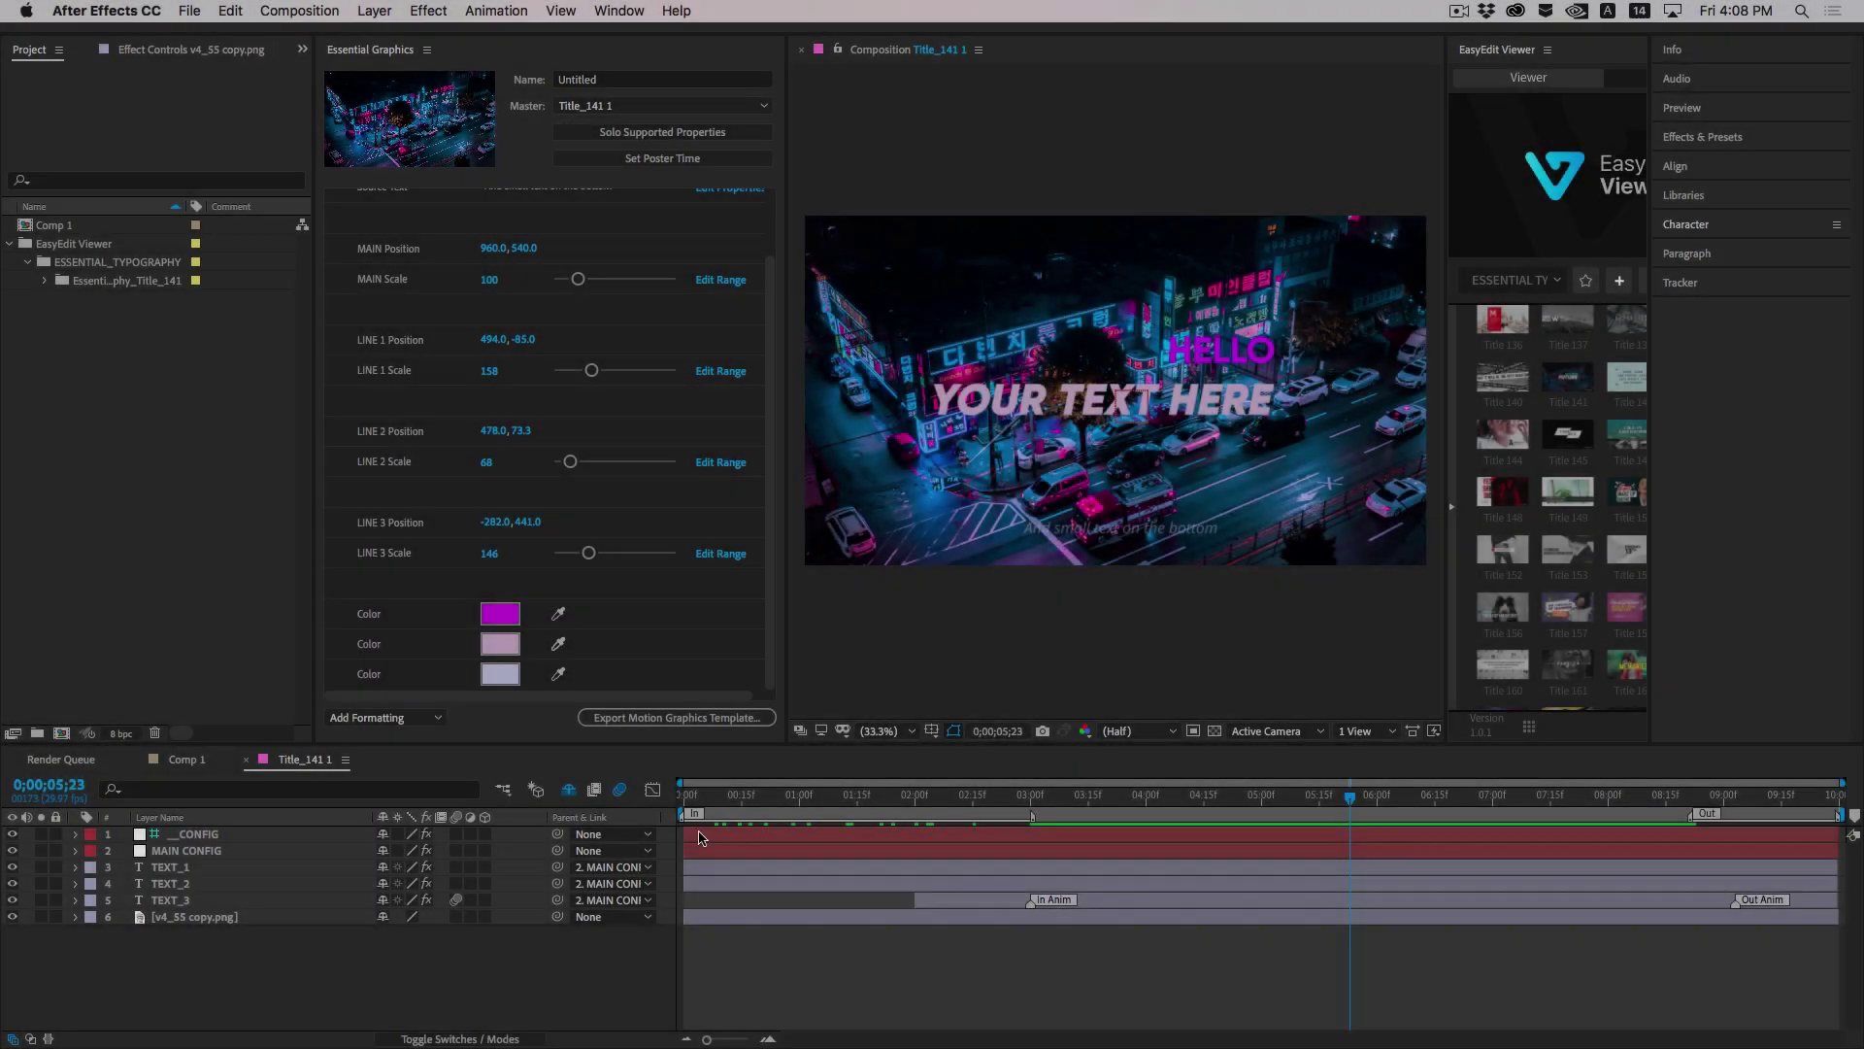
left_click(688, 808)
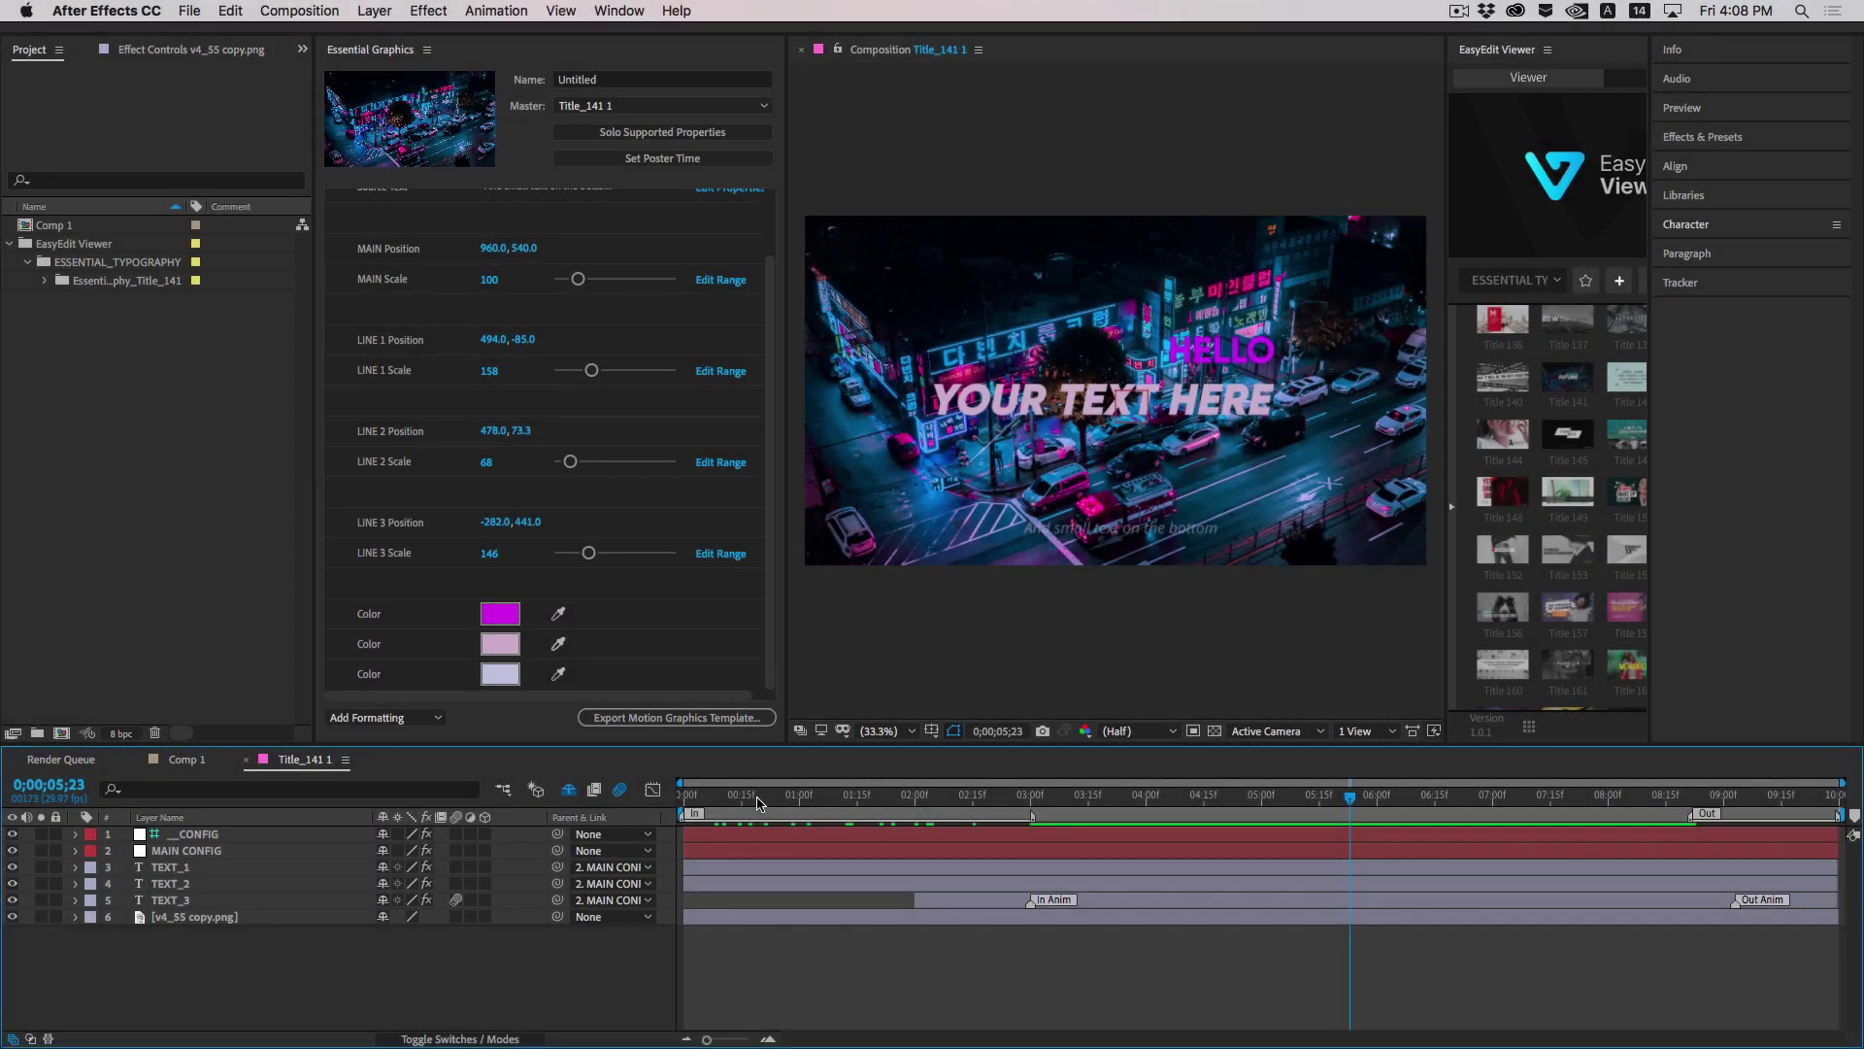
Hide the v4_55 copy.png background layer and scrub the title in Comp 1 to 0;00;05;25
left_click(13, 917)
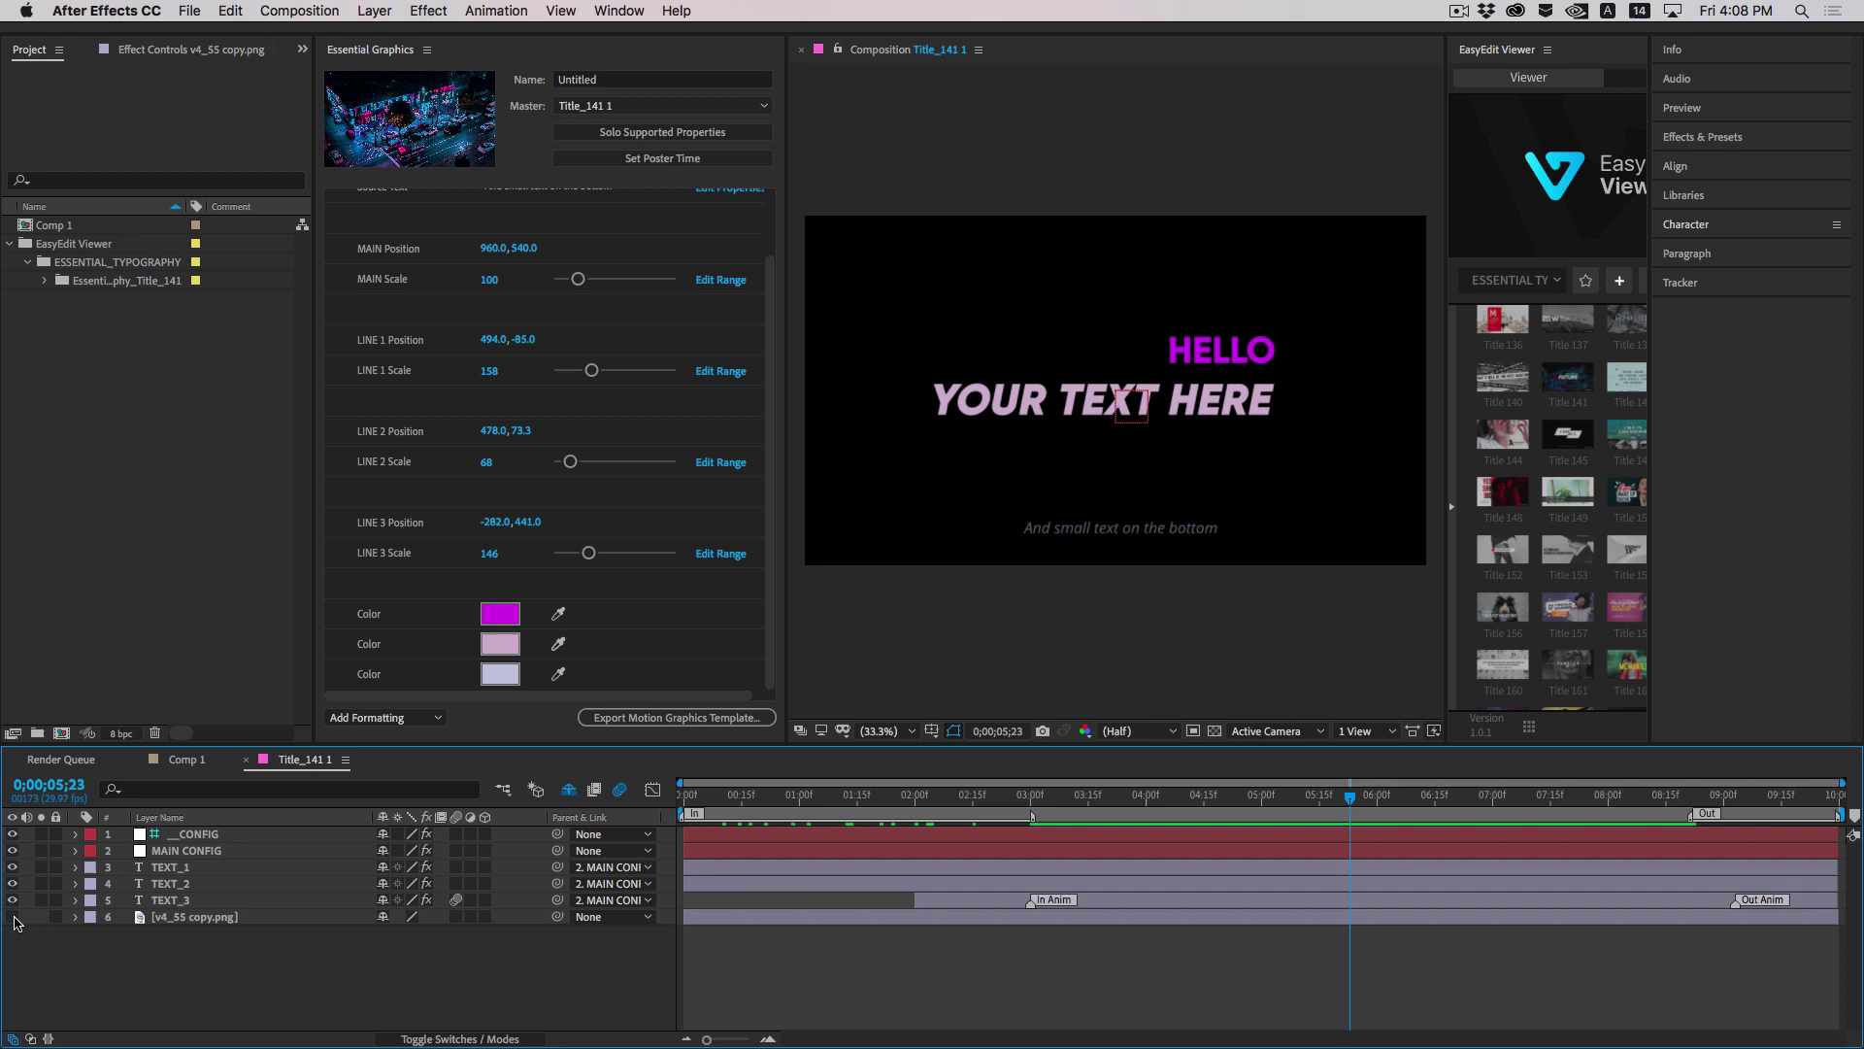
left_click_drag(695, 806, 1042, 810)
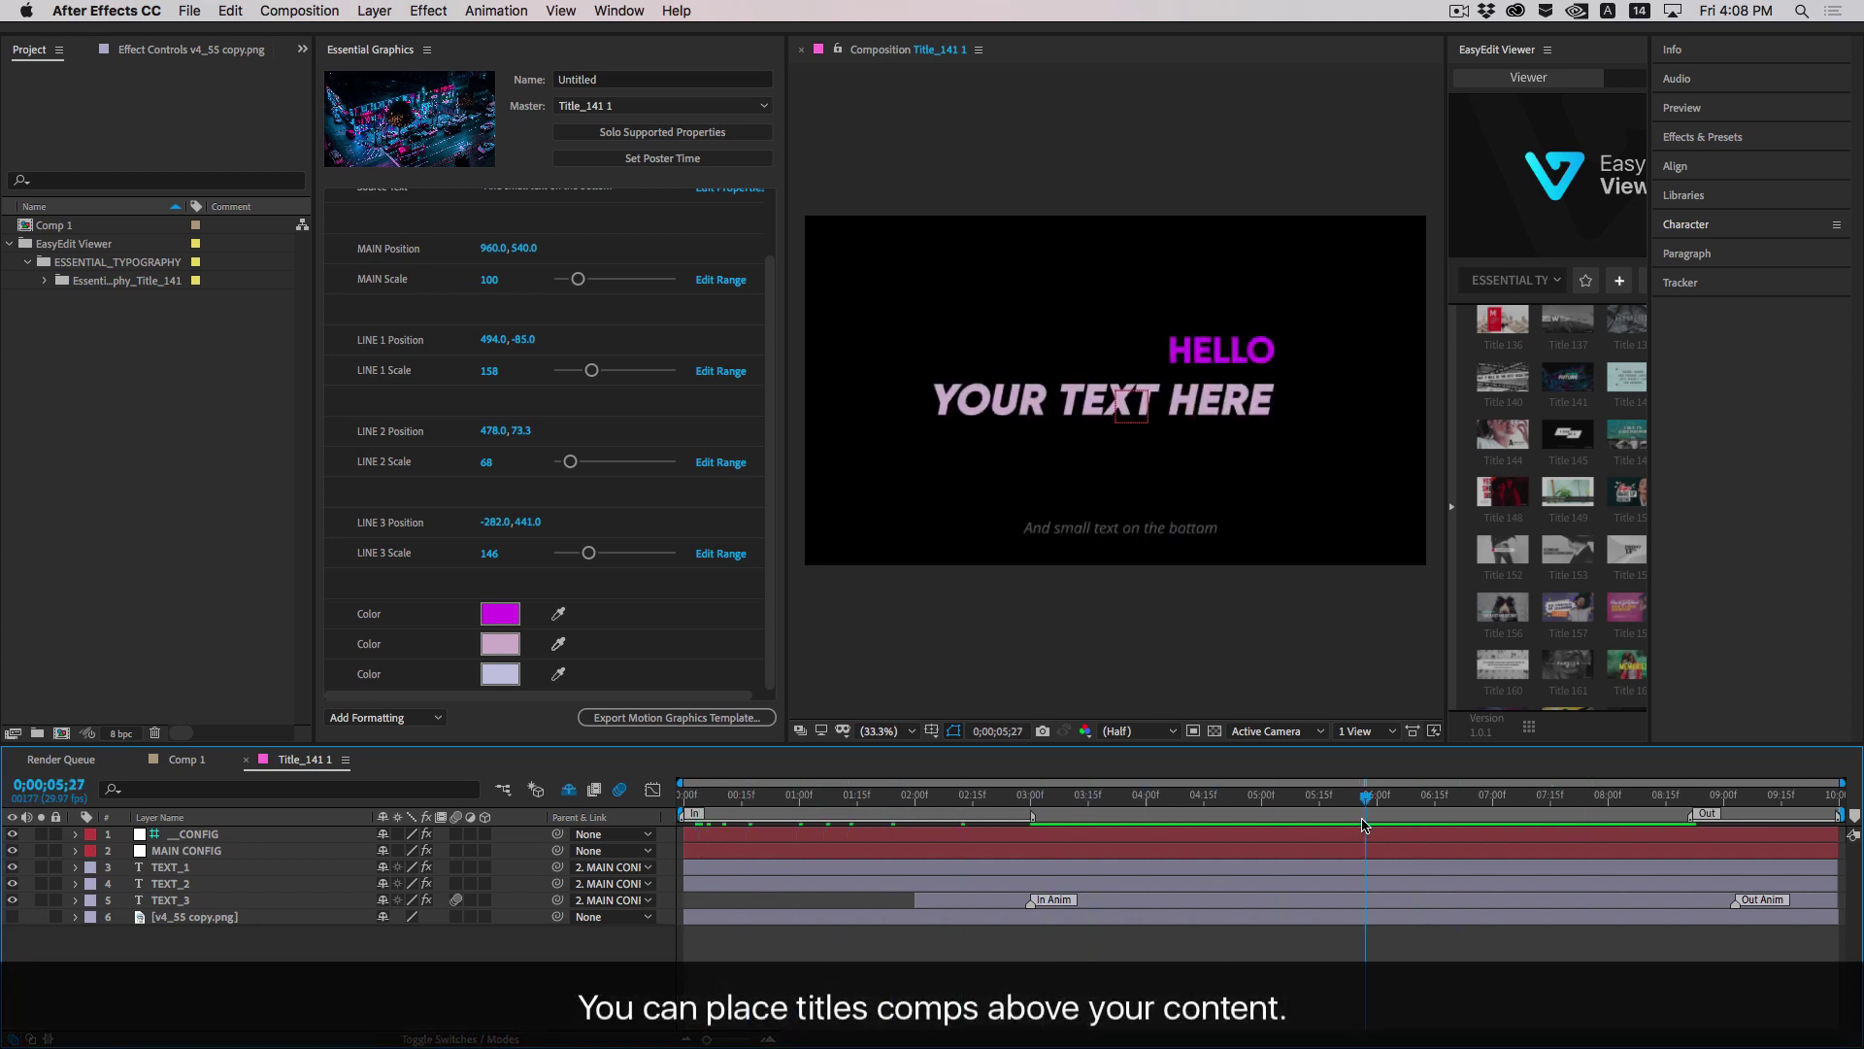
left_click(181, 759)
left_click_drag(695, 803, 903, 801)
left_click_drag(1108, 799, 1013, 799)
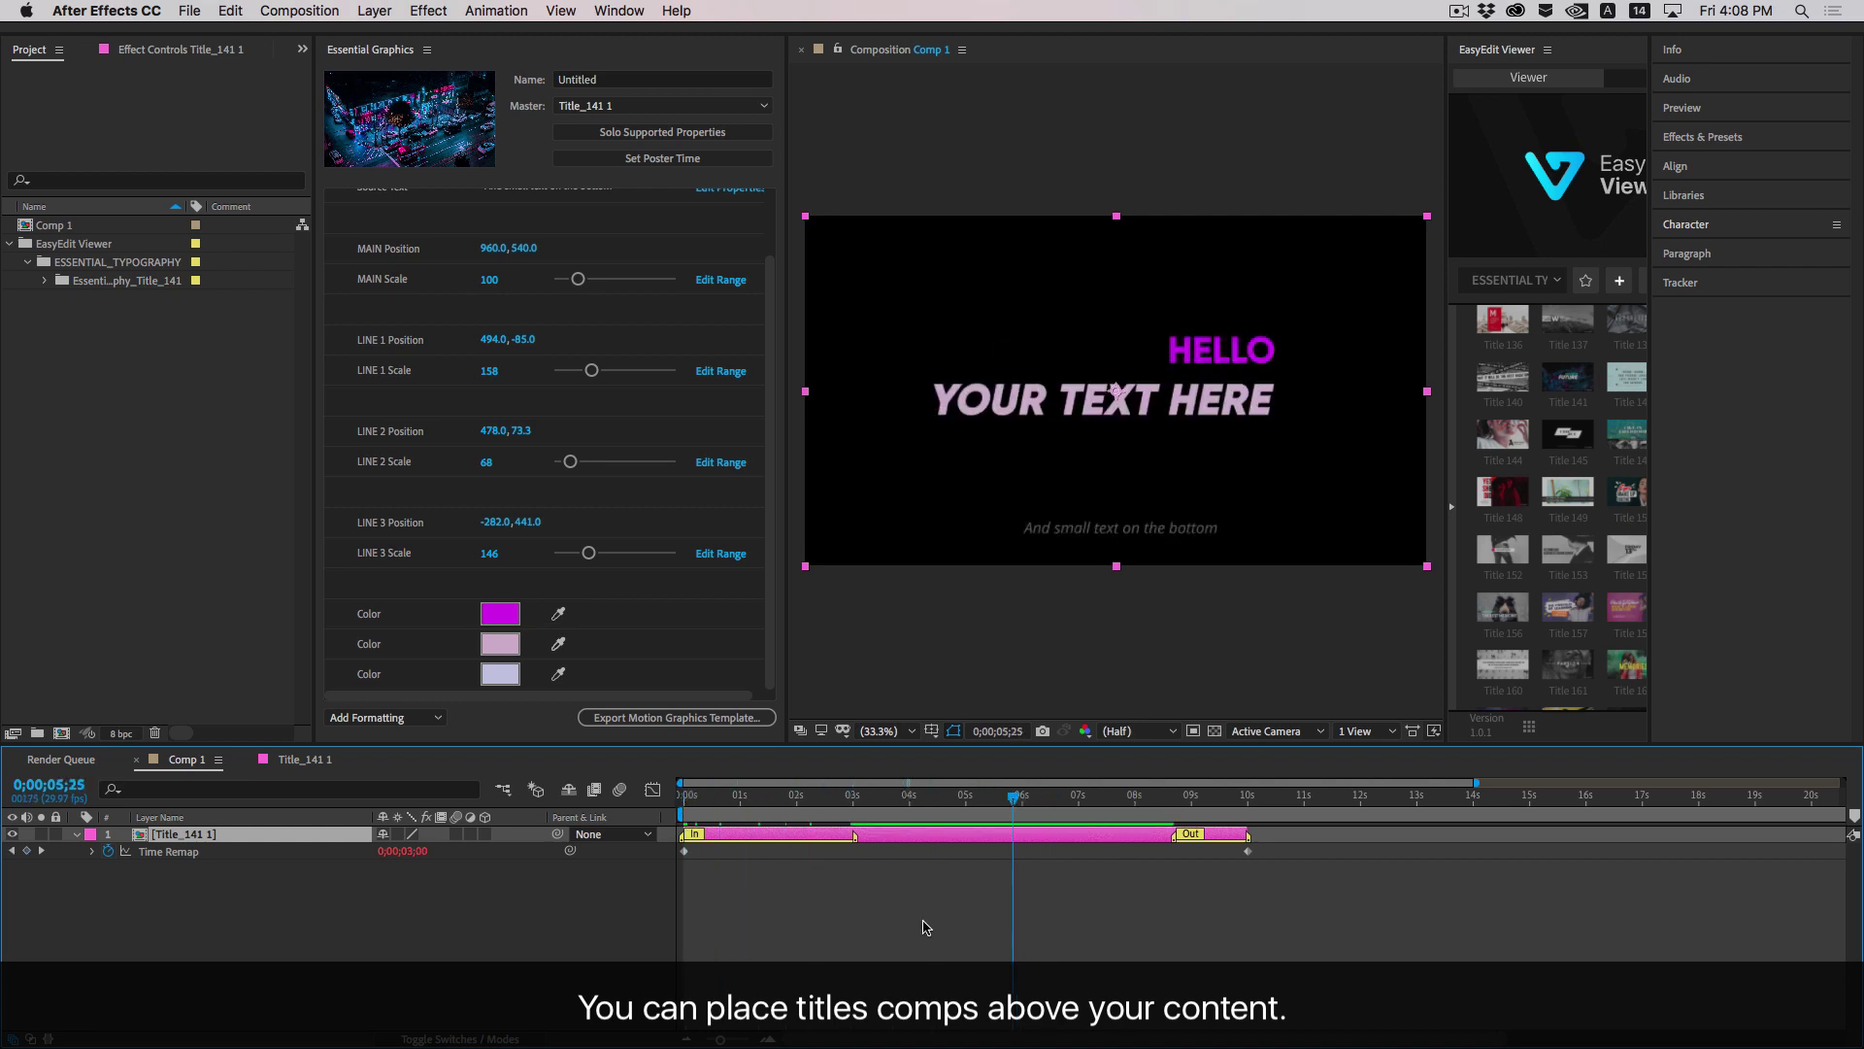
Import ocean view.mp4 from the Documents folder and place it beneath the Title_141 1 layer in Comp 1
left_click(923, 922)
right_click(101, 482)
mouse_move(291, 566)
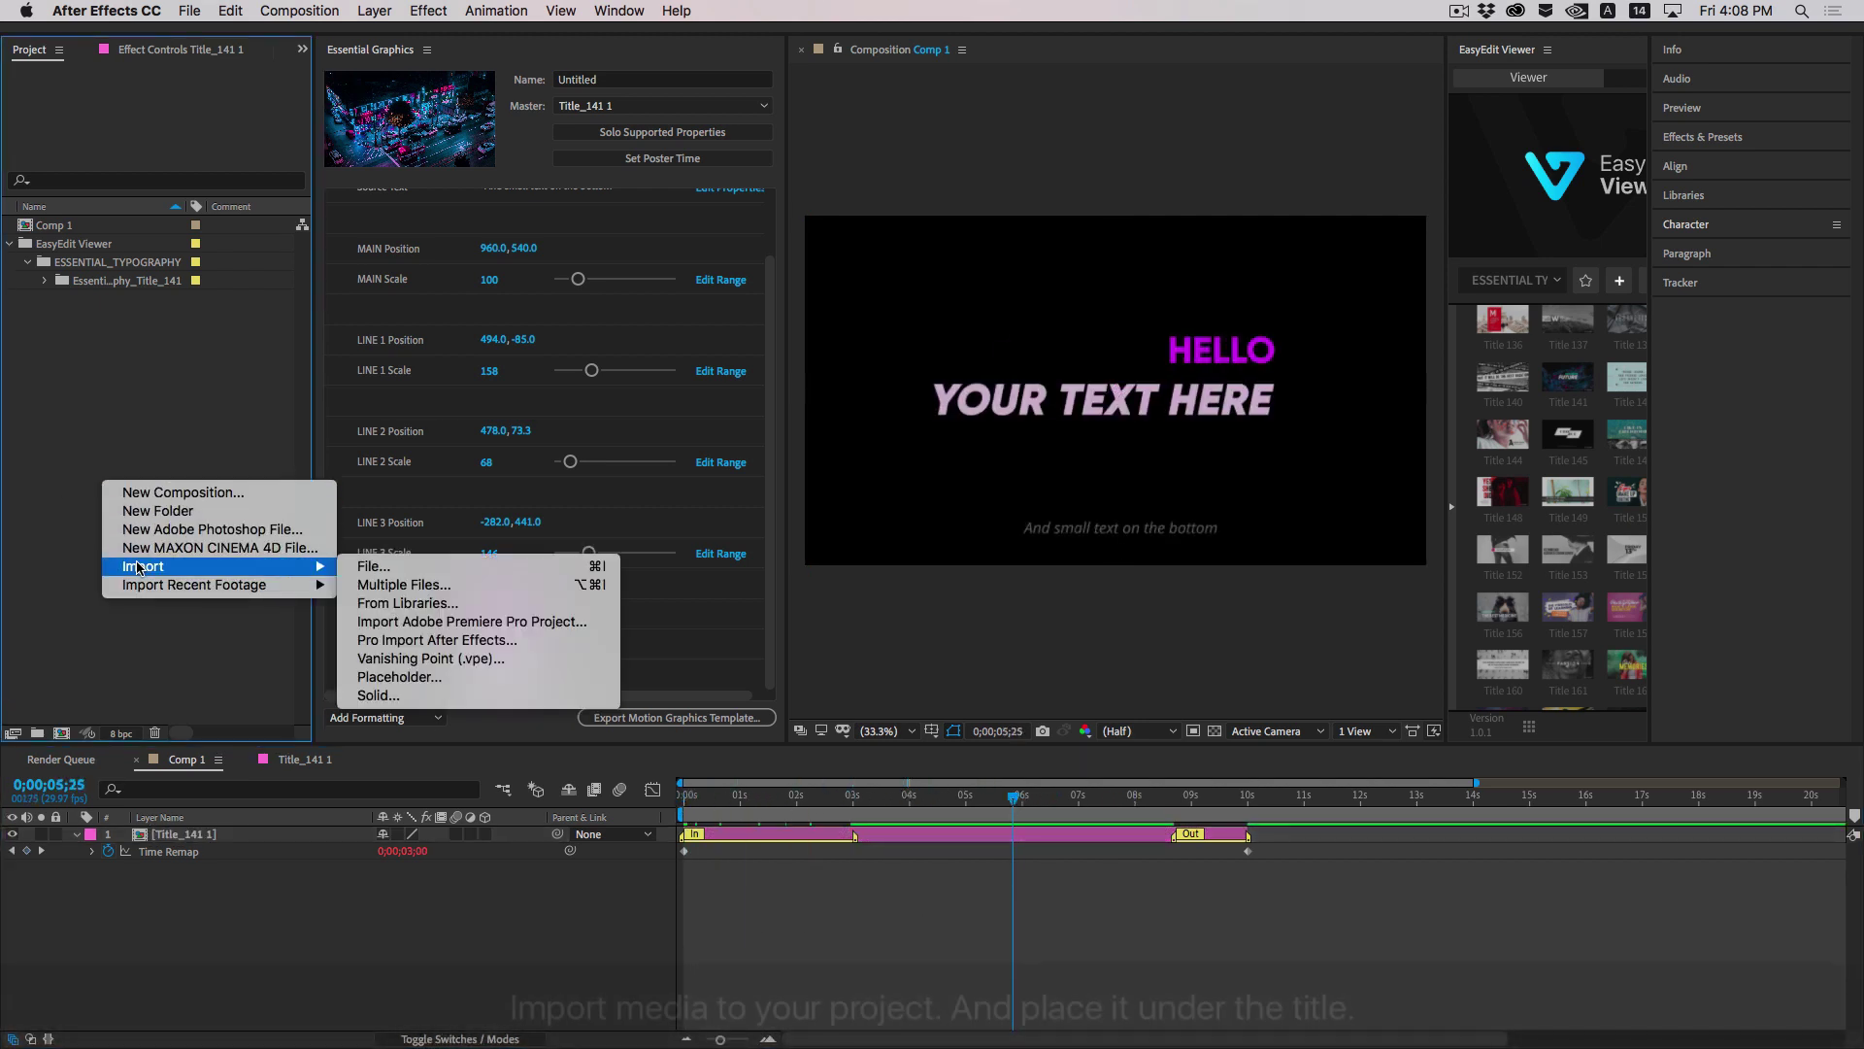
left_click(405, 568)
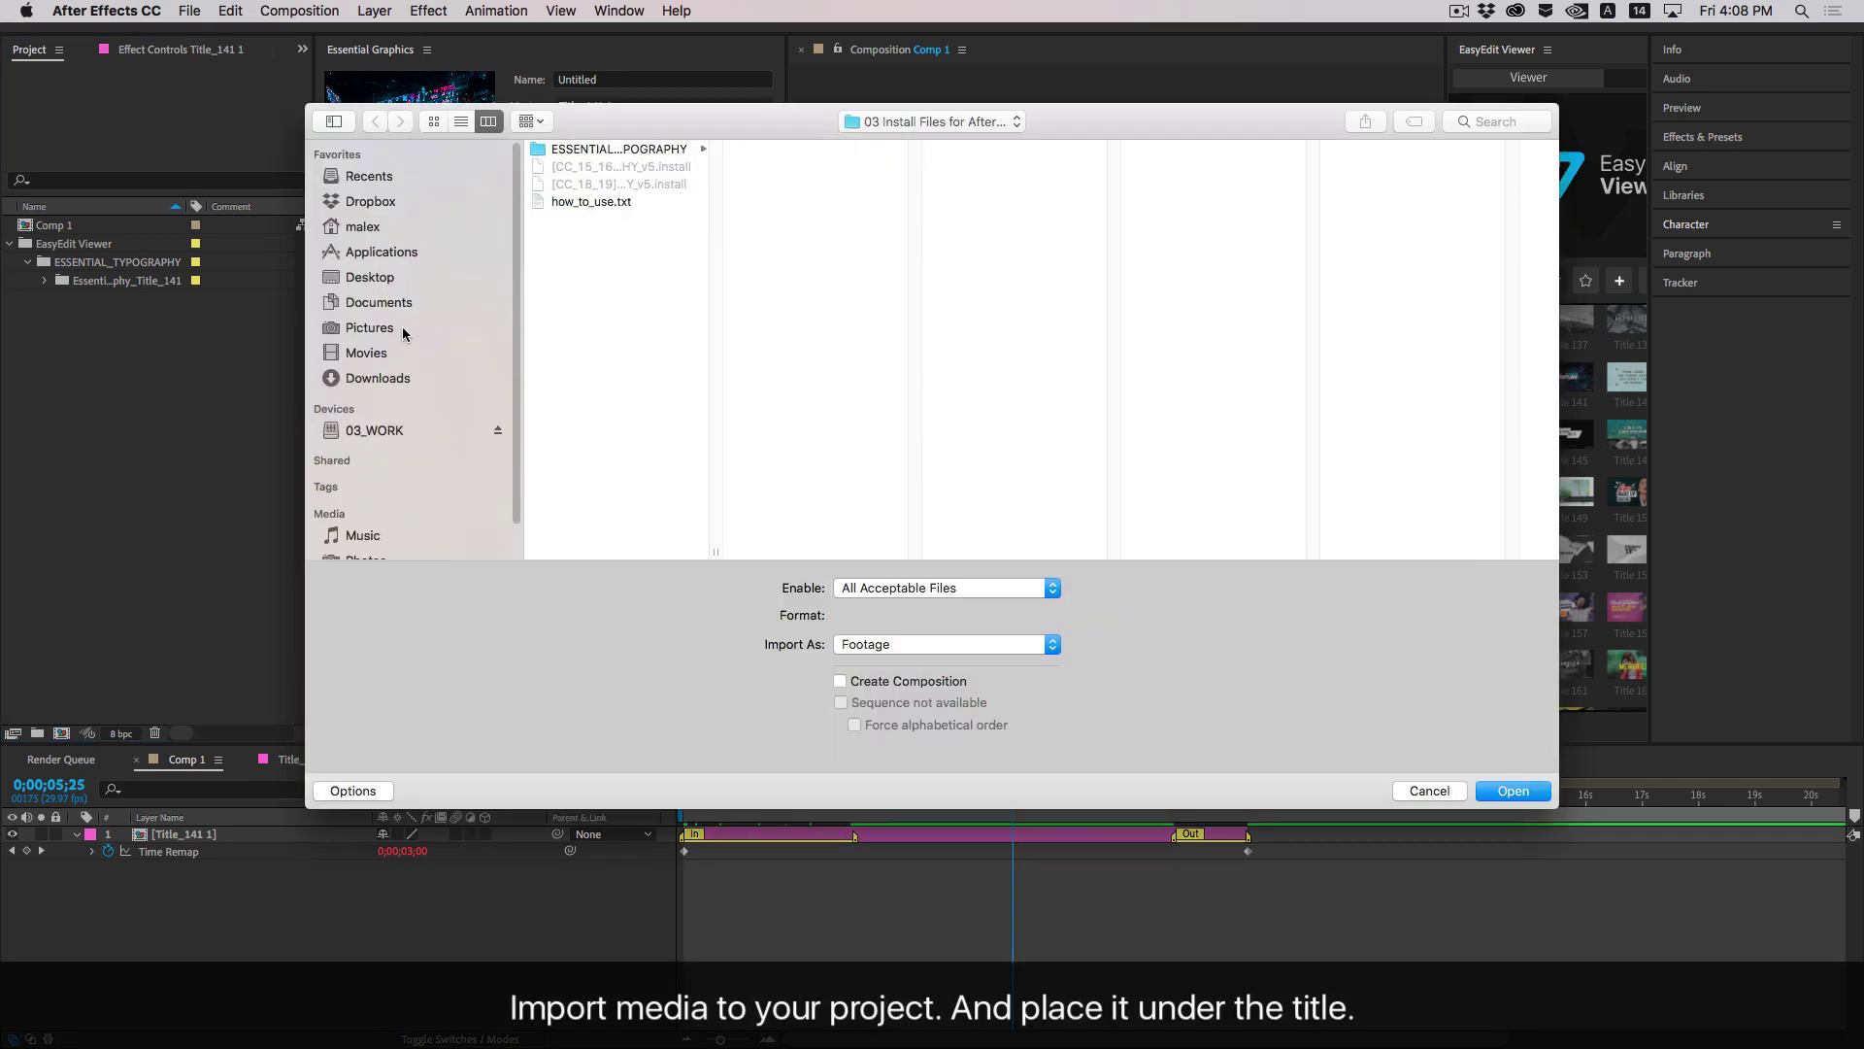
left_click(381, 303)
left_click(592, 342)
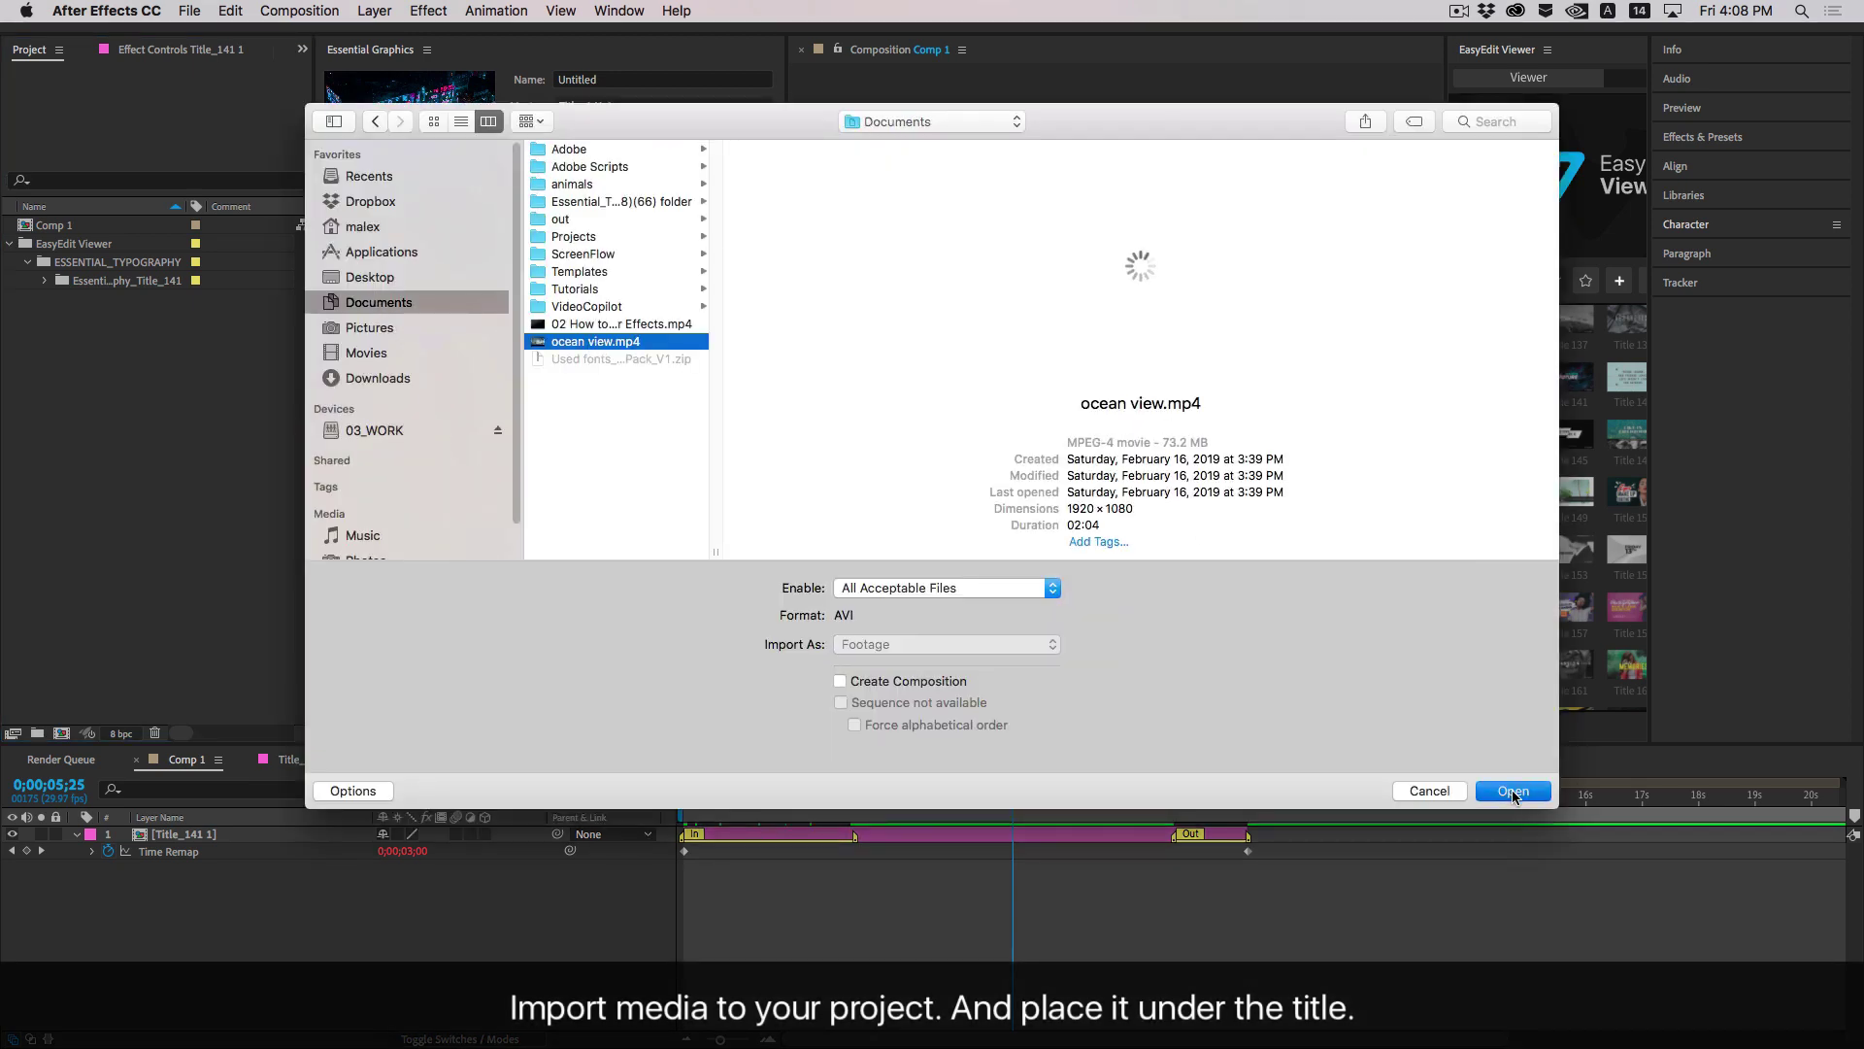
left_click(1513, 792)
left_click_drag(104, 309, 763, 869)
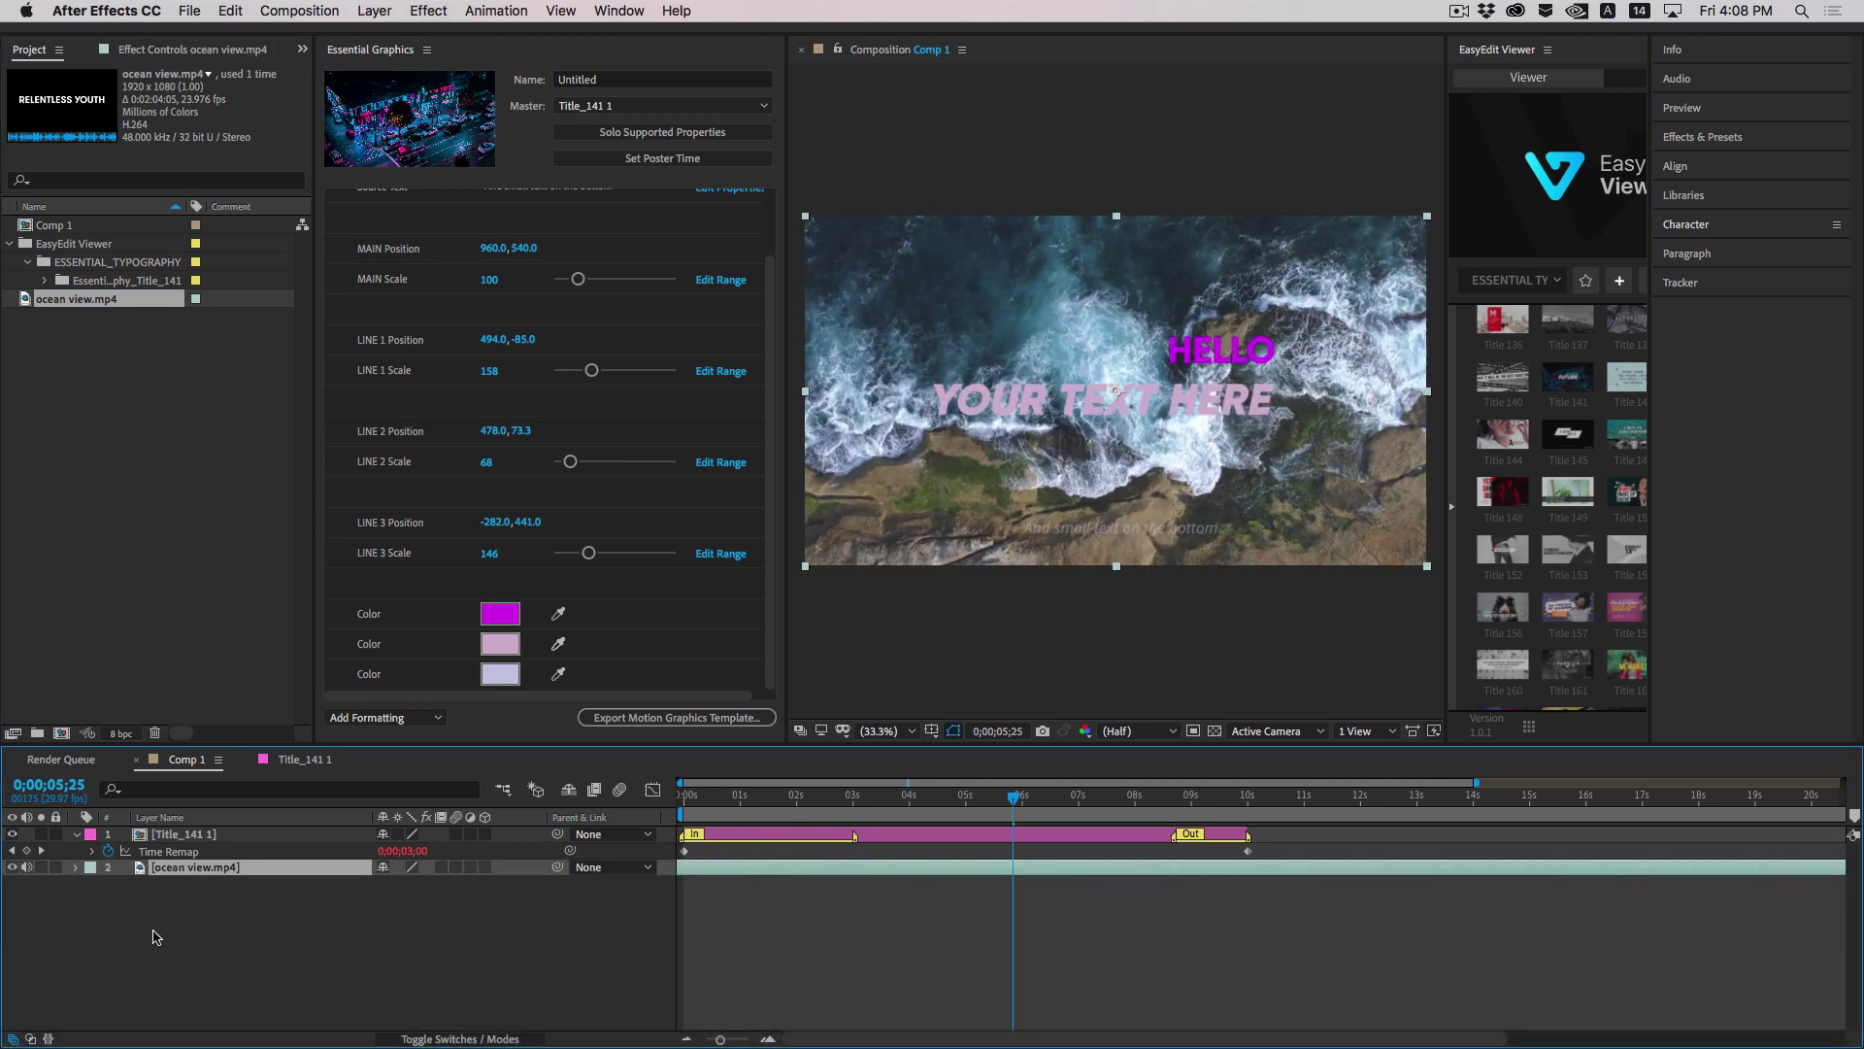
Recolor the title's second line to dark navy blue and its third line to black, judging them over the footage at 0;00;03;13
left_click_drag(1013, 837, 889, 837)
left_click(500, 644)
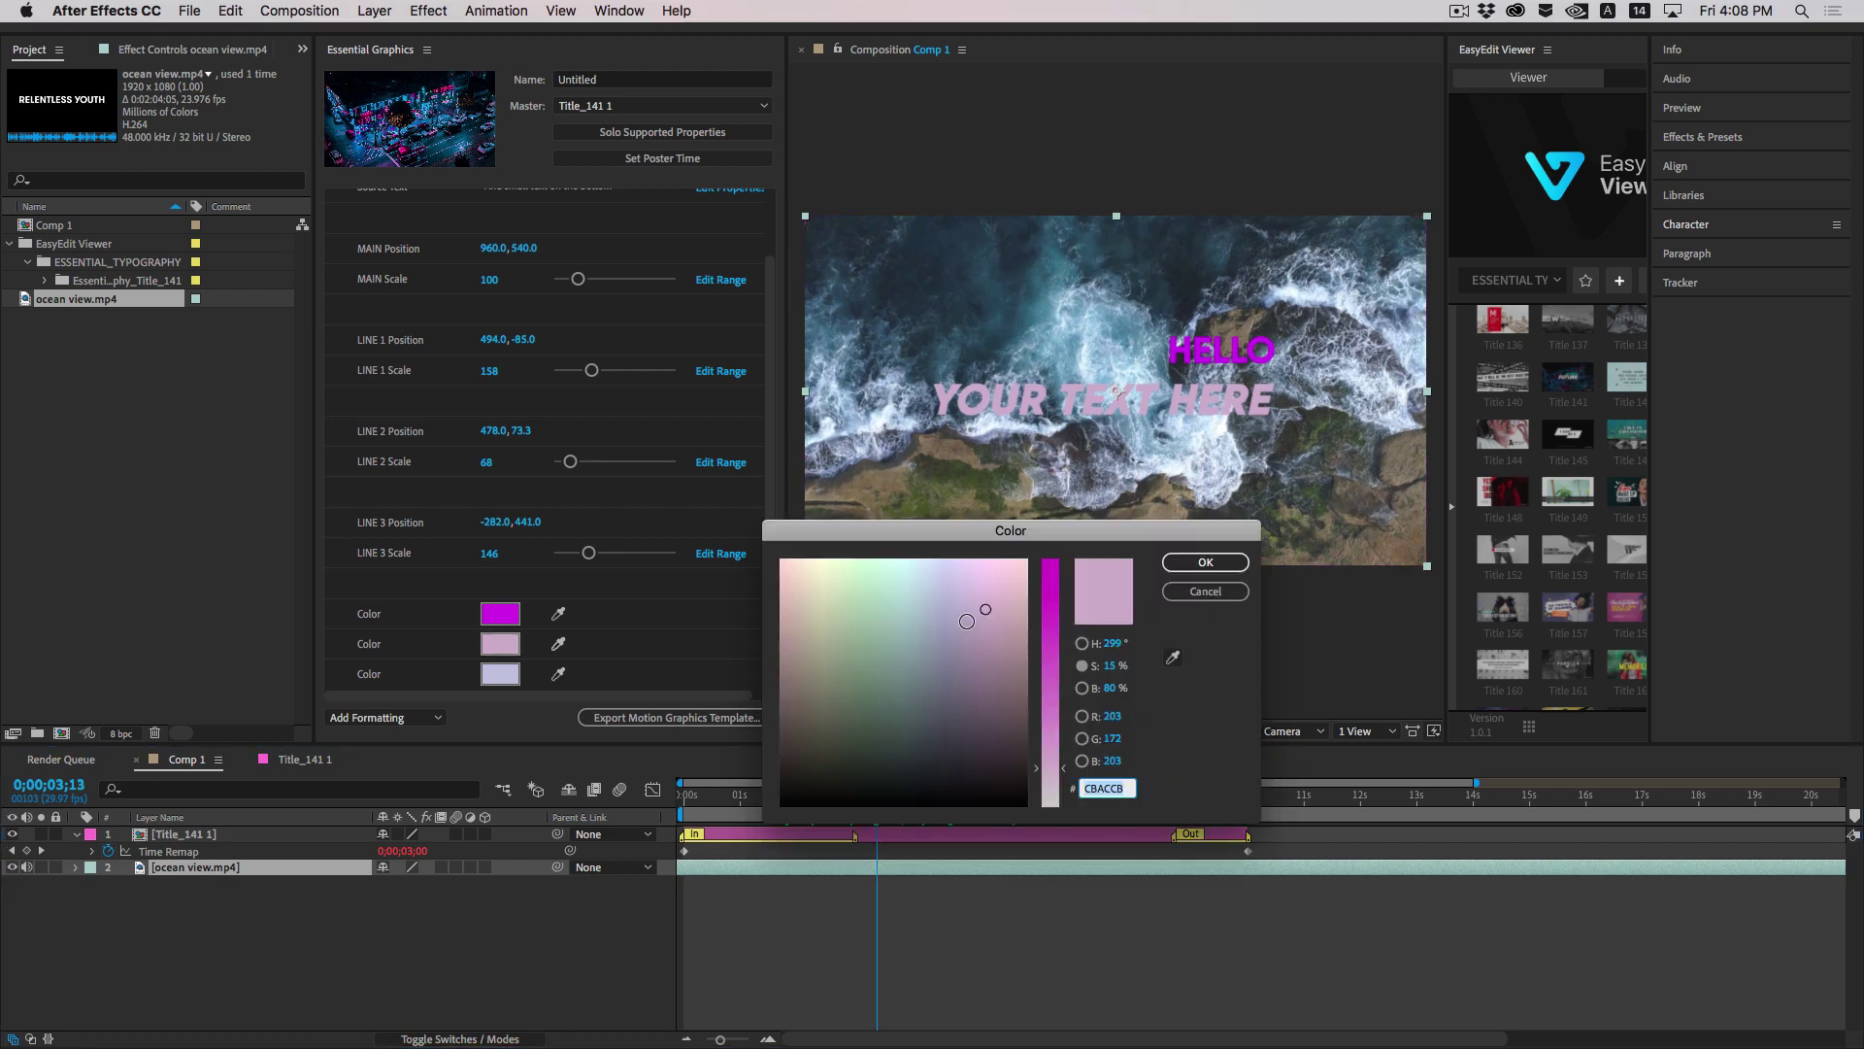
left_click(1205, 563)
left_click(500, 674)
left_click(1182, 563)
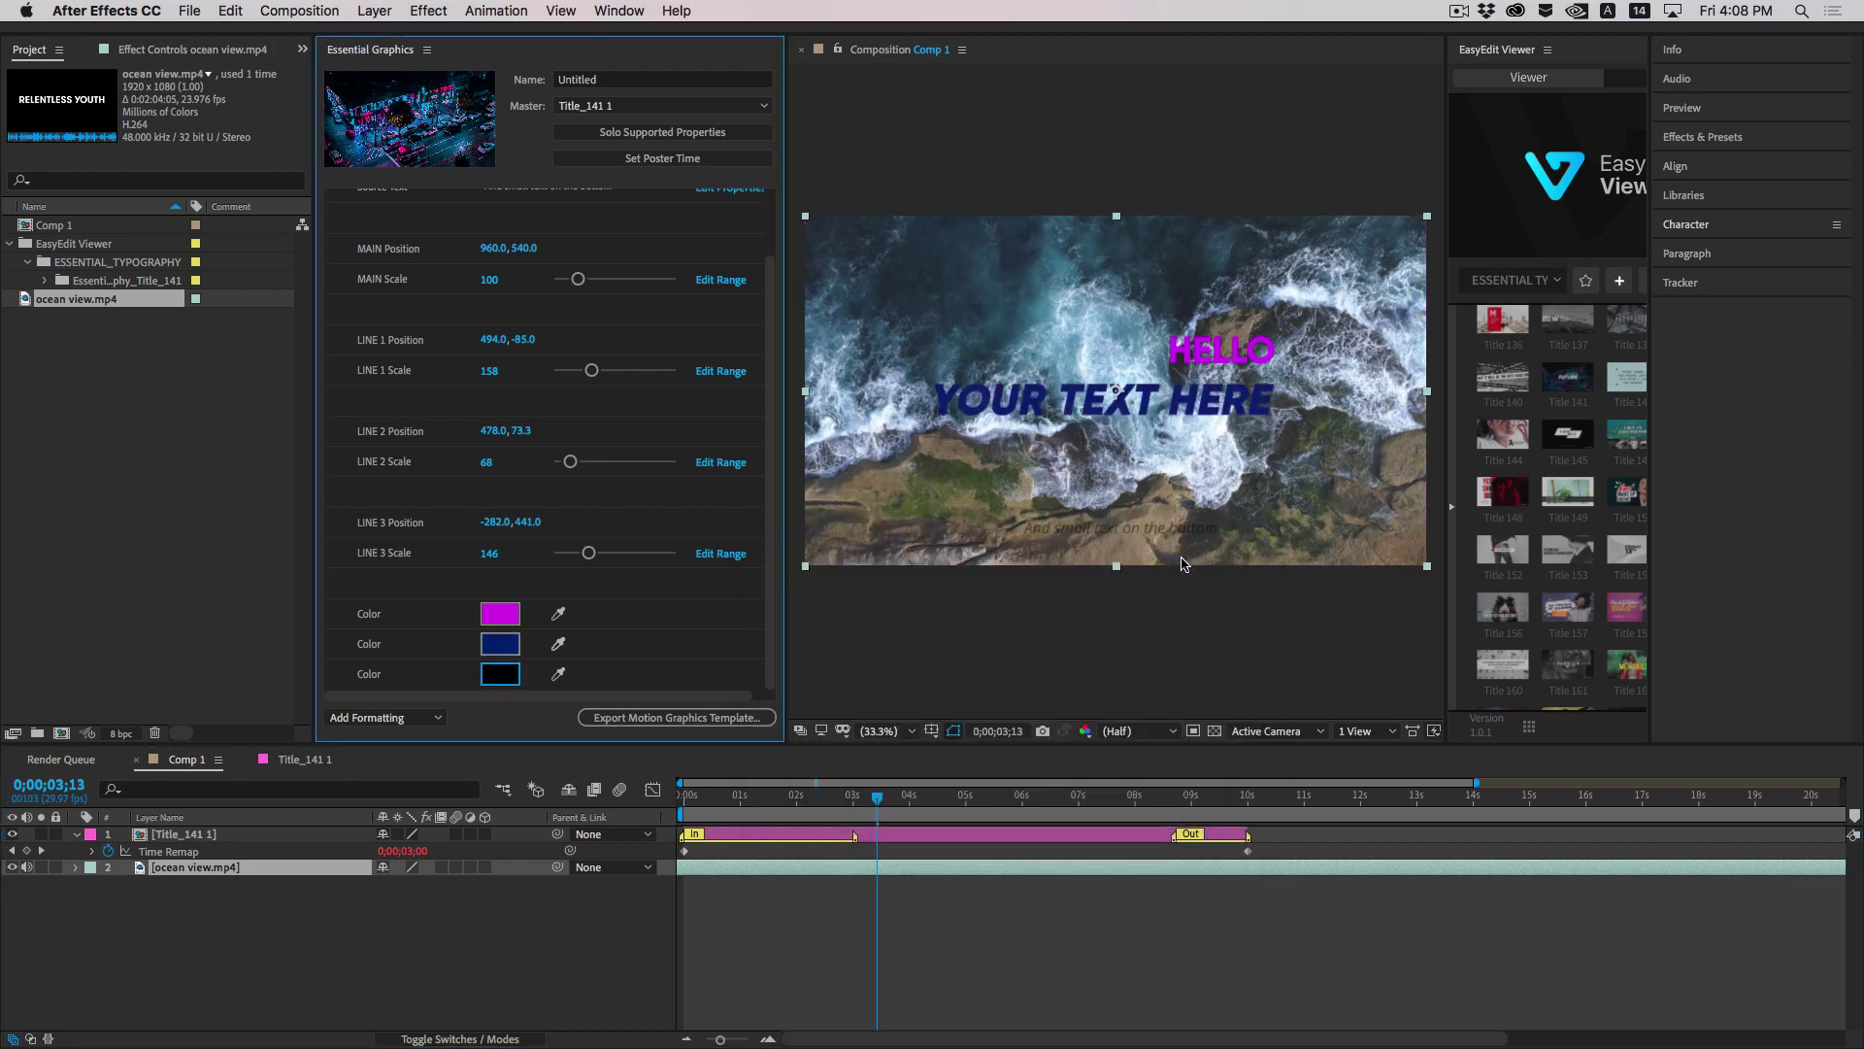
Import Title 138 from Essential Typography into Comp 1 at 0;00;10;26, after the first title, and scrub it to 0;00;15;02
left_click_drag(833, 791, 1227, 812)
key("space")
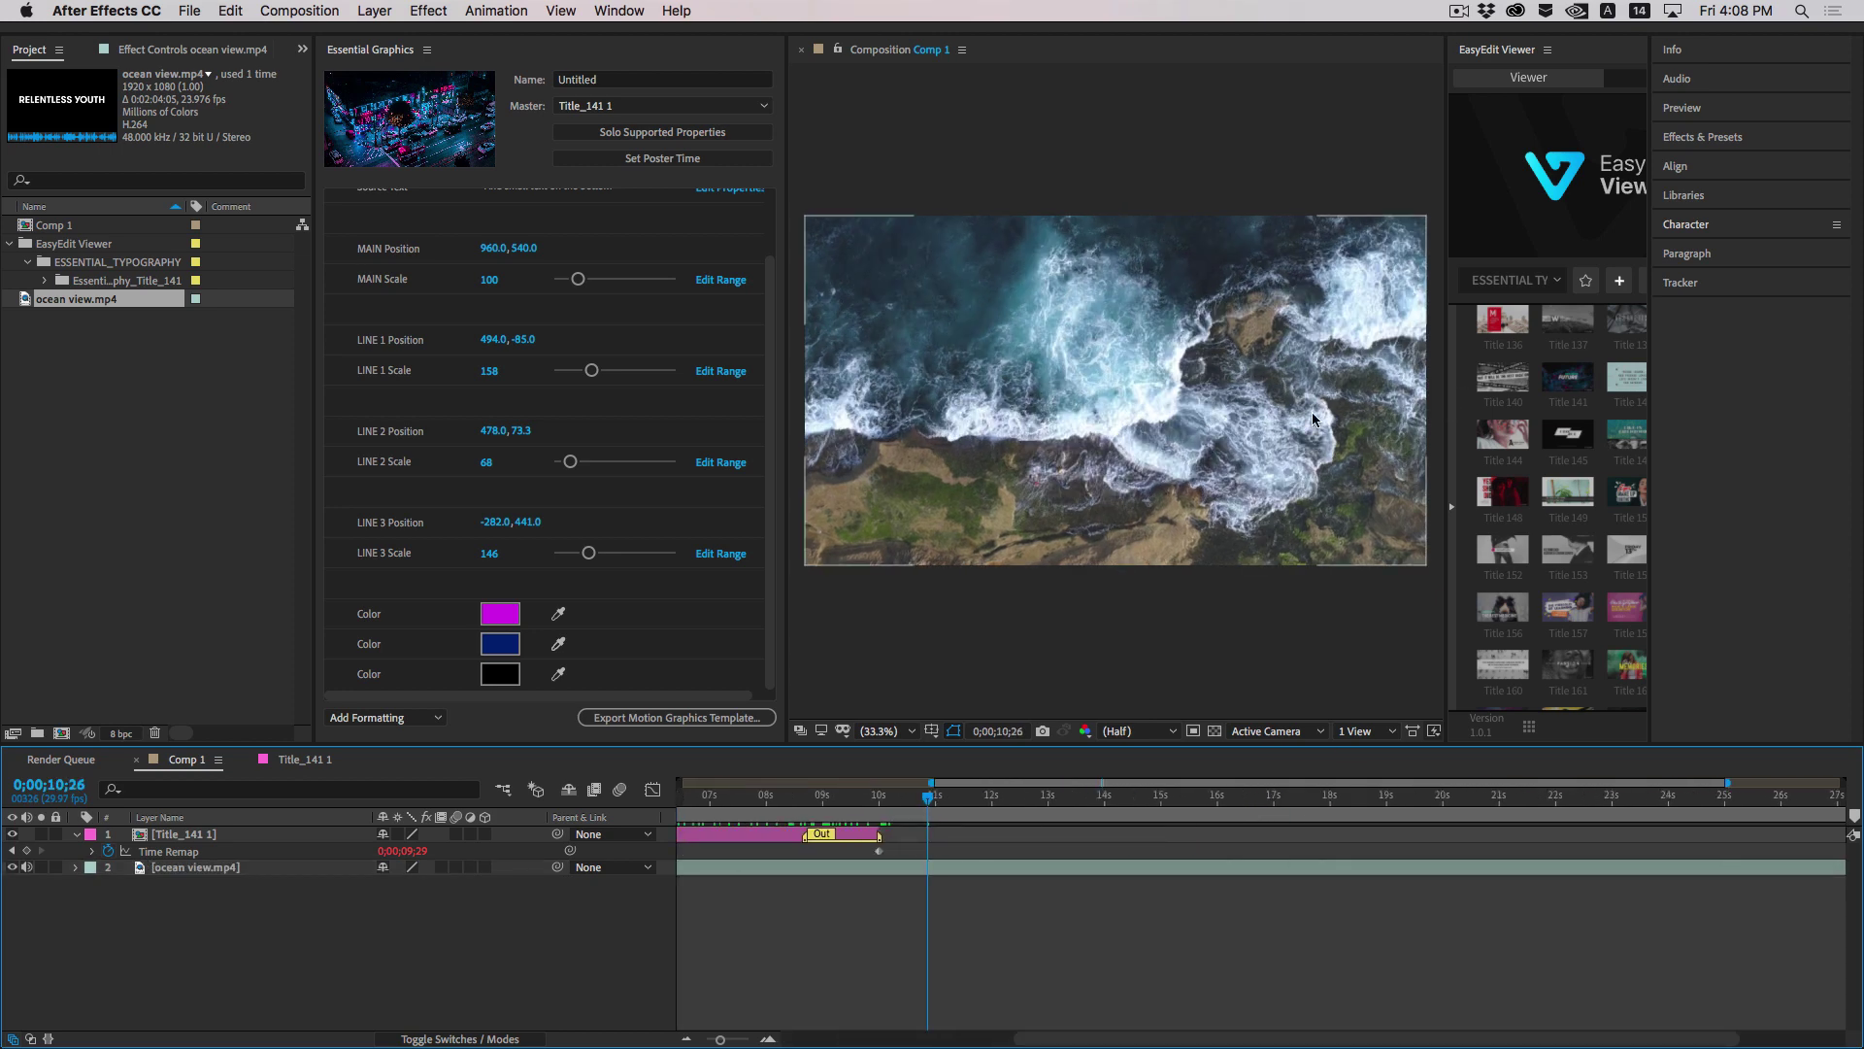
left_click_drag(1443, 408, 1233, 409)
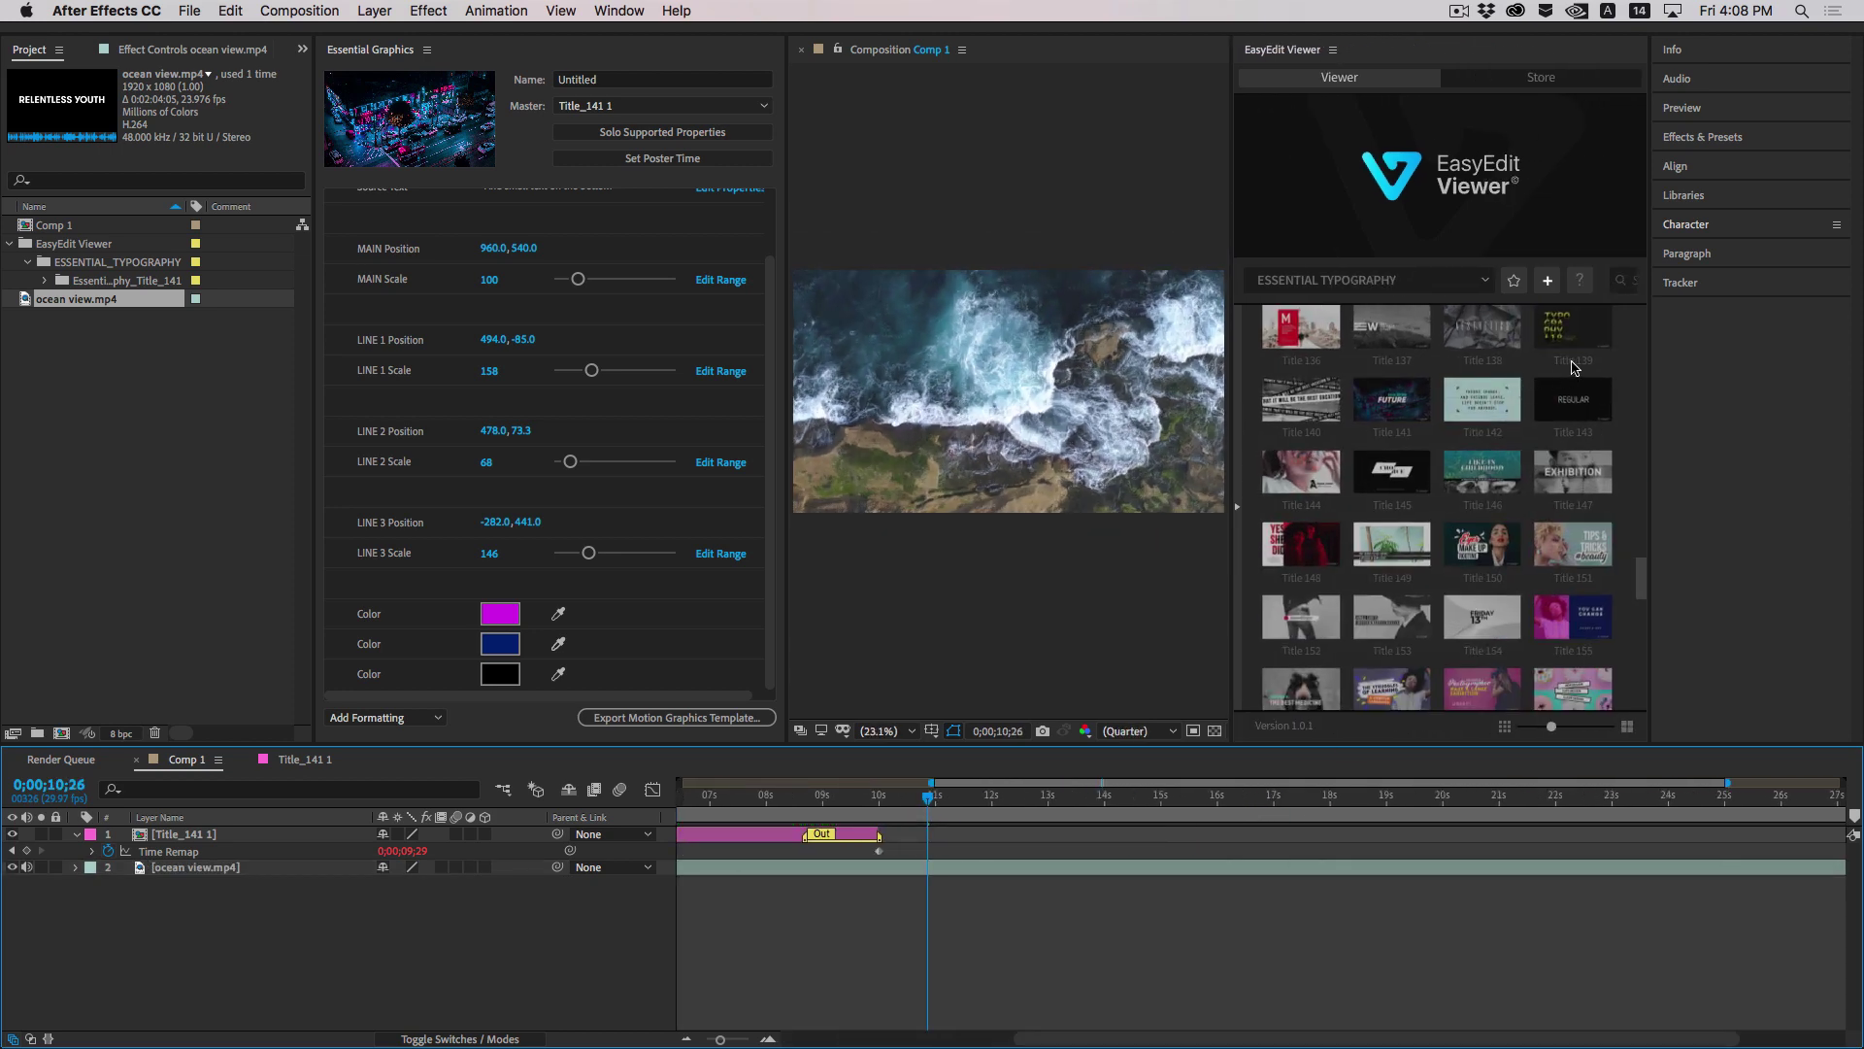
mouse_move(1478, 402)
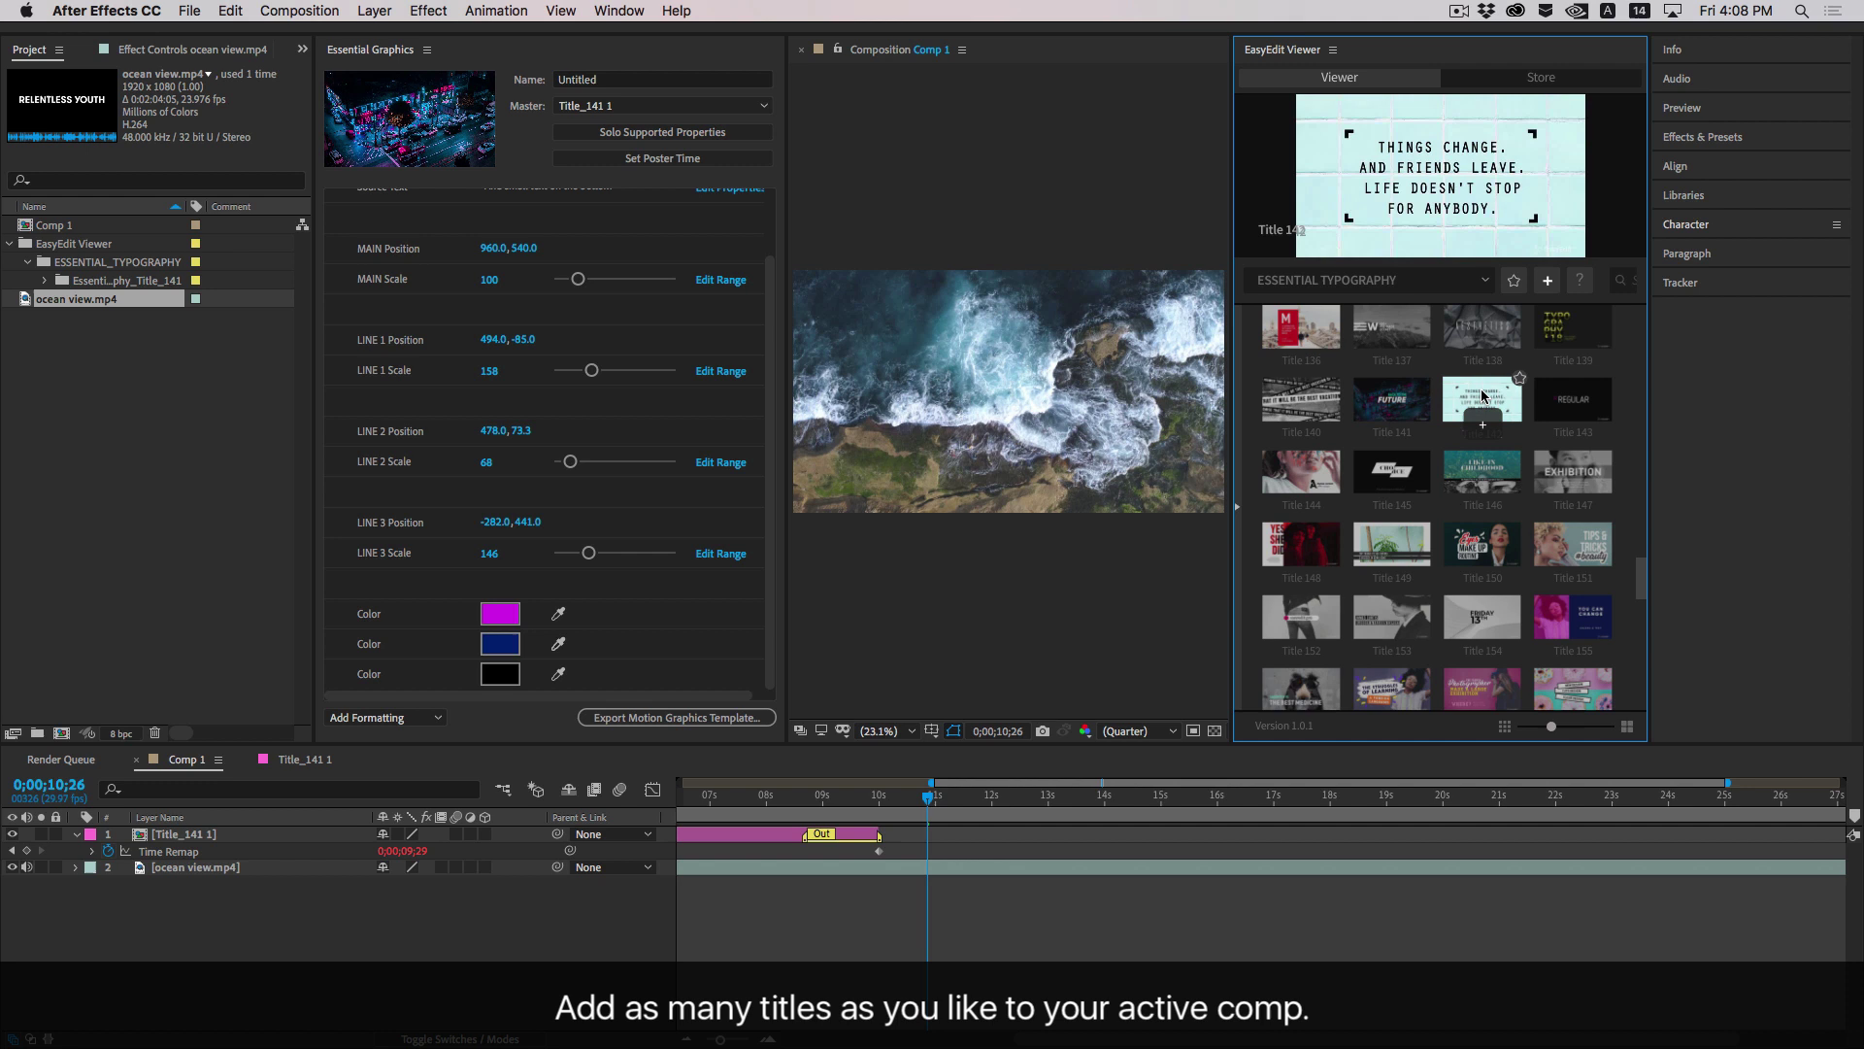
mouse_move(1489, 334)
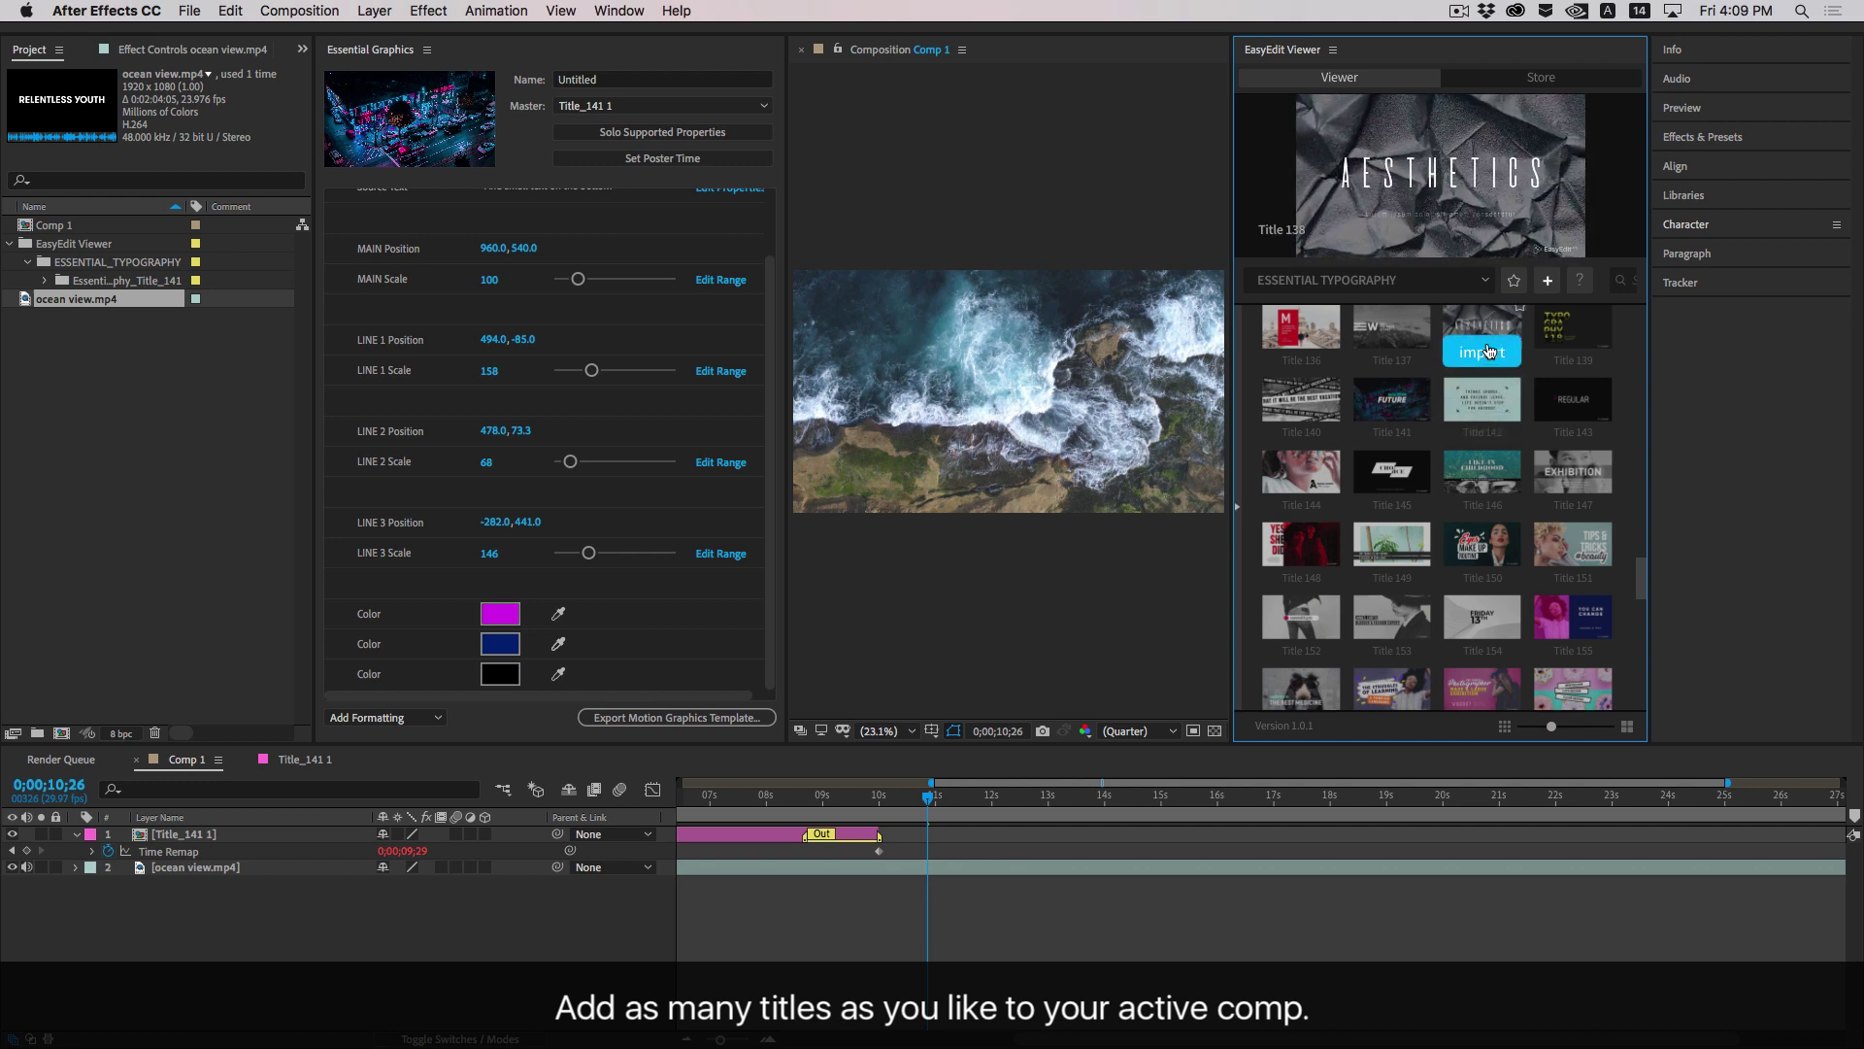
left_click(1488, 353)
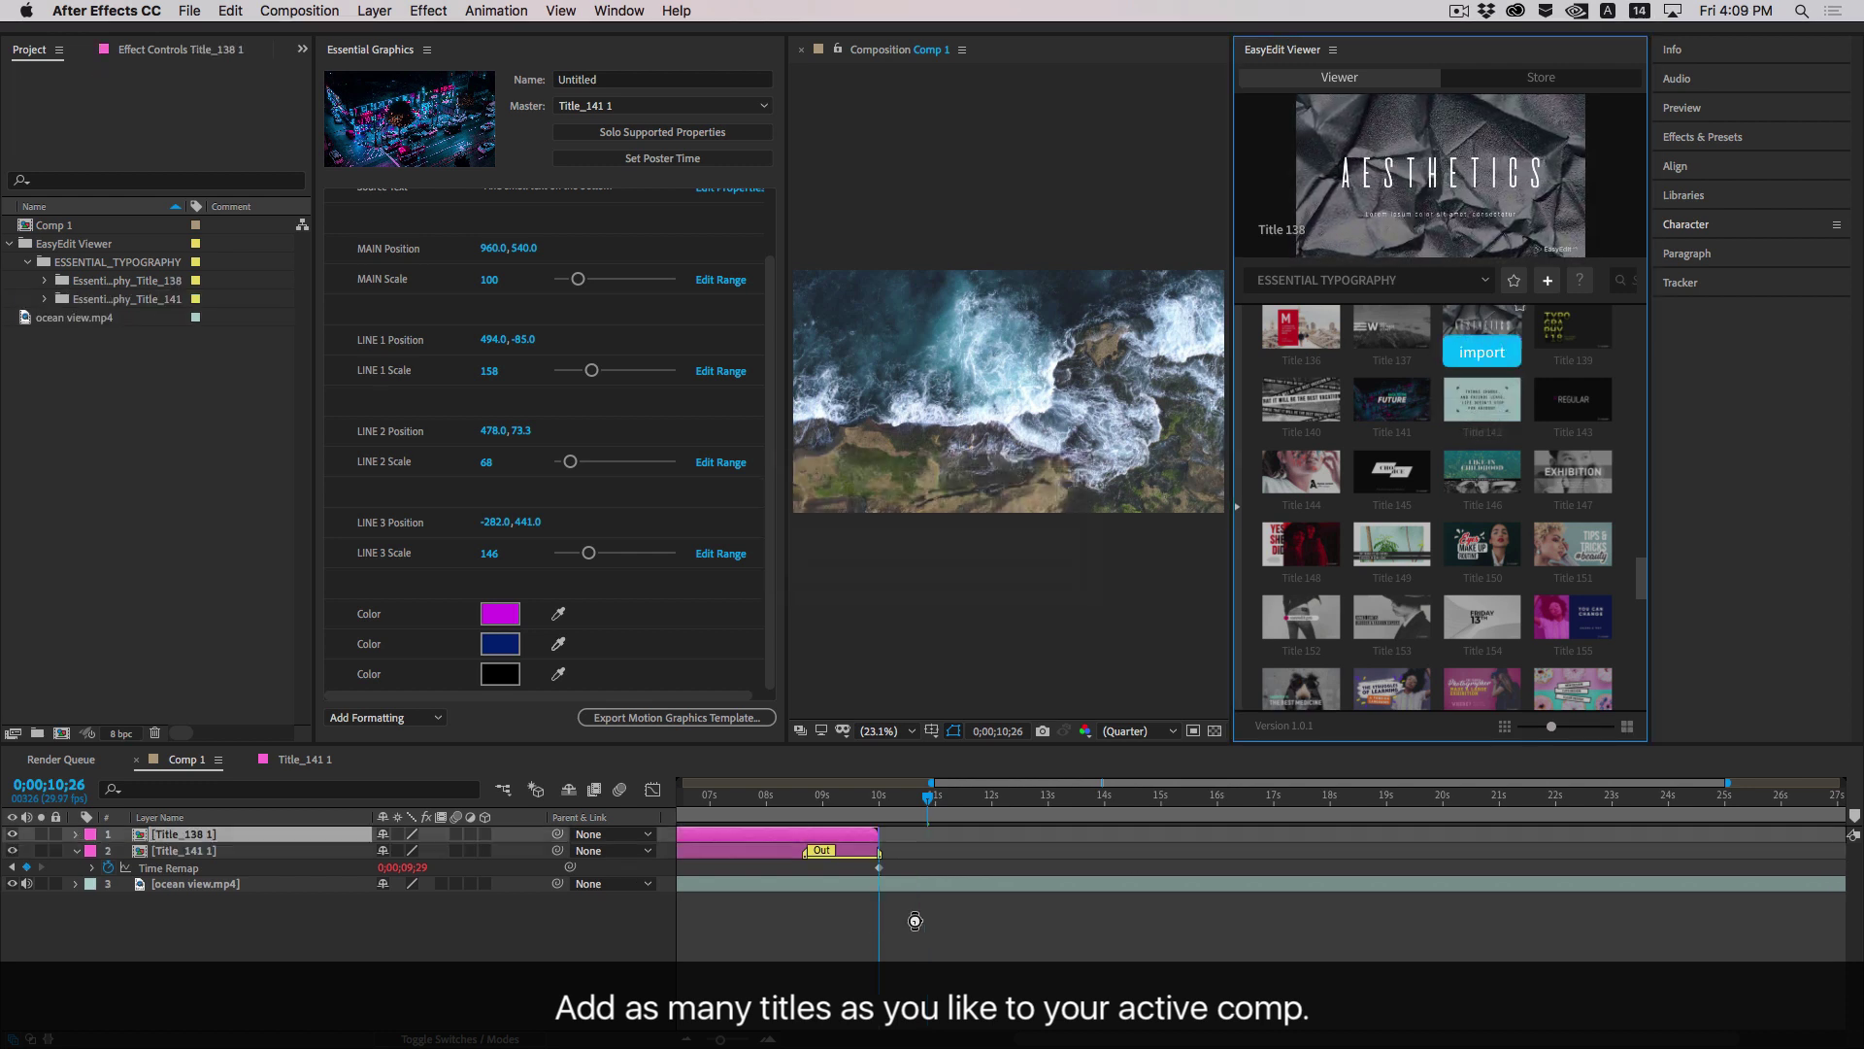
left_click_drag(929, 796, 1166, 820)
left_click(1086, 837)
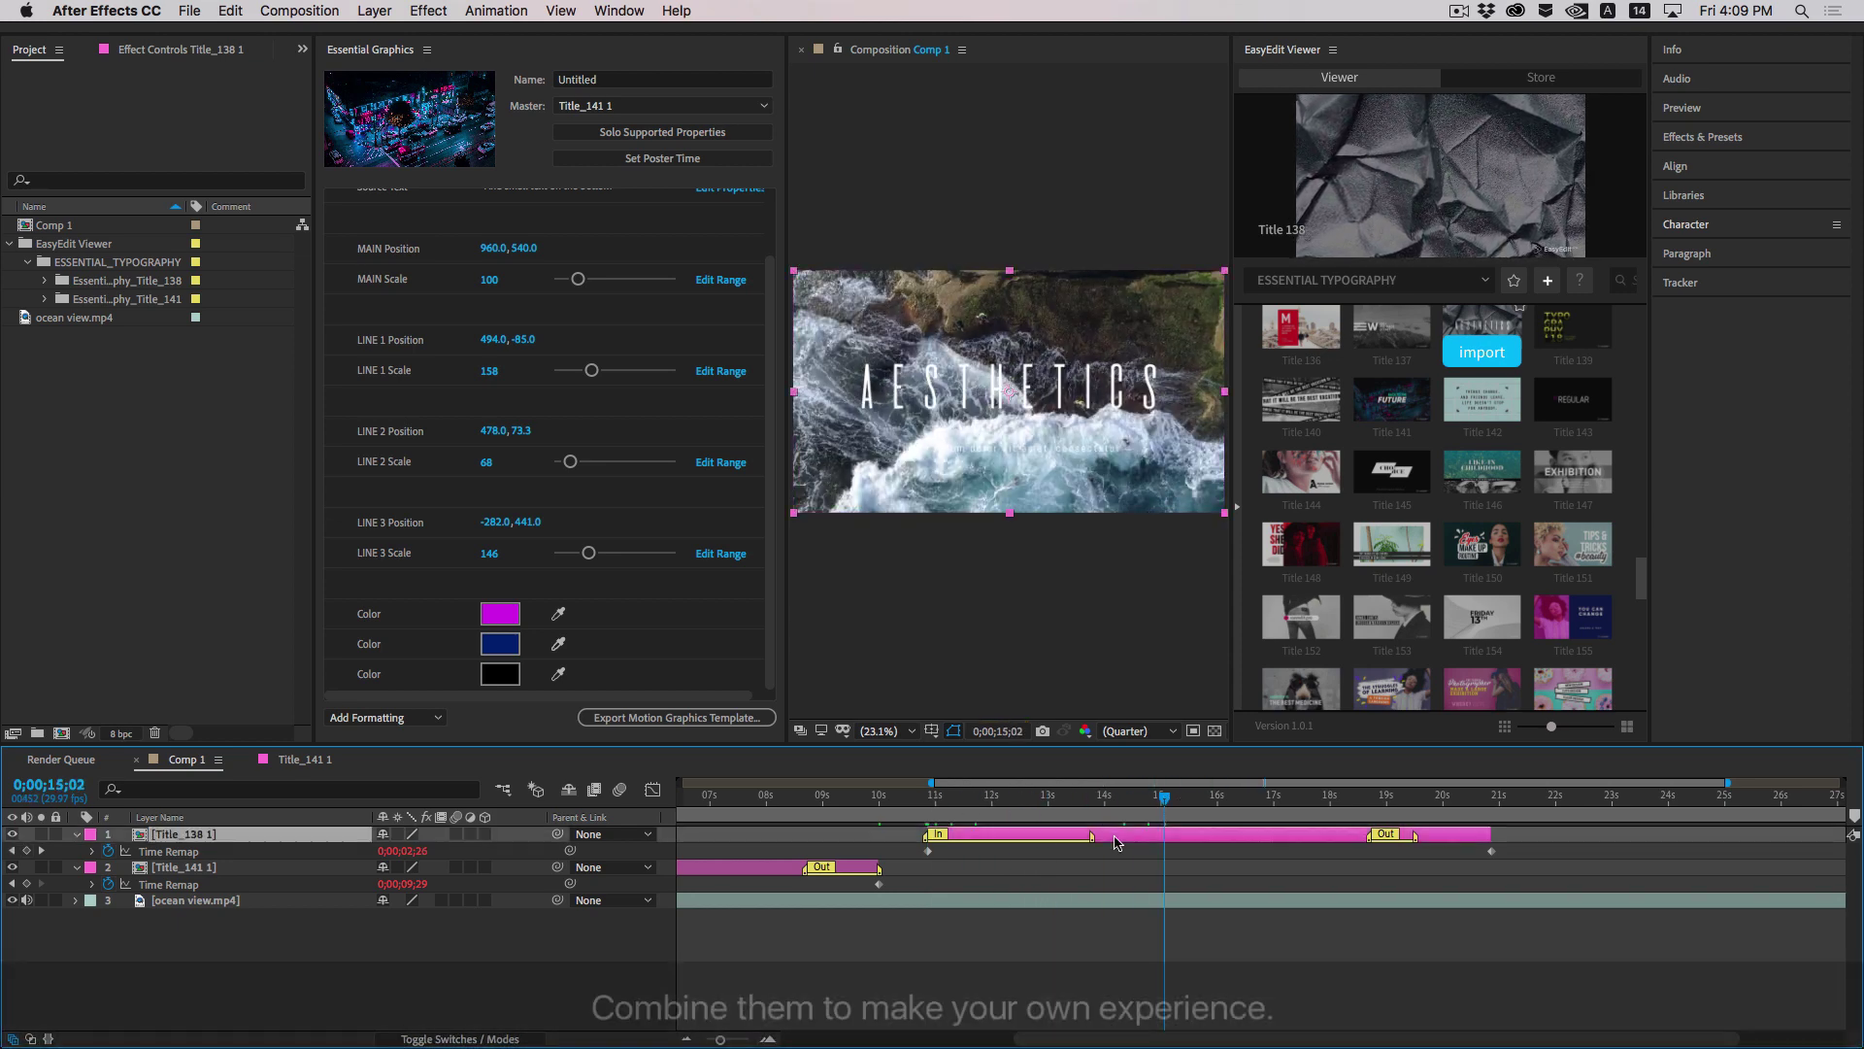